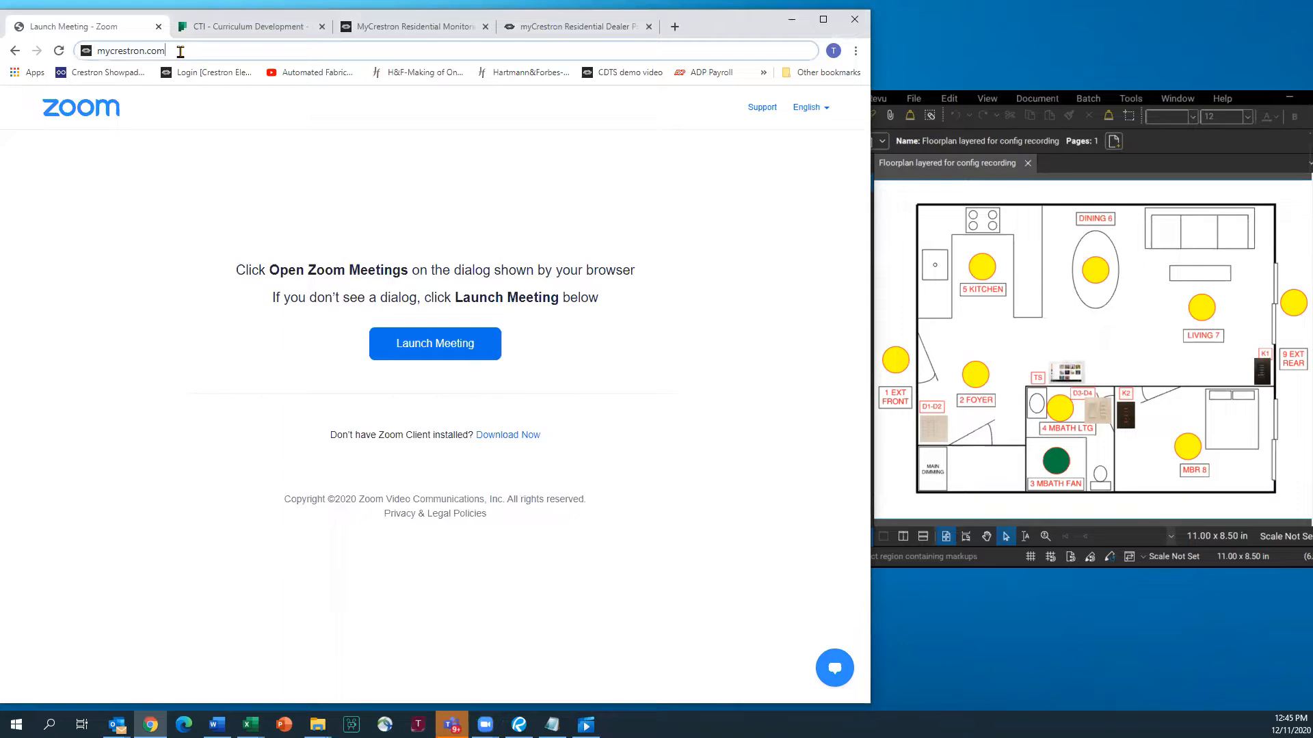
Go from mycrestron.com via Residential Monitoring Service into the myCrestron portal dashboard
{"action": "key", "text": "Return"}
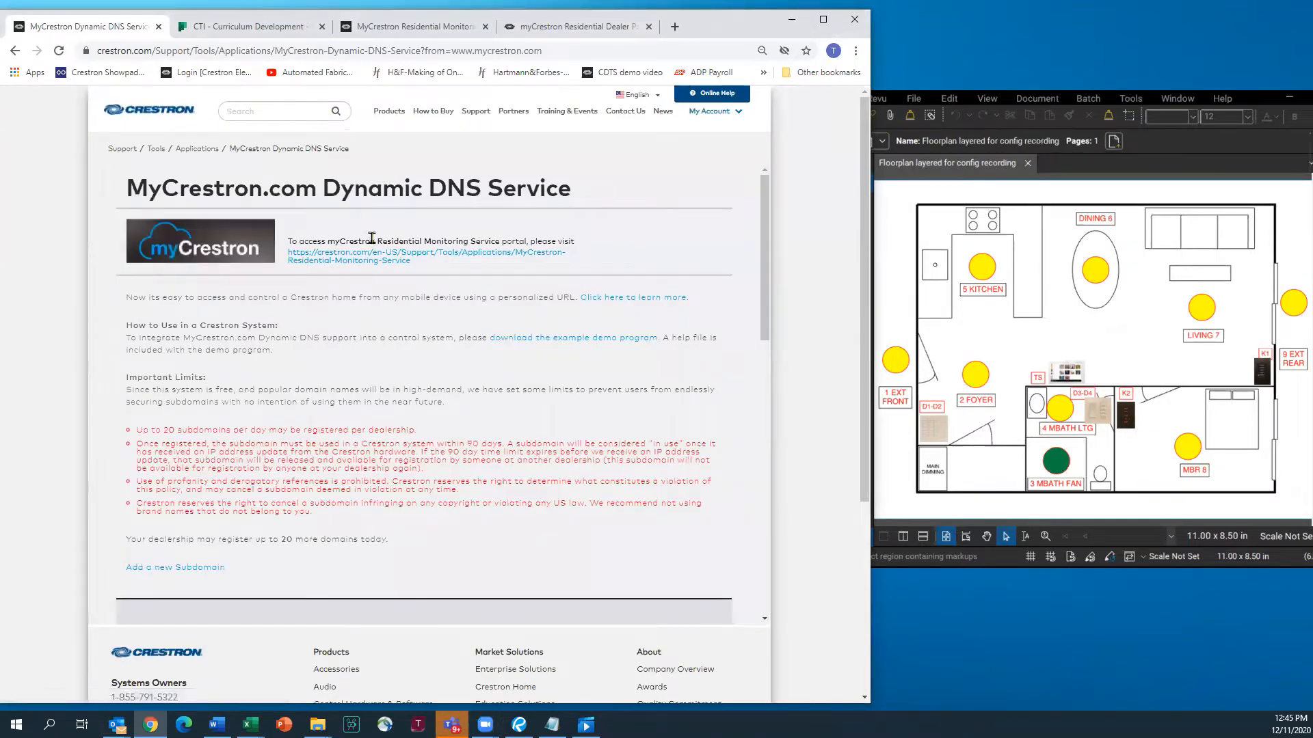
{"action": "left_click", "coordinate": [369, 259]}
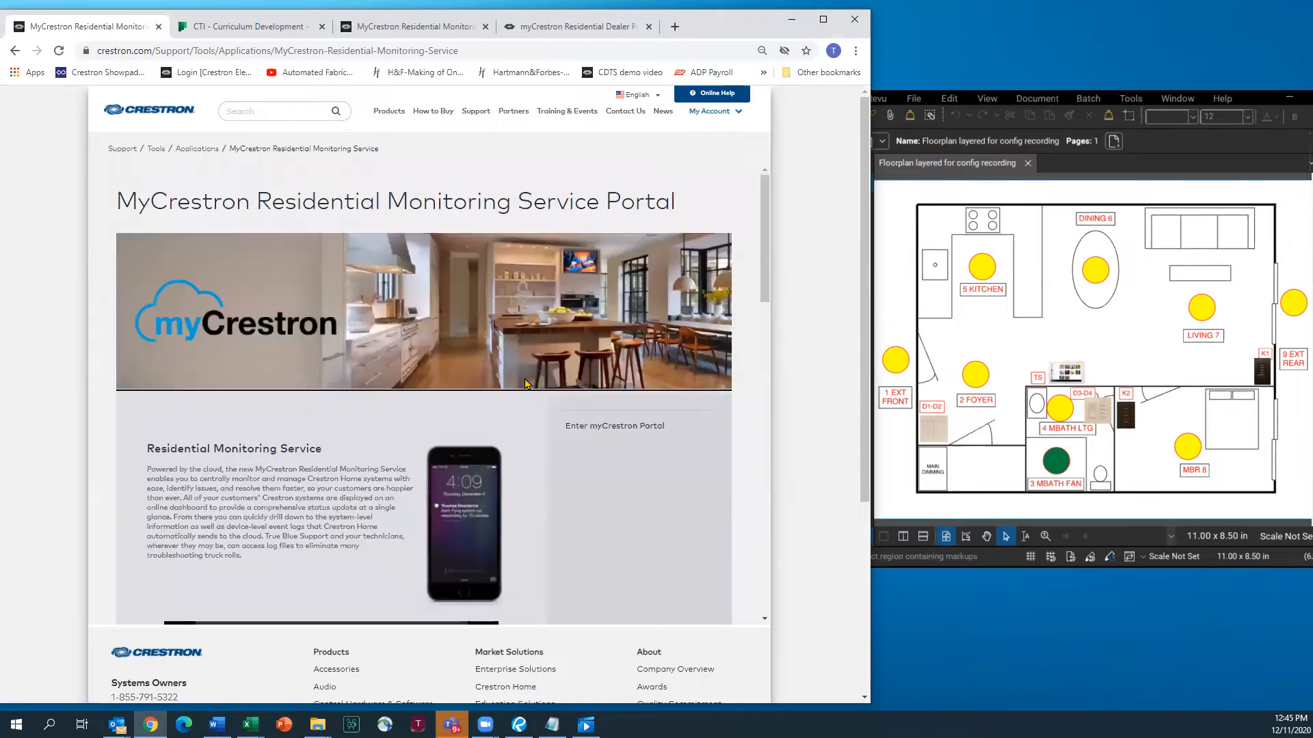
{"action": "left_click", "coordinate": [582, 429]}
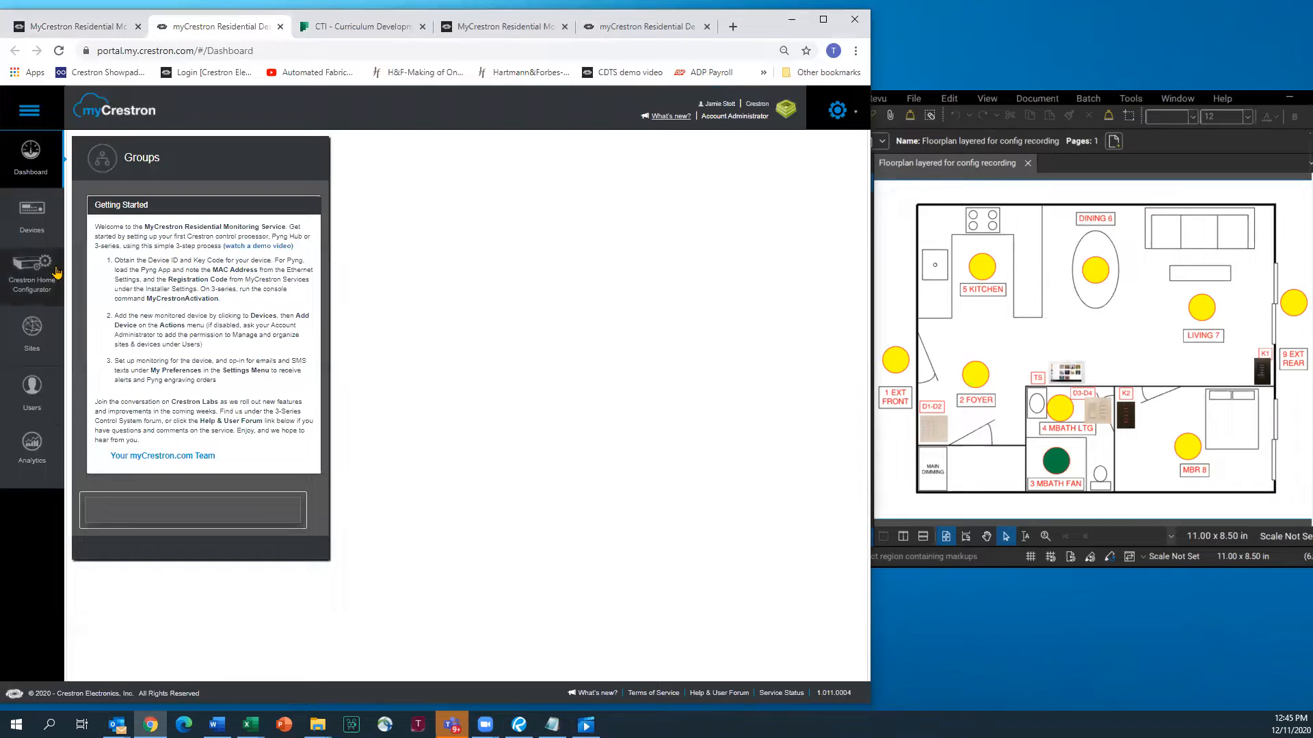
Start a new Crestron Home configuration named LUXURY MDU DEMO
{"action": "left_click", "coordinate": [31, 275]}
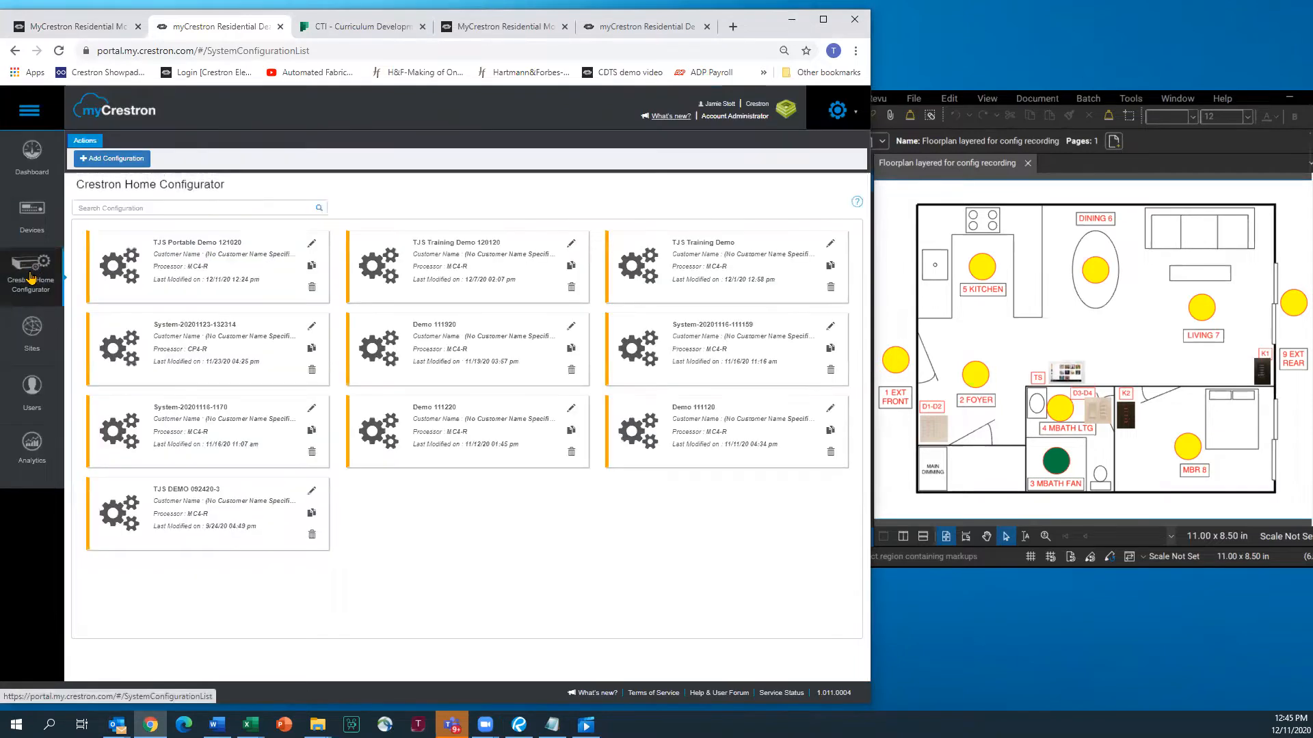
{"action": "left_click", "coordinate": [120, 161]}
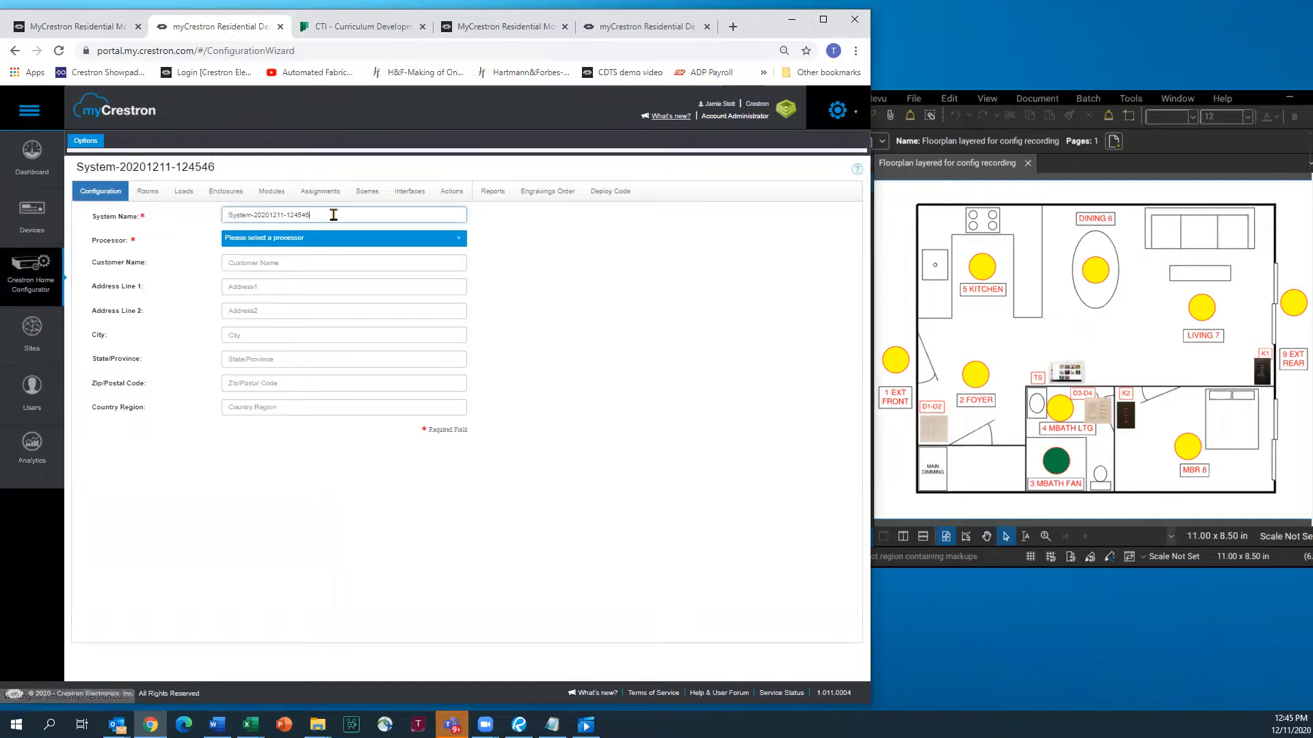
{"action": "left_click_drag", "start_coordinate": [331, 214], "coordinate": [177, 204]}
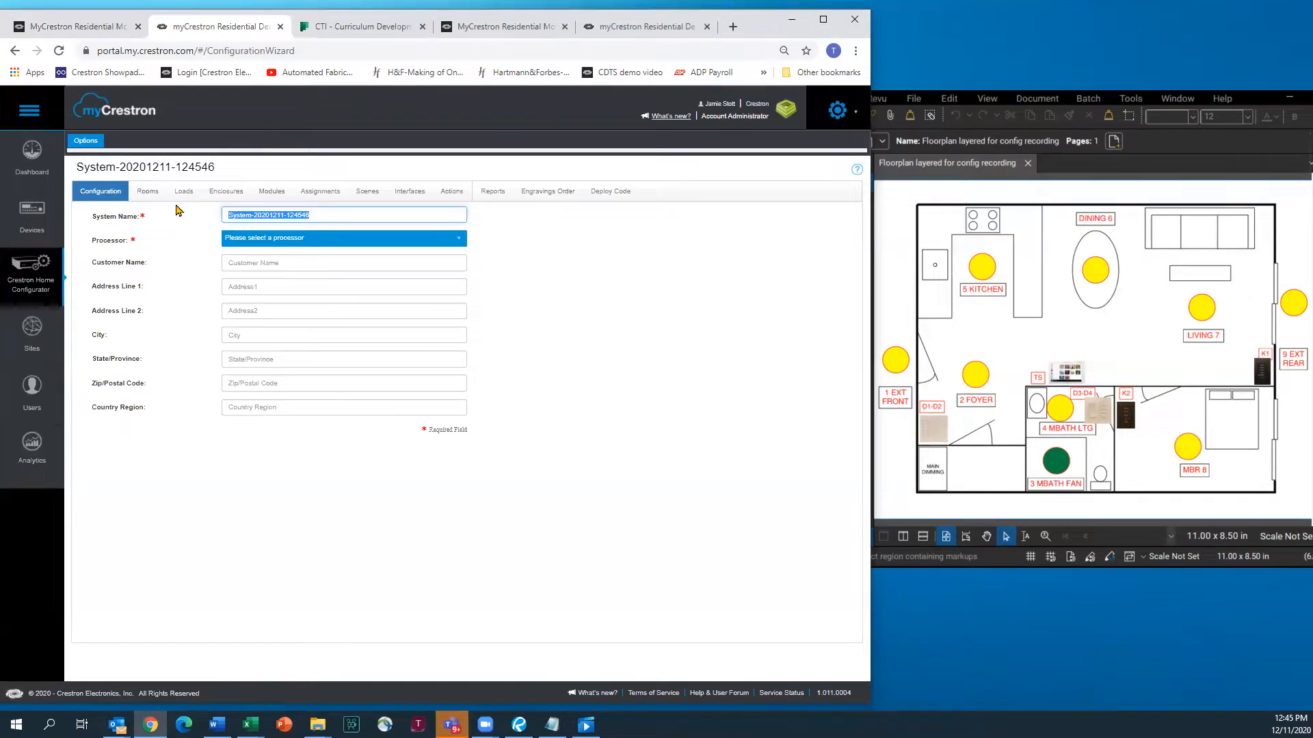
{"action": "type", "text": "LU"}
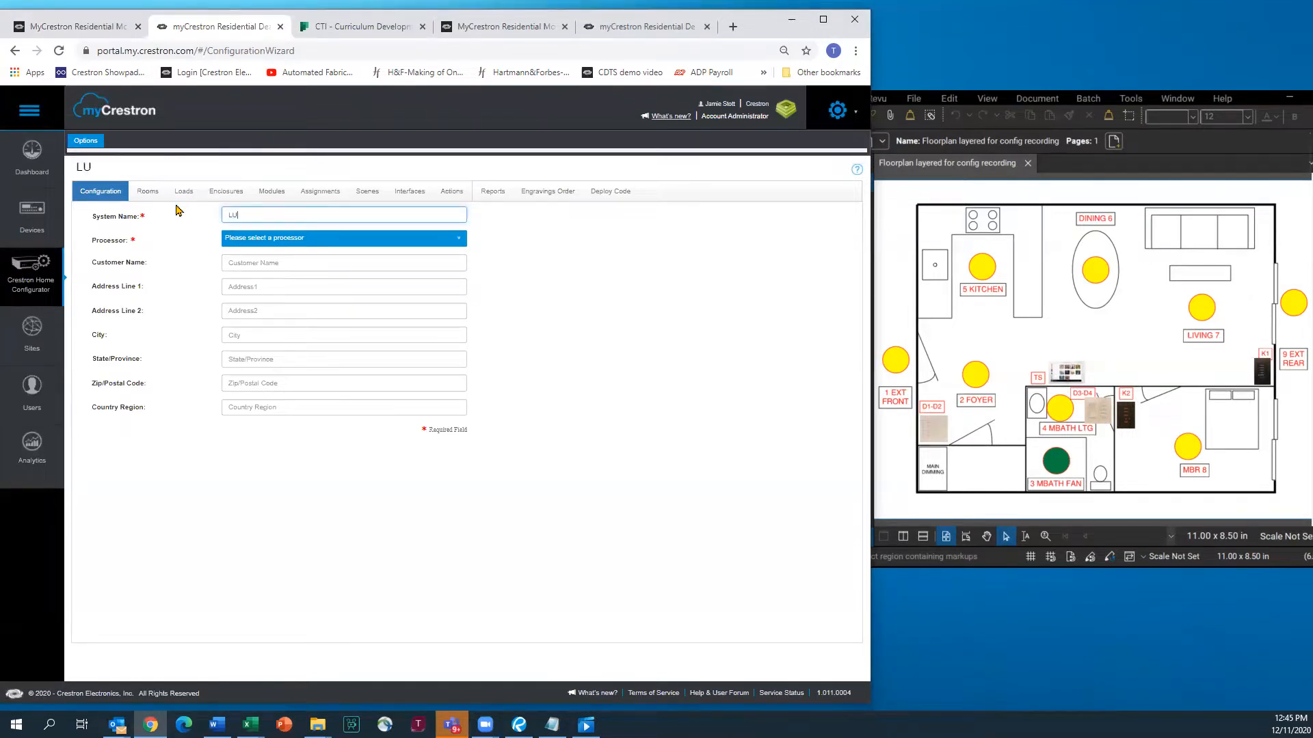
{"action": "type", "text": "XURY MDU DEMO"}
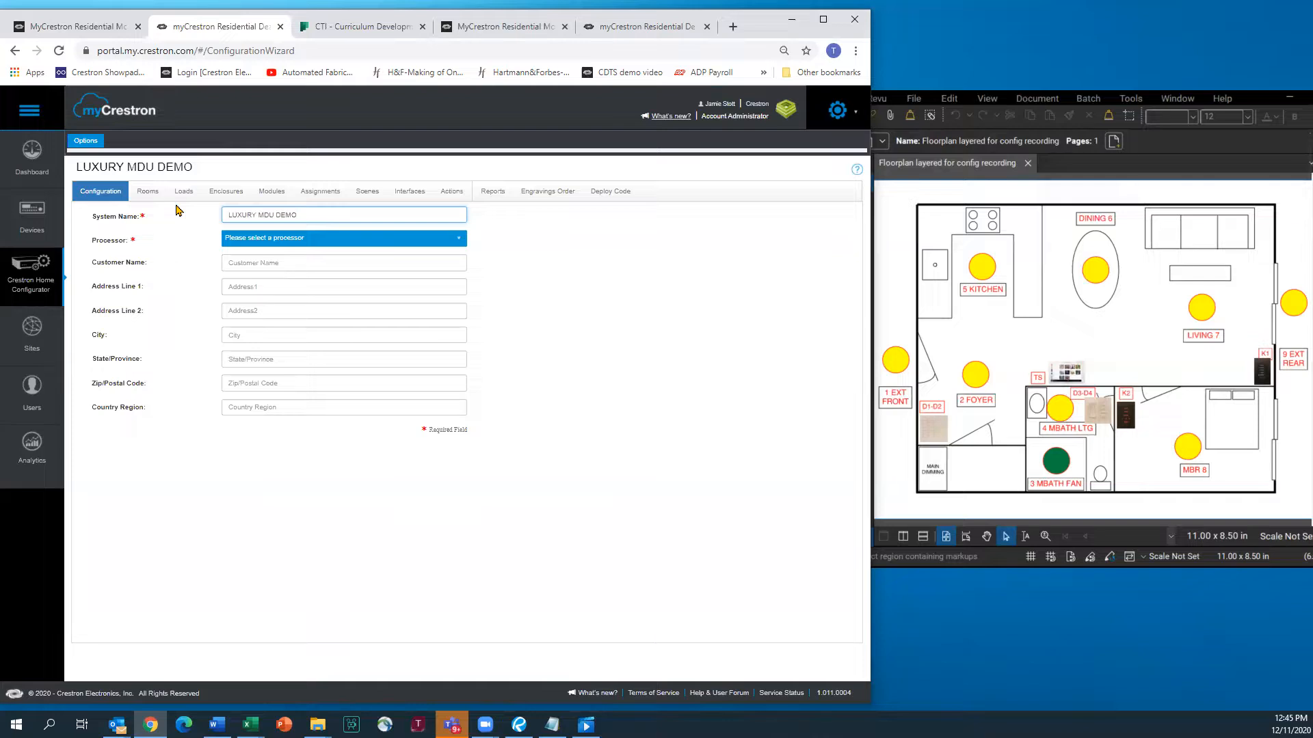
Choose and confirm MC4-R as the processor, then go to the Rooms page
{"action": "left_click", "coordinate": [458, 242]}
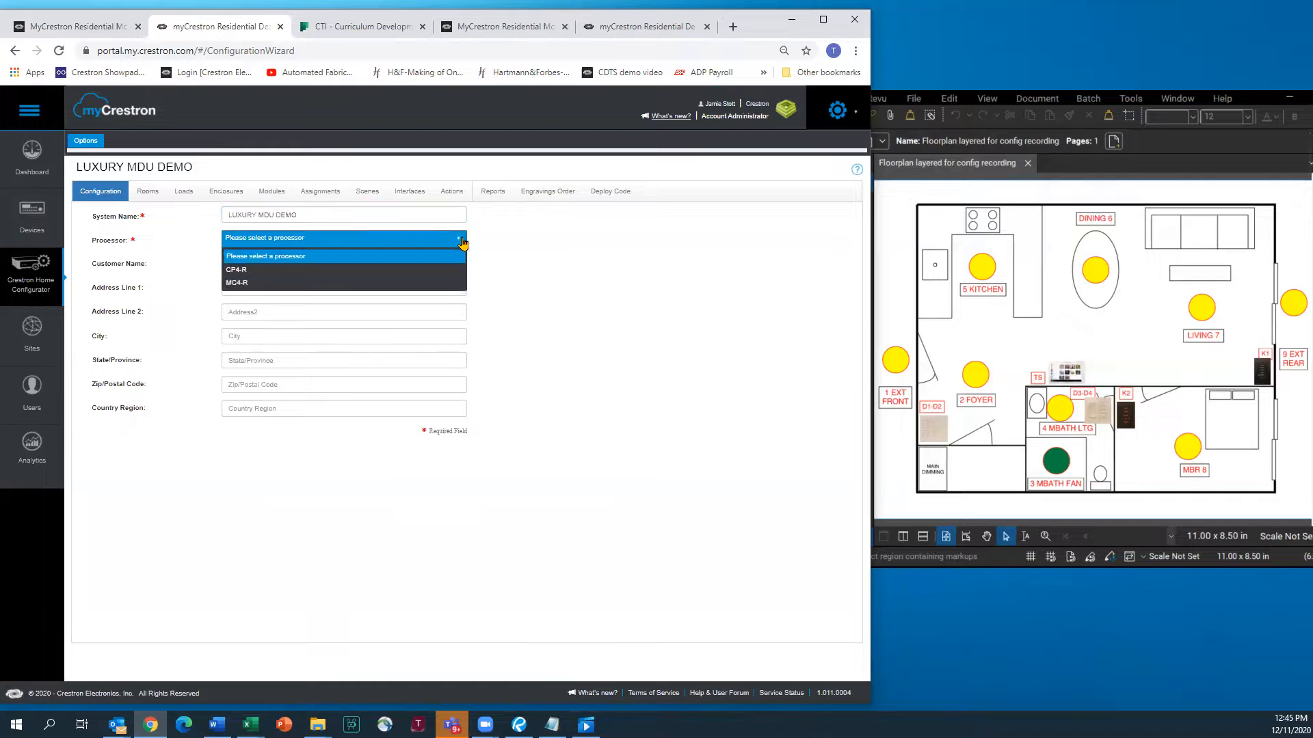
{"action": "left_click", "coordinate": [269, 284]}
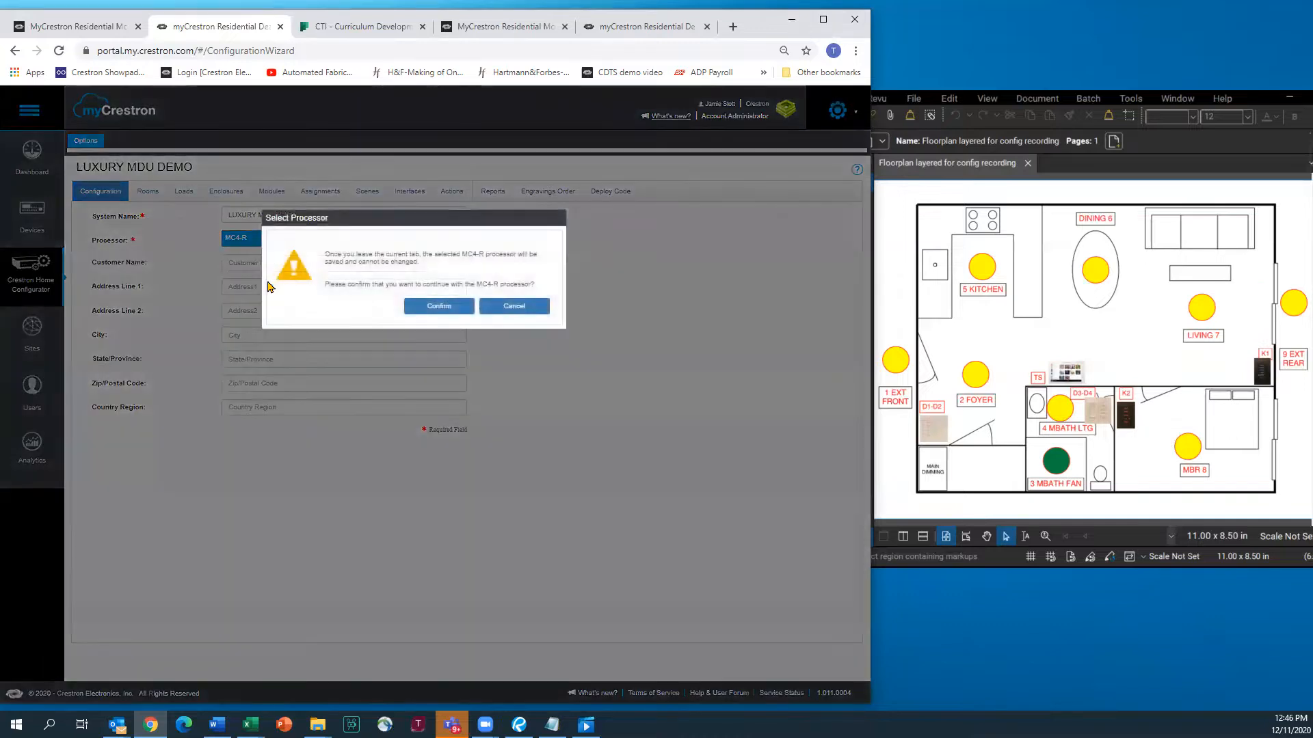
{"action": "left_click", "coordinate": [445, 312]}
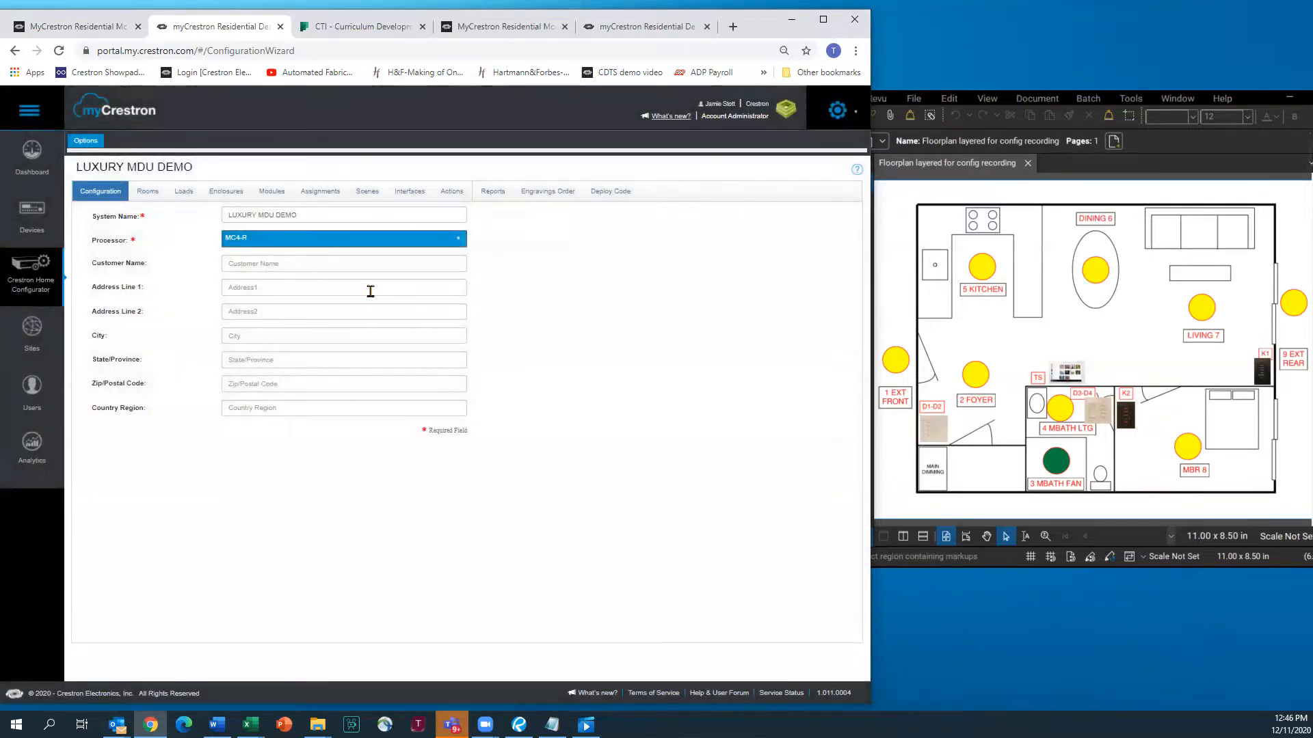
{"action": "left_click", "coordinate": [147, 195]}
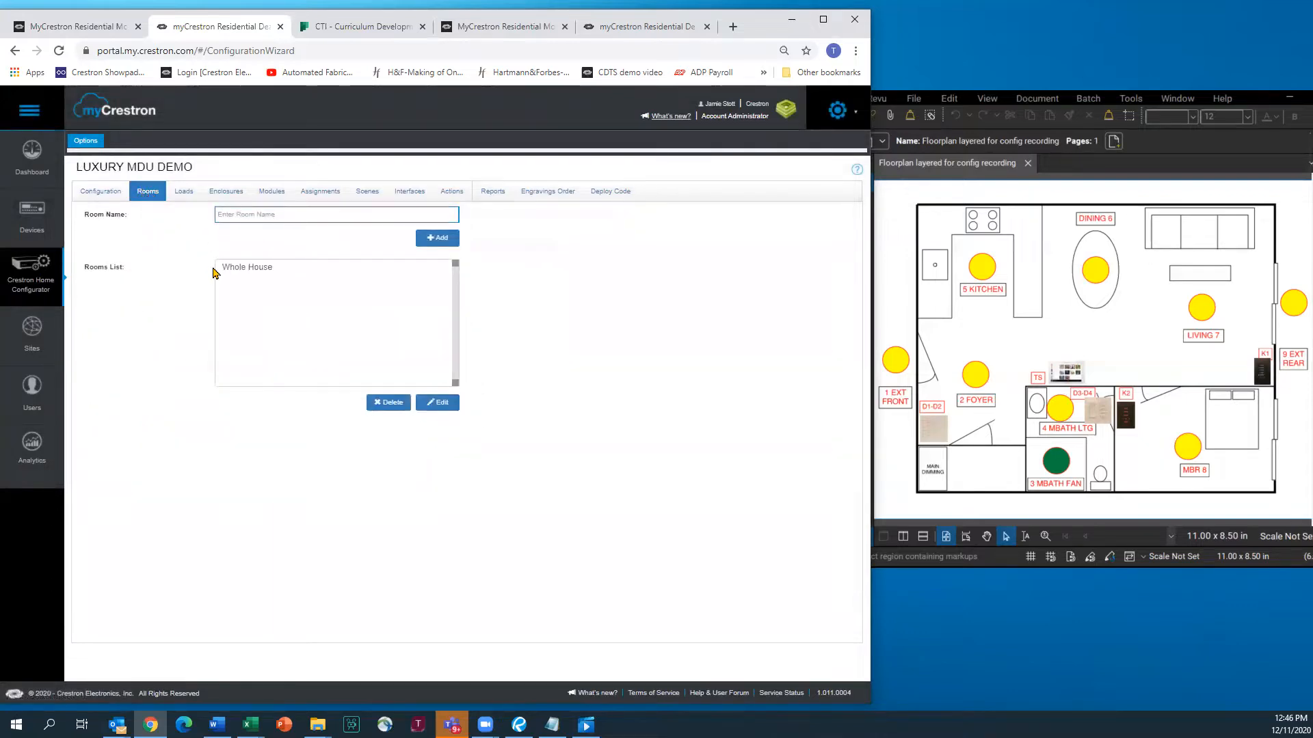
Add an Exterior room to the rooms list
{"action": "type", "text": "eX"}
{"action": "key", "text": "BackSpace"}
{"action": "key", "text": "BackSpace"}
{"action": "type", "text": "e"}
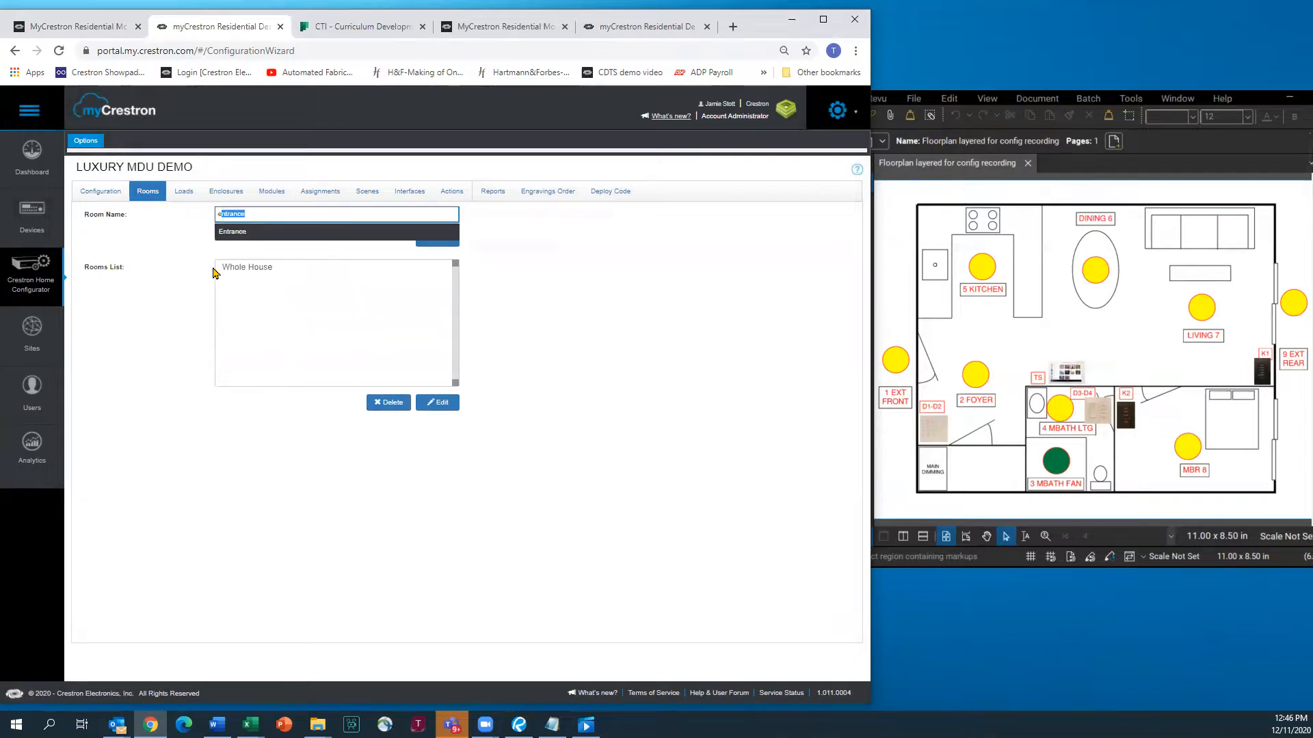
{"action": "key", "text": "BackSpace"}
{"action": "key", "text": "BackSpace"}
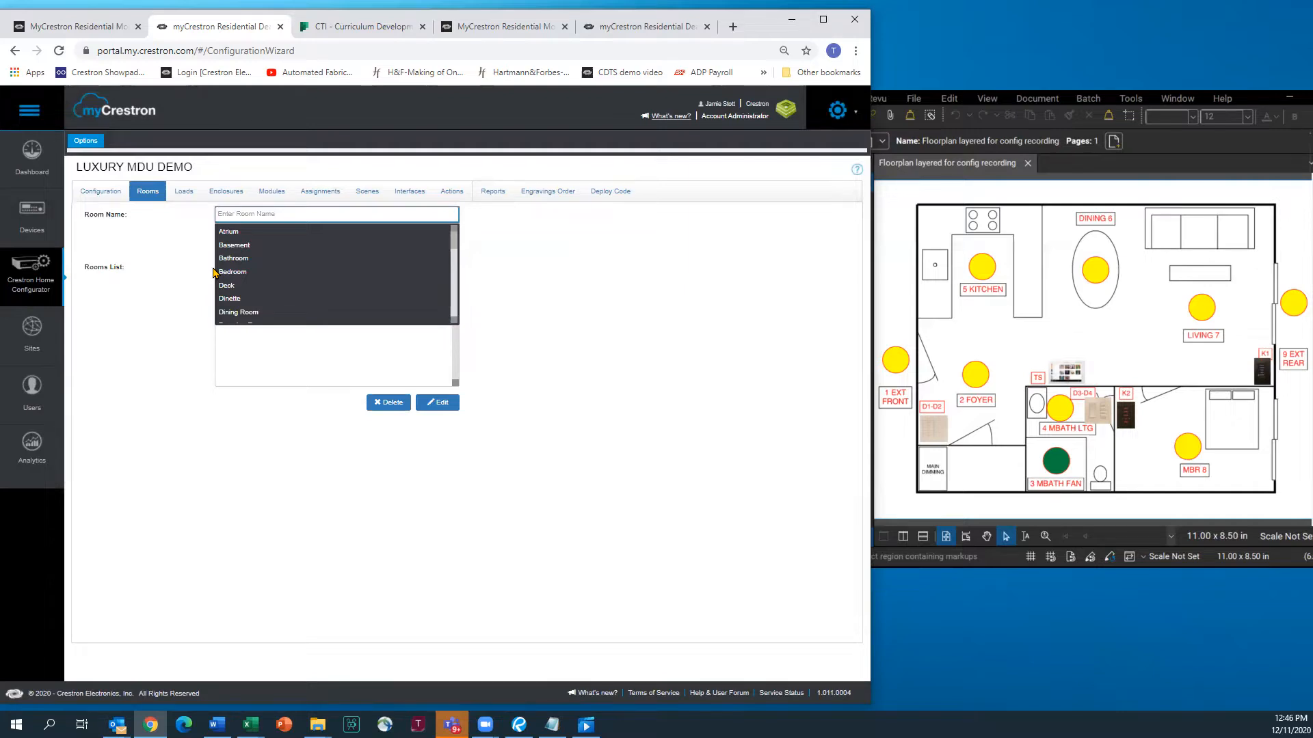
{"action": "type", "text": "Exterior"}
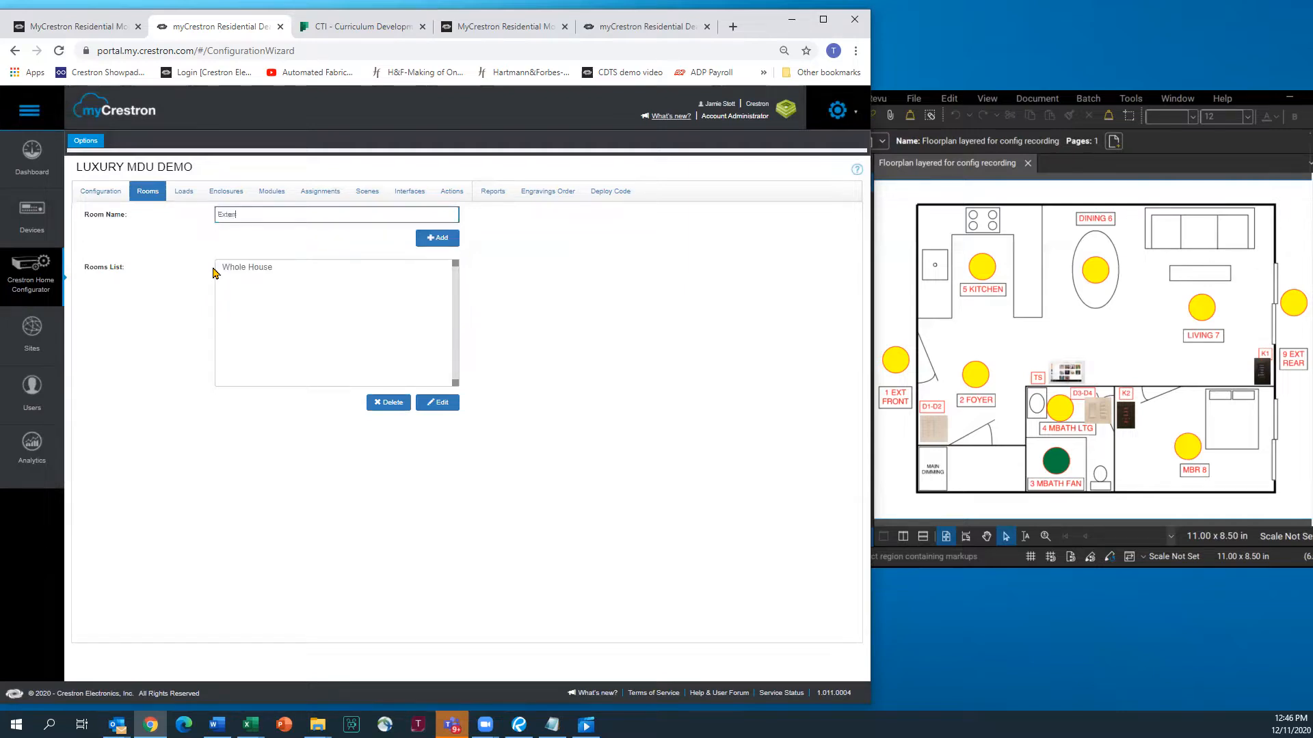
{"action": "left_click", "coordinate": [430, 239]}
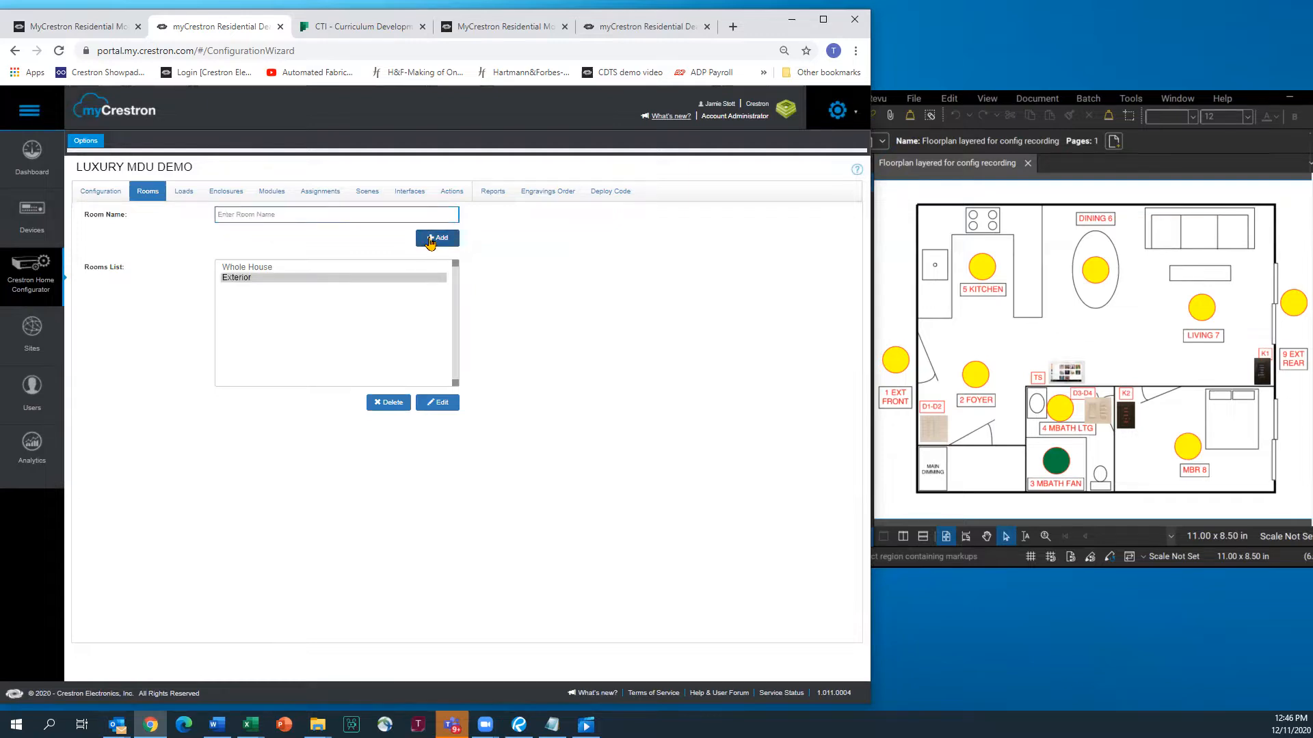
Add Foyer and MBath rooms, and enter MBR as the next room name
{"action": "type", "text": "Foyer"}
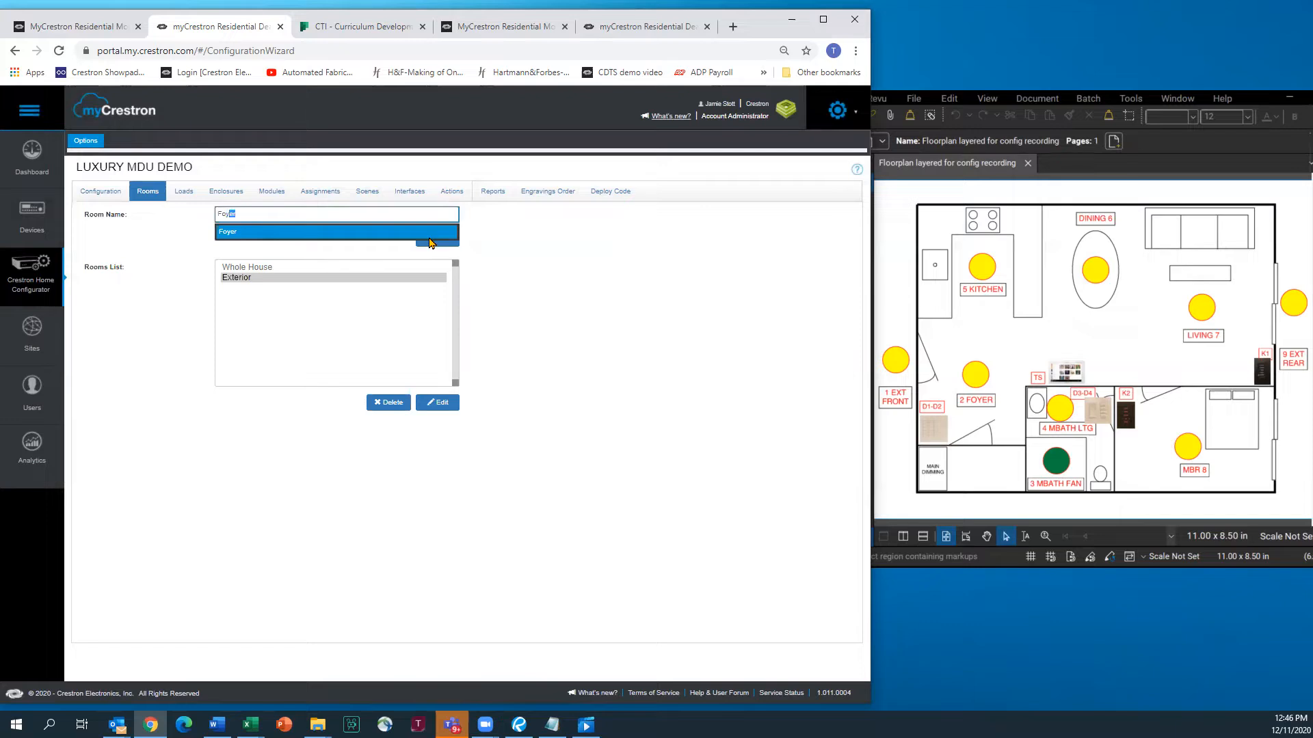
{"action": "left_click", "coordinate": [232, 232]}
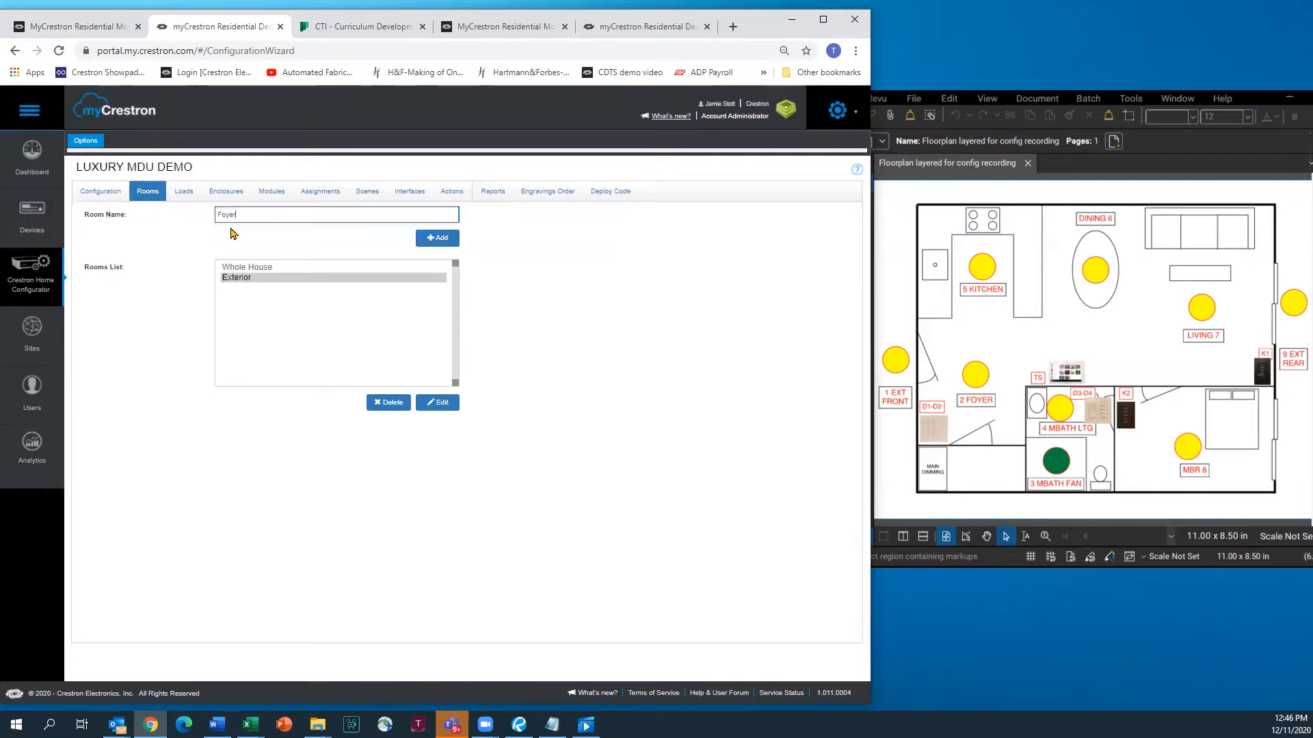
{"action": "left_click", "coordinate": [433, 238]}
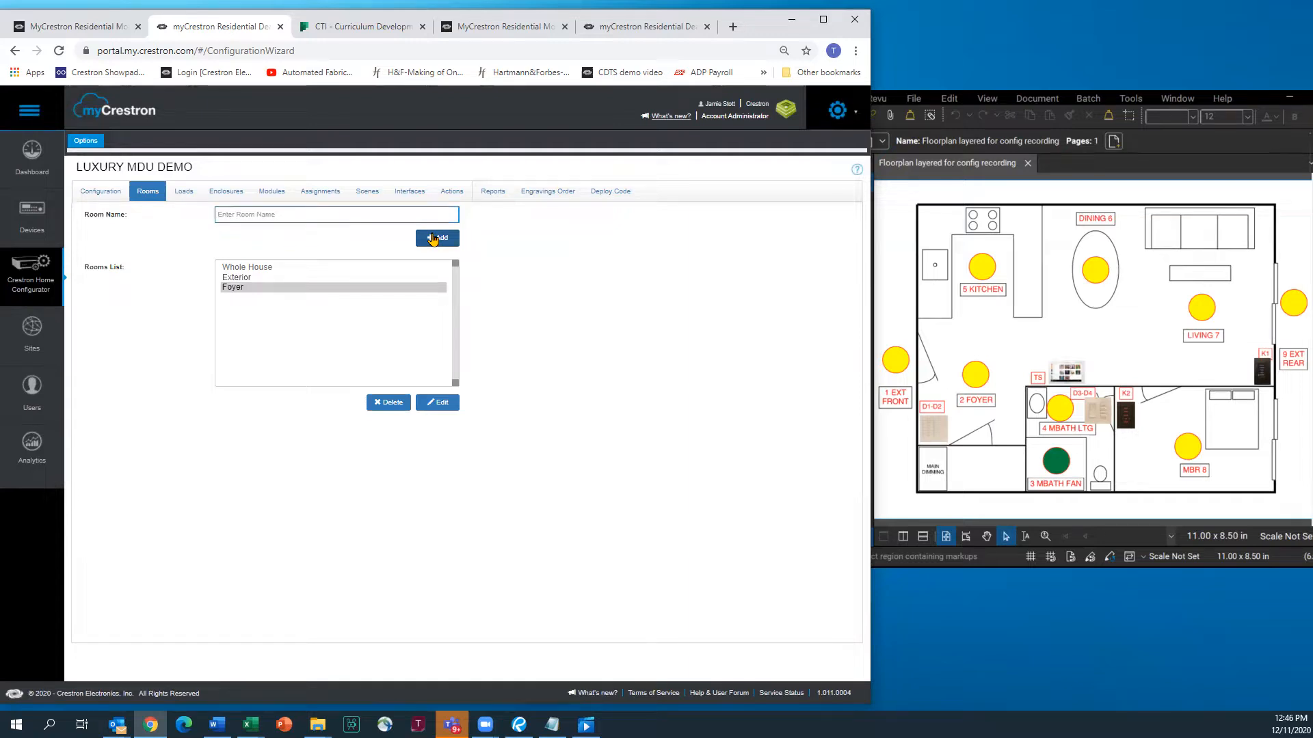
{"action": "type", "text": "M"}
{"action": "key", "text": "Escape"}
{"action": "type", "text": "Bath"}
{"action": "left_click", "coordinate": [432, 239]}
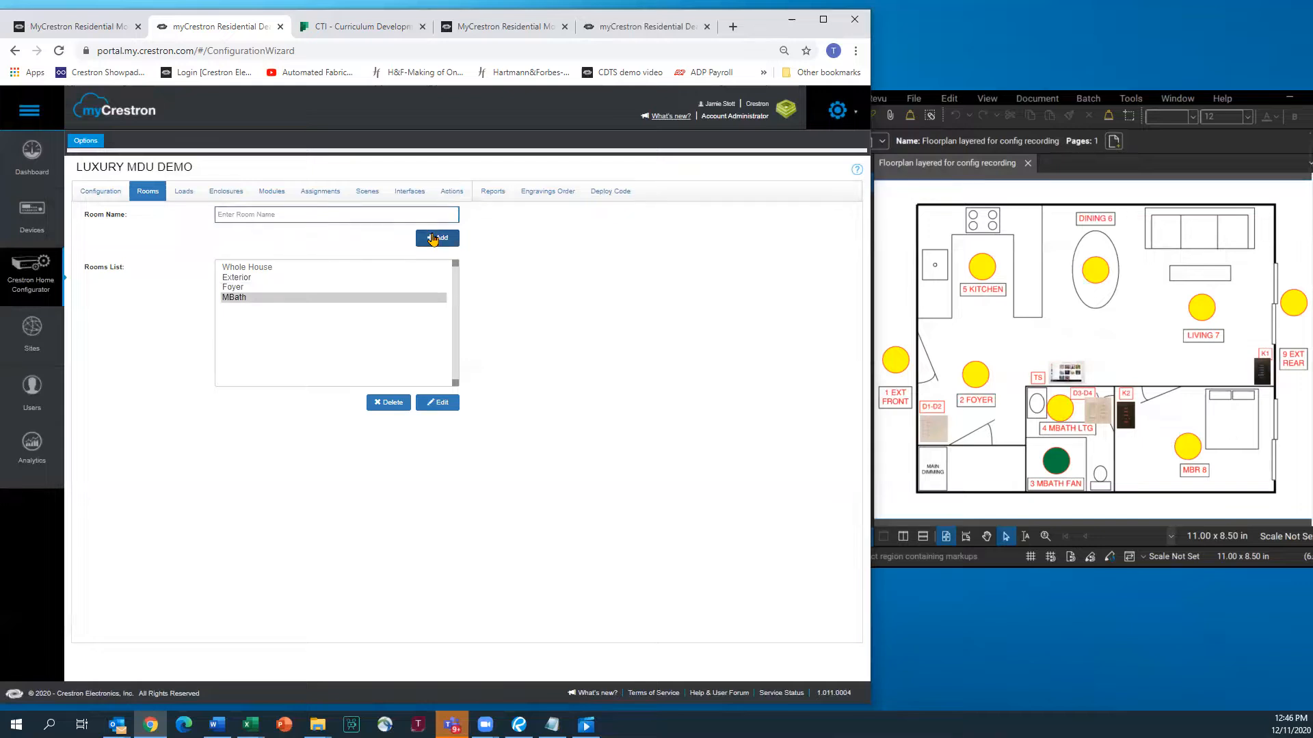
{"action": "type", "text": "MBR"}
Add MBR, Kitchen, Dining Room and Living Room rooms
{"action": "left_click", "coordinate": [433, 238]}
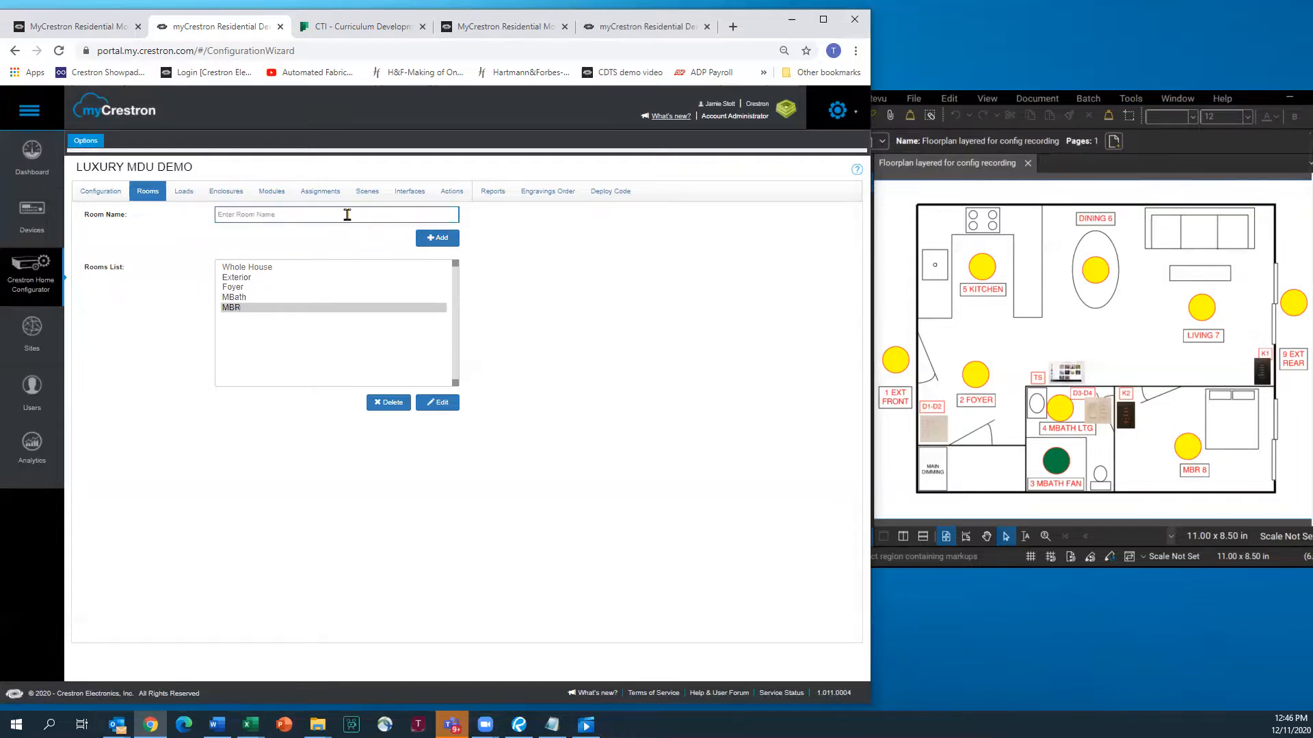
{"action": "type", "text": "Kitchen"}
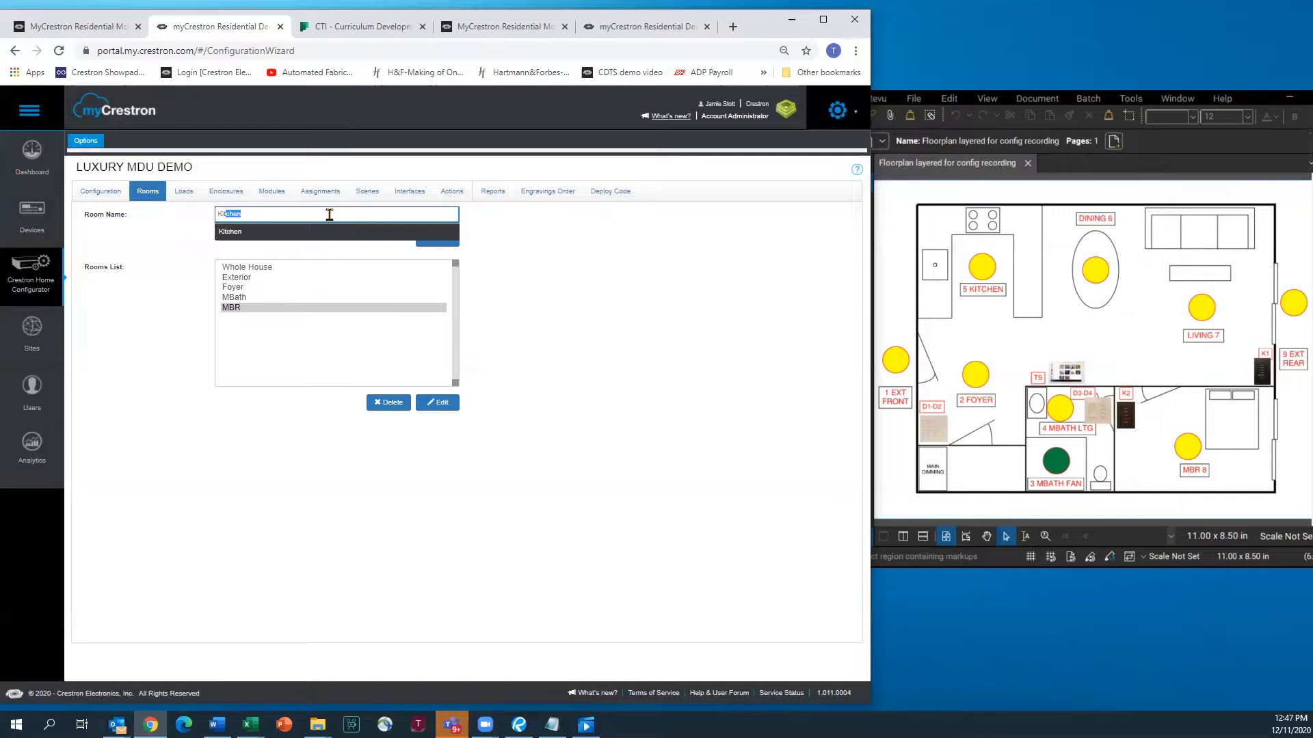
{"action": "left_click", "coordinate": [245, 233]}
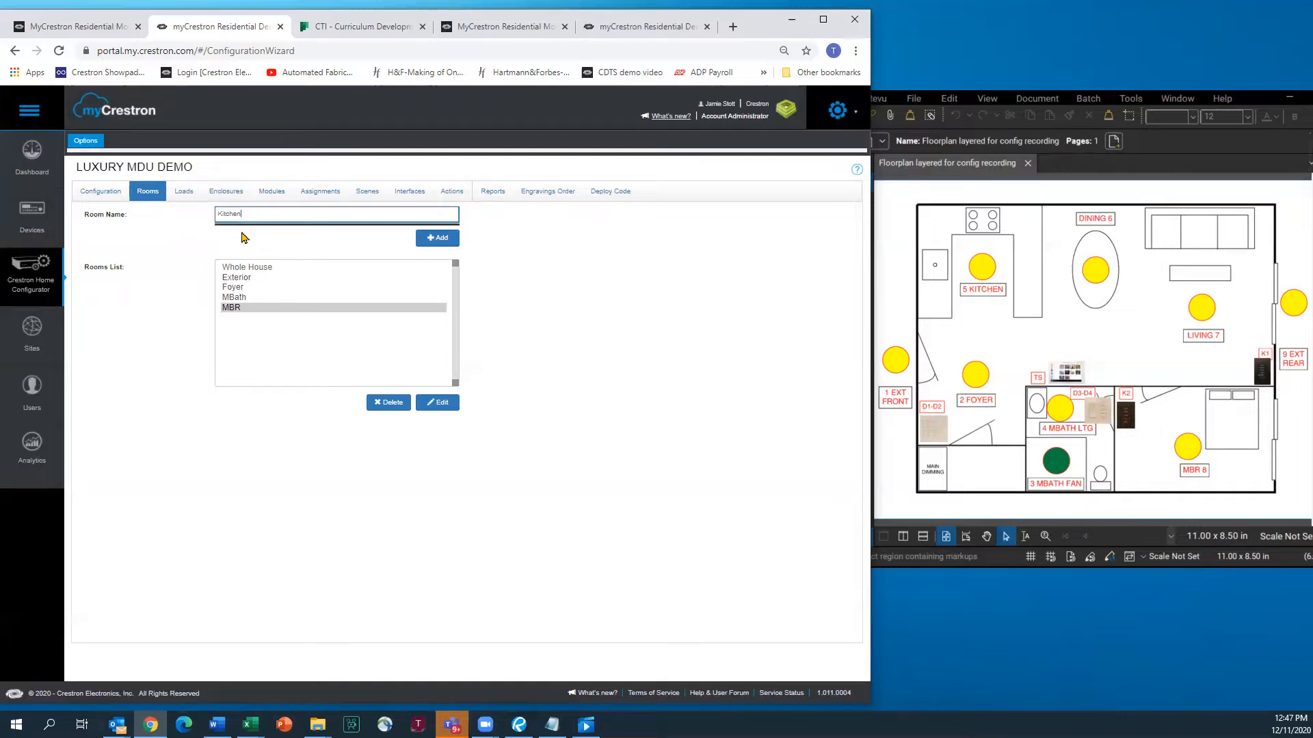
{"action": "left_click", "coordinate": [441, 237]}
{"action": "type", "text": "Din"}
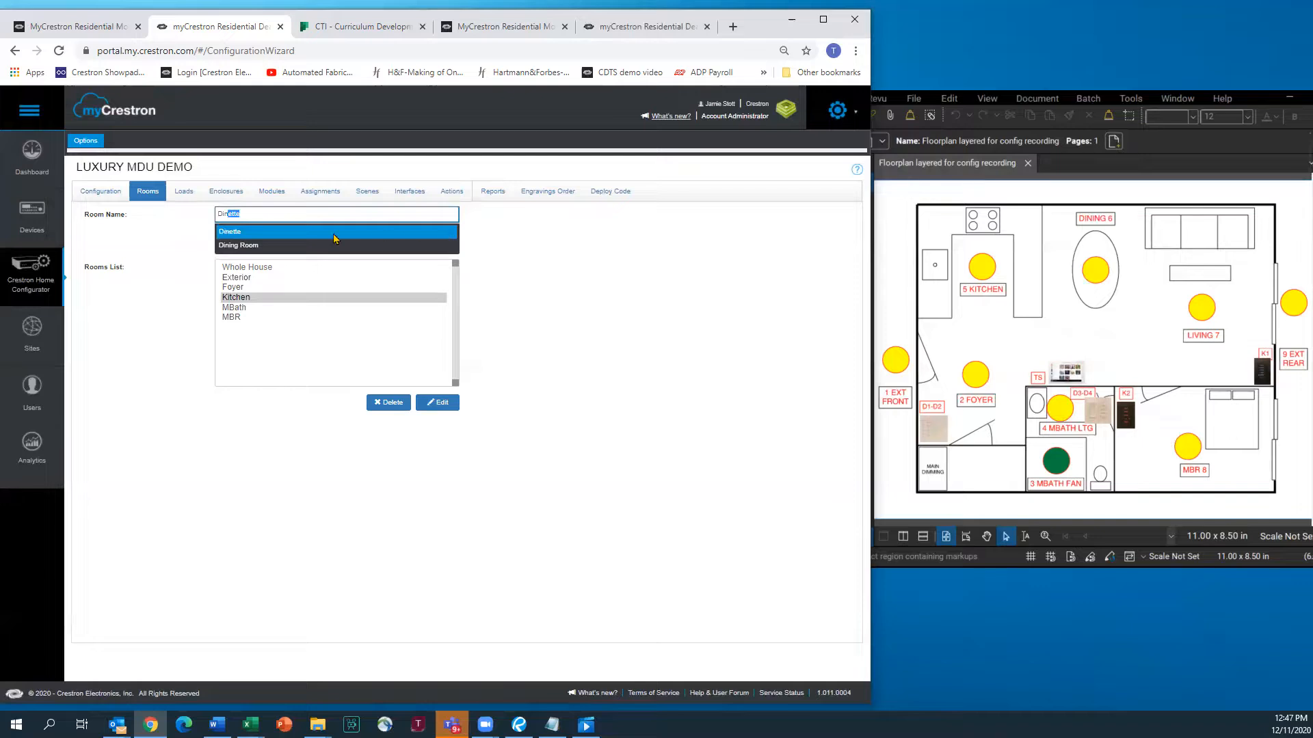
{"action": "left_click", "coordinate": [232, 246]}
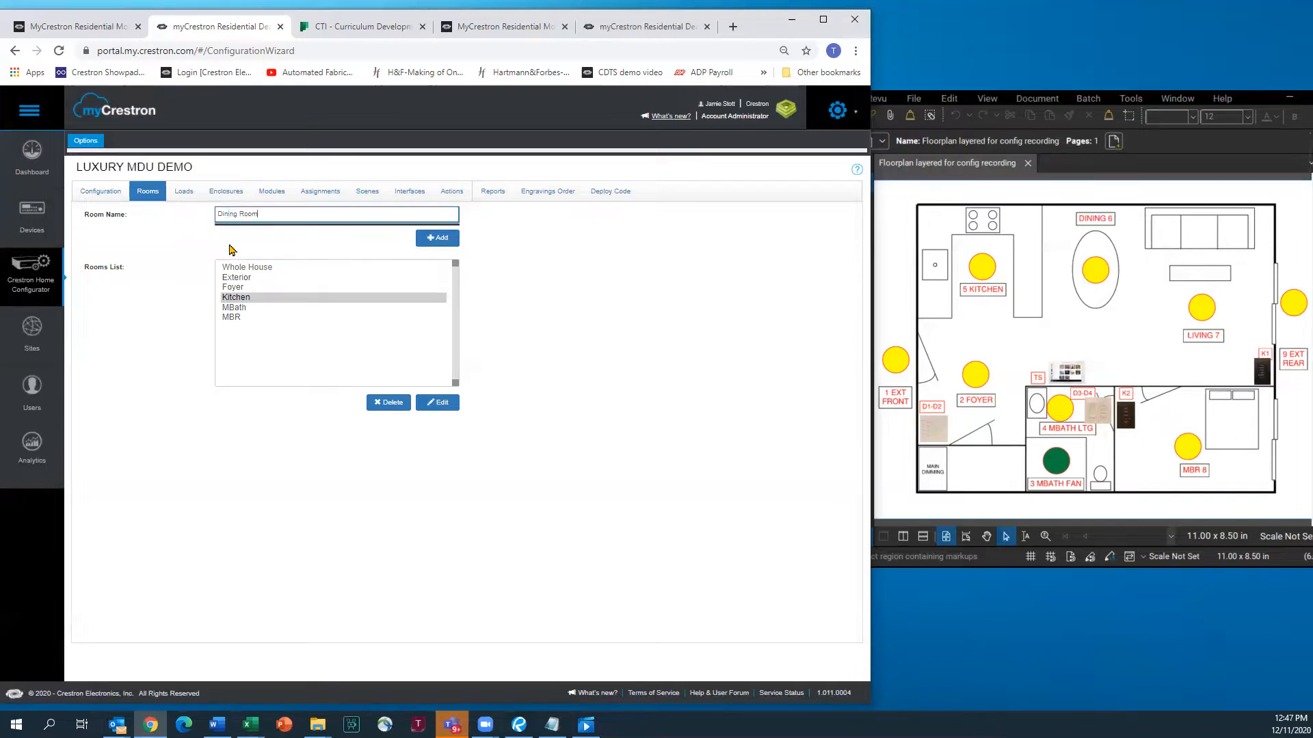
{"action": "left_click", "coordinate": [437, 238]}
{"action": "type", "text": "Living Room"}
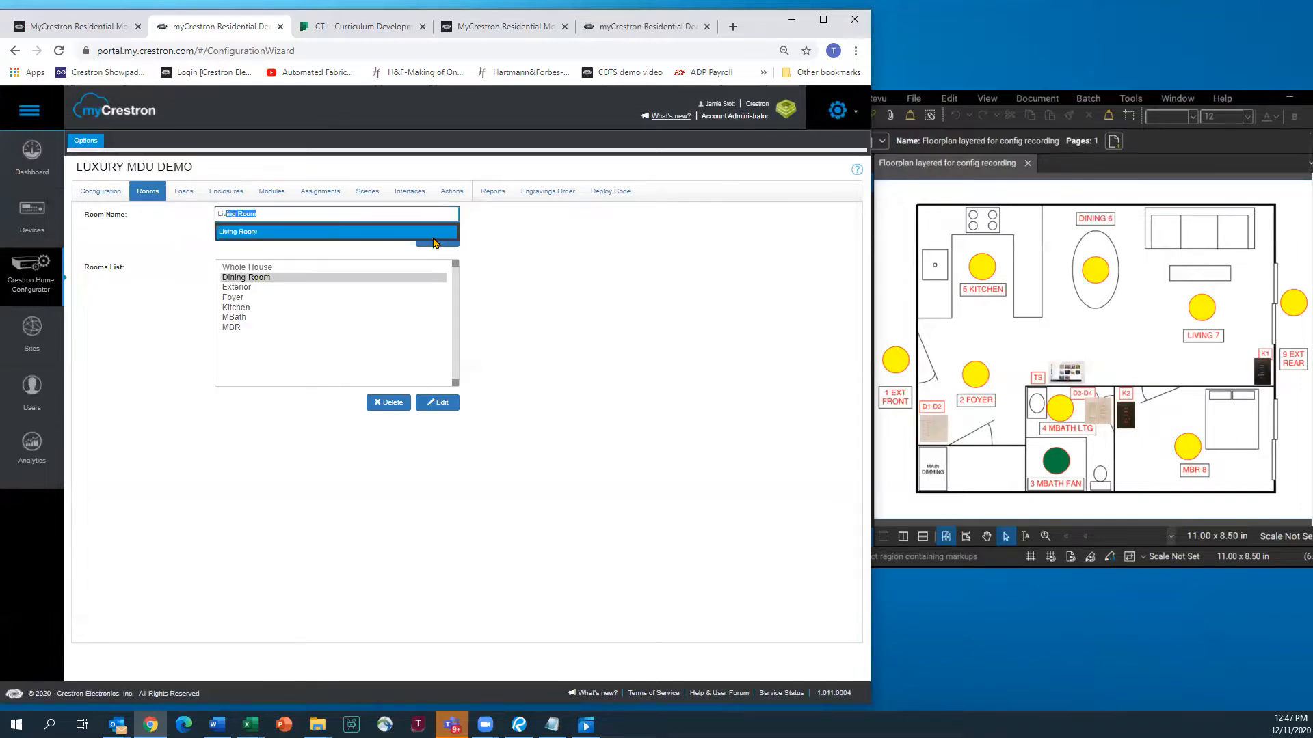
{"action": "left_click", "coordinate": [245, 231]}
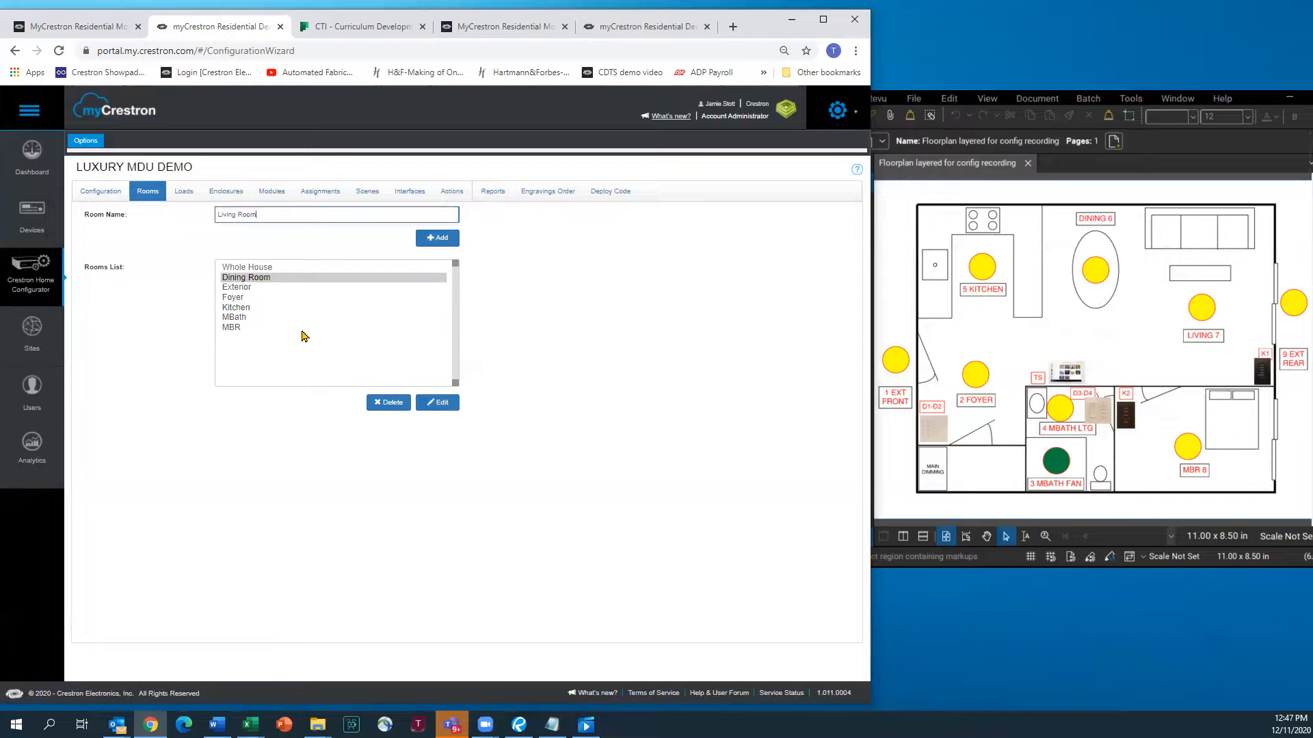
{"action": "left_click", "coordinate": [440, 240]}
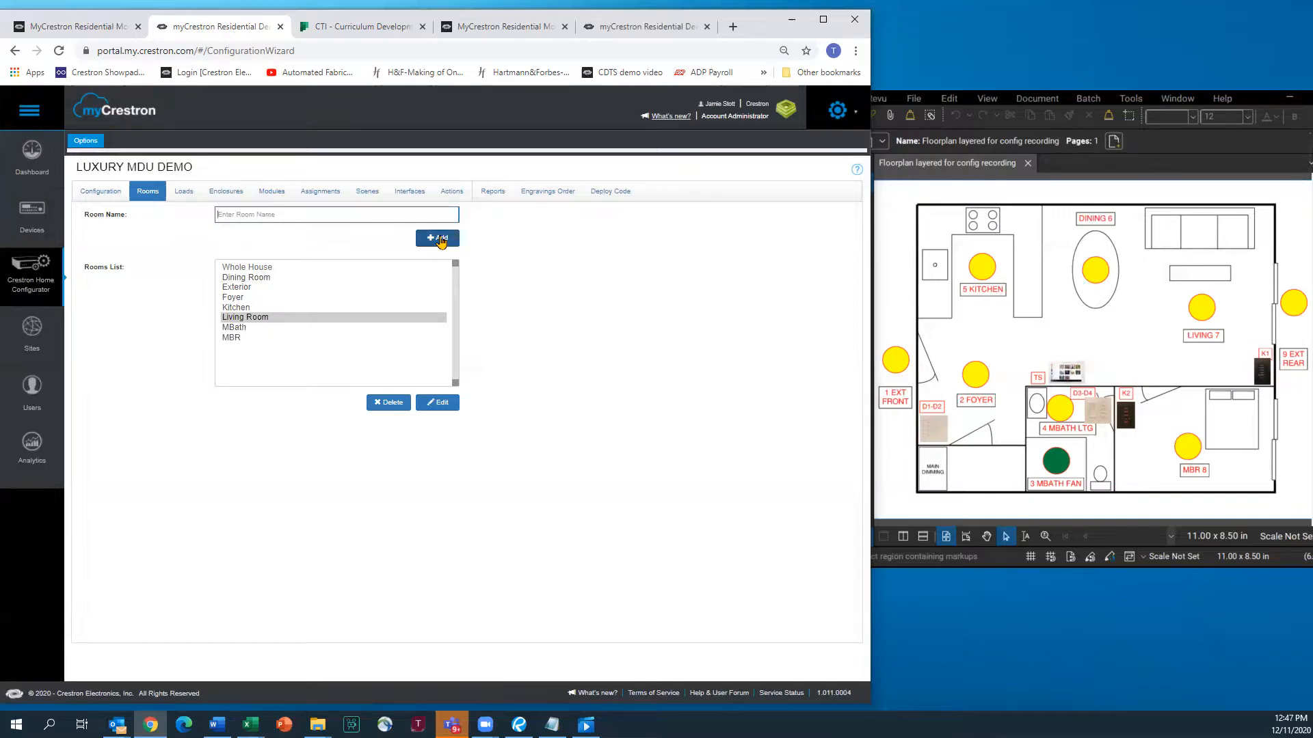
Add an Equipment room and switch to the Loads page
{"action": "left_click", "coordinate": [183, 193]}
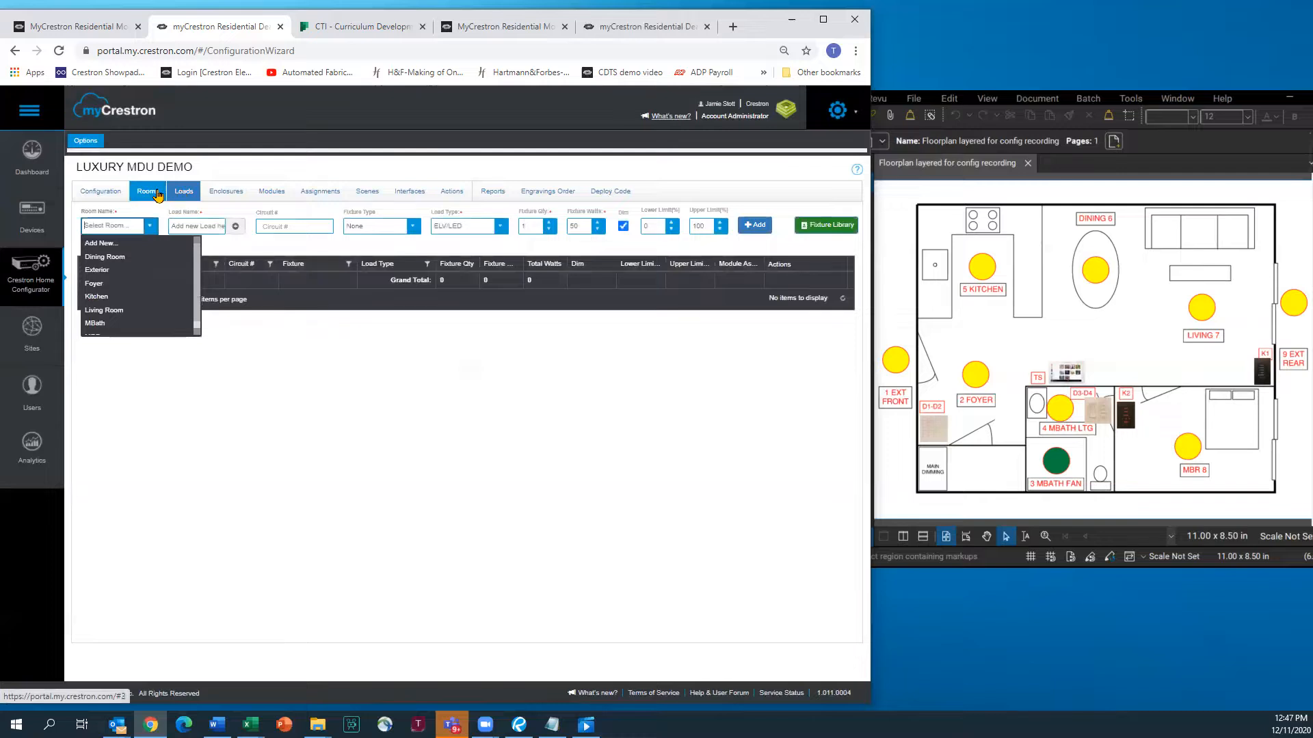
{"action": "left_click", "coordinate": [156, 194]}
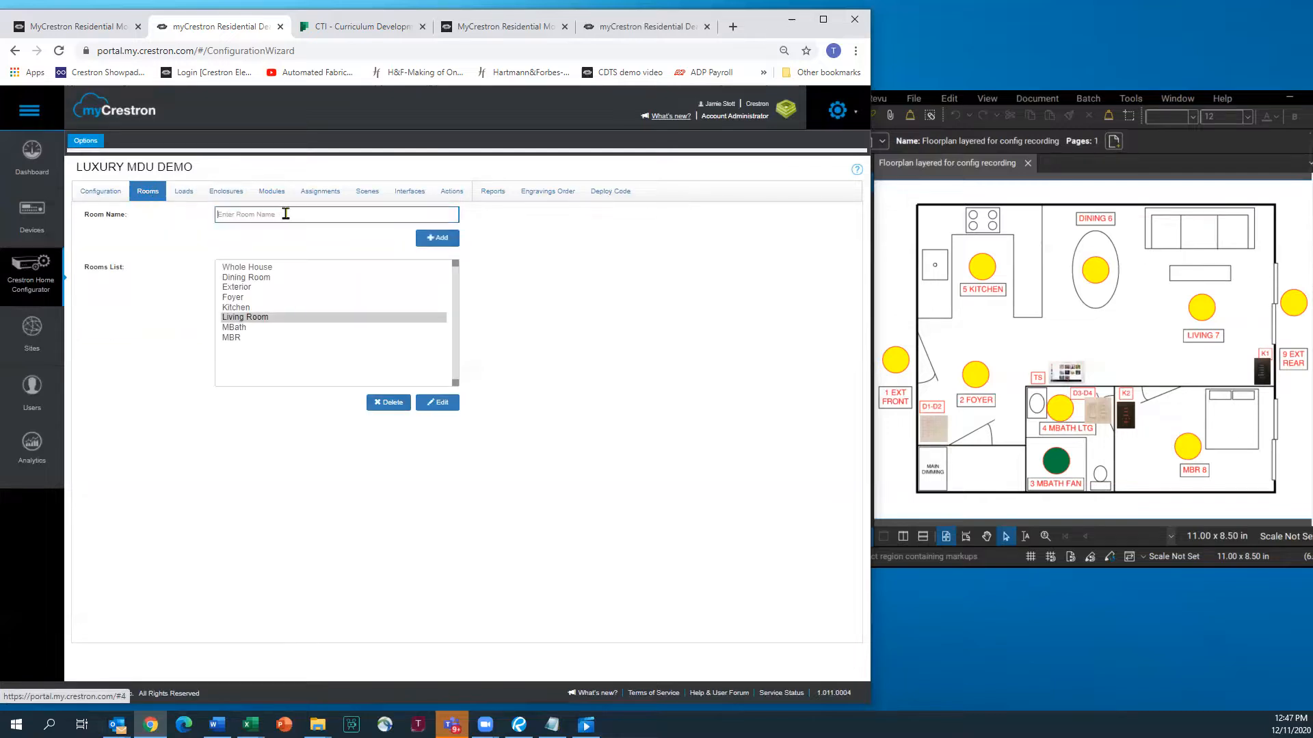
{"action": "type", "text": "E"}
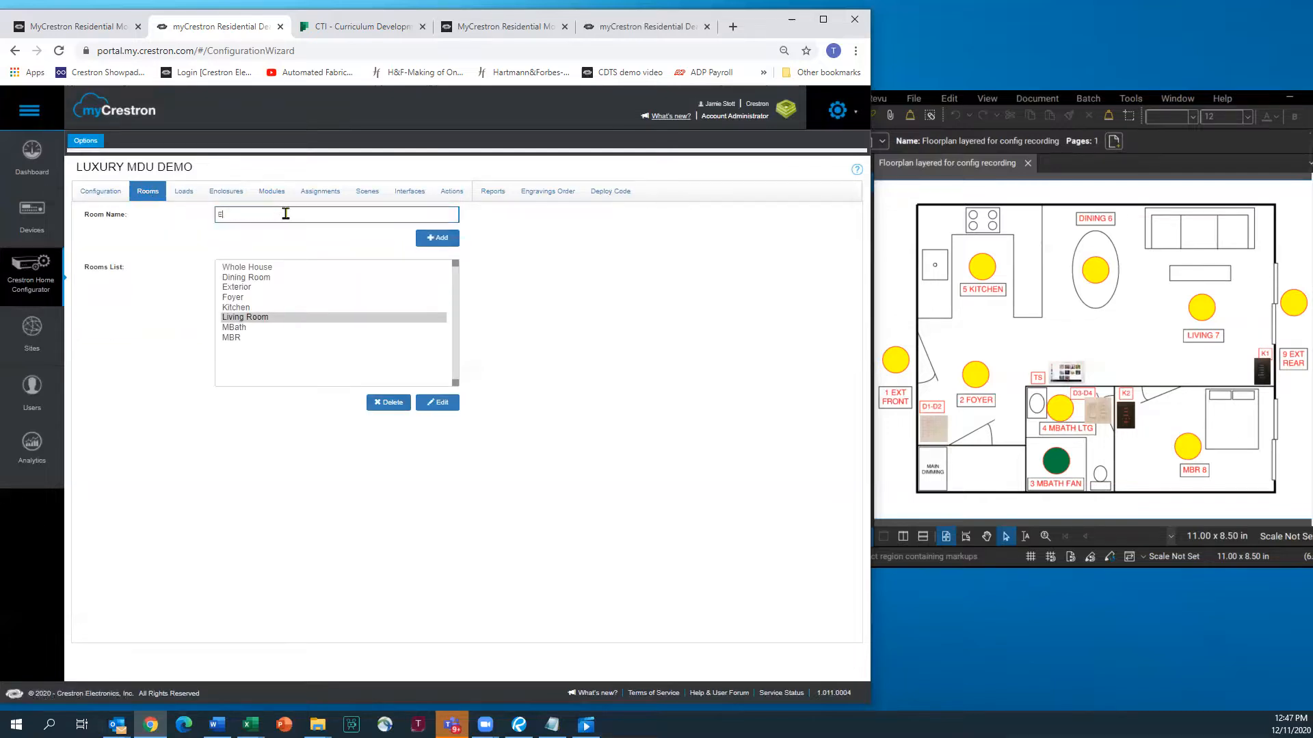
{"action": "type", "text": "quipment"}
{"action": "left_click", "coordinate": [431, 238]}
{"action": "left_click", "coordinate": [432, 238]}
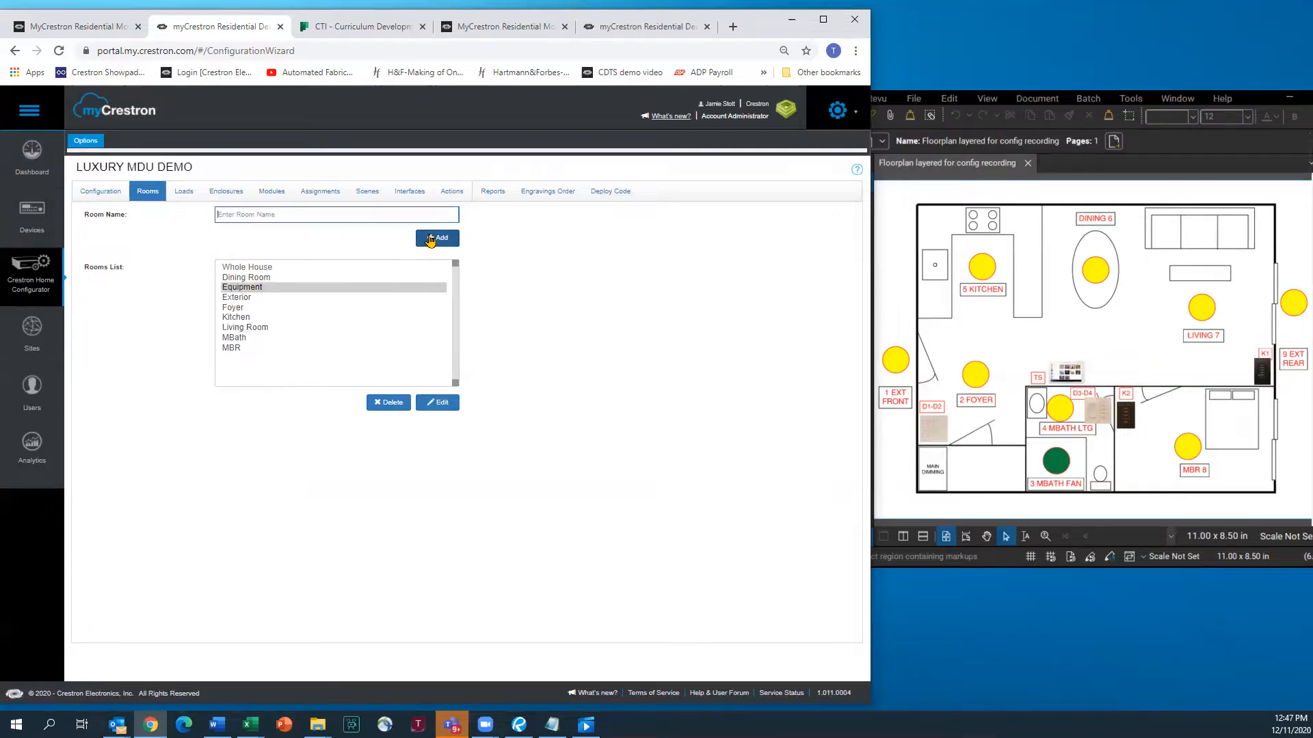
{"action": "left_click", "coordinate": [183, 194]}
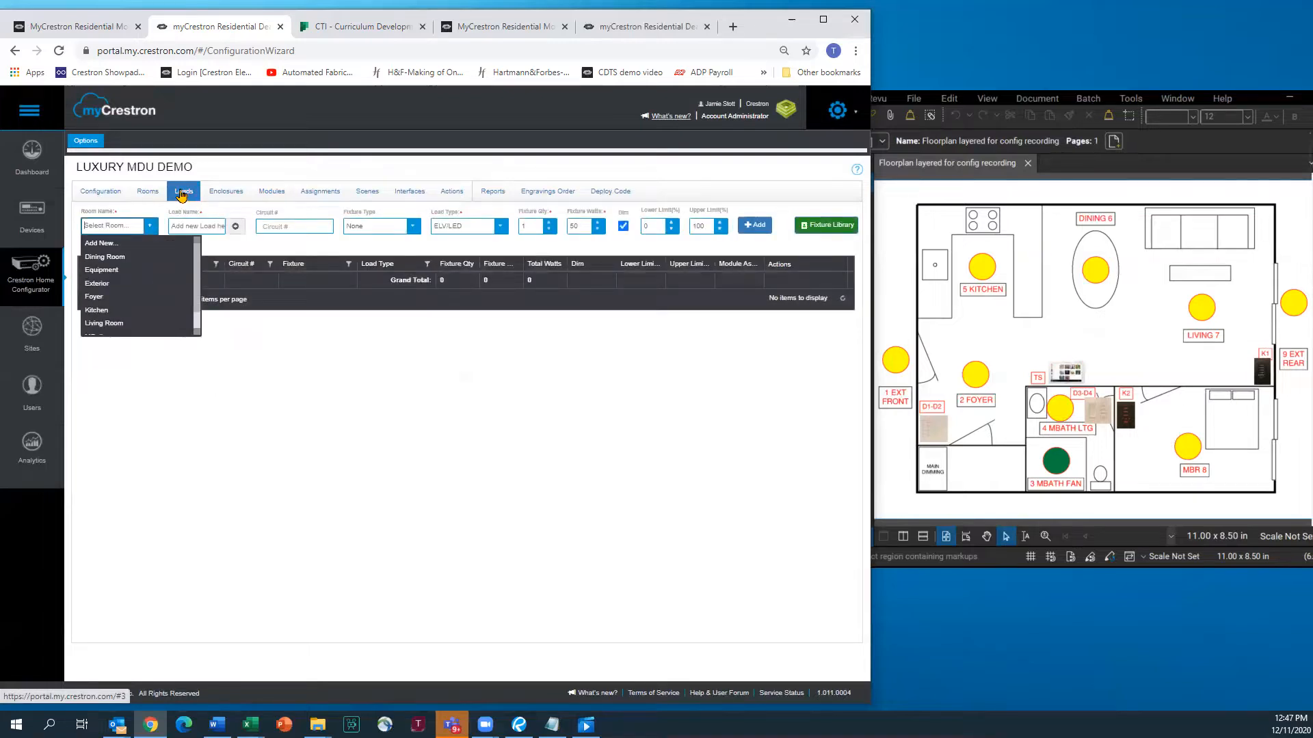
Pick Exterior as the load room and start a 15 W Recessed fixture in the fixture library
{"action": "left_click", "coordinate": [112, 284]}
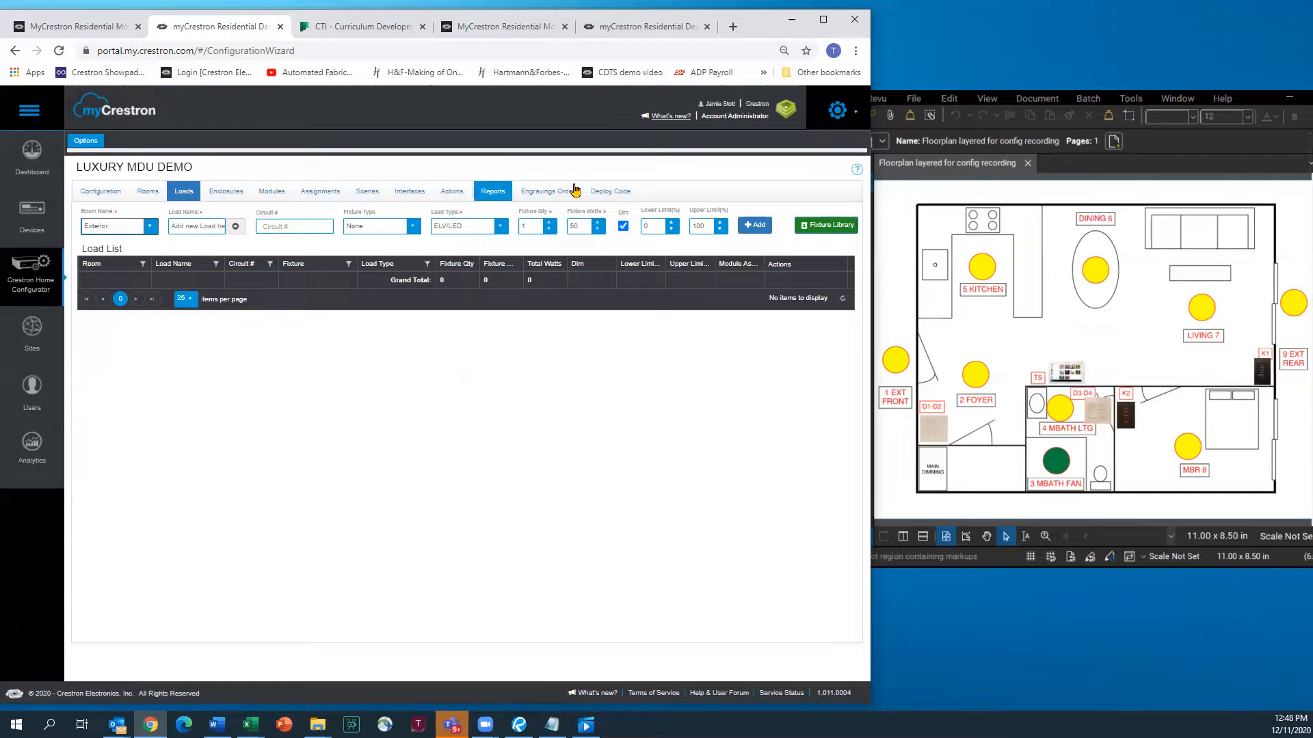
{"action": "left_click", "coordinate": [817, 227]}
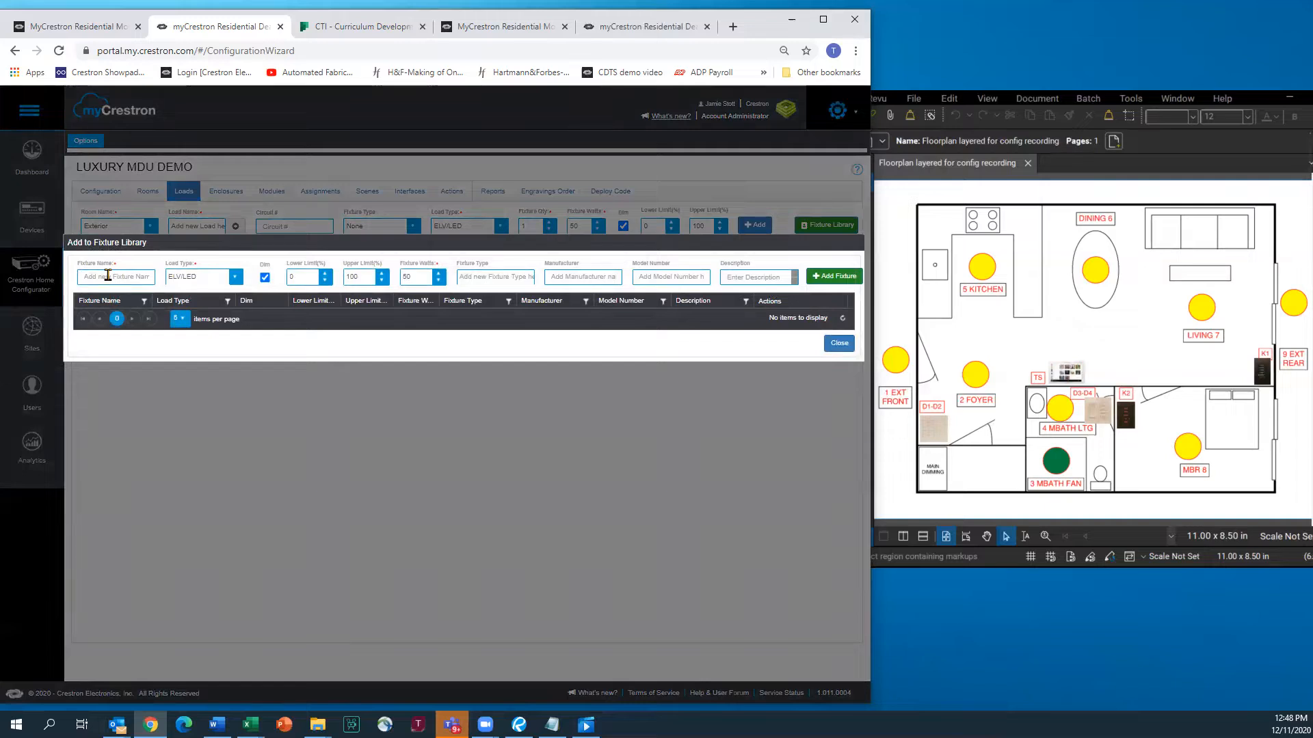
{"action": "left_click", "coordinate": [108, 275]}
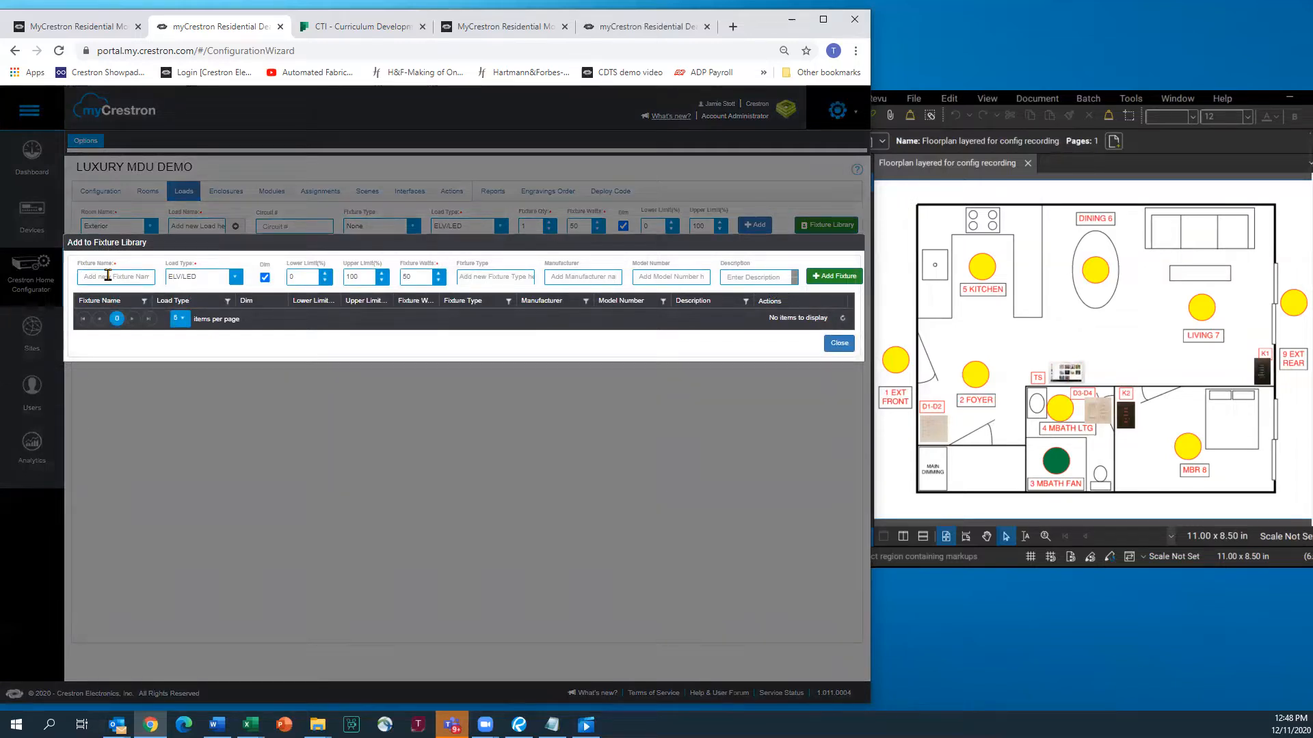
{"action": "type", "text": "Recessed 4in"}
{"action": "left_click_drag", "start_coordinate": [417, 276], "coordinate": [408, 276]}
{"action": "type", "text": "15"}
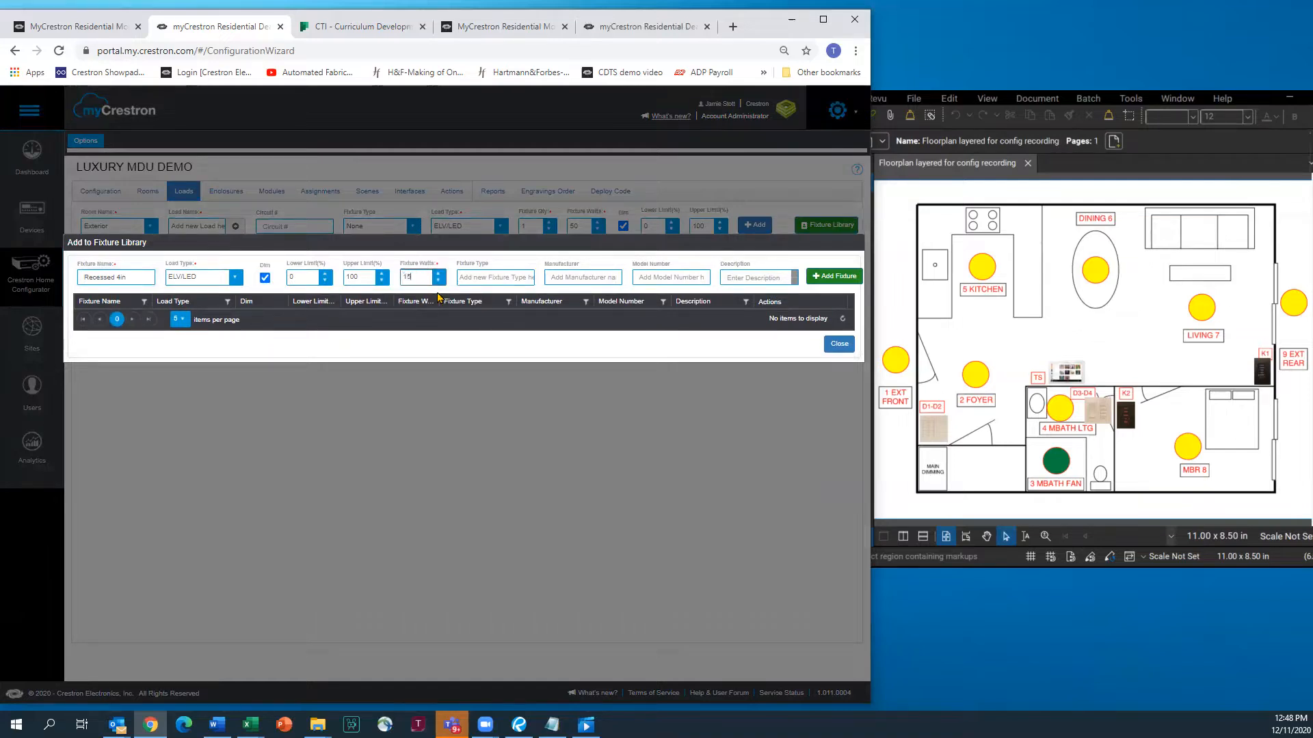
{"action": "left_click", "coordinate": [481, 274]}
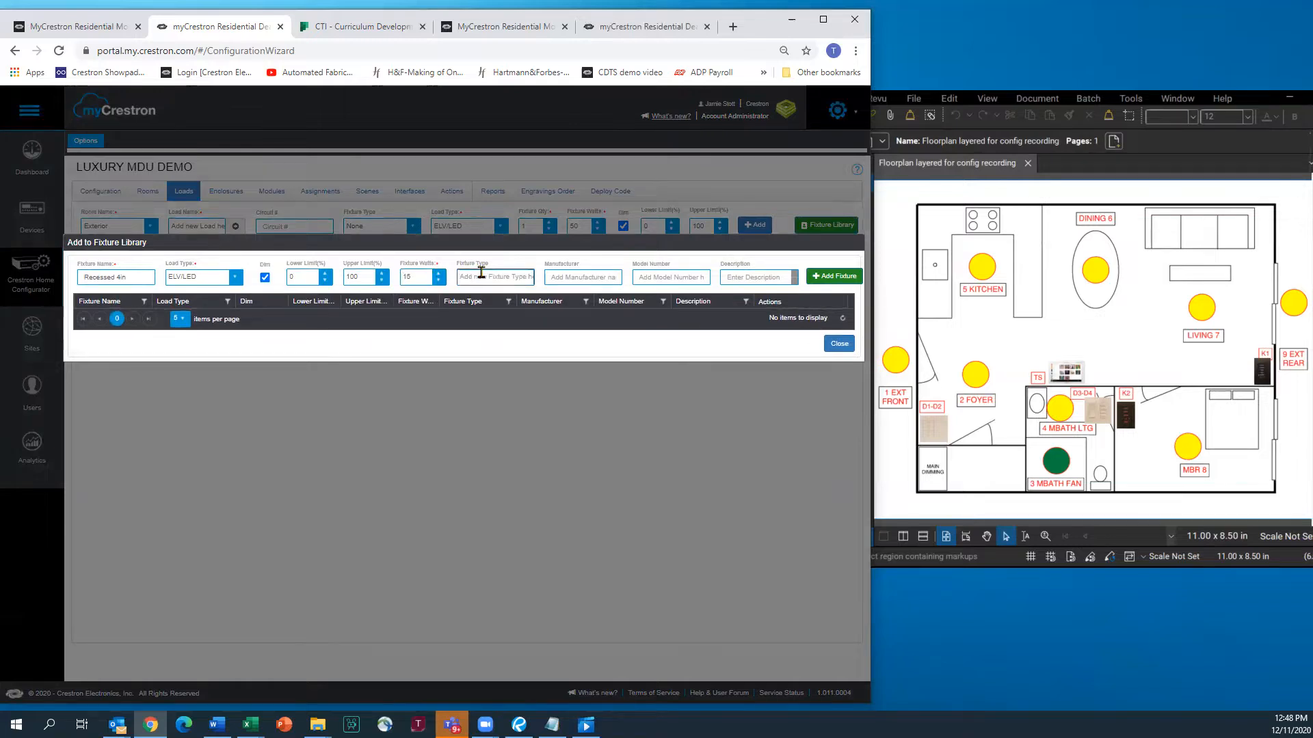
{"action": "type", "text": "Reading Lights"}
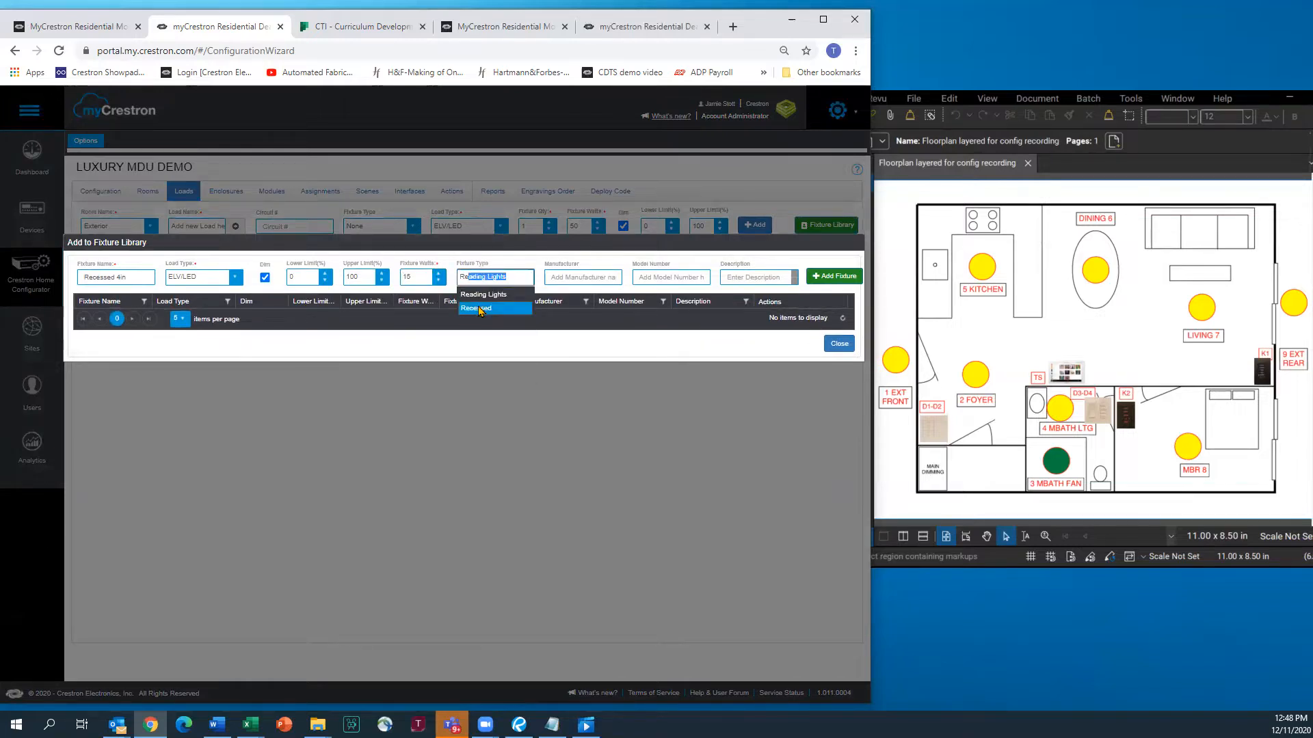
{"action": "left_click", "coordinate": [482, 308]}
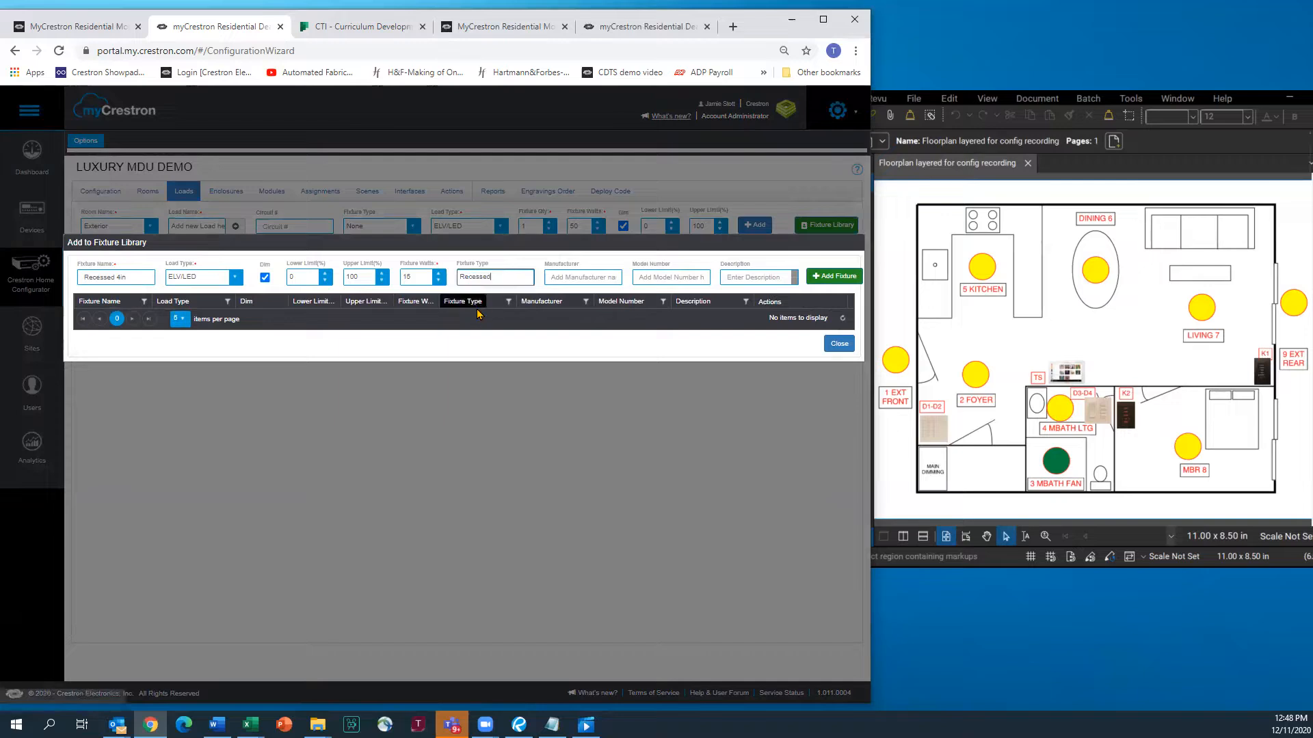
Enter the Recessed 4in fixture's manufacturer and description and add it to the library
{"action": "left_click", "coordinate": [583, 277]}
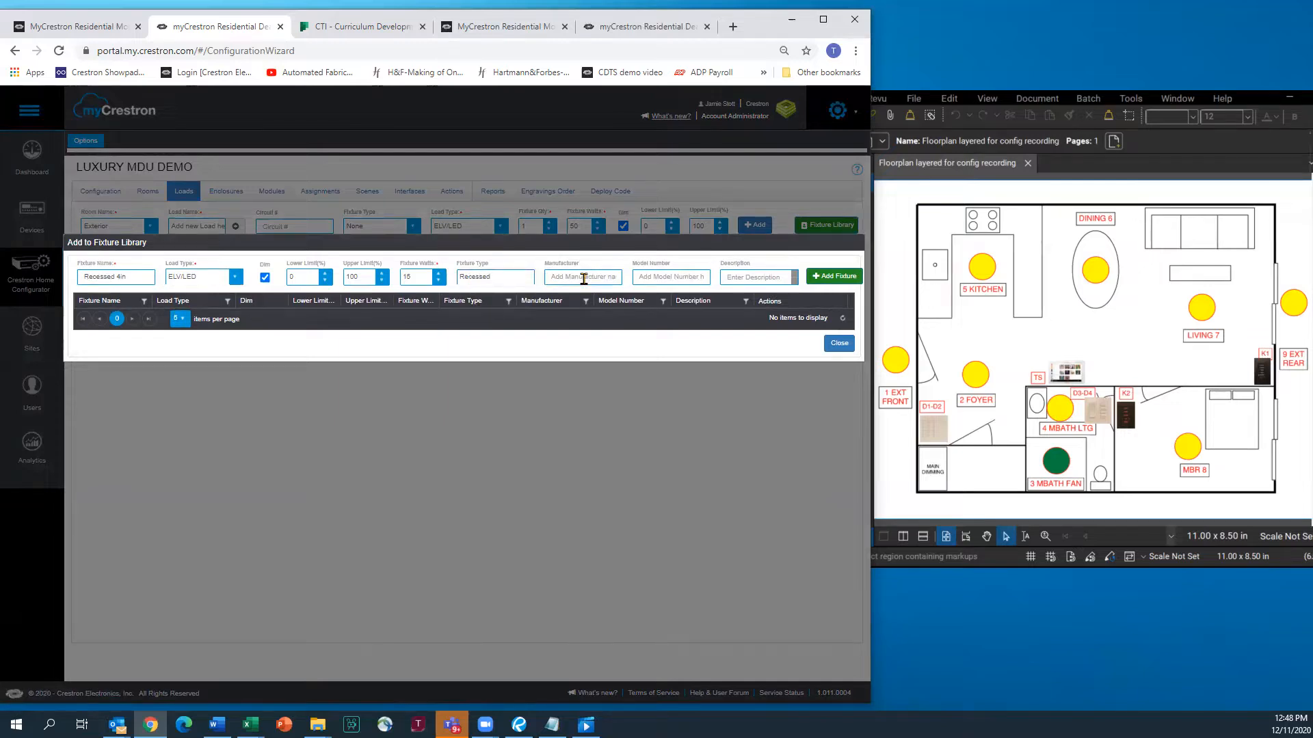
{"action": "type", "text": "C"}
{"action": "type", "text": "CR"}
{"action": "type", "text": "15"}
{"action": "left_click", "coordinate": [752, 278]}
{"action": "type", "text": "Recessed R"}
{"action": "type", "text": "ound 4"}
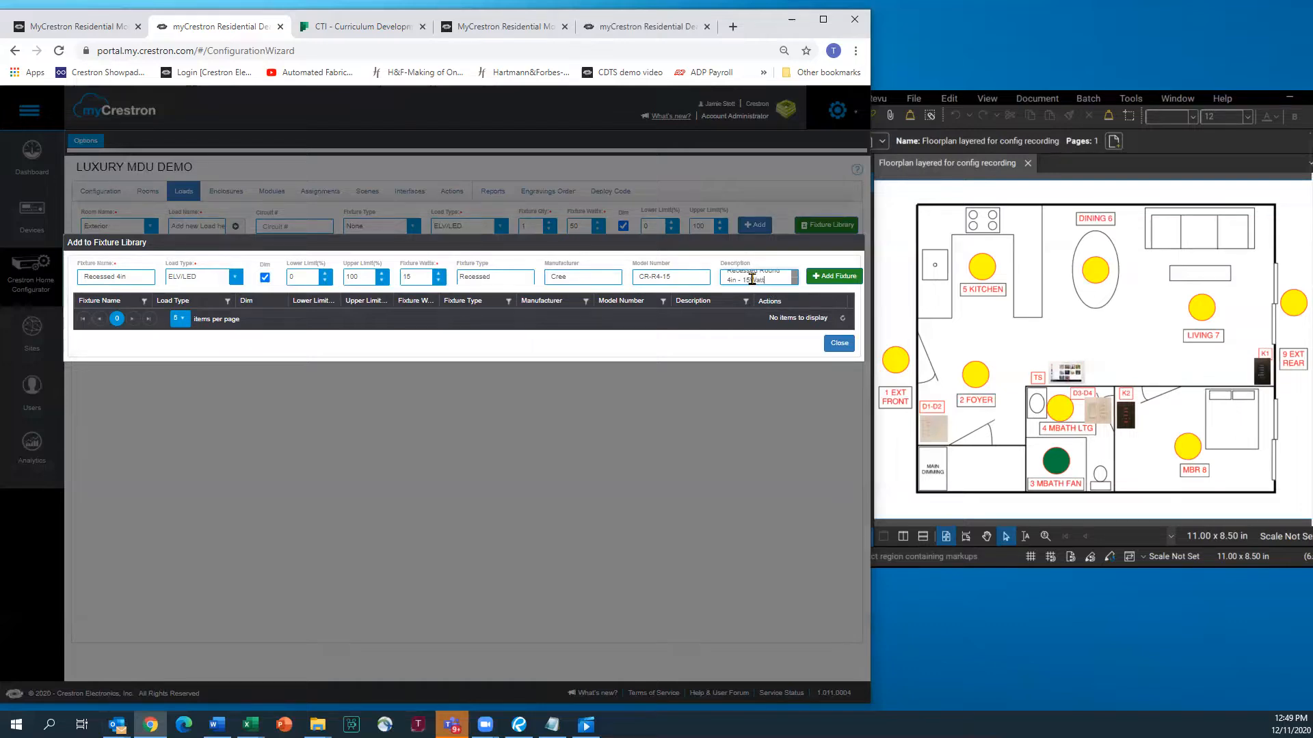
{"action": "left_click", "coordinate": [817, 277]}
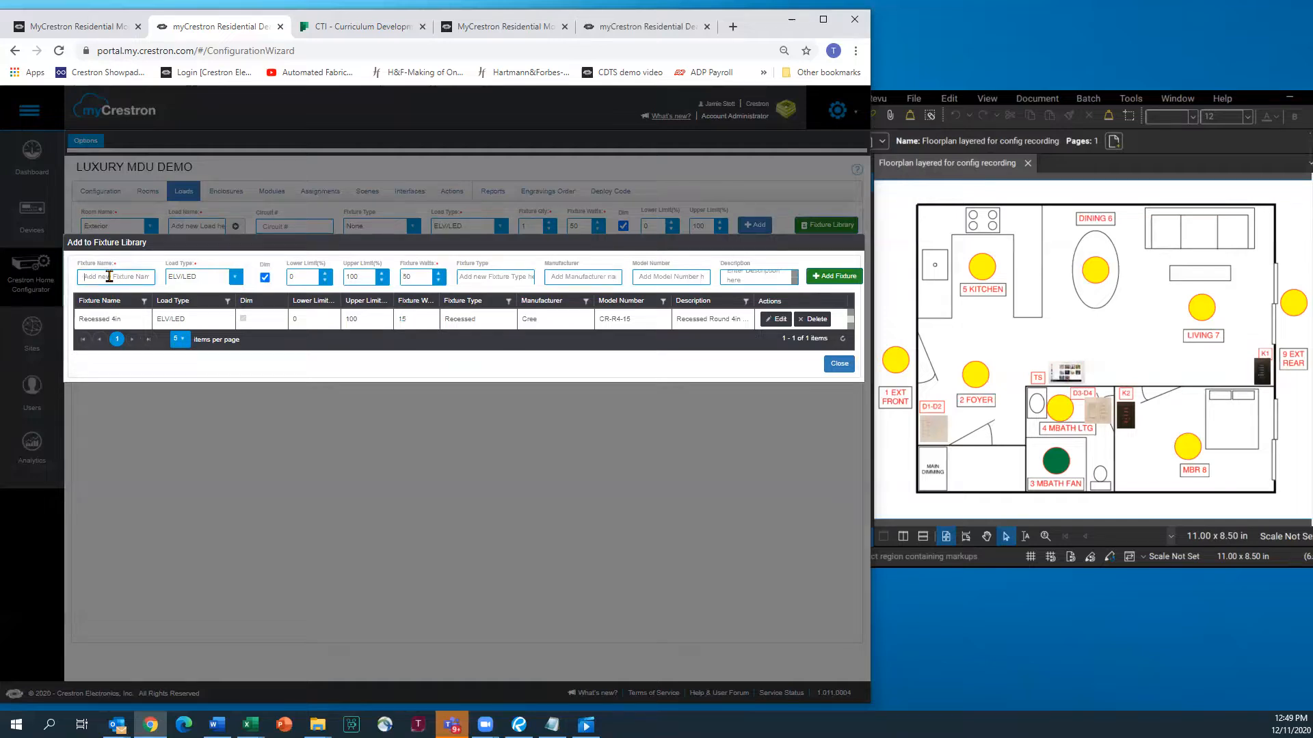
Add a 100 W incandescent Ext Coach fixture by Cree (CR-CH-100) to the library
{"action": "type", "text": "Ext Coach"}
{"action": "left_click", "coordinate": [235, 279]}
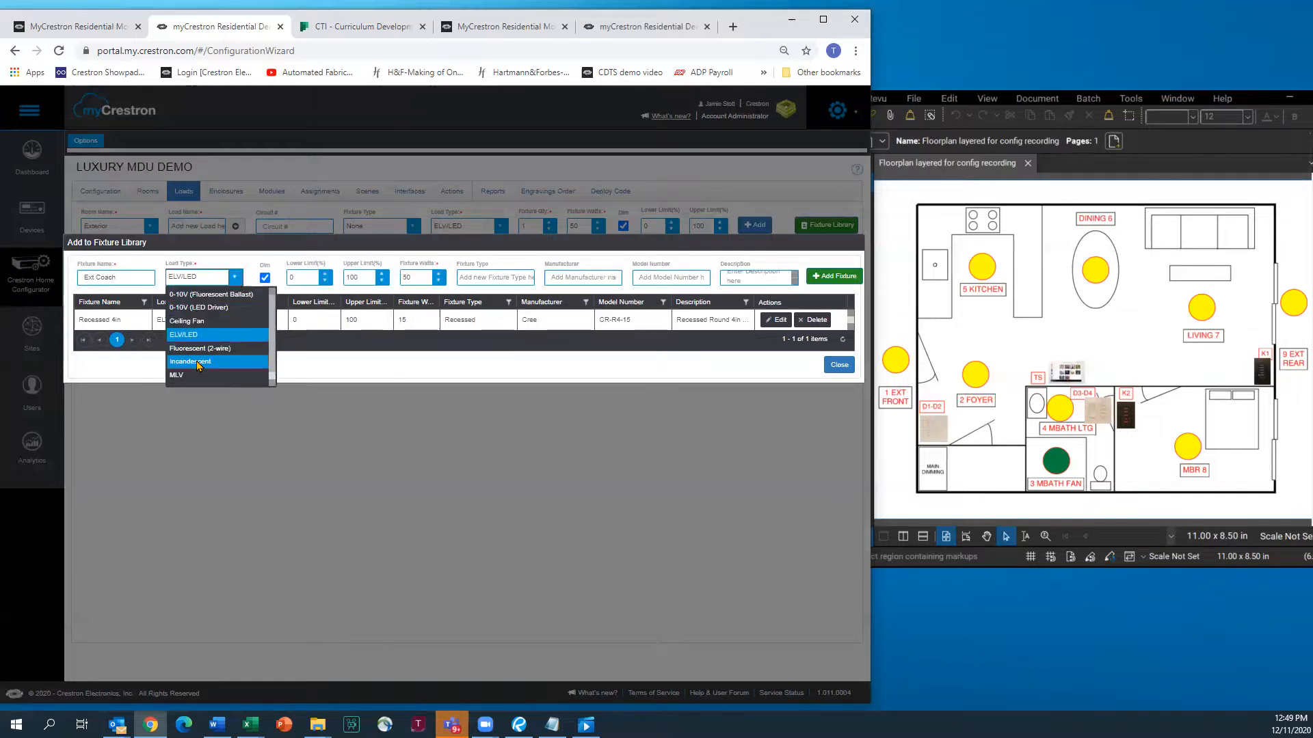
{"action": "left_click", "coordinate": [198, 363]}
{"action": "double_click", "coordinate": [416, 279]}
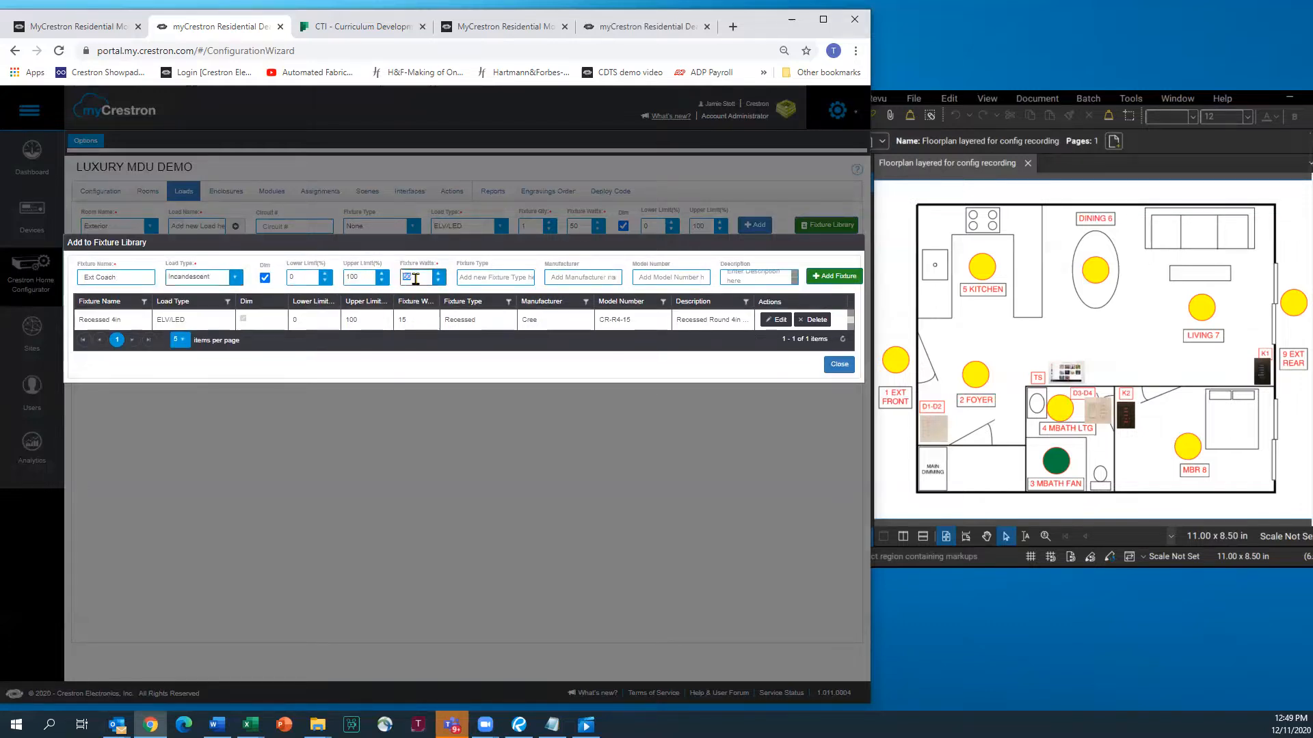
{"action": "type", "text": "100"}
{"action": "left_click", "coordinate": [496, 280]}
{"action": "type", "text": "EXT"}
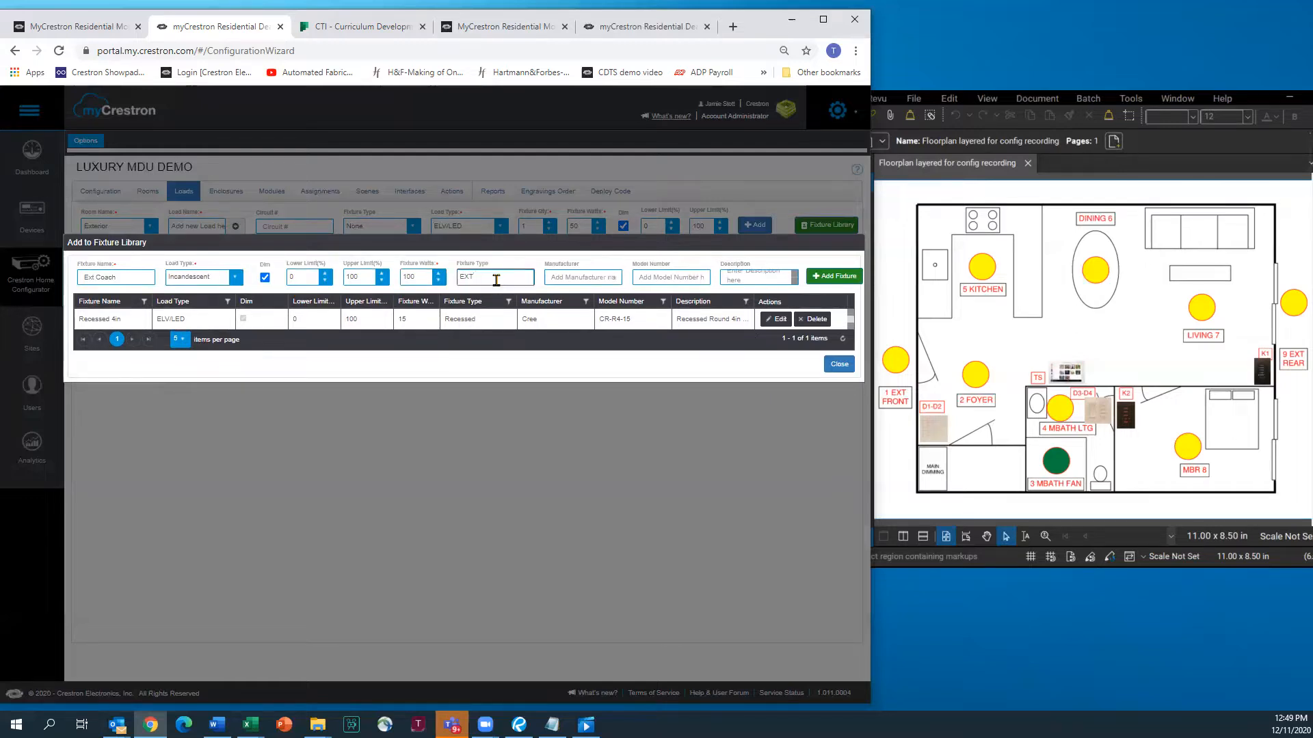
{"action": "key", "text": "BackSpace"}
{"action": "key", "text": "BackSpace"}
{"action": "type", "text": "xt"}
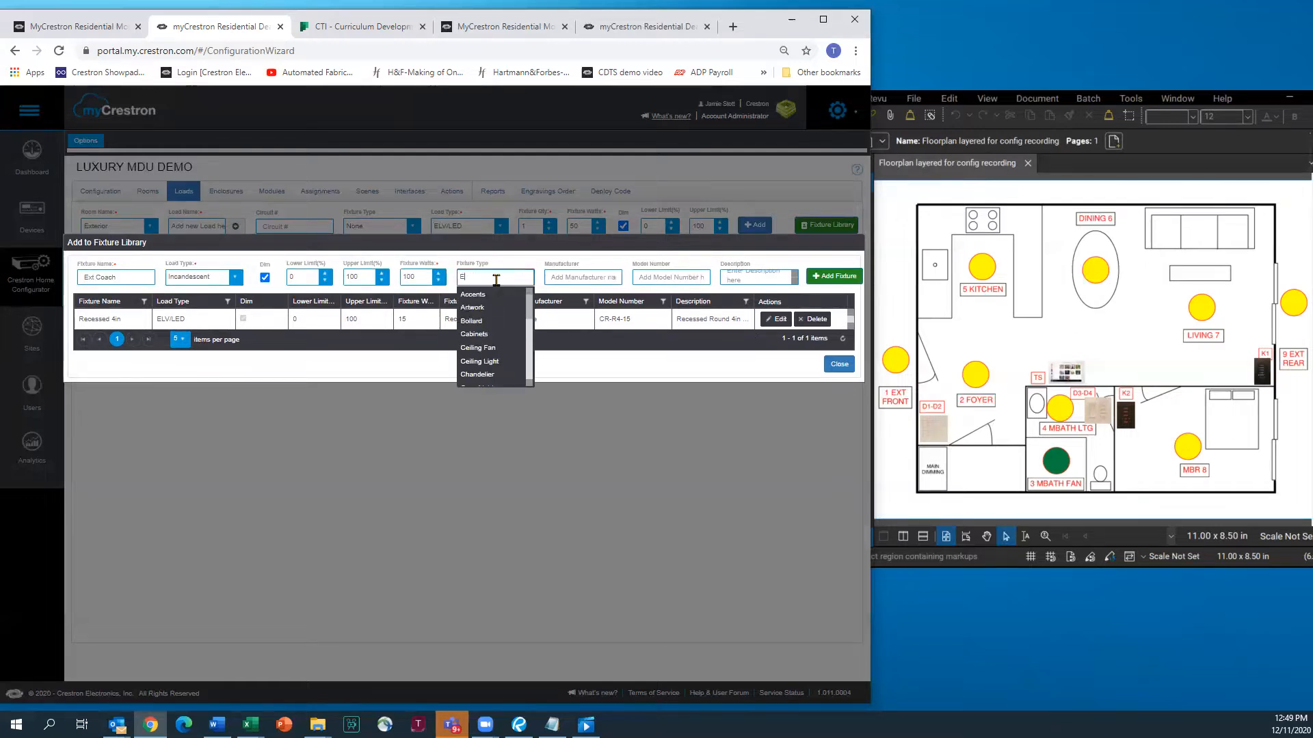
{"action": "type", "text": " Coach"}
{"action": "left_click", "coordinate": [560, 276]}
{"action": "type", "text": "Cree"}
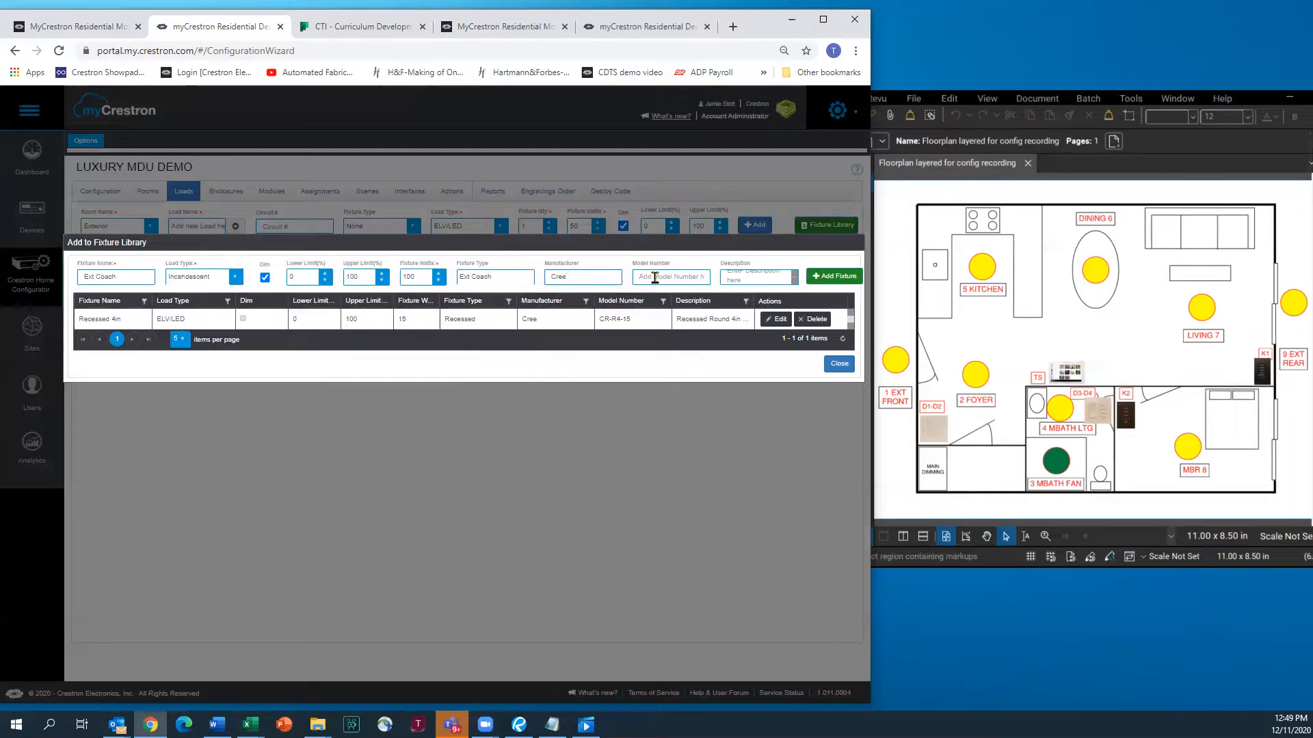
{"action": "type", "text": "CR"}
{"action": "left_click", "coordinate": [753, 280]}
{"action": "type", "text": "Ext Coach 8in - 100 Watt"}
{"action": "left_click", "coordinate": [827, 277]}
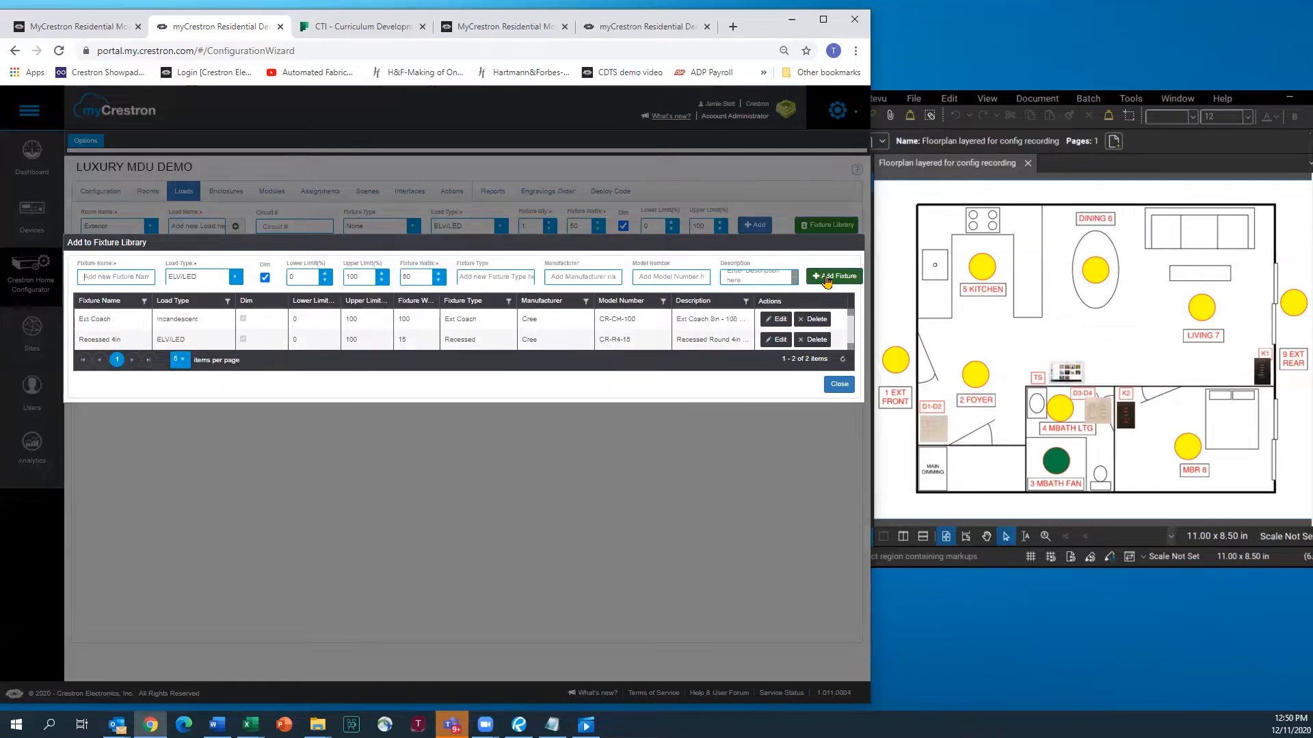
Add Chandelier 12in: Incandescent, 400 W, type Chandelier, Cree CR-CHAND-400W, description 'Chandelier 12in - 400 W'
{"action": "left_click", "coordinate": [102, 276]}
{"action": "type", "text": "Chandelier 12in"}
{"action": "left_click", "coordinate": [235, 278]}
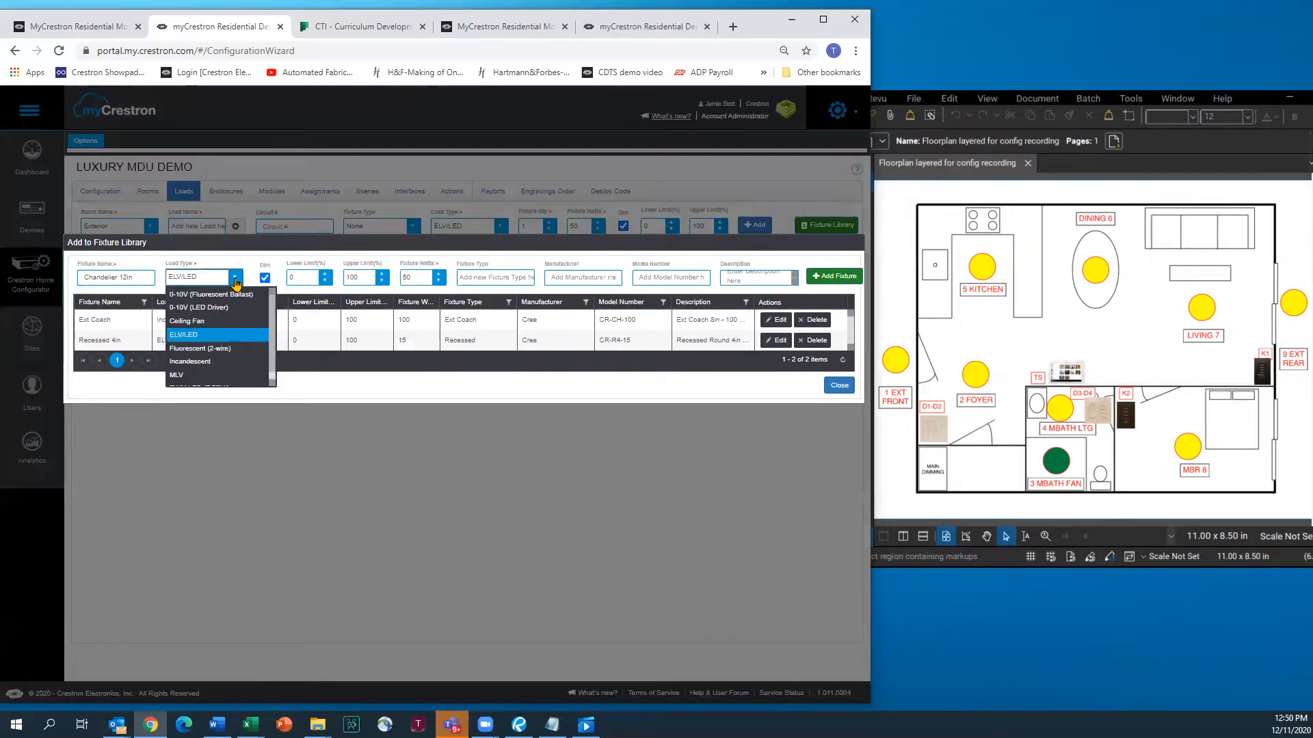
{"action": "left_click", "coordinate": [194, 361]}
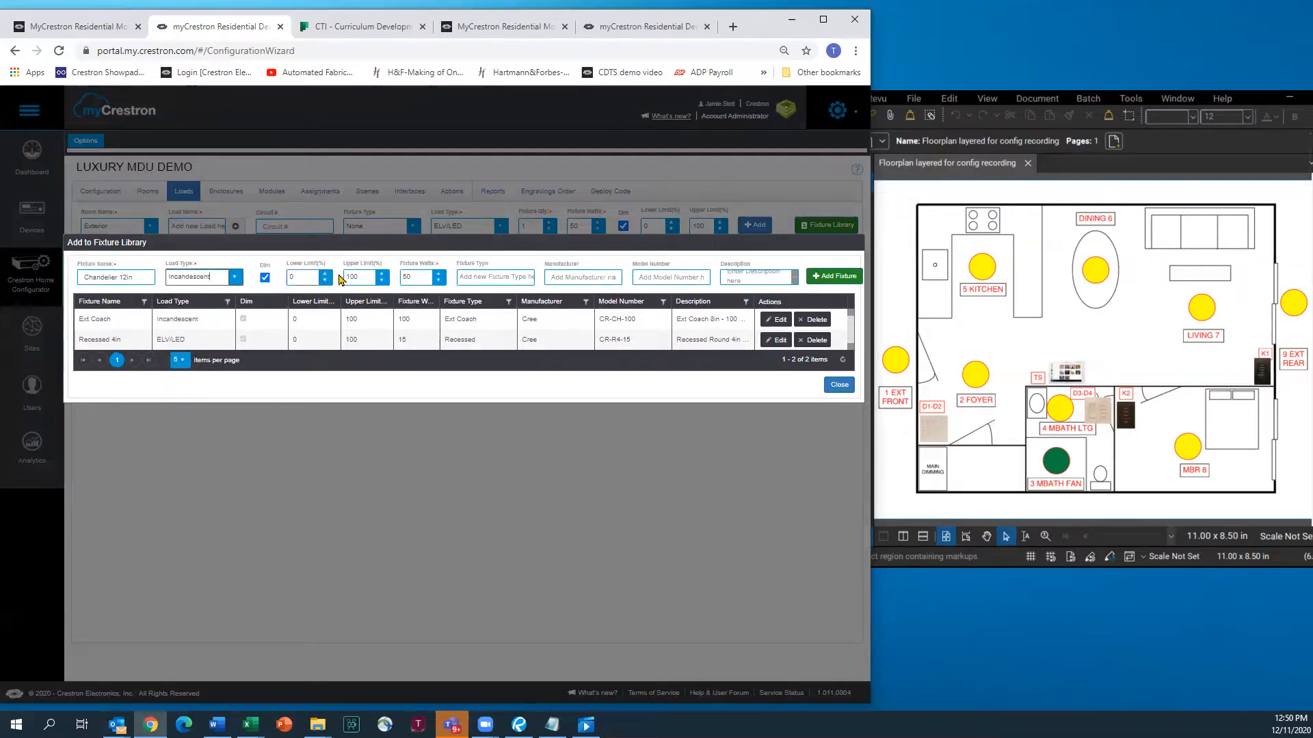
{"action": "double_click", "coordinate": [420, 277]}
{"action": "type", "text": "400"}
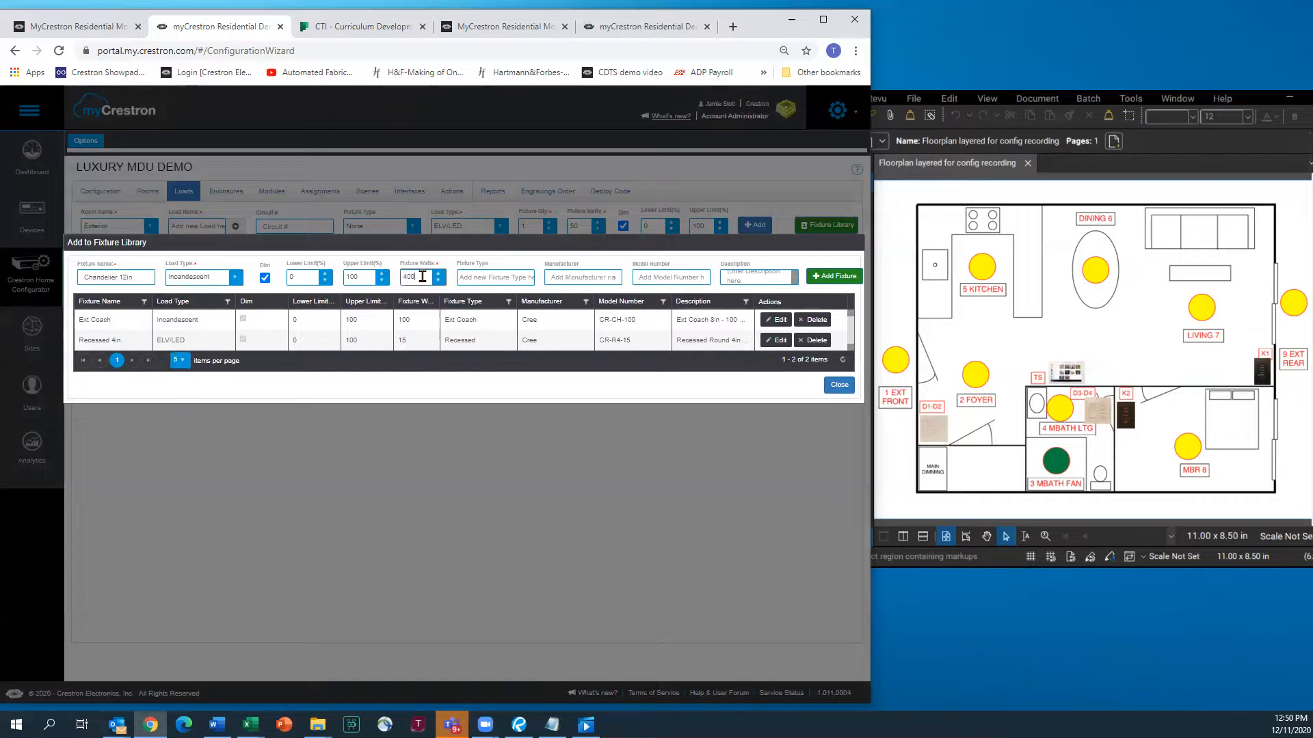
{"action": "left_click", "coordinate": [489, 277]}
{"action": "type", "text": "Chandelier"}
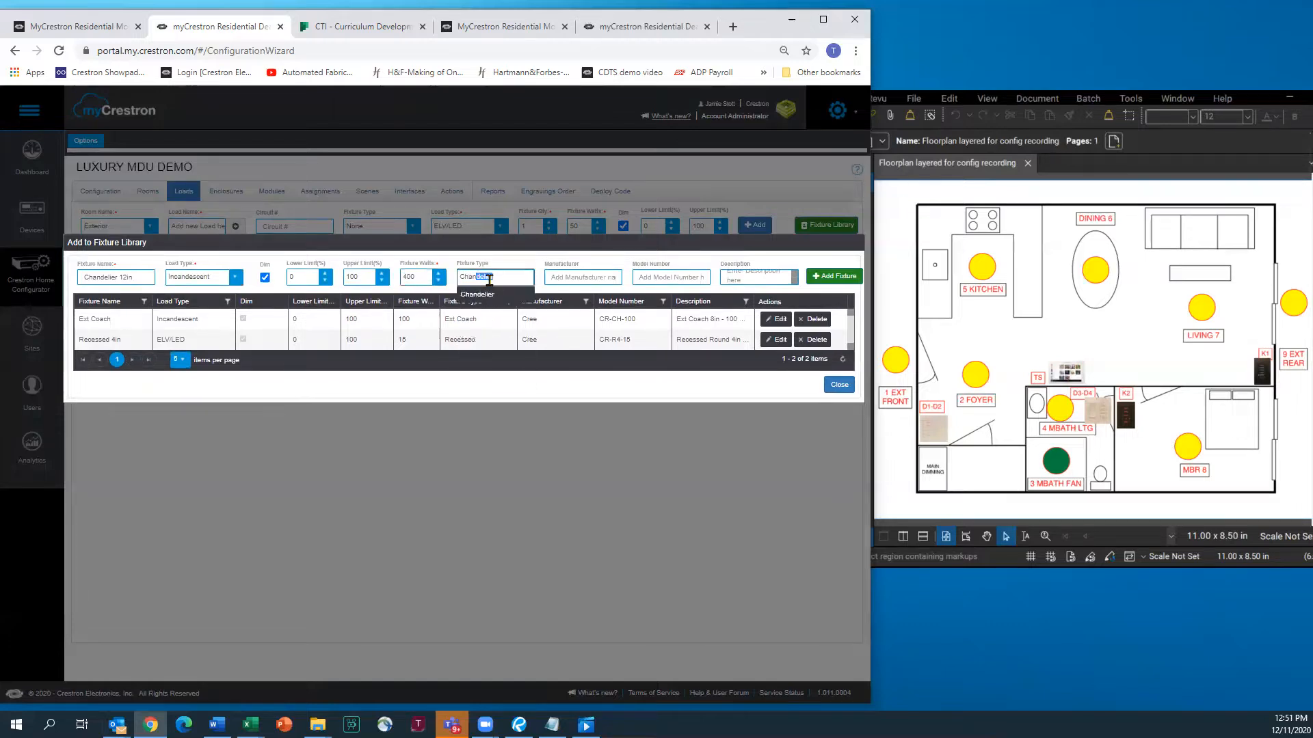
{"action": "left_click", "coordinate": [482, 295]}
{"action": "left_click", "coordinate": [577, 276]}
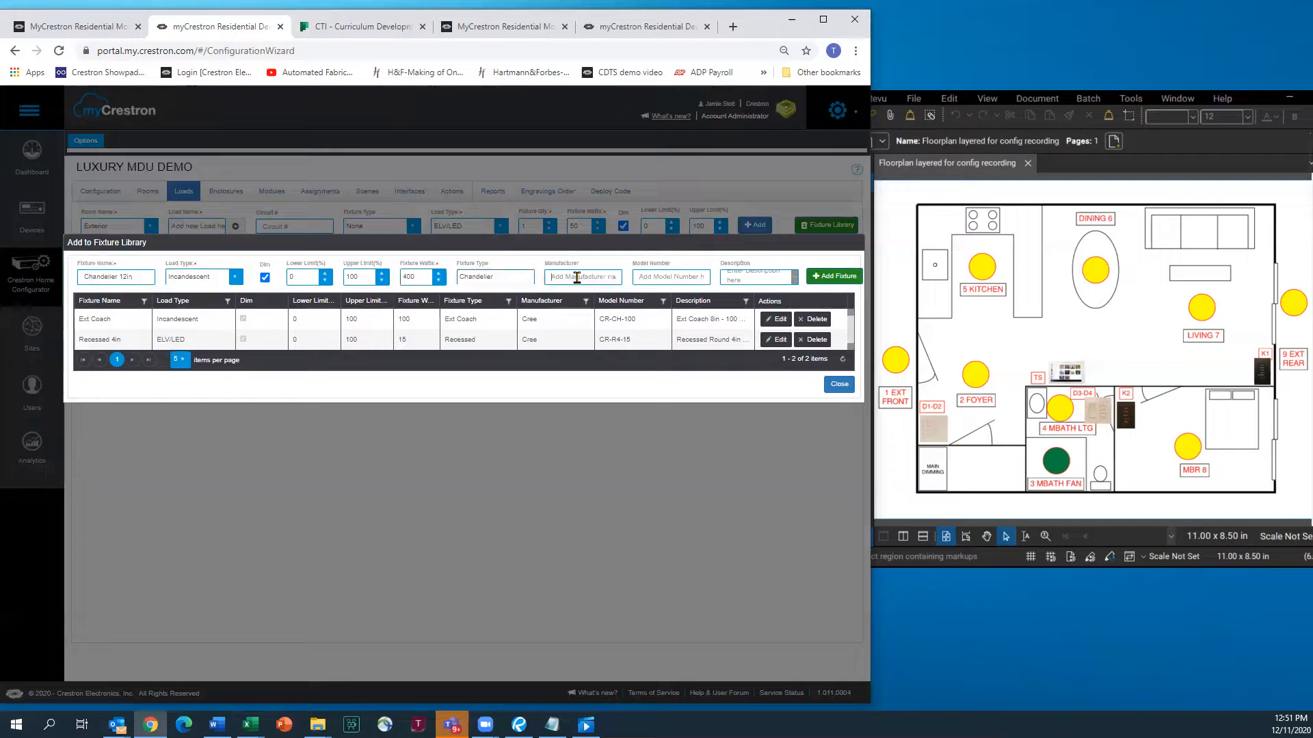
{"action": "type", "text": "Cree"}
{"action": "type", "text": "CR-"}
{"action": "type", "text": "CHAND"}
{"action": "type", "text": "-400W"}
{"action": "left_click", "coordinate": [748, 276]}
{"action": "type", "text": "Chandelier 12in - 400 Watt"}
{"action": "left_click", "coordinate": [821, 277]}
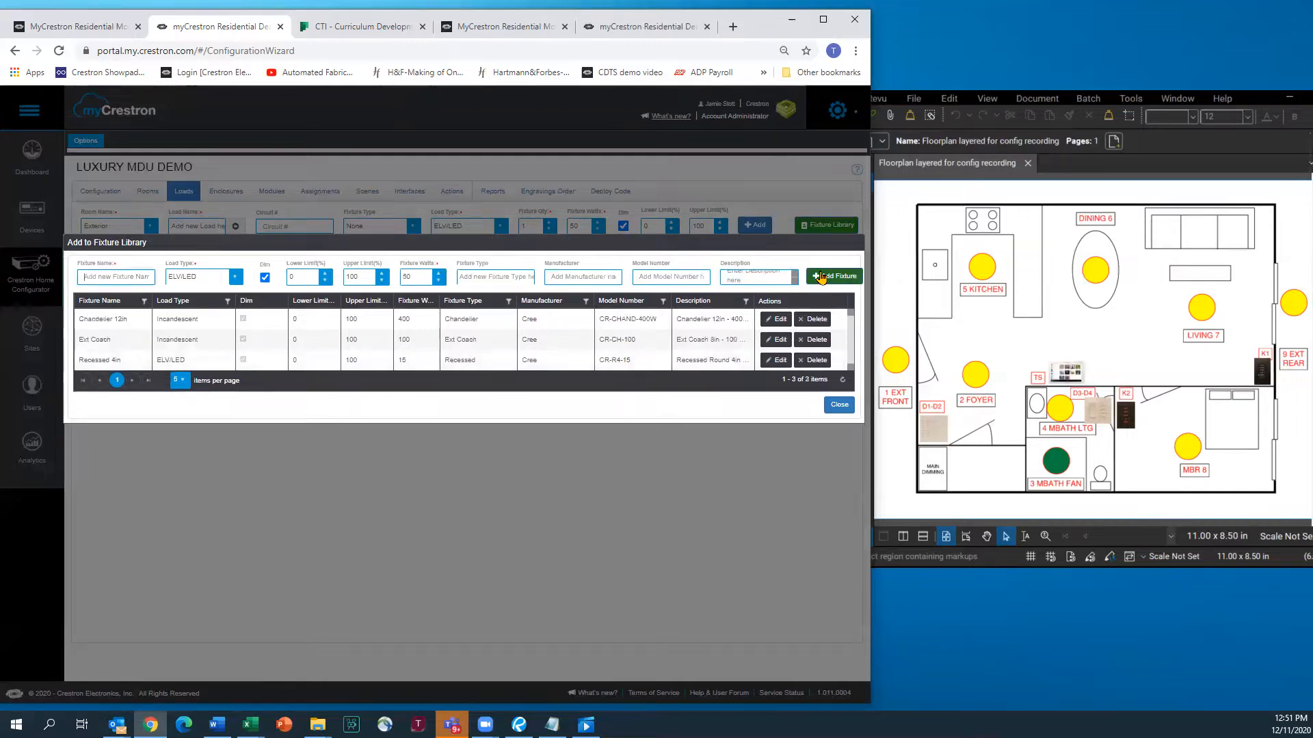
Add Exterior Ext Coach loads 10COACH and 9COACH to the load list
{"action": "left_click", "coordinate": [838, 405]}
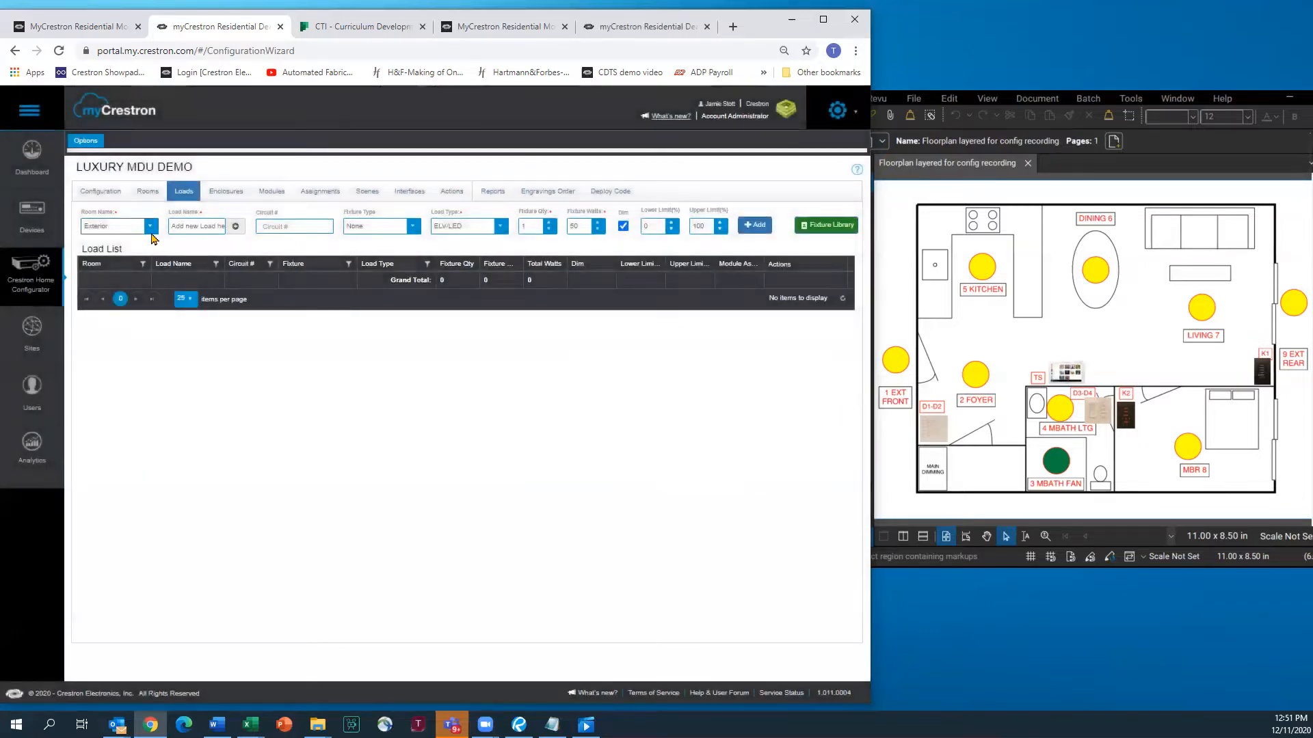
{"action": "left_click", "coordinate": [210, 226]}
{"action": "type", "text": "1COACH"}
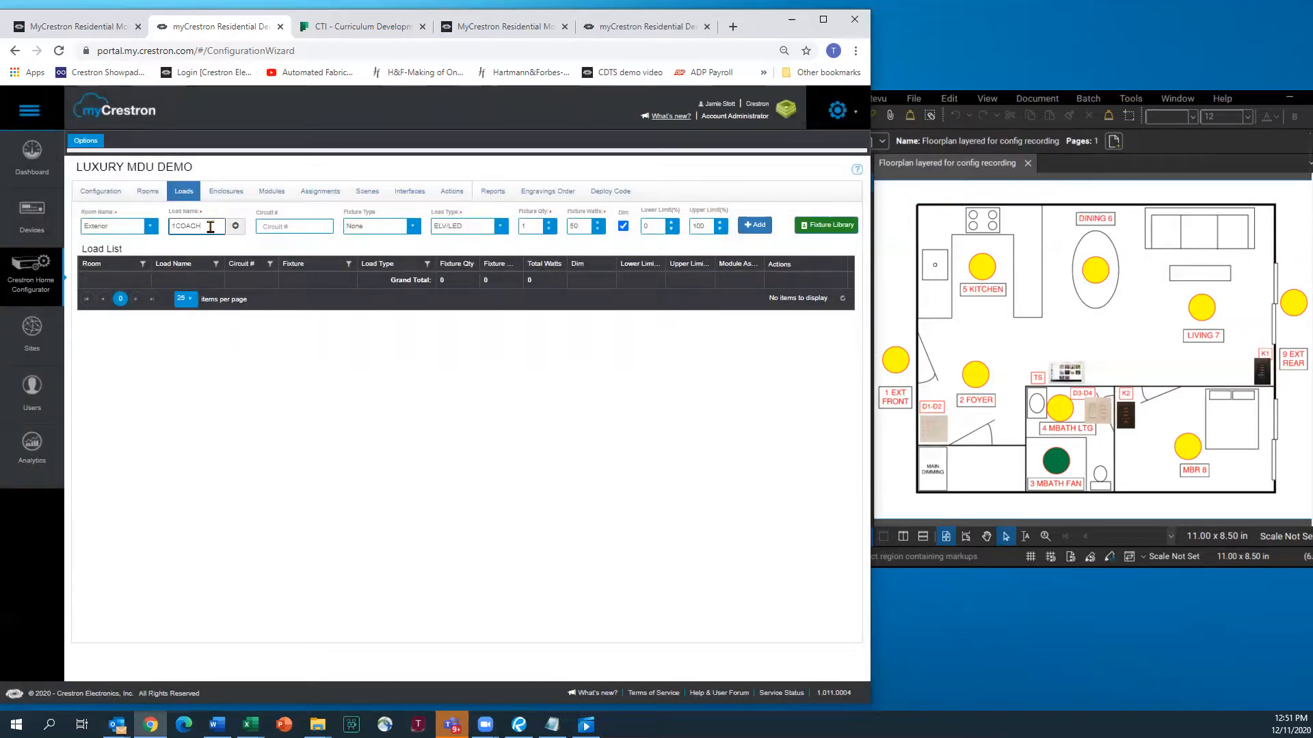
{"action": "left_click", "coordinate": [413, 230]}
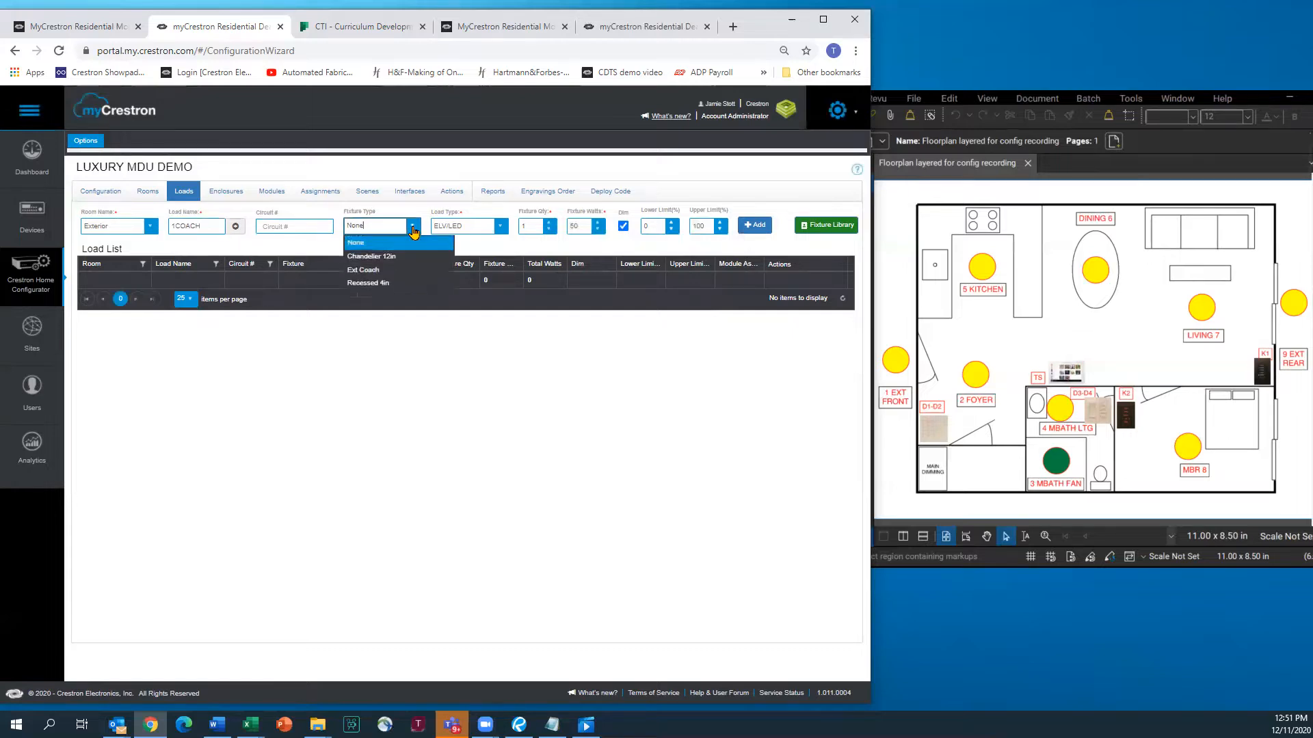
{"action": "left_click", "coordinate": [371, 273]}
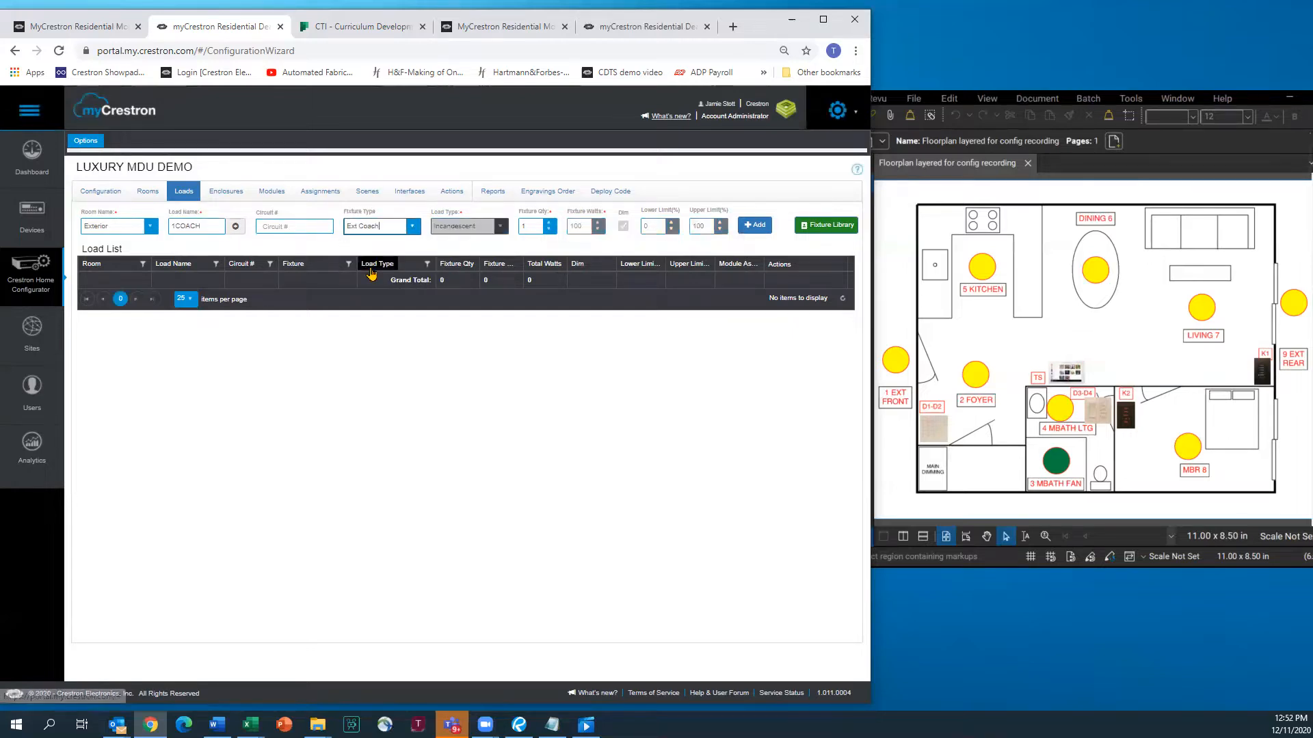
{"action": "left_click", "coordinate": [749, 227]}
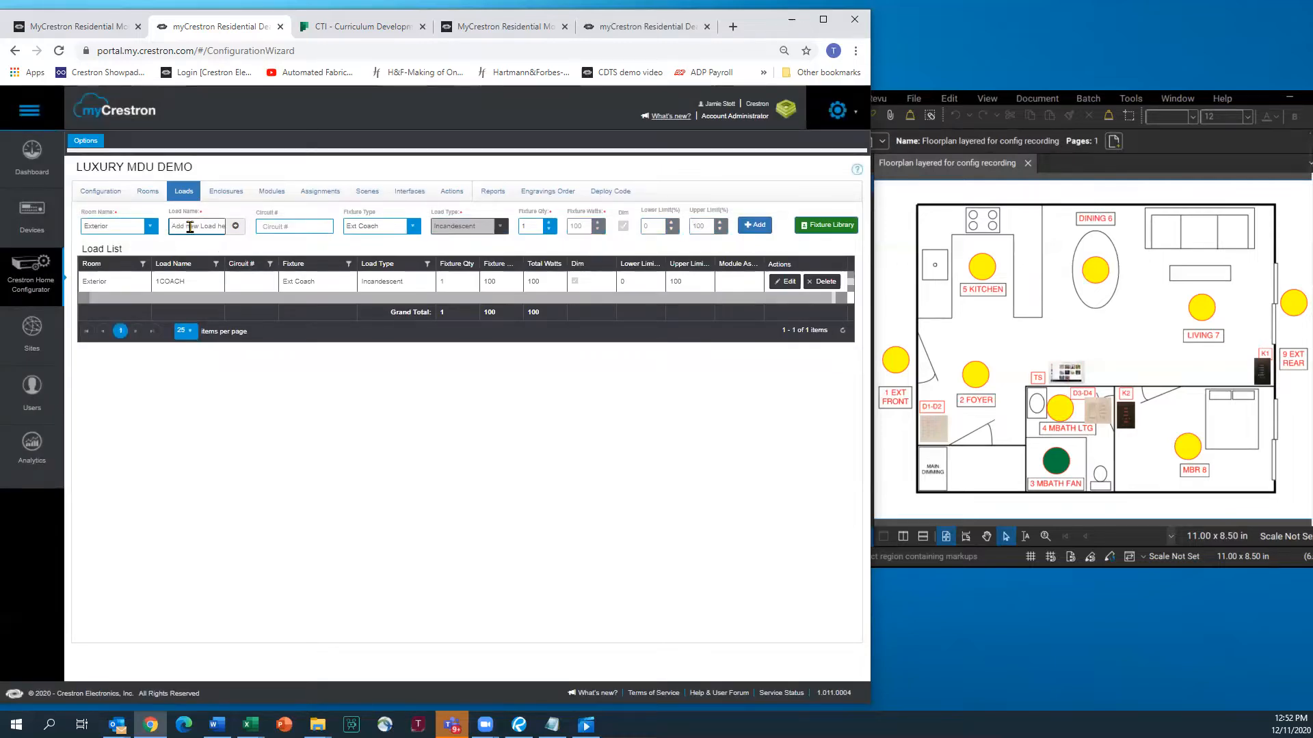
{"action": "type", "text": "9COACH"}
{"action": "left_click", "coordinate": [752, 226]}
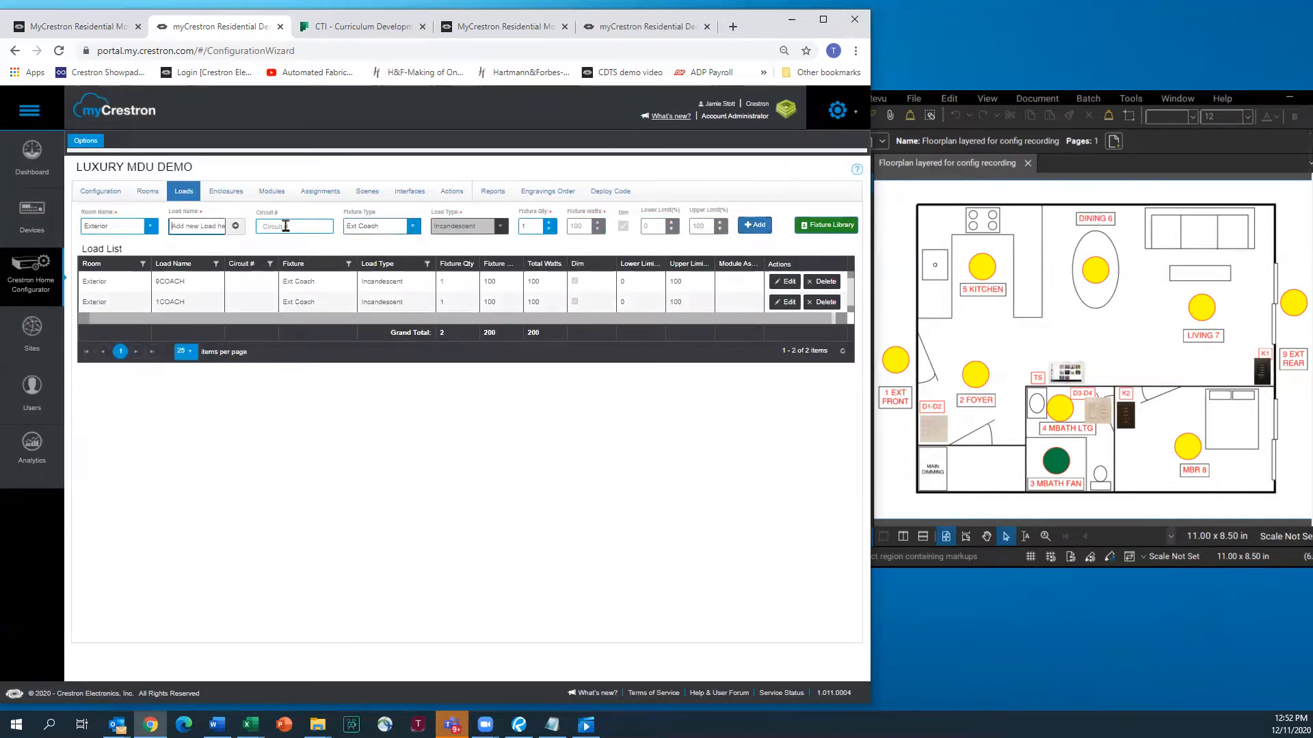
Add Foyer load 2CHANDELIER with the Chandelier 12in fixture
{"action": "left_click", "coordinate": [150, 226]}
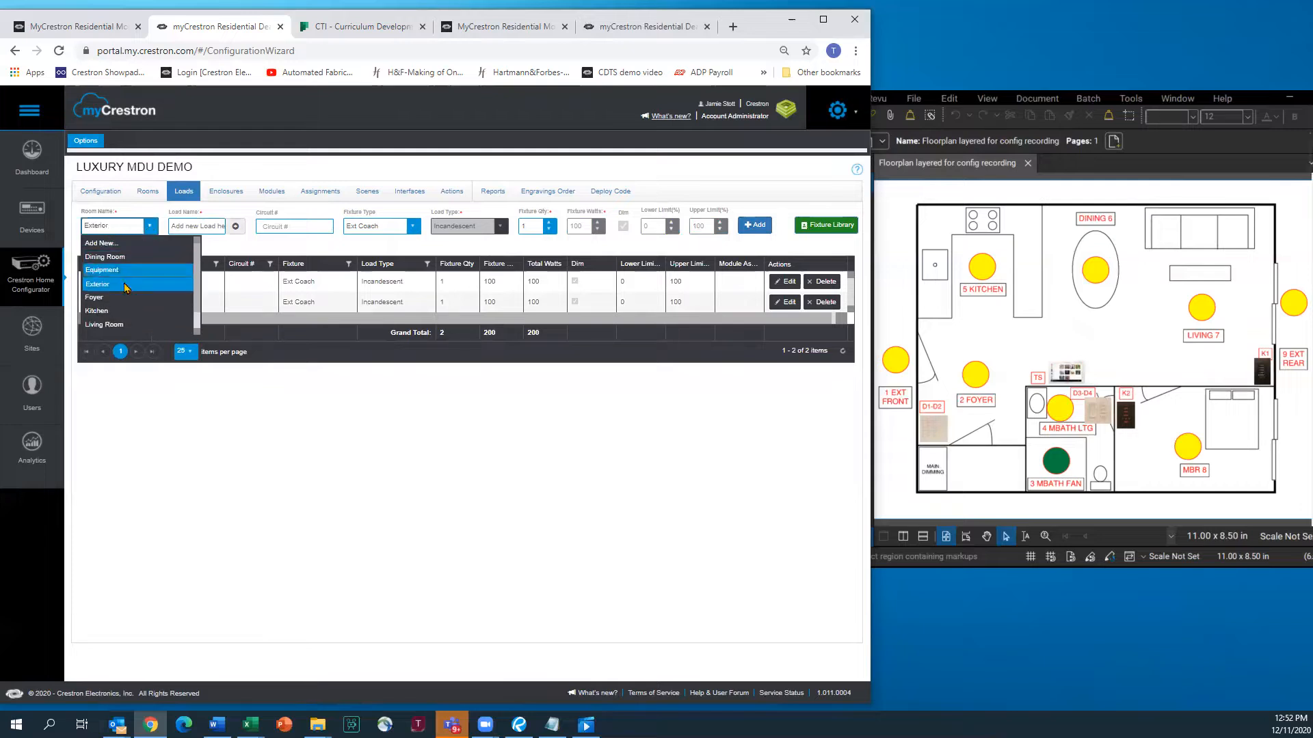
{"action": "scroll", "coordinate": [137, 301], "scroll_direction": "down", "scroll_amount": 2}
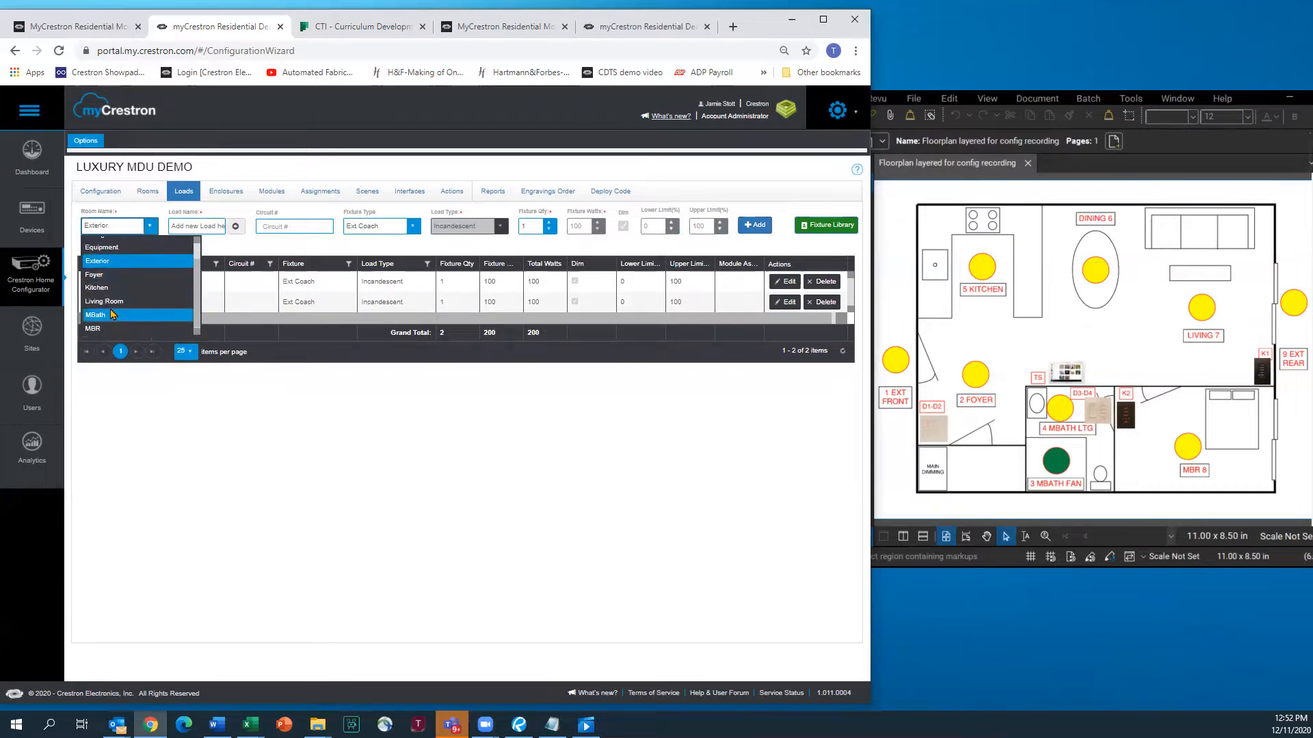
{"action": "left_click", "coordinate": [95, 274]}
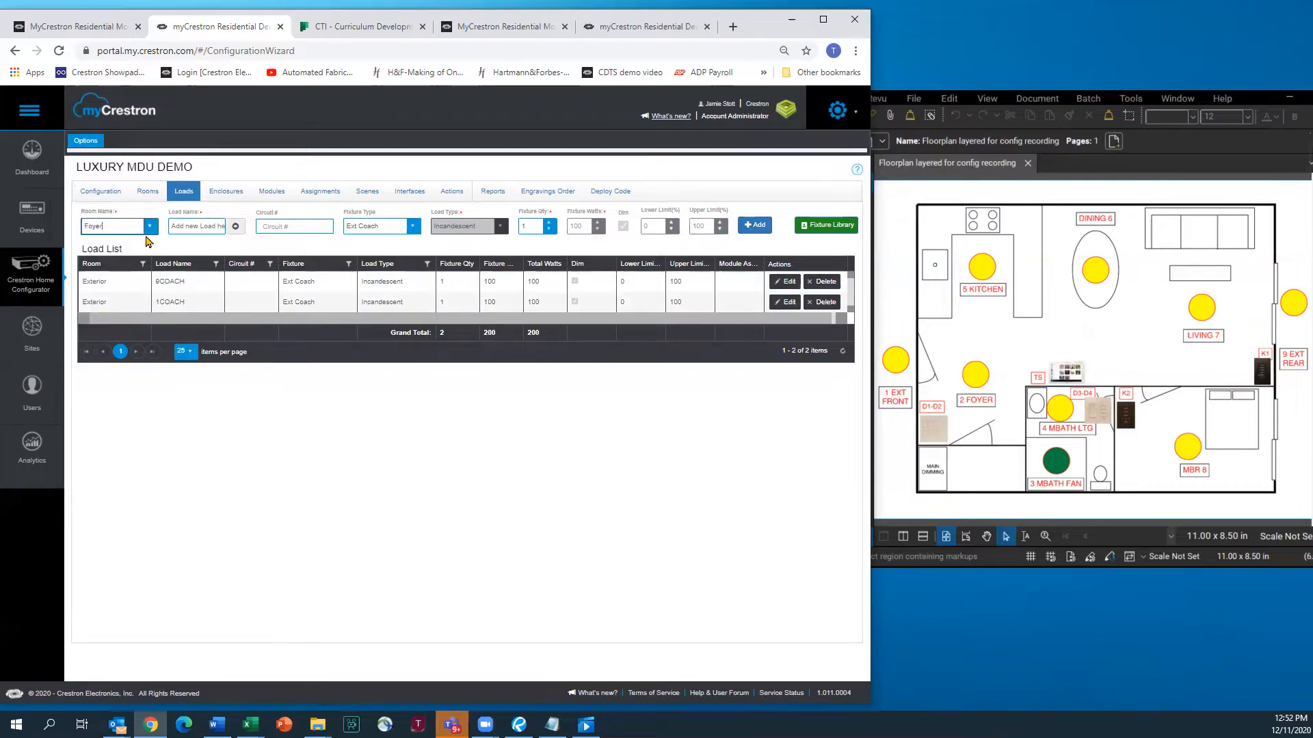
{"action": "left_click", "coordinate": [190, 226]}
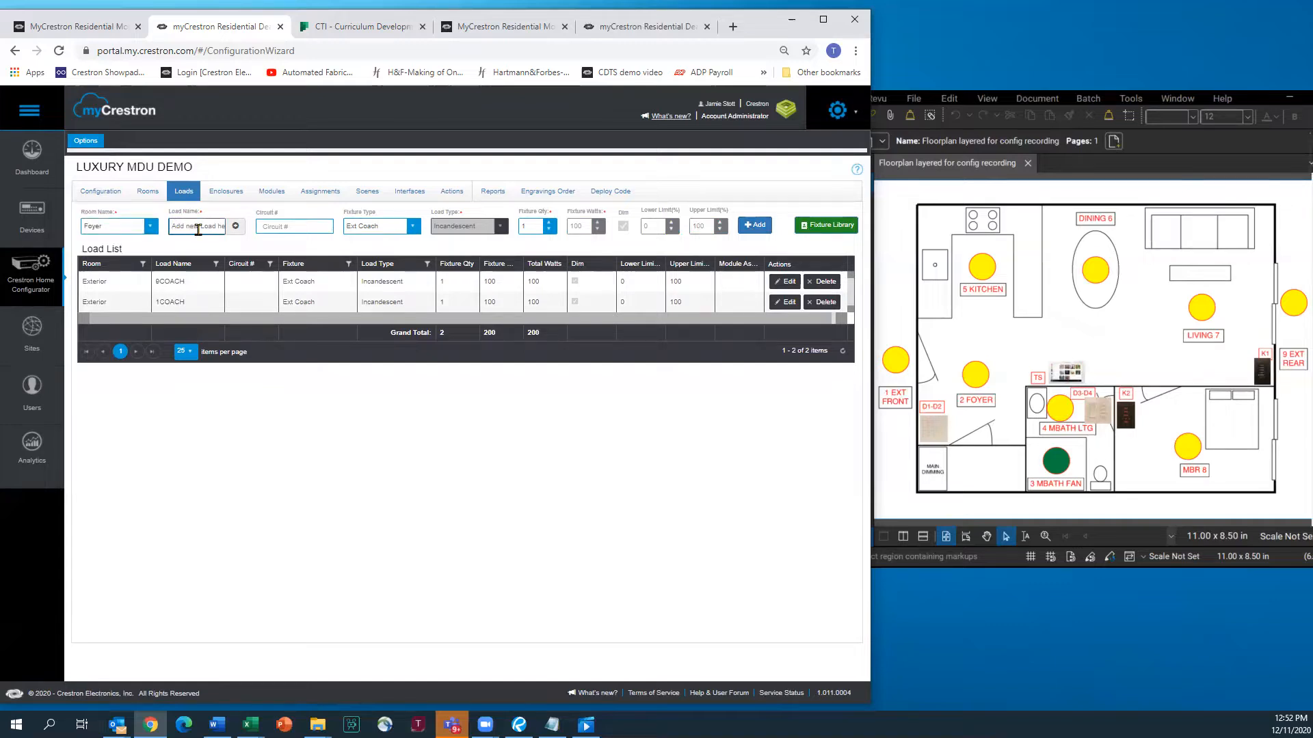
{"action": "type", "text": "2CHANDELIER"}
{"action": "left_click", "coordinate": [412, 227]}
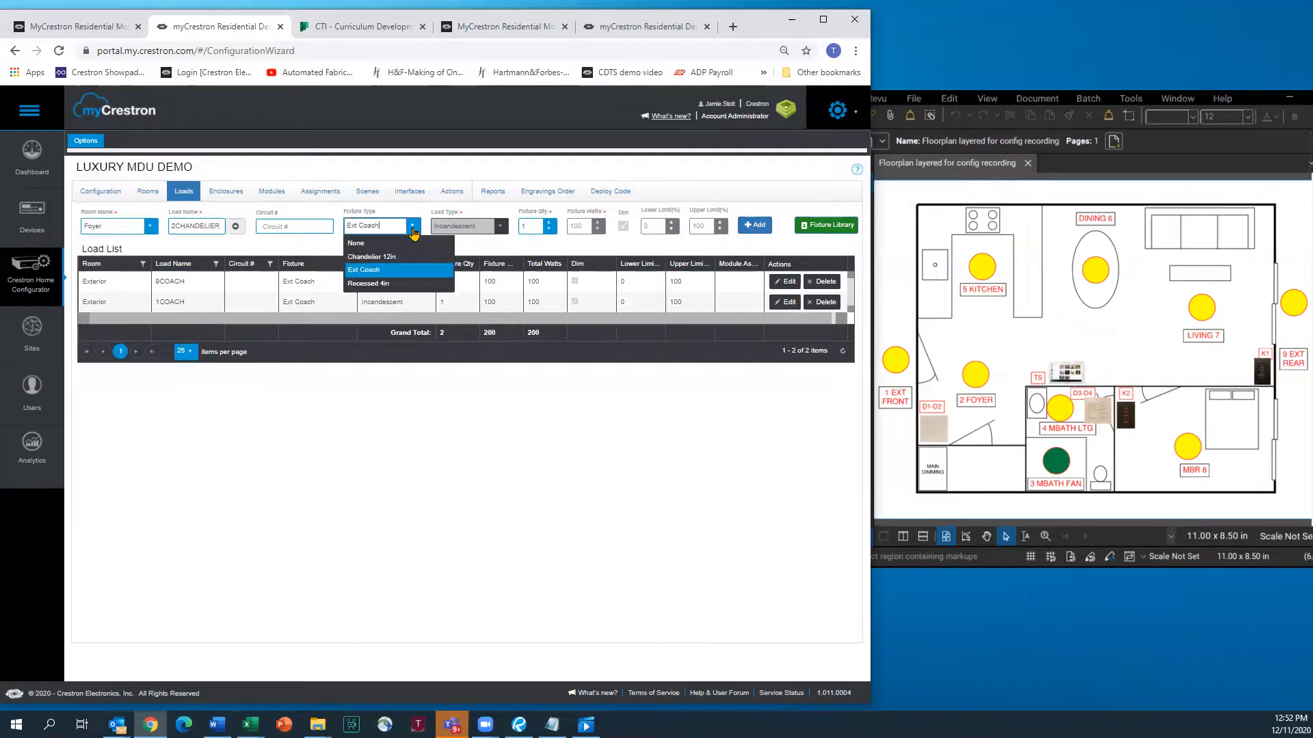
{"action": "left_click", "coordinate": [375, 257]}
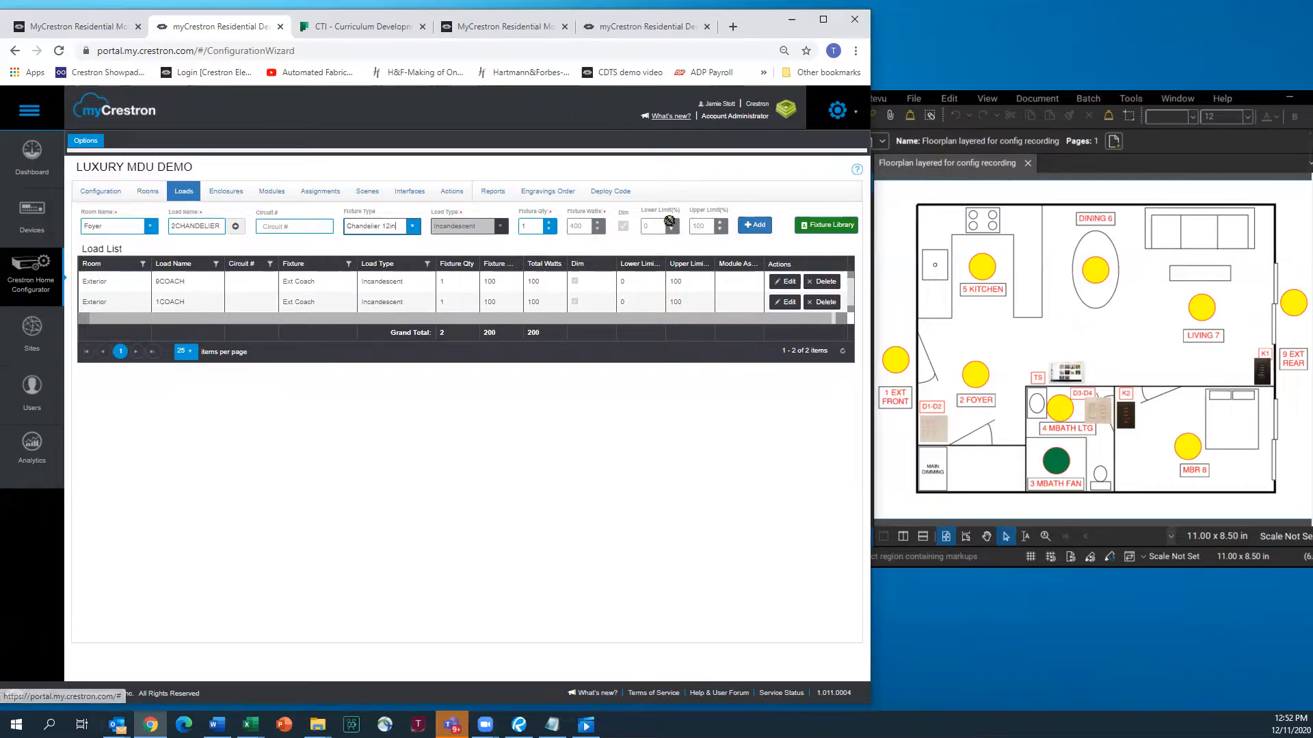
{"action": "left_click", "coordinate": [752, 229]}
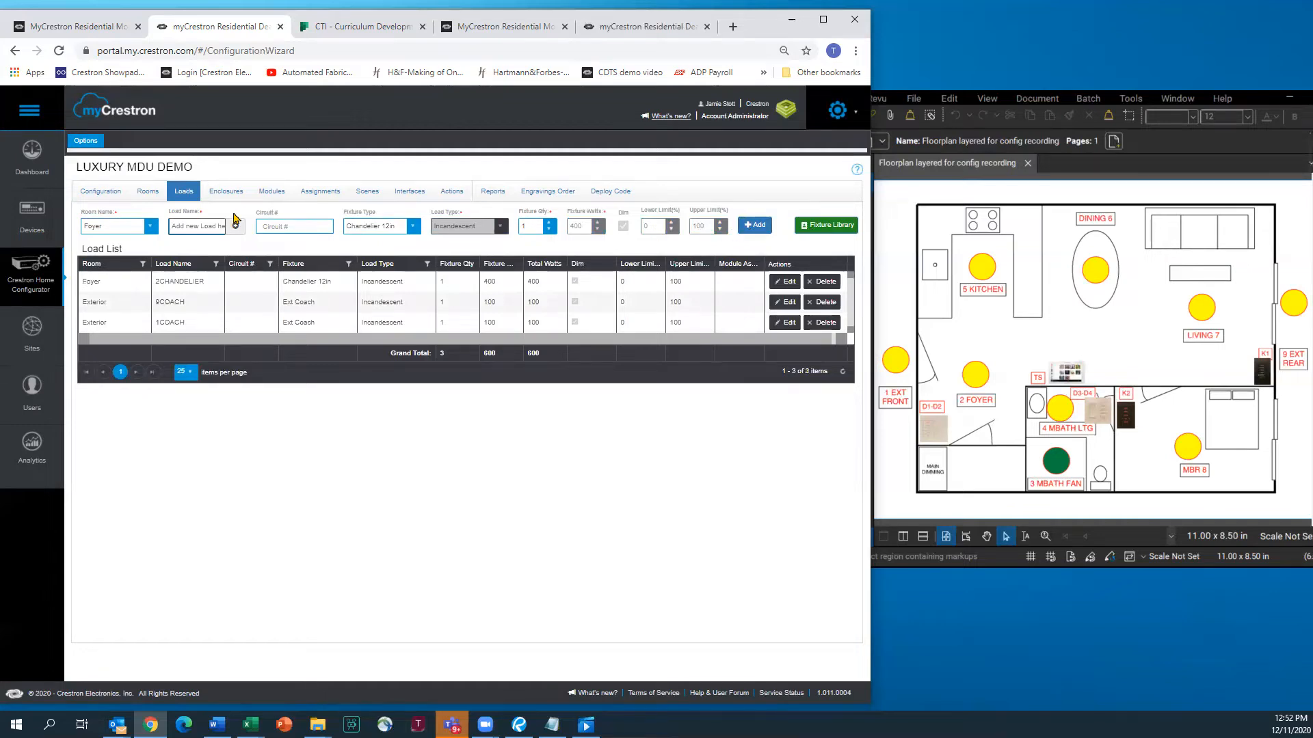
Add Dining Room load 6CHANDELIER with the Chandelier 12in fixture
{"action": "left_click", "coordinate": [151, 231]}
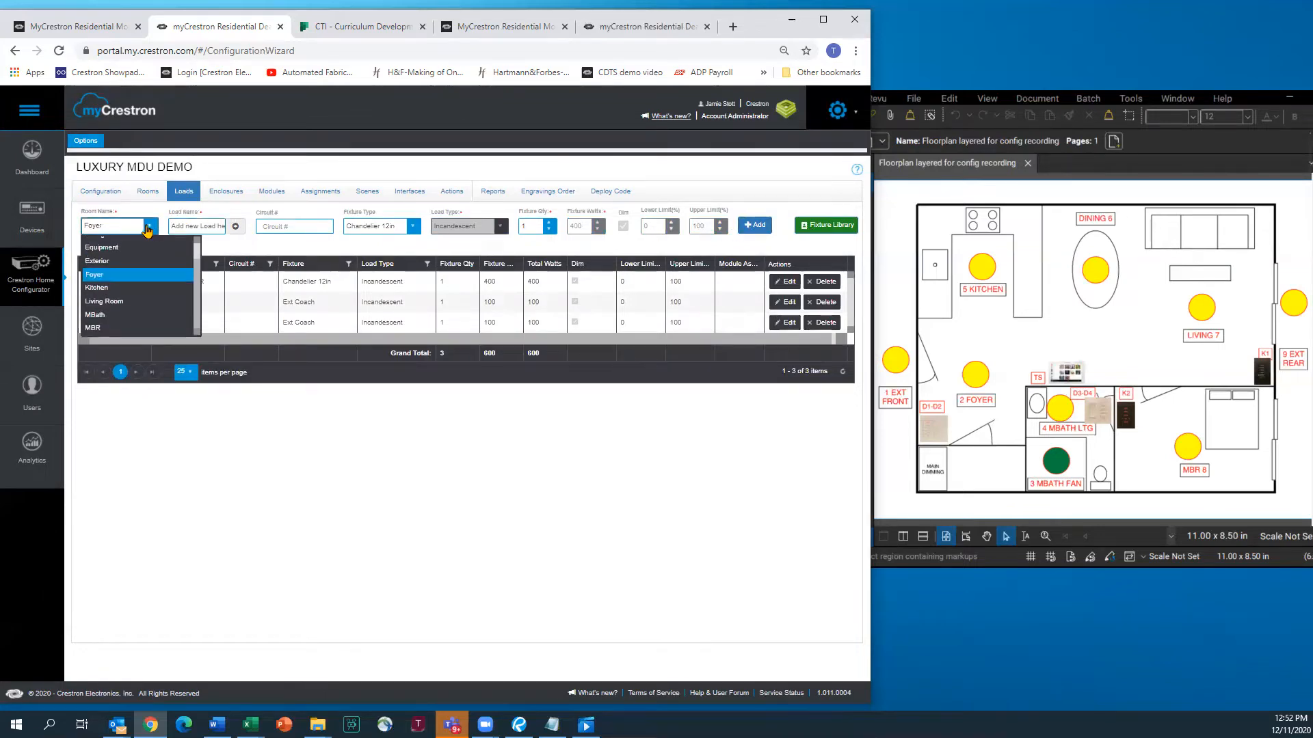
{"action": "scroll", "coordinate": [124, 272], "scroll_direction": "up", "scroll_amount": 2}
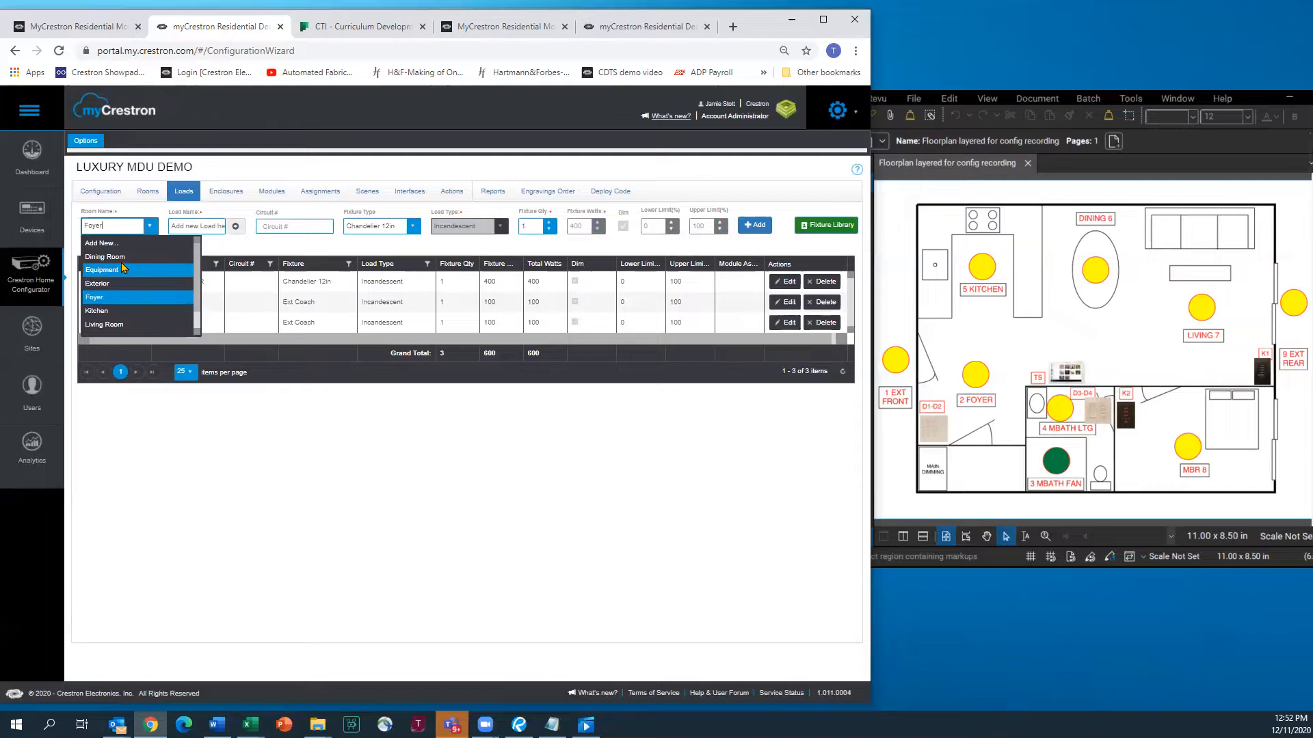
{"action": "left_click", "coordinate": [126, 261]}
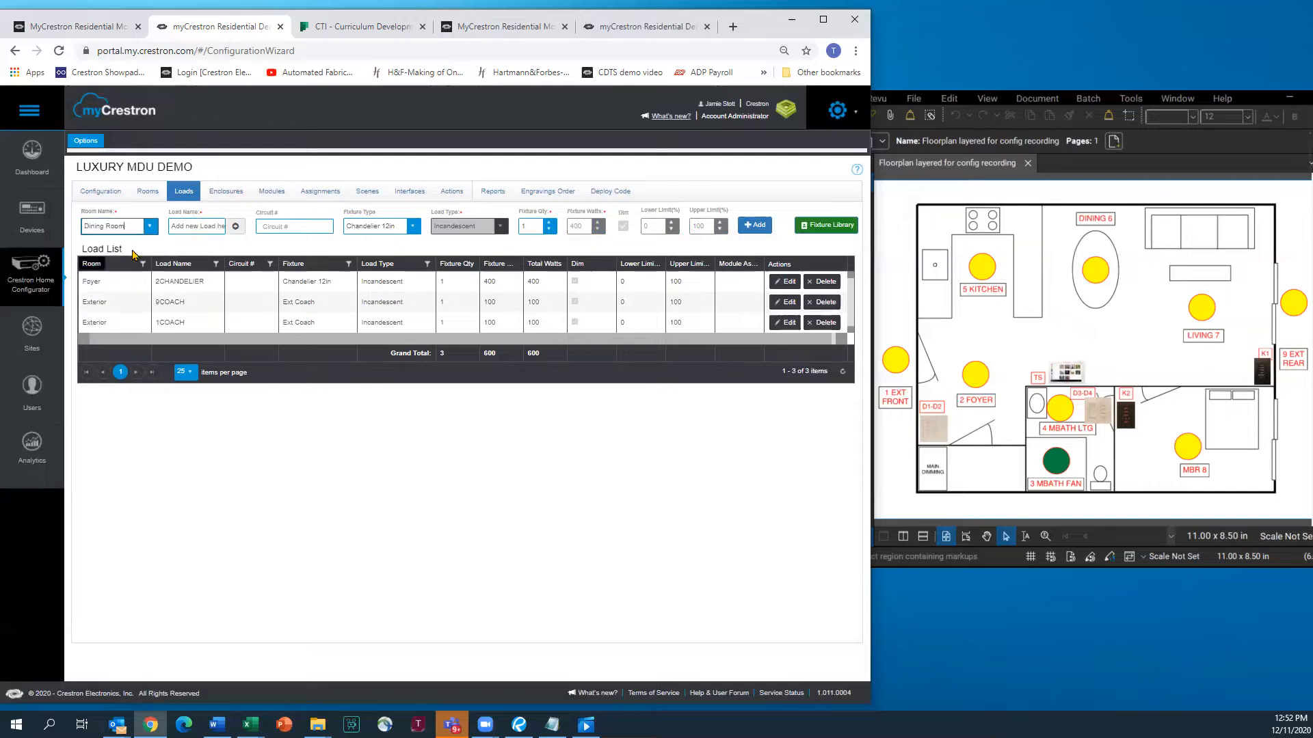
{"action": "left_click", "coordinate": [189, 227]}
{"action": "type", "text": "6CHAND"}
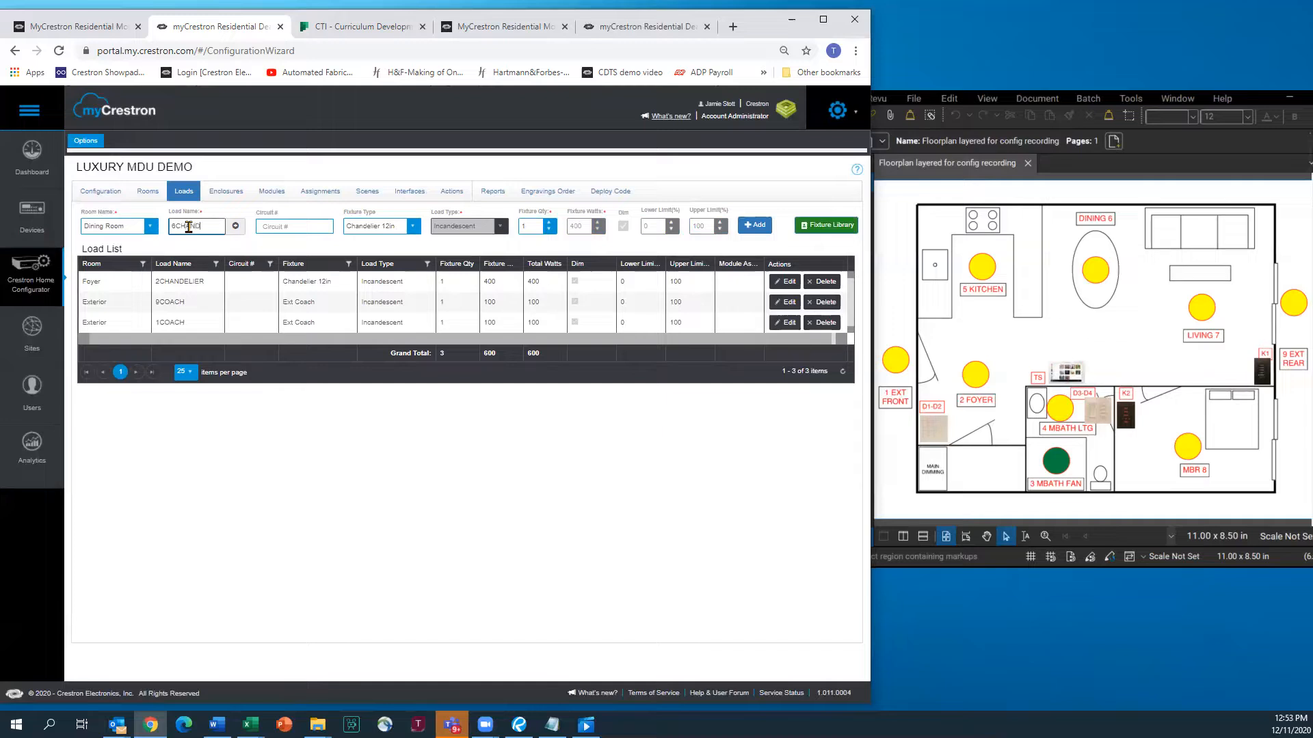
{"action": "type", "text": "ELIER"}
{"action": "left_click", "coordinate": [754, 225]}
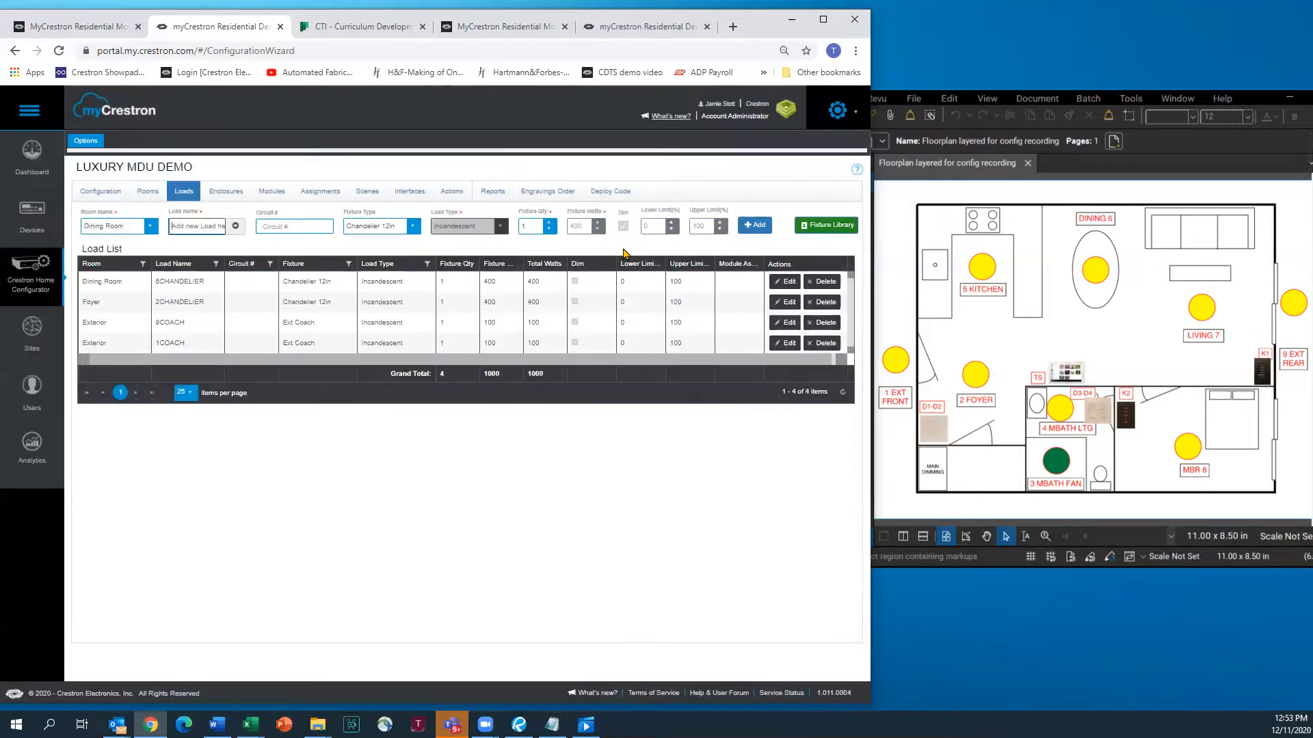
{"action": "left_click", "coordinate": [149, 230]}
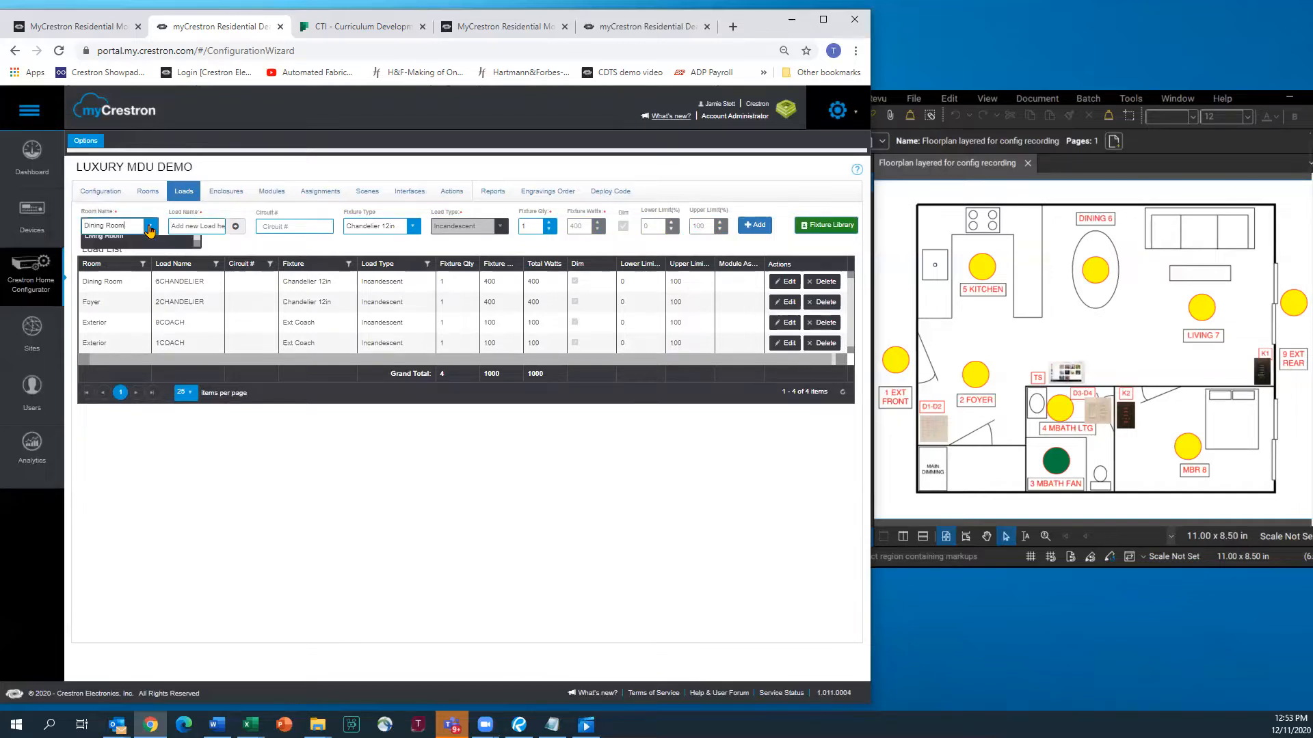
Add Recessed 4in loads 5RECESS for Kitchen and 7RECESS for Living Room
{"action": "left_click", "coordinate": [109, 311]}
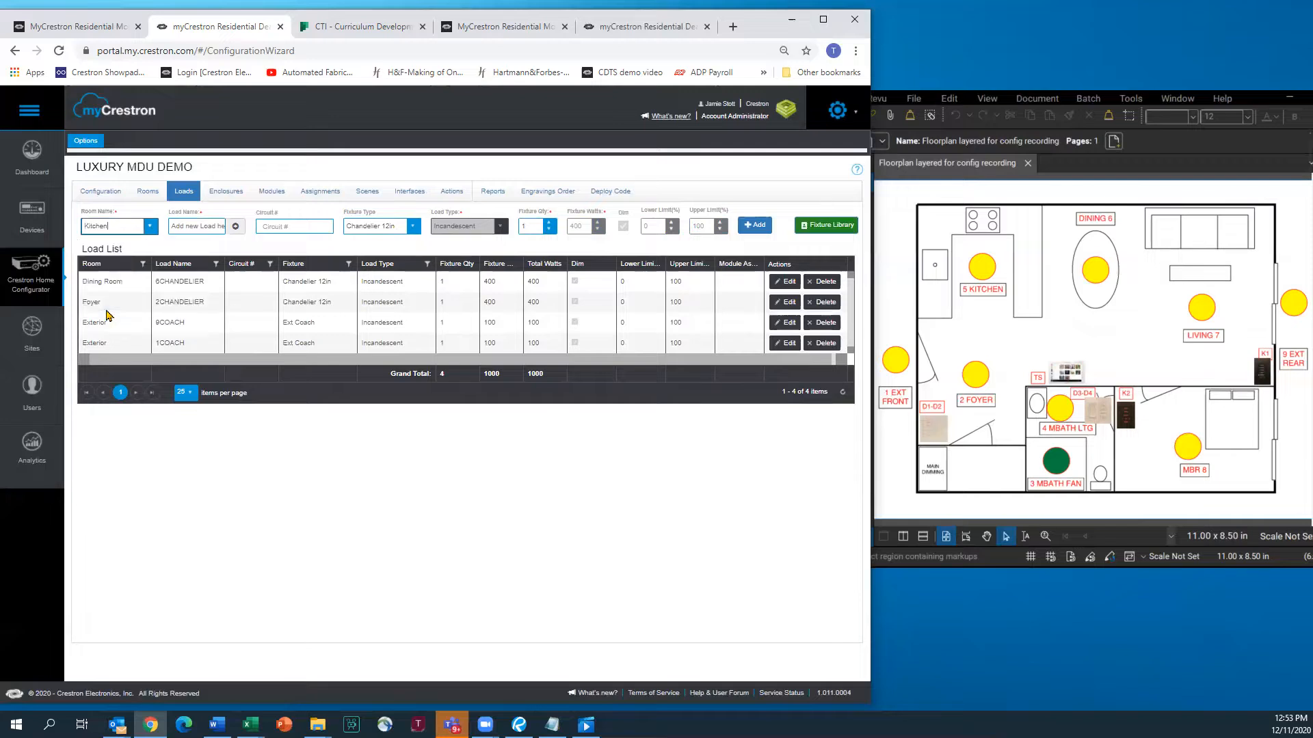
{"action": "left_click", "coordinate": [184, 229]}
{"action": "type", "text": "5RECESS"}
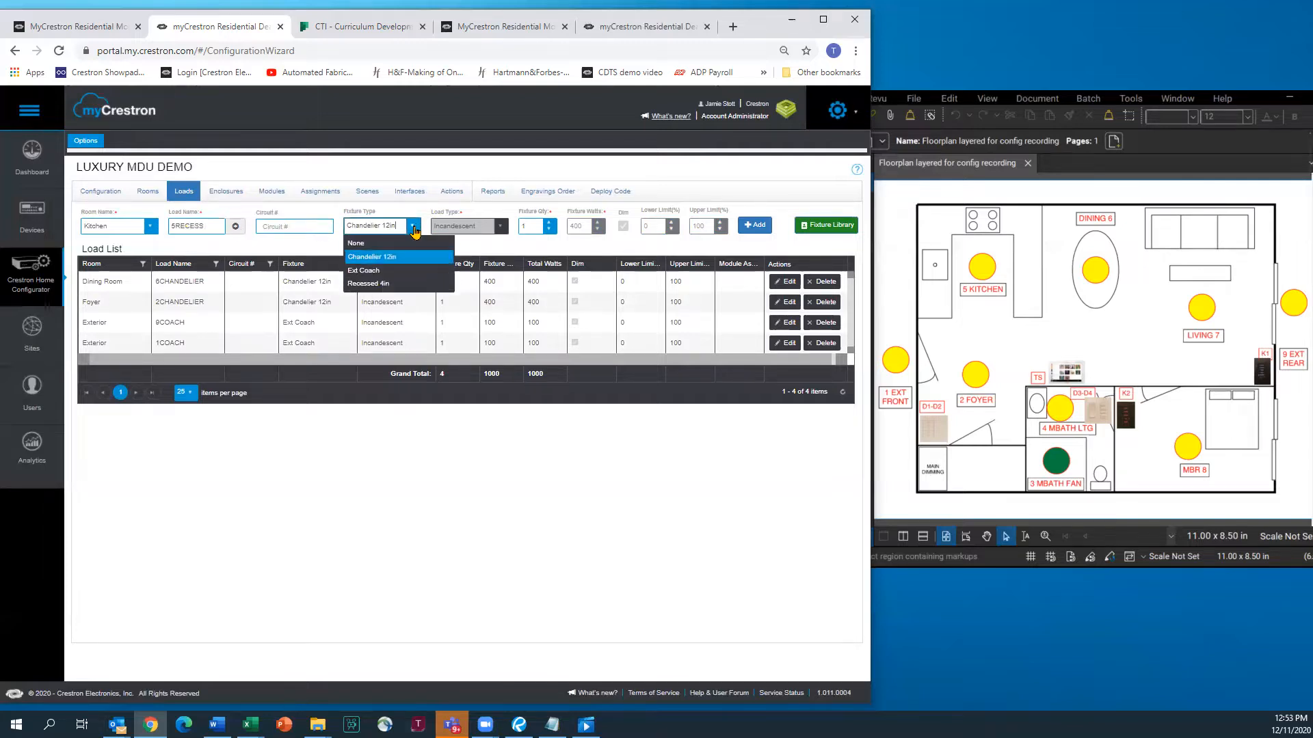
{"action": "left_click", "coordinate": [369, 284]}
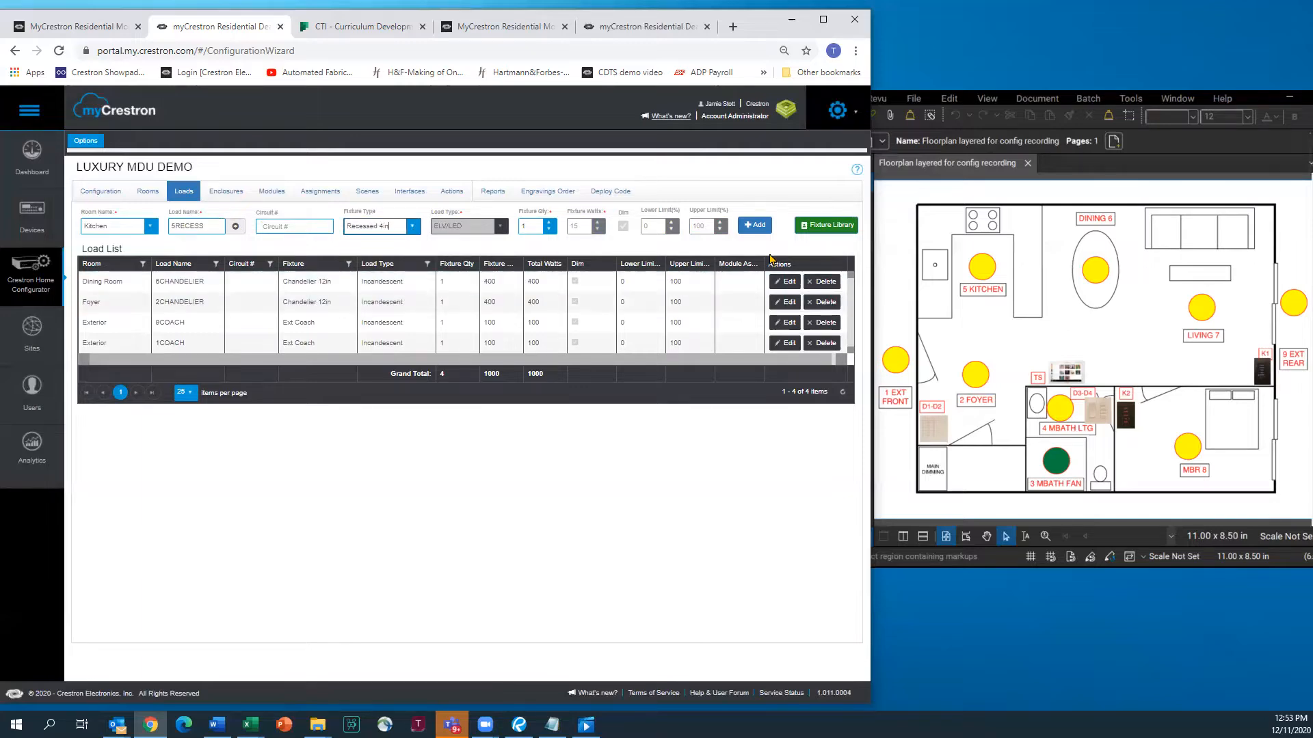
{"action": "left_click", "coordinate": [752, 225]}
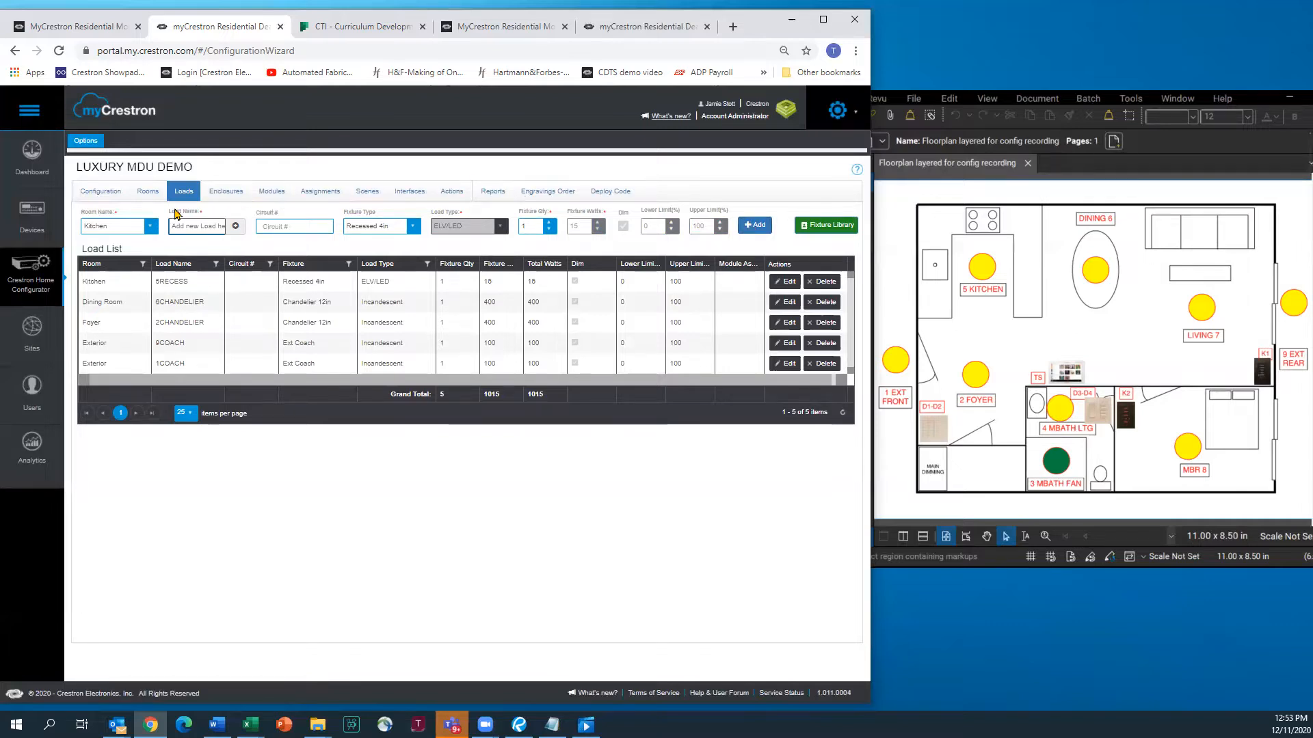
{"action": "left_click", "coordinate": [151, 226]}
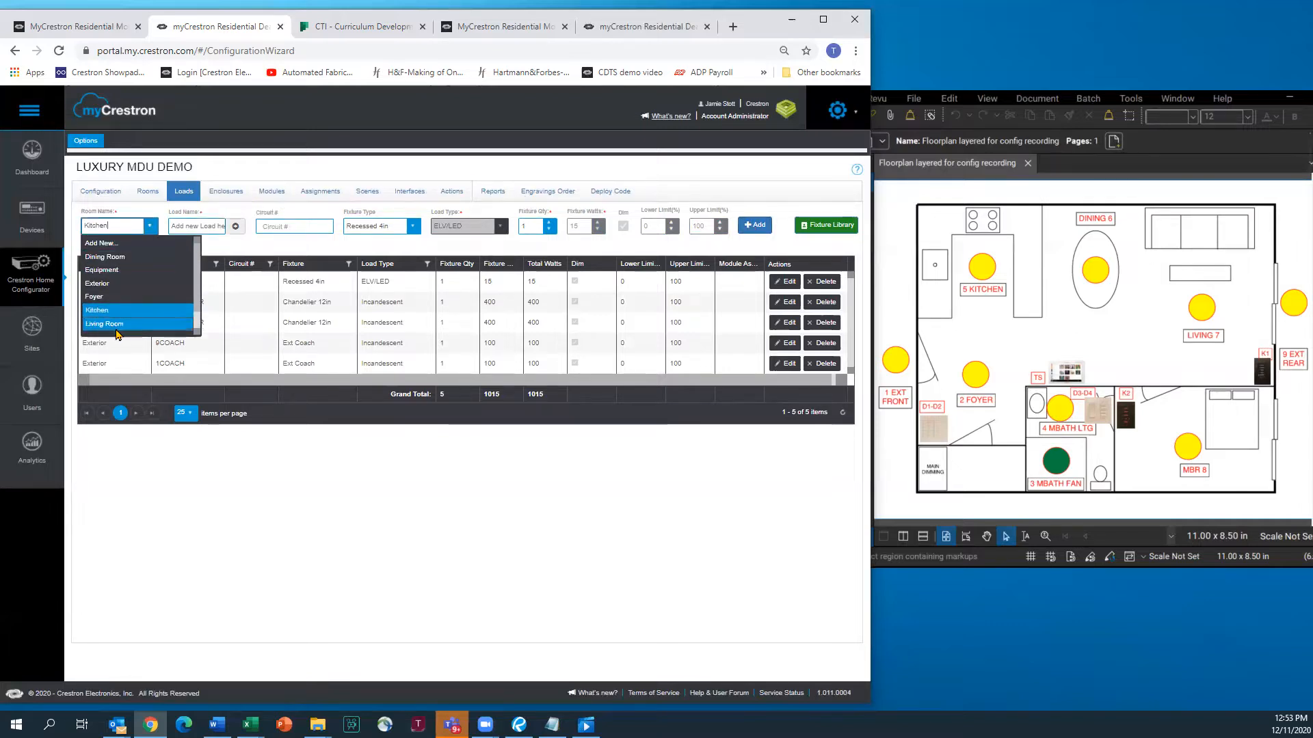
{"action": "left_click", "coordinate": [113, 326]}
{"action": "left_click", "coordinate": [203, 227]}
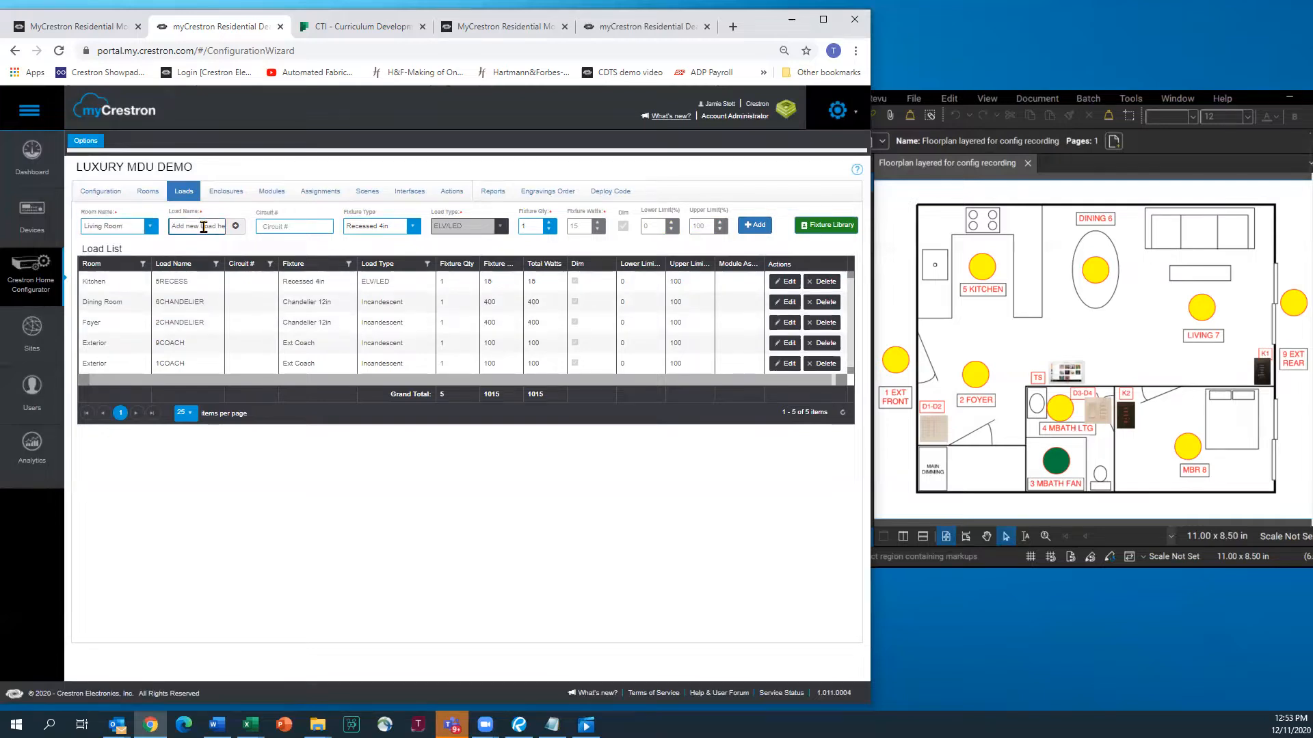
{"action": "type", "text": "7RECESS"}
{"action": "left_click", "coordinate": [753, 226]}
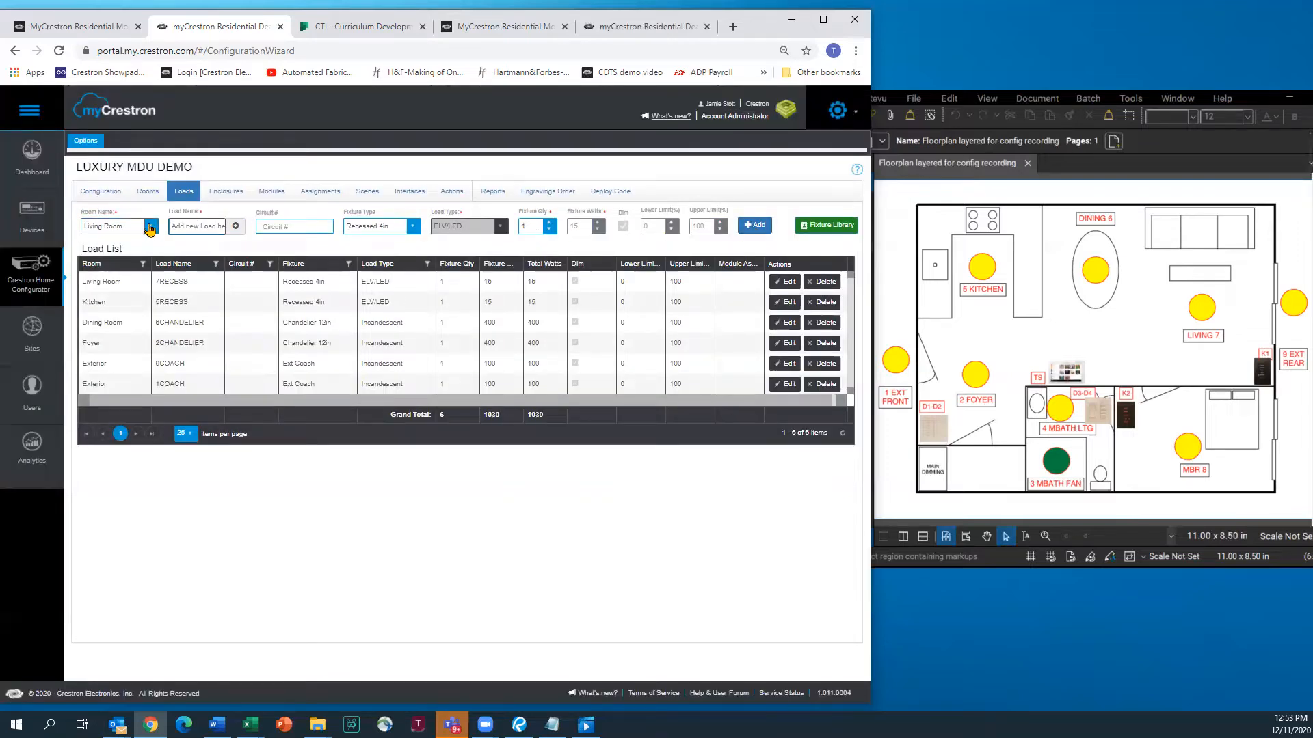
Add Recessed 4in load 8RECESS for the MBR
{"action": "left_click", "coordinate": [150, 228]}
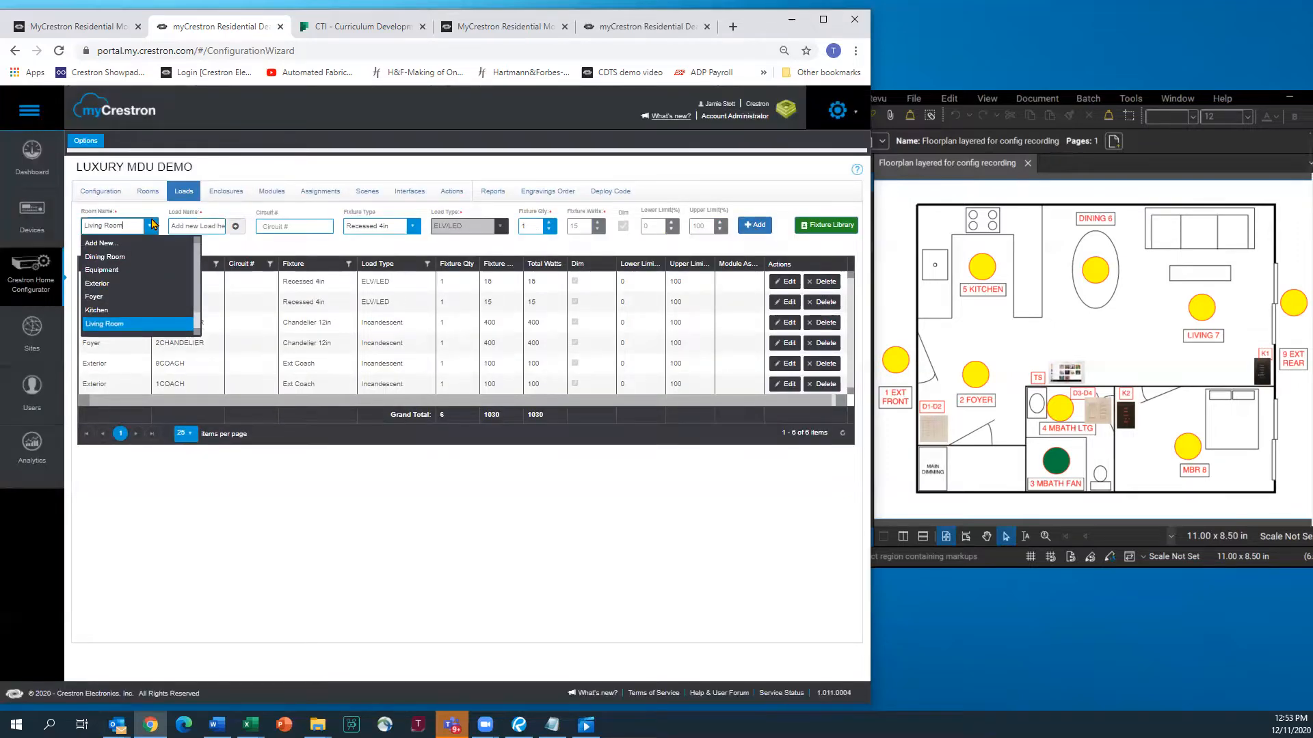
{"action": "scroll", "coordinate": [102, 318], "scroll_direction": "down", "scroll_amount": 2}
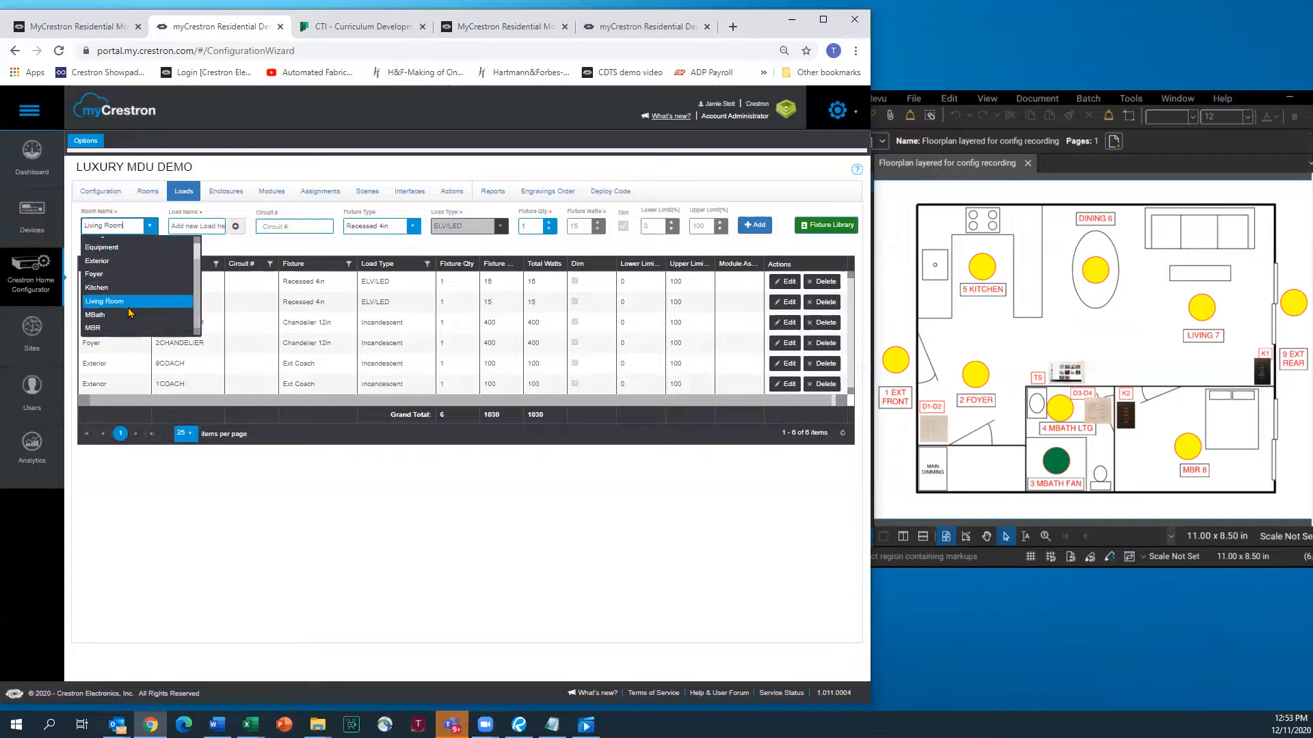
{"action": "left_click", "coordinate": [99, 328]}
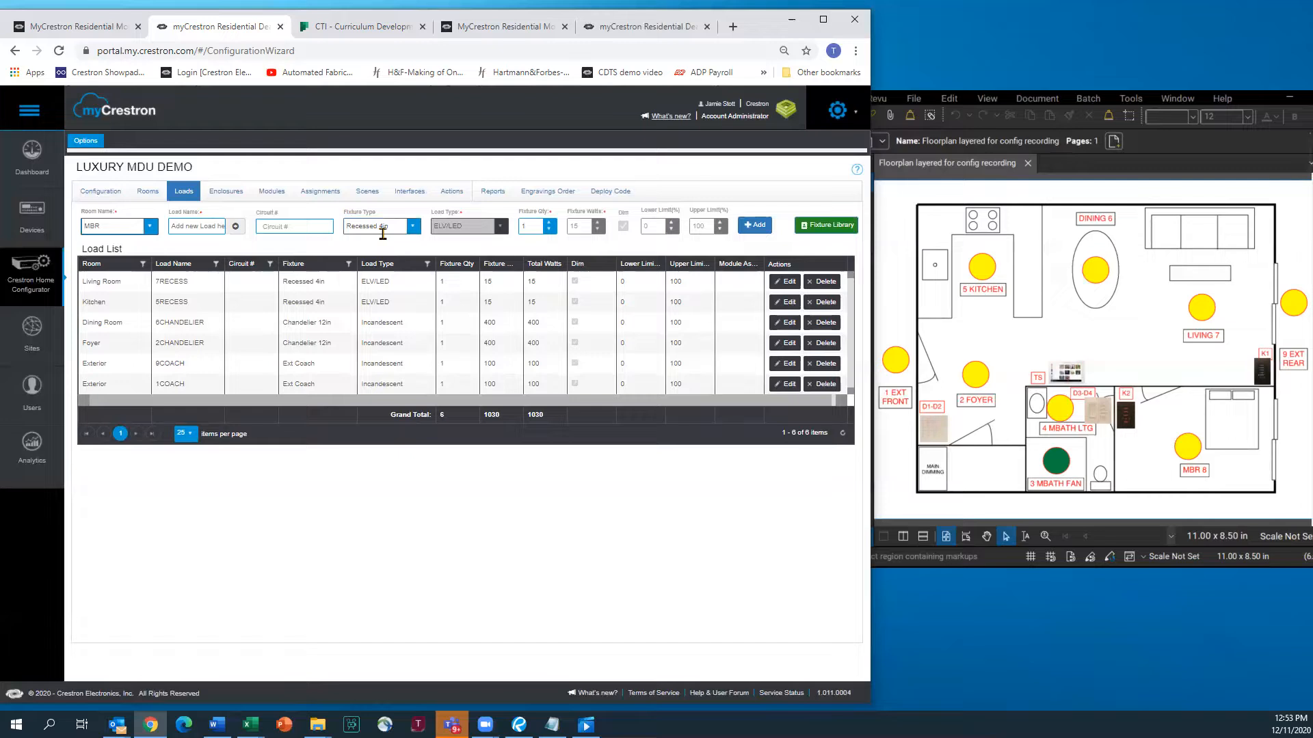
{"action": "left_click", "coordinate": [199, 228]}
{"action": "type", "text": "8RECESS"}
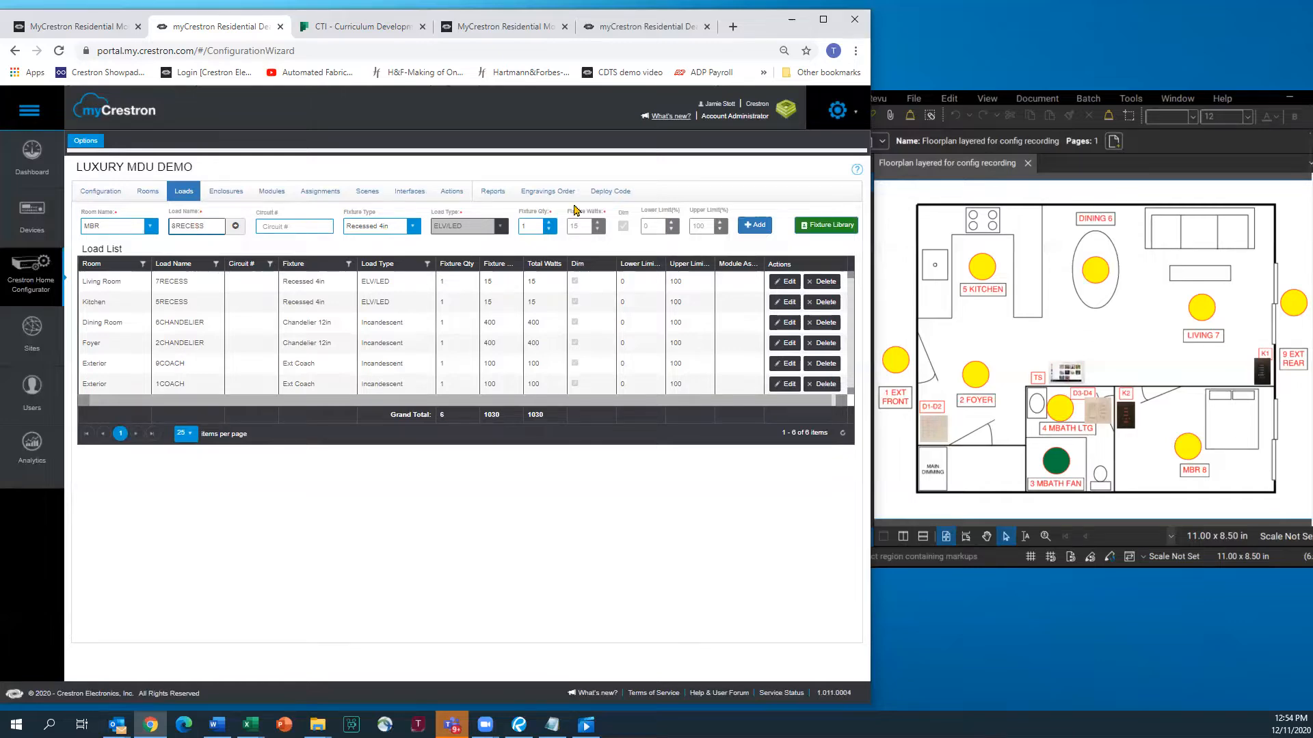
{"action": "left_click", "coordinate": [757, 226]}
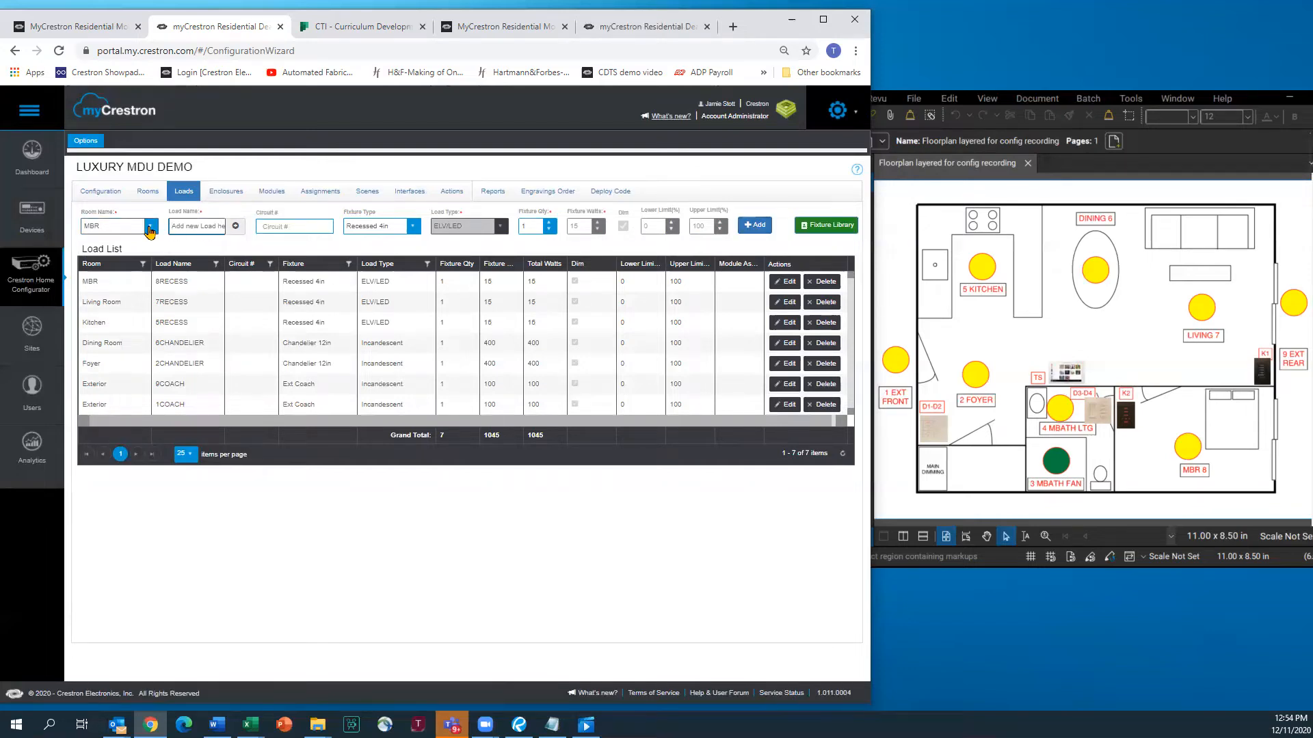
{"action": "left_click", "coordinate": [149, 226]}
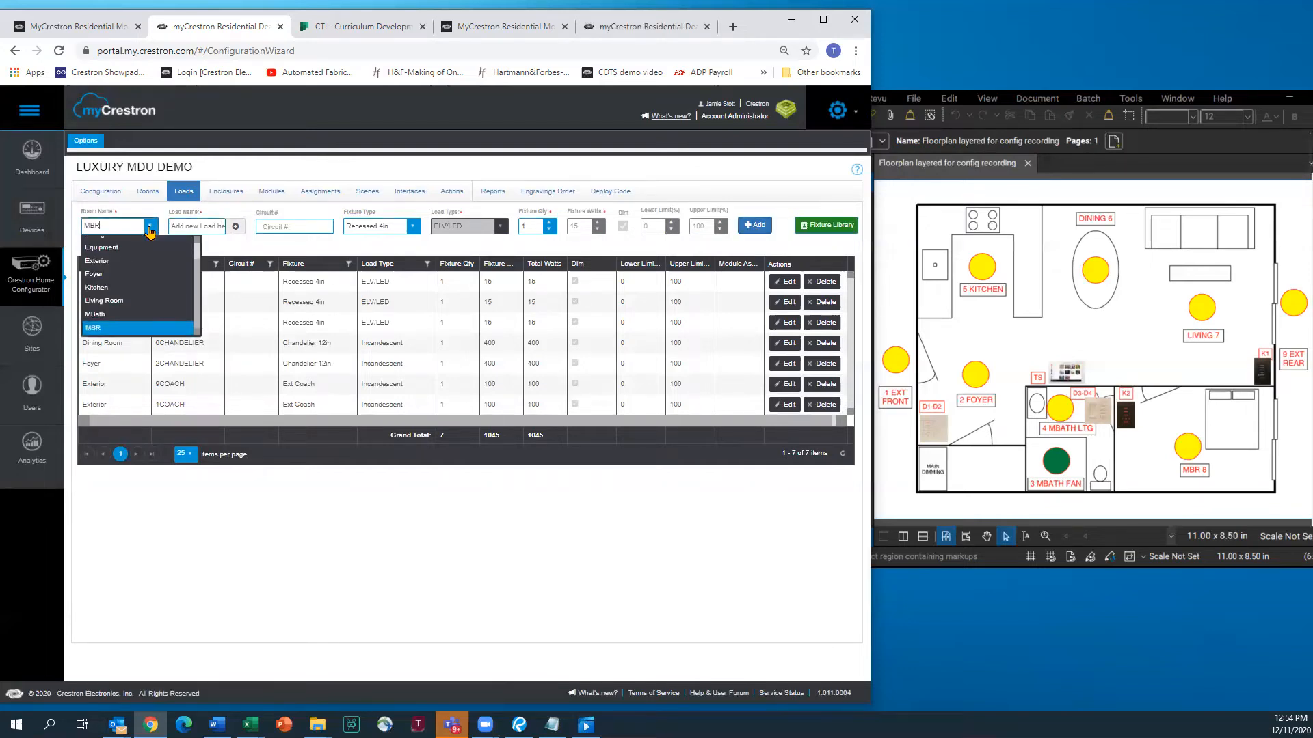
Add MBath load 4RECESS to the load list
{"action": "left_click", "coordinate": [104, 315]}
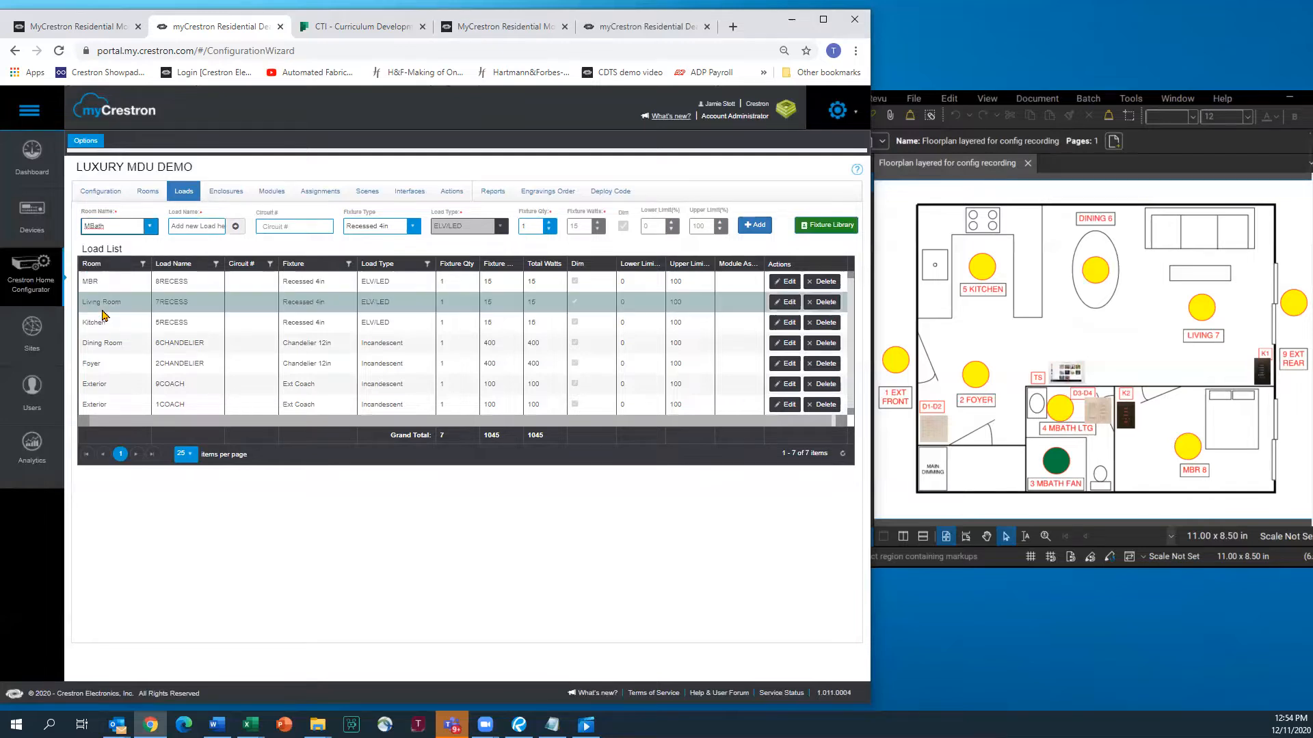
{"action": "left_click", "coordinate": [194, 225]}
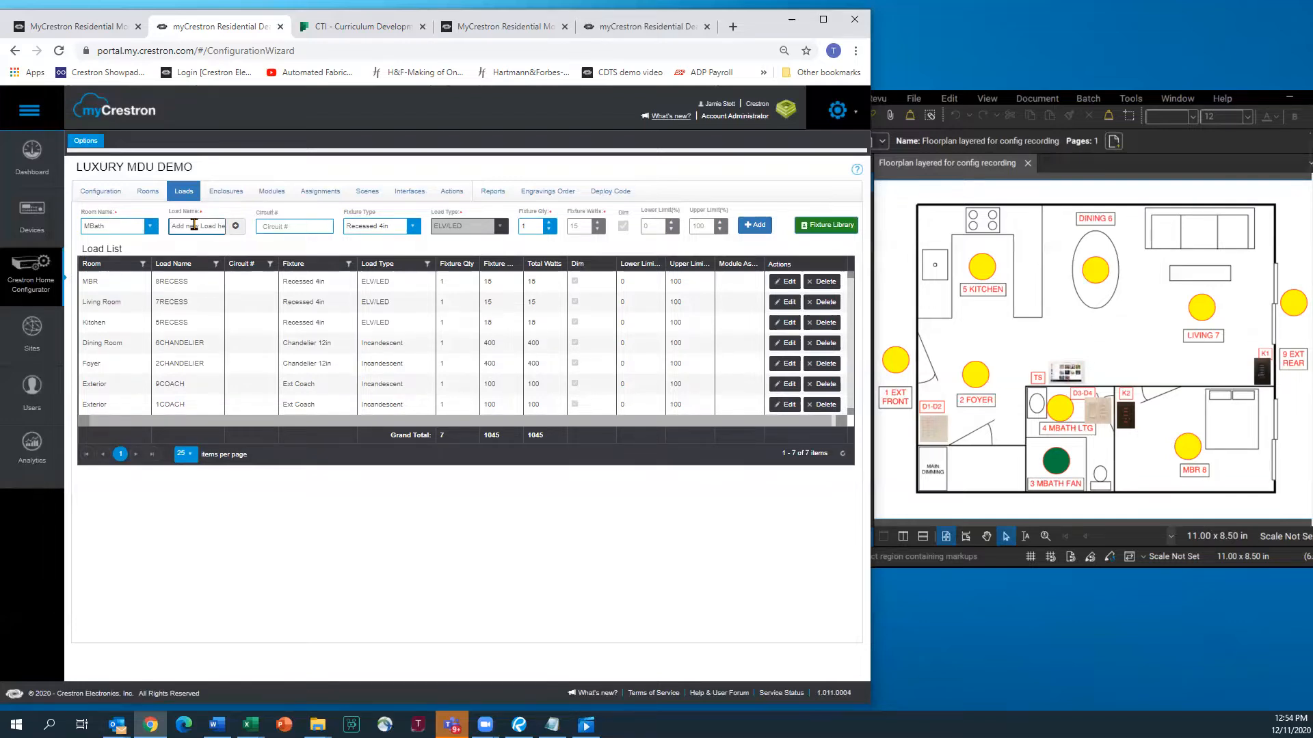
{"action": "type", "text": "4RECESS"}
{"action": "left_click", "coordinate": [749, 226]}
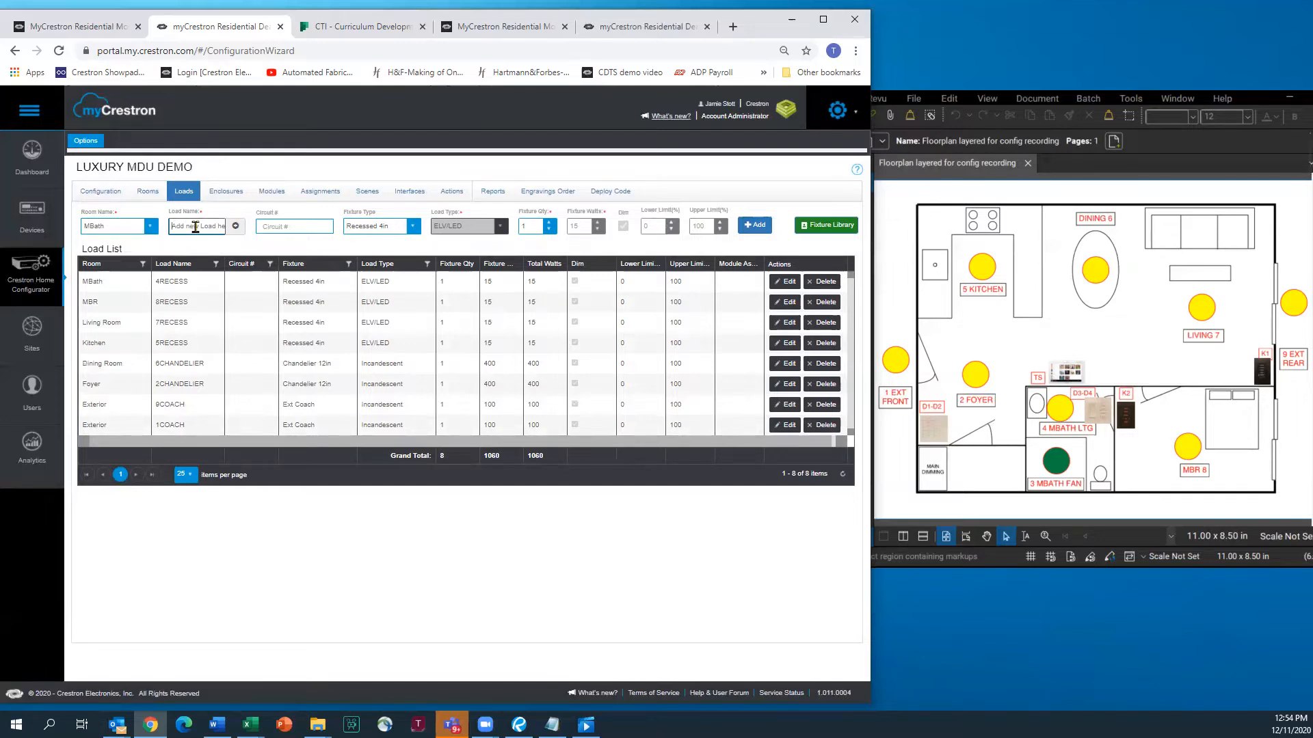
Add MBath load 3EXHAUST FAN with fixture None, Switched load type, 100 W
{"action": "type", "text": "3EXHAUST FAN"}
{"action": "left_click", "coordinate": [411, 227]}
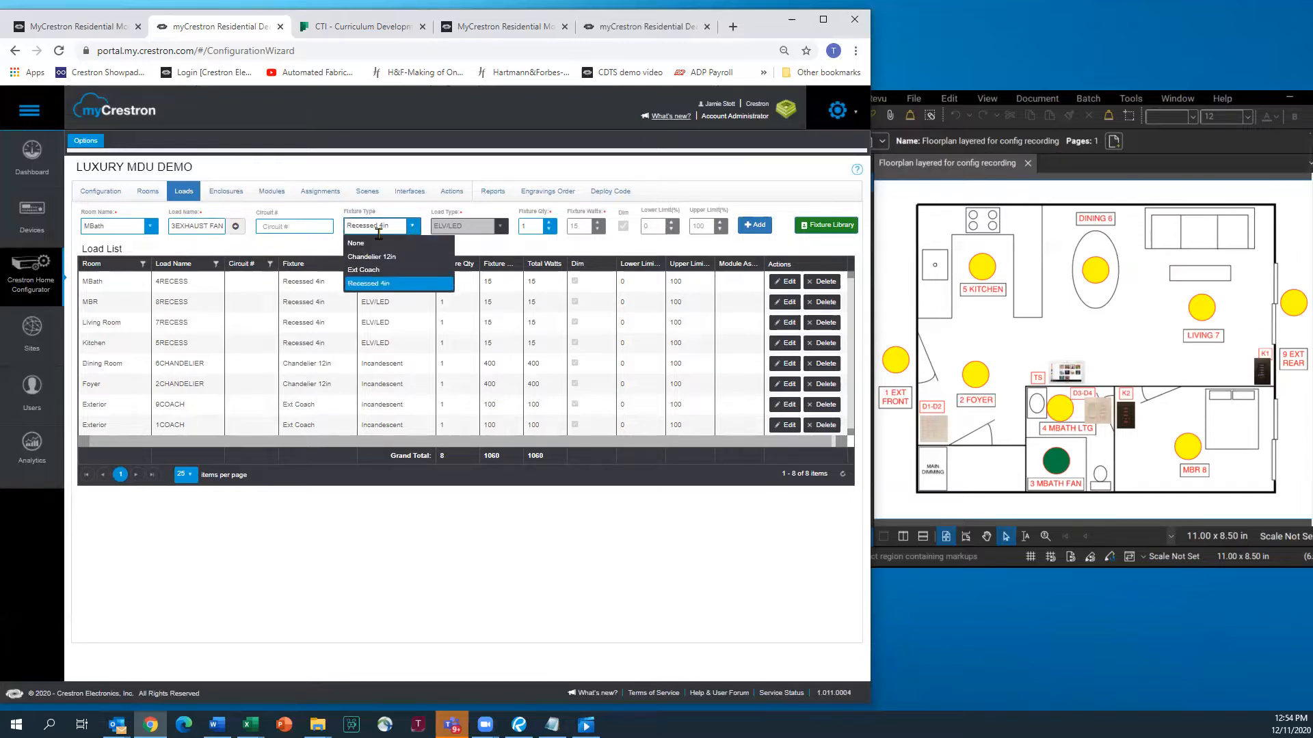
{"action": "left_click", "coordinate": [360, 245]}
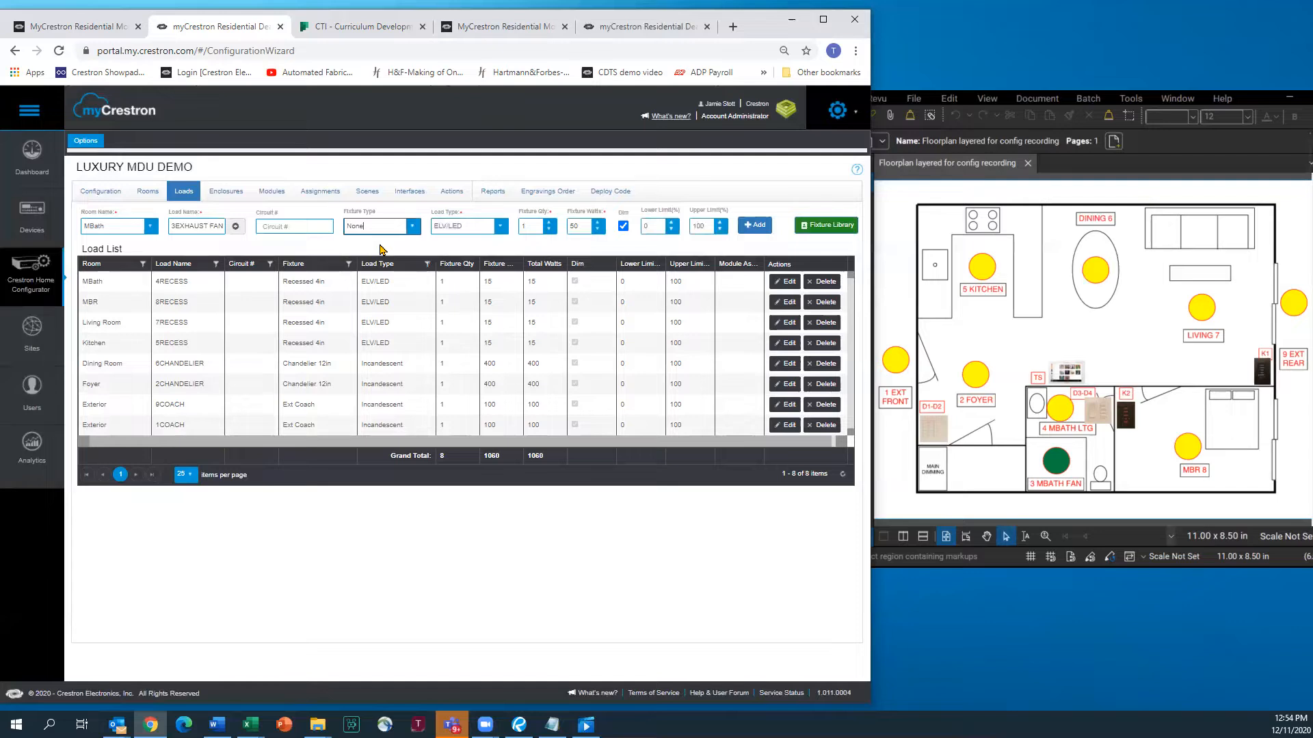
{"action": "left_click", "coordinate": [503, 231]}
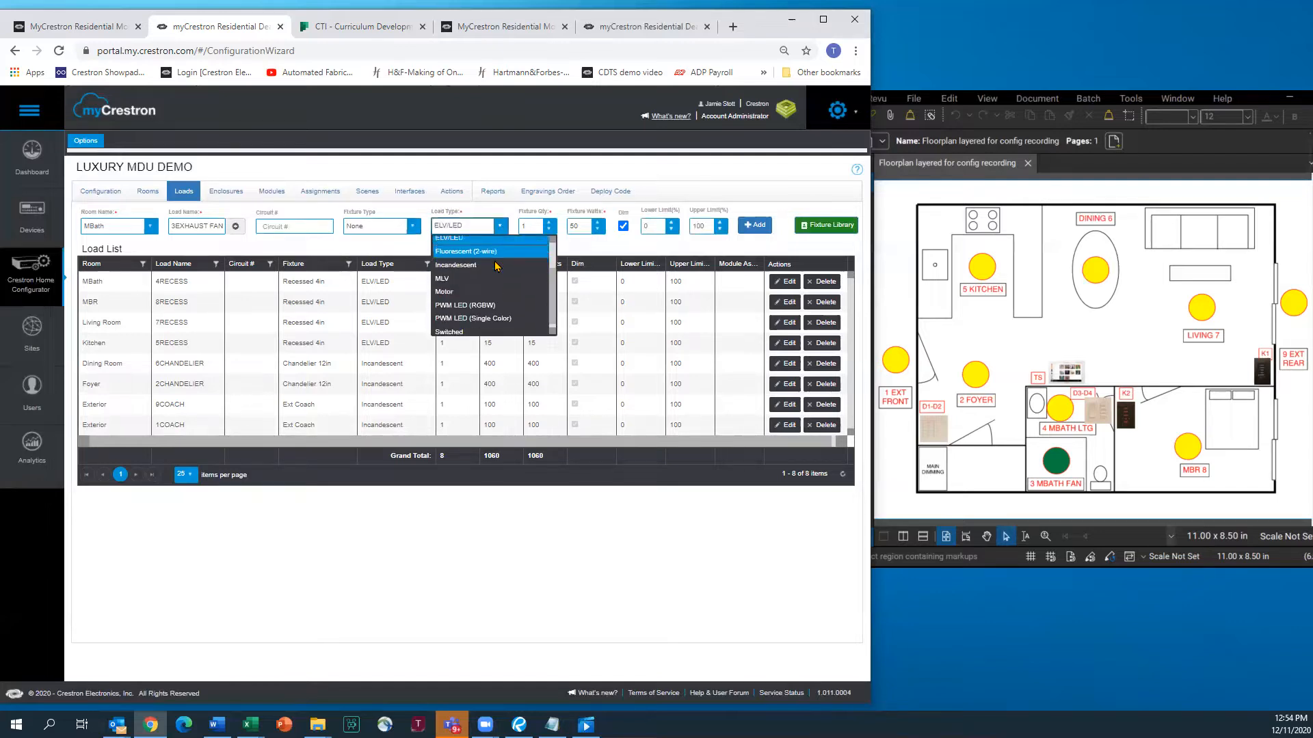
{"action": "left_click", "coordinate": [452, 328]}
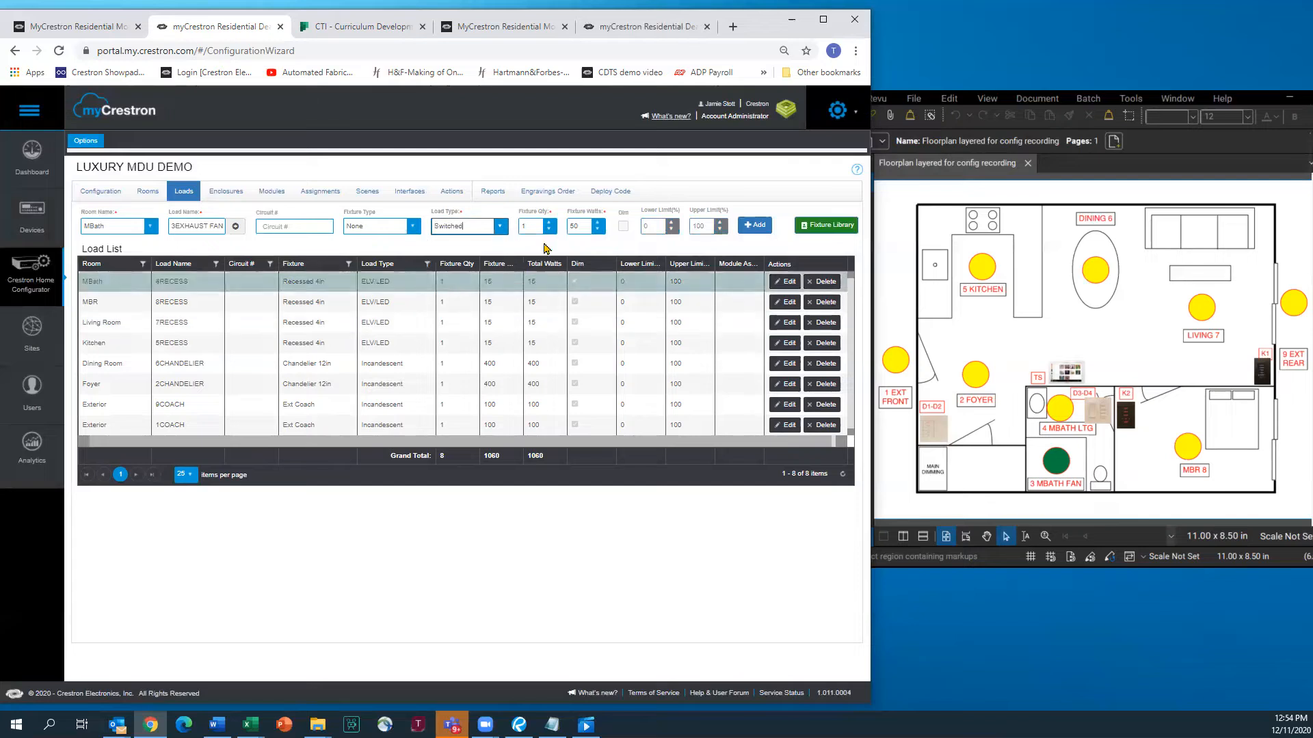
{"action": "double_click", "coordinate": [580, 223]}
{"action": "type", "text": "100"}
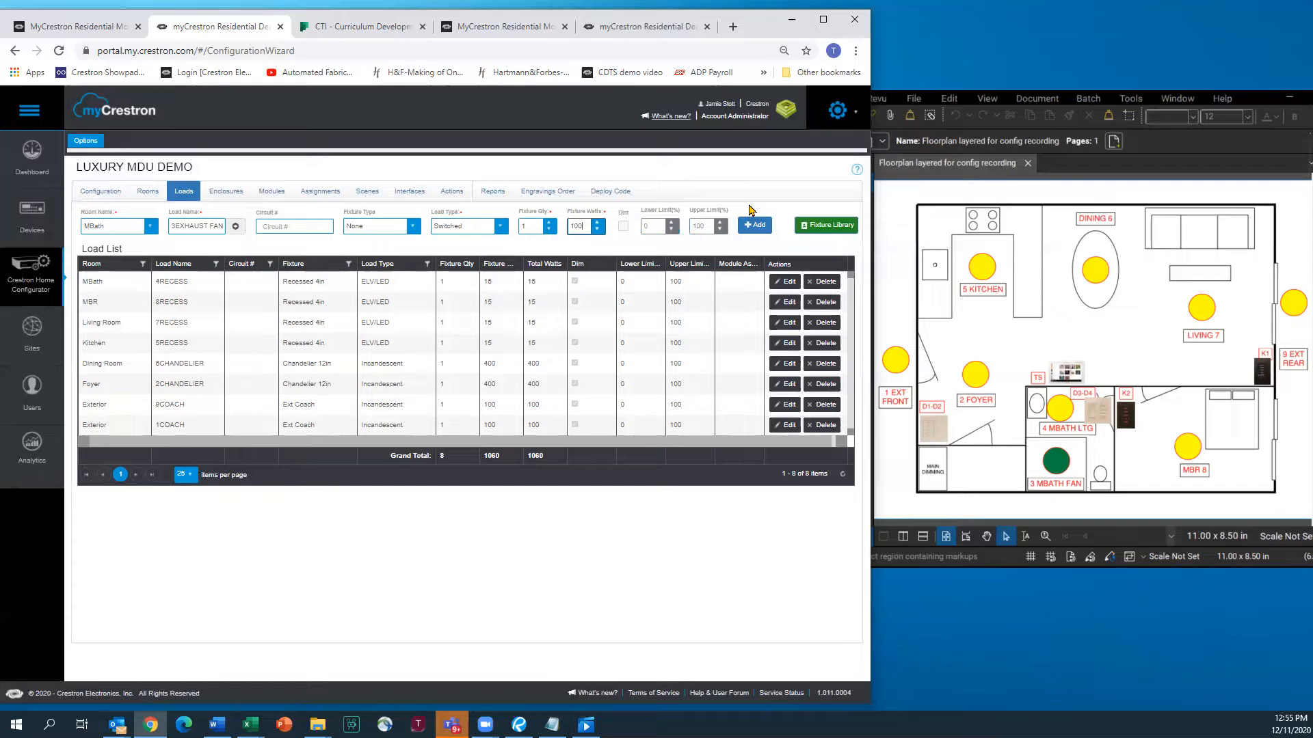
{"action": "left_click", "coordinate": [750, 227]}
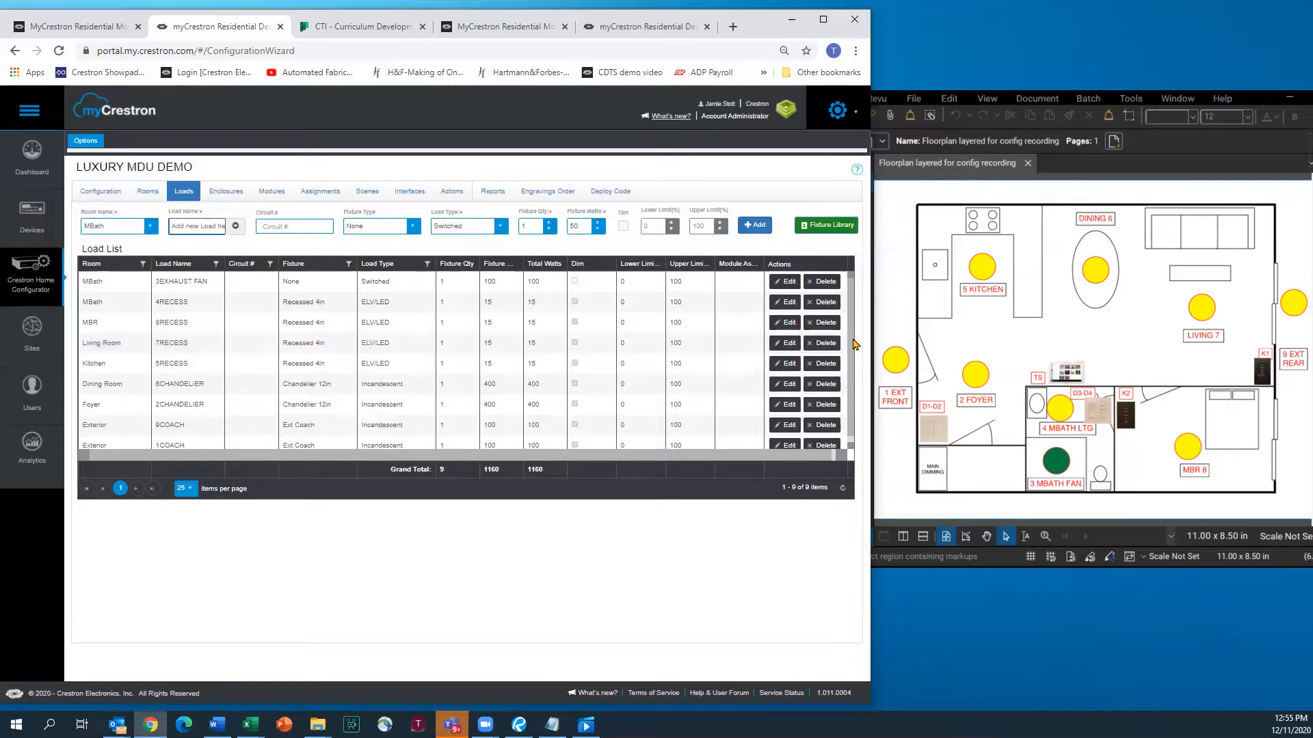
{"action": "scroll", "coordinate": [853, 348], "scroll_direction": "down", "scroll_amount": 1}
{"action": "scroll", "coordinate": [854, 344], "scroll_direction": "up", "scroll_amount": 1}
Create the MAIN DIMMING enclosure as a CAEN-4X1 located in the Equipment room
{"action": "left_click", "coordinate": [223, 195]}
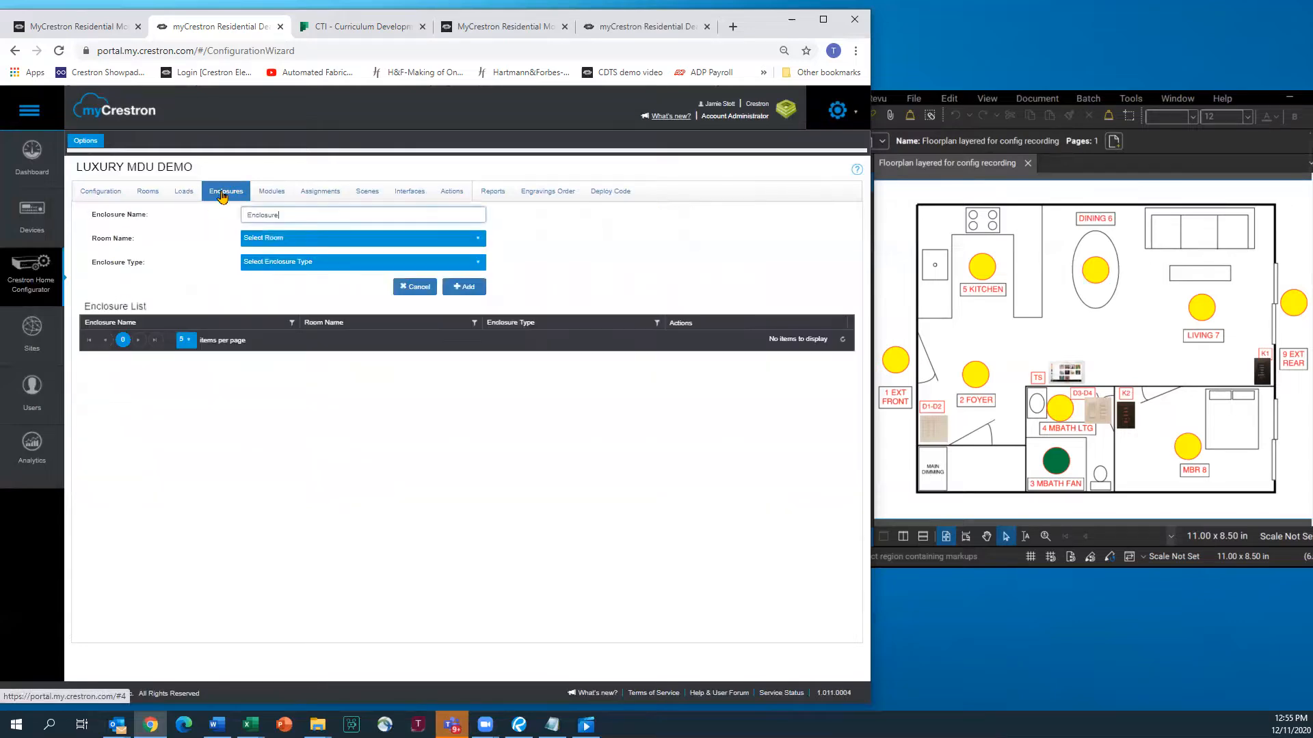
{"action": "left_click_drag", "start_coordinate": [291, 214], "coordinate": [180, 216]}
{"action": "type", "text": "MAIN DIMMING"}
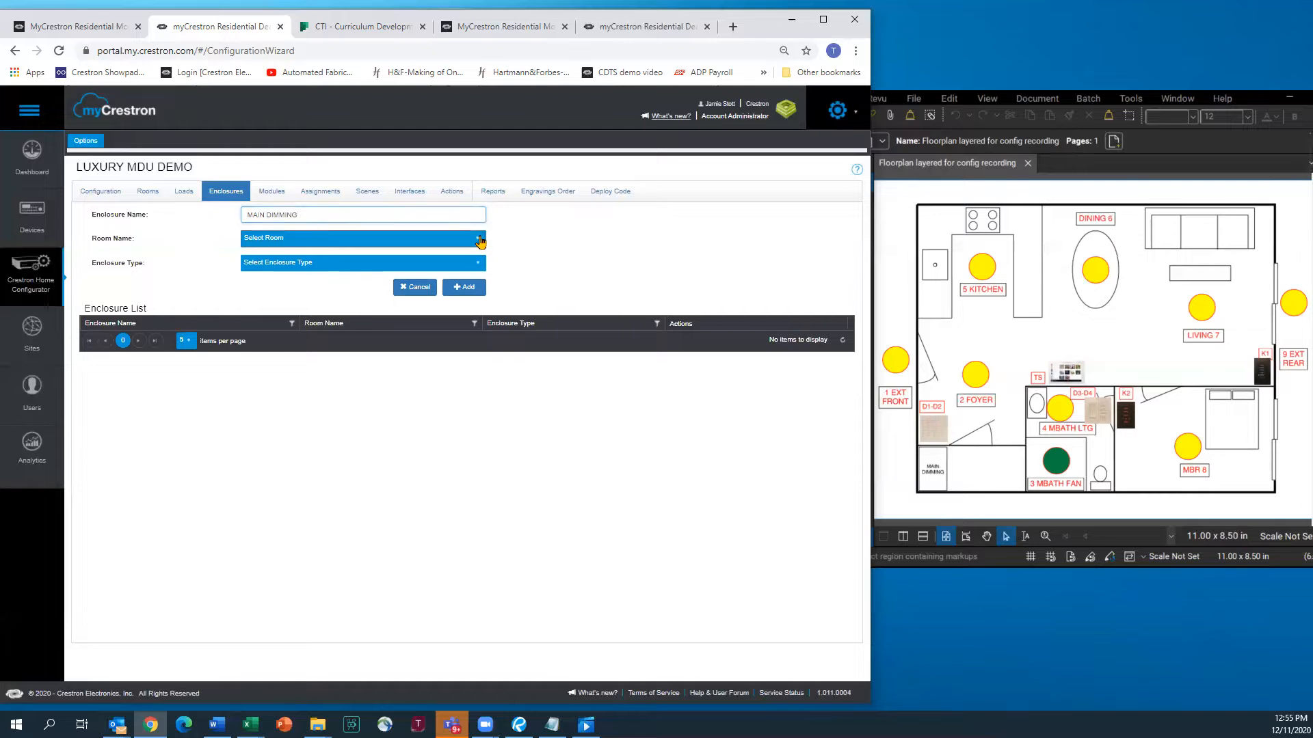
{"action": "left_click", "coordinate": [481, 241]}
{"action": "left_click", "coordinate": [269, 305]}
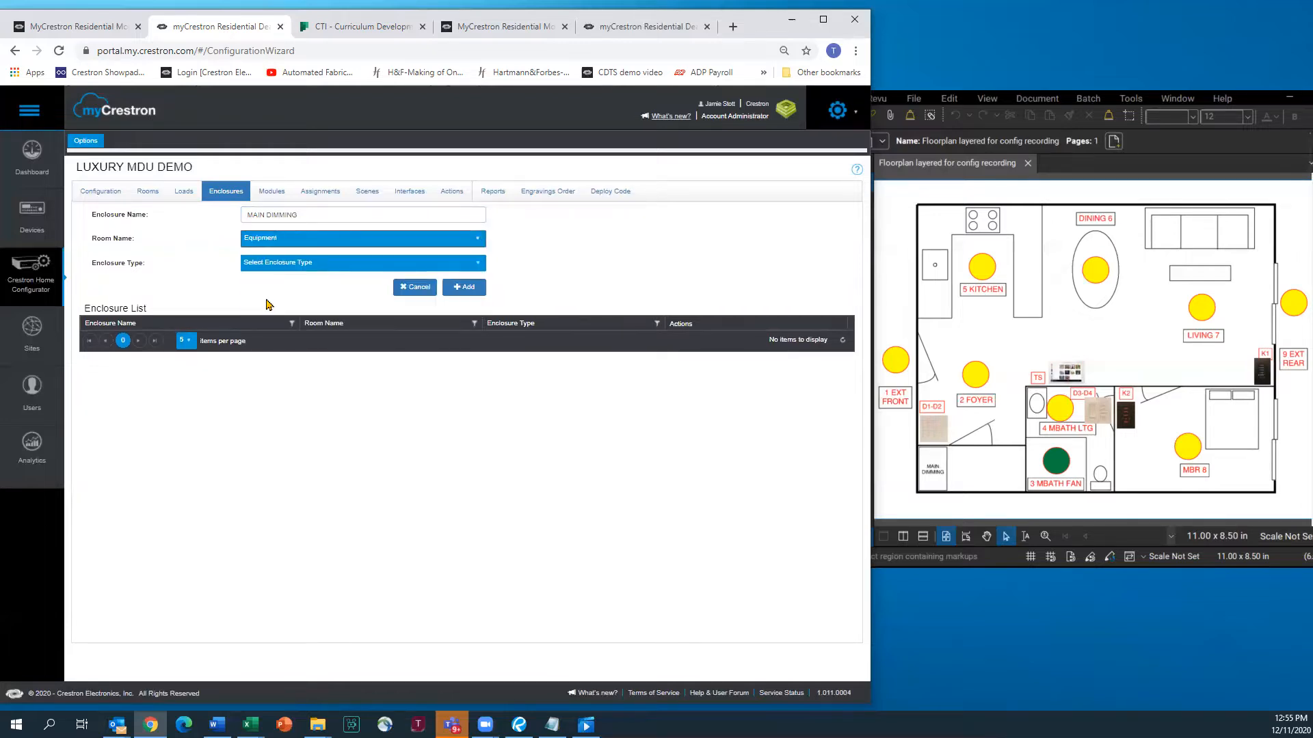
{"action": "left_click", "coordinate": [478, 266]}
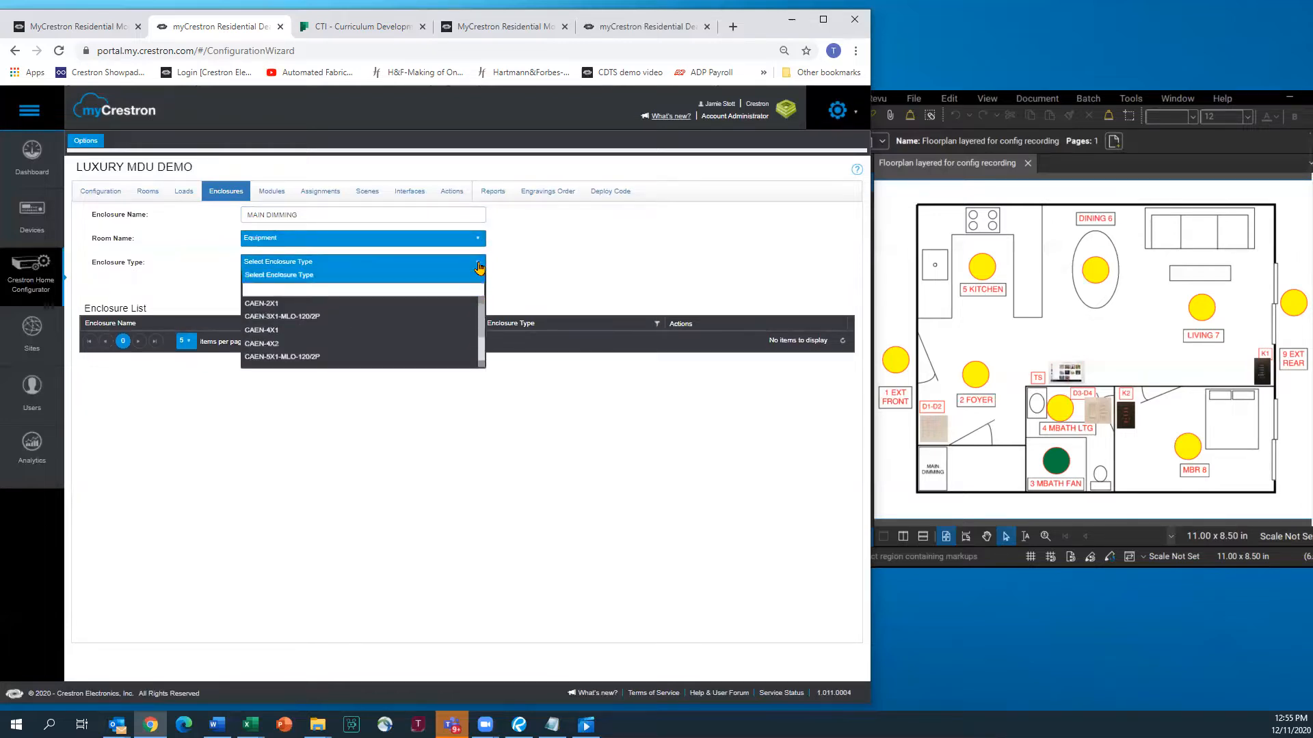
{"action": "scroll", "coordinate": [275, 346], "scroll_direction": "down", "scroll_amount": 2}
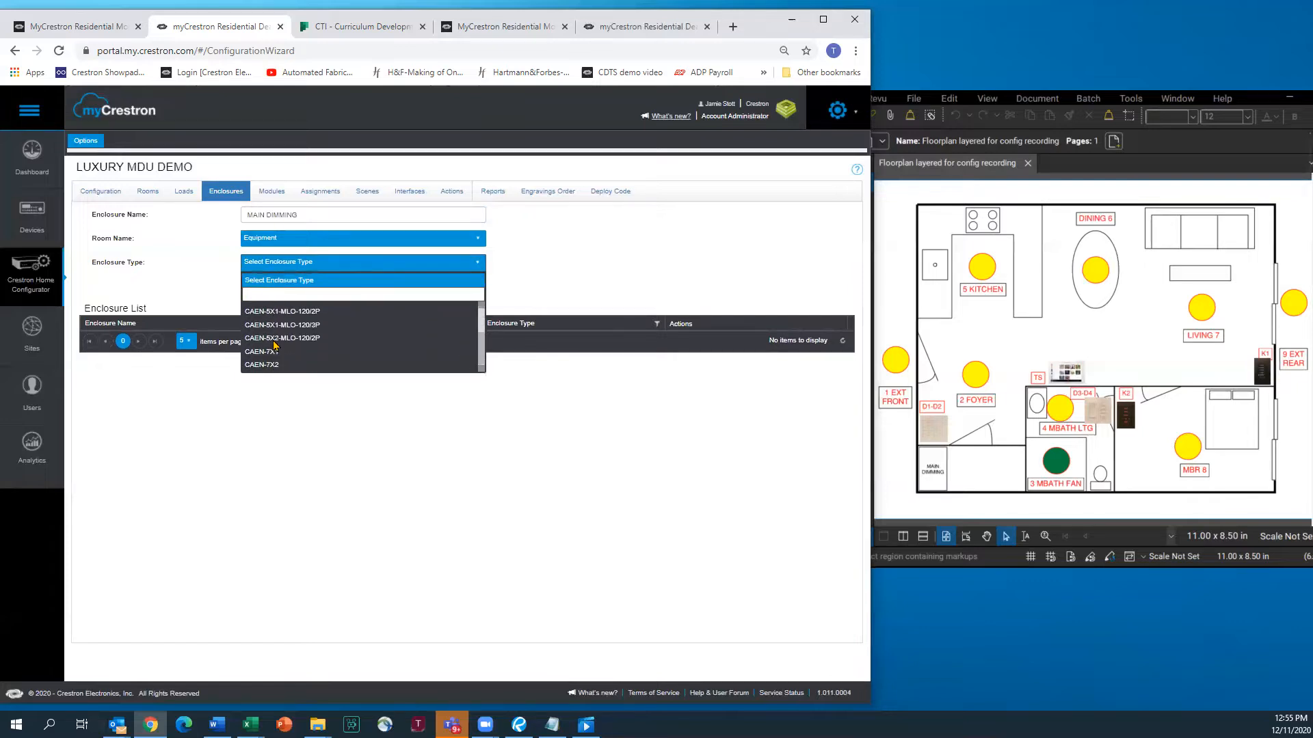
{"action": "scroll", "coordinate": [301, 346], "scroll_direction": "up", "scroll_amount": 2}
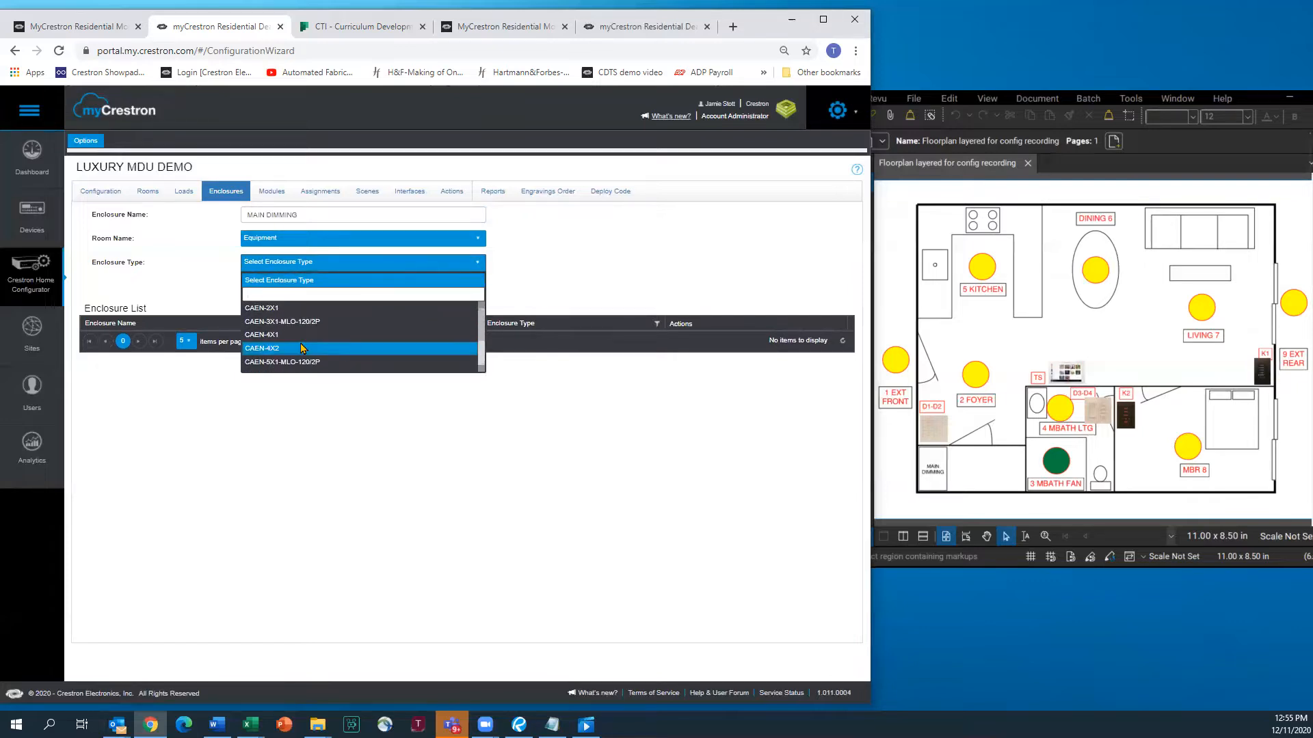
{"action": "left_click", "coordinate": [280, 335]}
{"action": "left_click", "coordinate": [457, 287]}
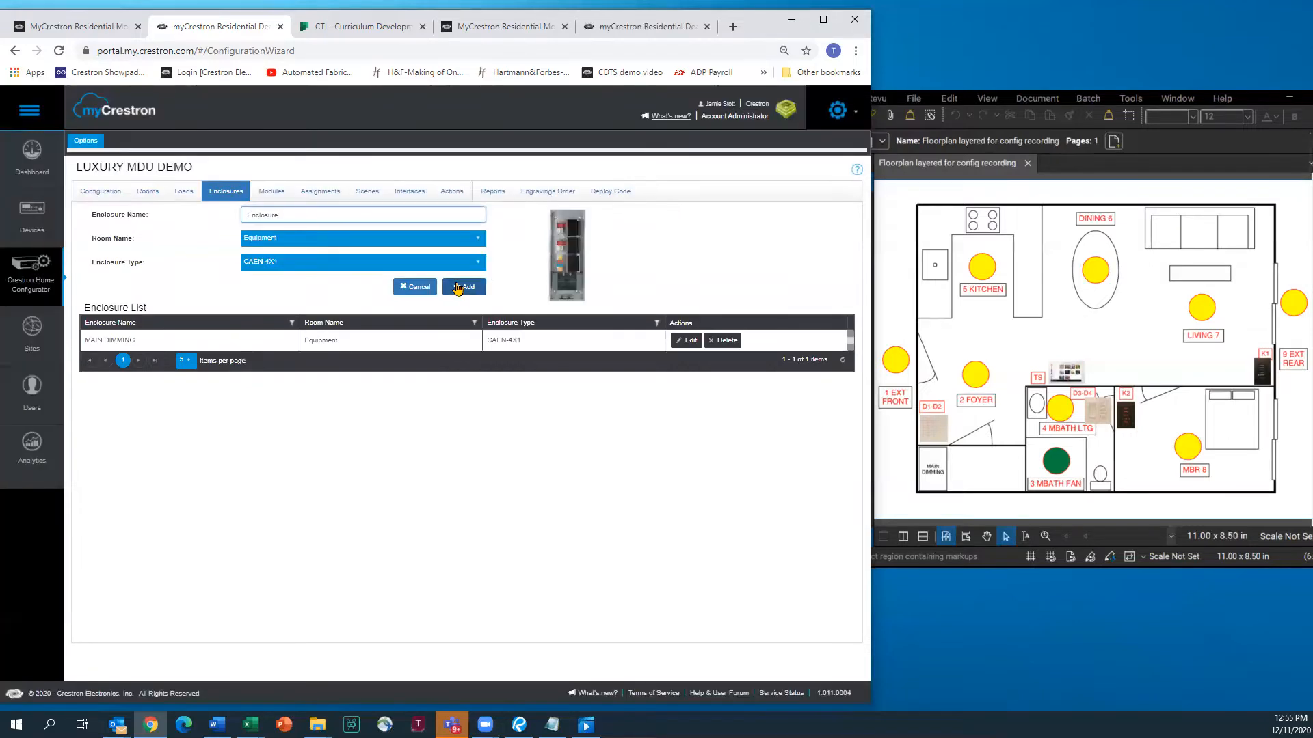
Add a CLX-2DIMU8 module to the MAIN DIMMING enclosure in slot 1
{"action": "left_click", "coordinate": [267, 194]}
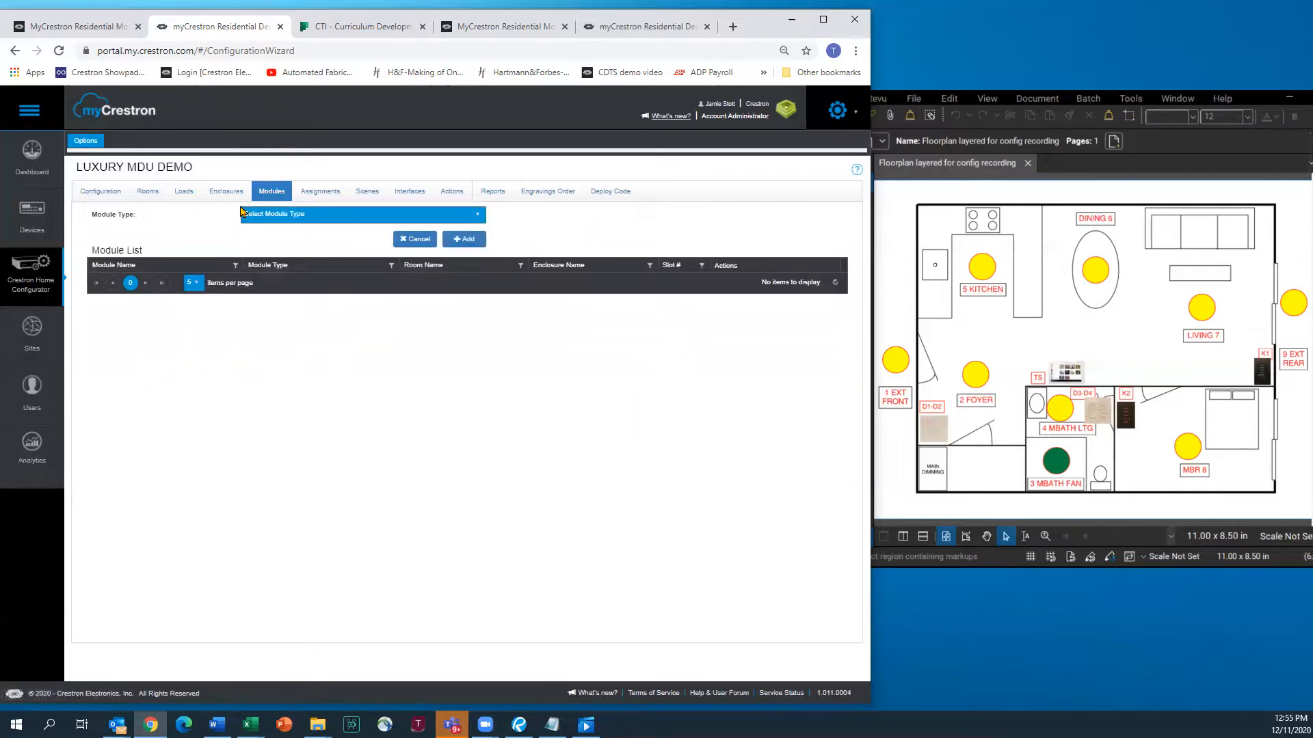
{"action": "left_click", "coordinate": [479, 218]}
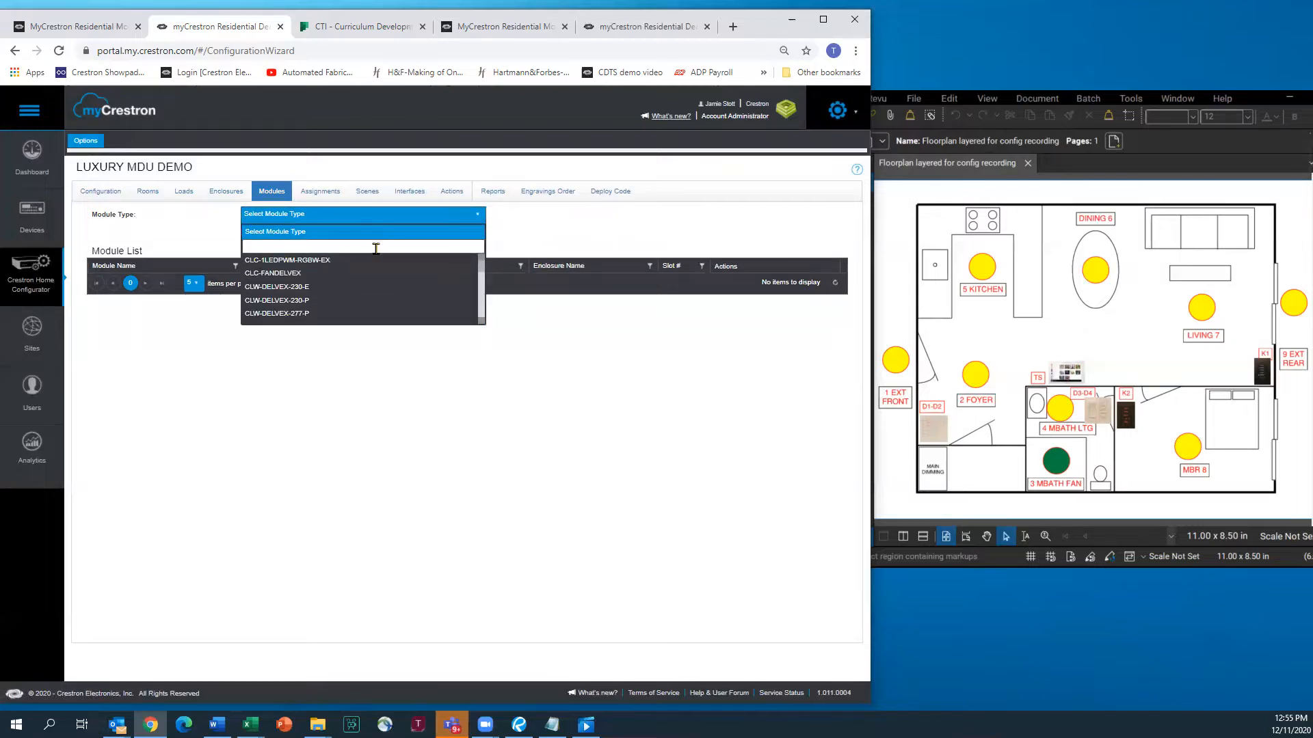
{"action": "scroll", "coordinate": [363, 273], "scroll_direction": "down", "scroll_amount": 5}
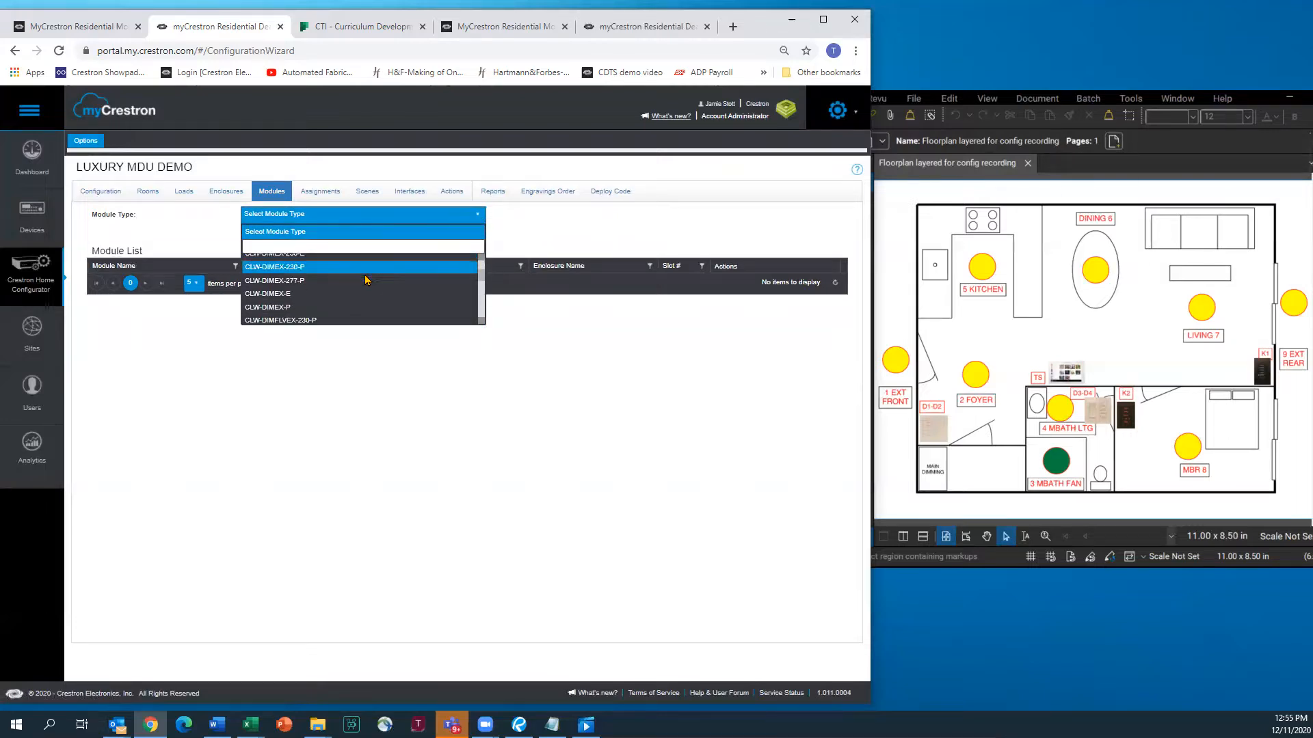
{"action": "scroll", "coordinate": [366, 279], "scroll_direction": "down", "scroll_amount": 5}
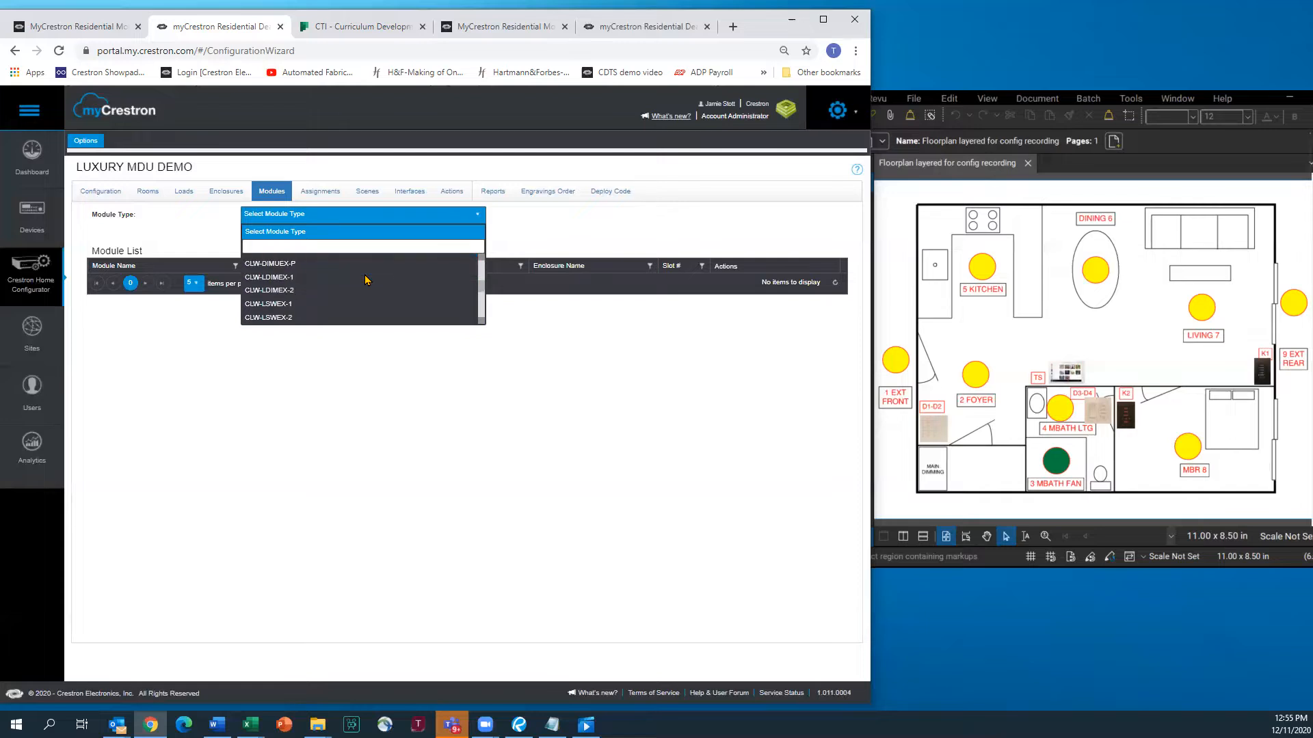
{"action": "scroll", "coordinate": [366, 279], "scroll_direction": "down", "scroll_amount": 5}
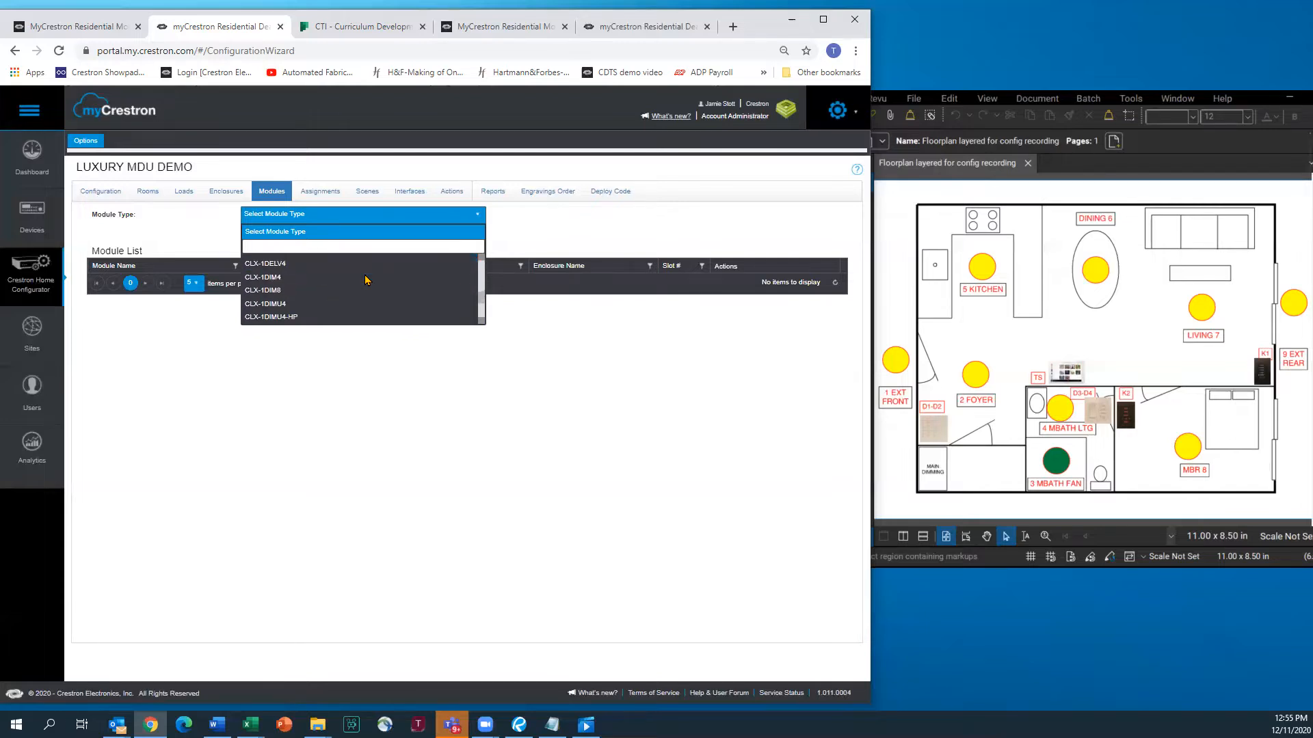
{"action": "scroll", "coordinate": [367, 280], "scroll_direction": "down", "scroll_amount": 4}
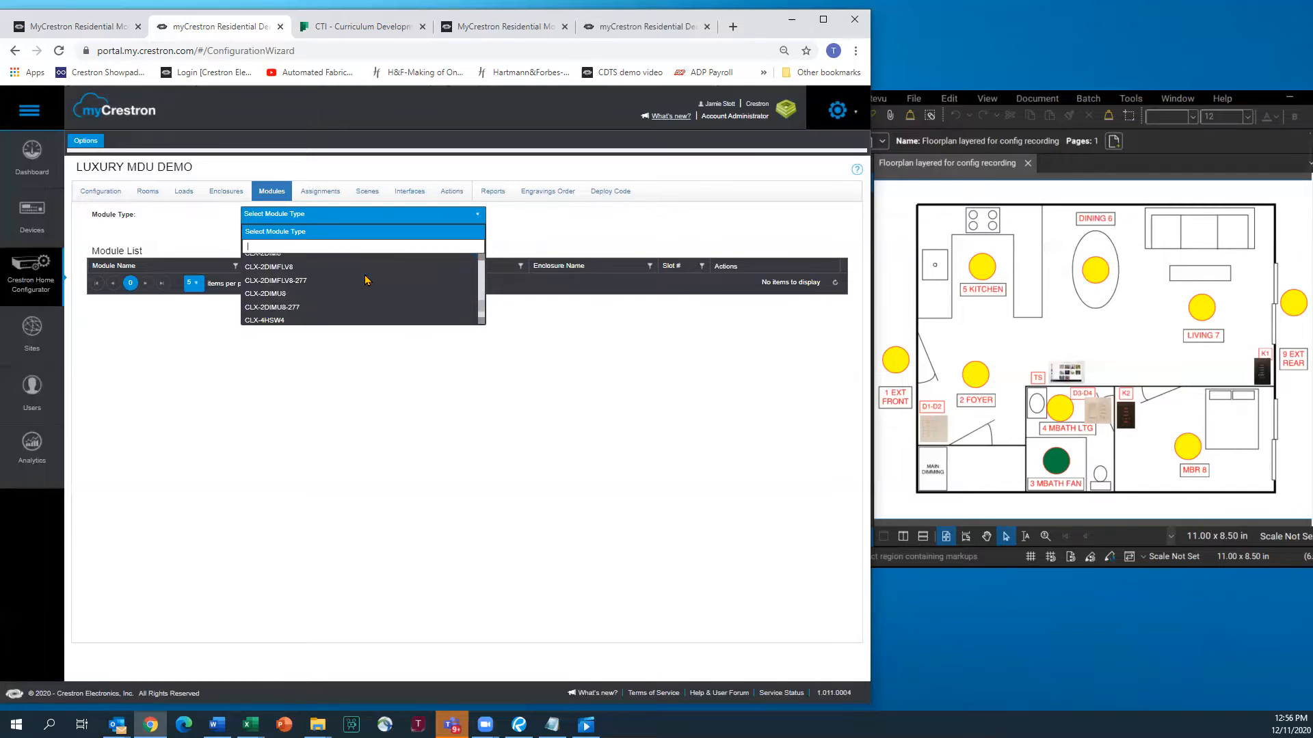
{"action": "left_click", "coordinate": [280, 295]}
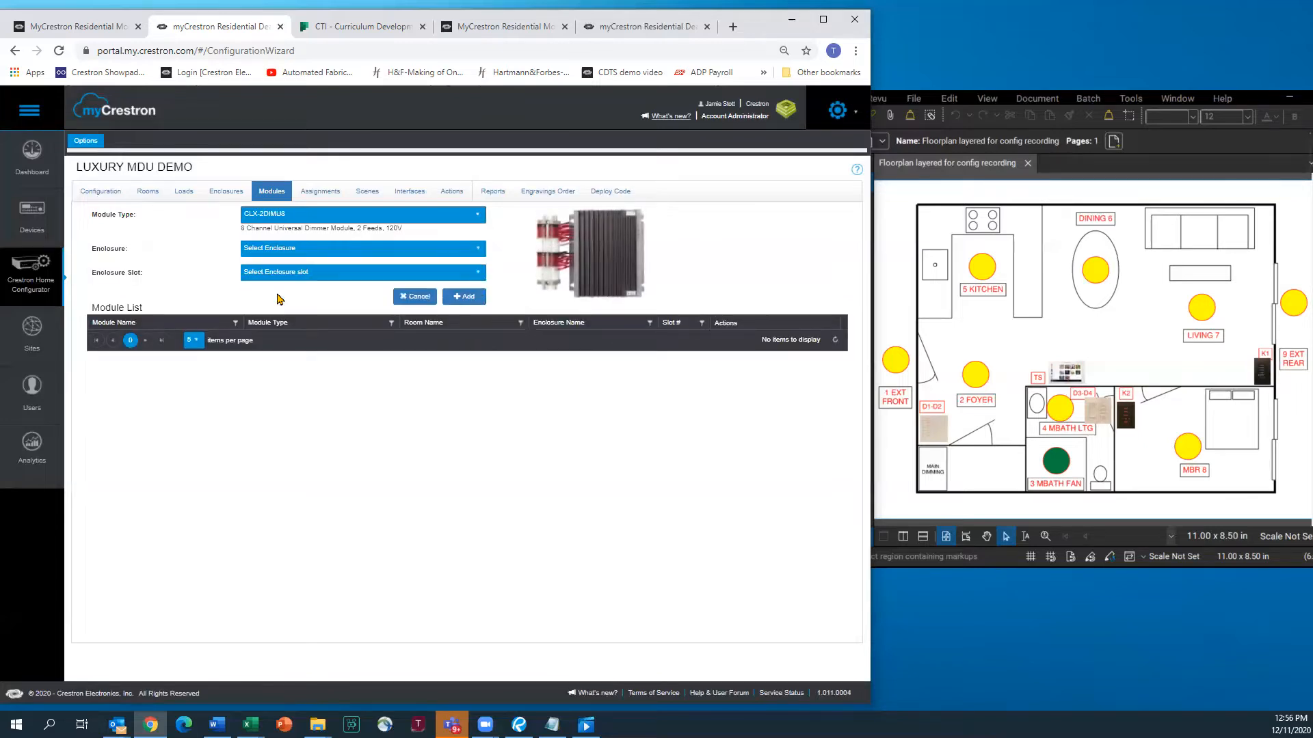
{"action": "left_click", "coordinate": [277, 247]}
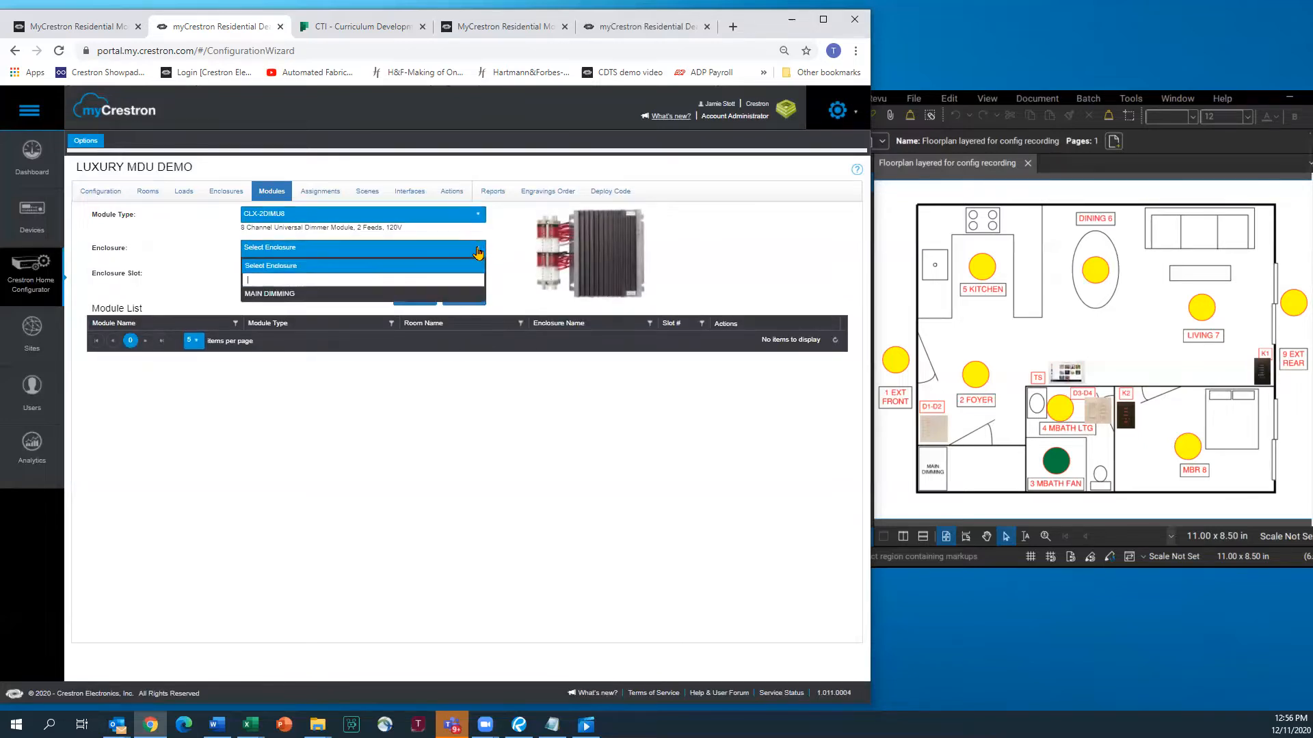
{"action": "left_click", "coordinate": [276, 295]}
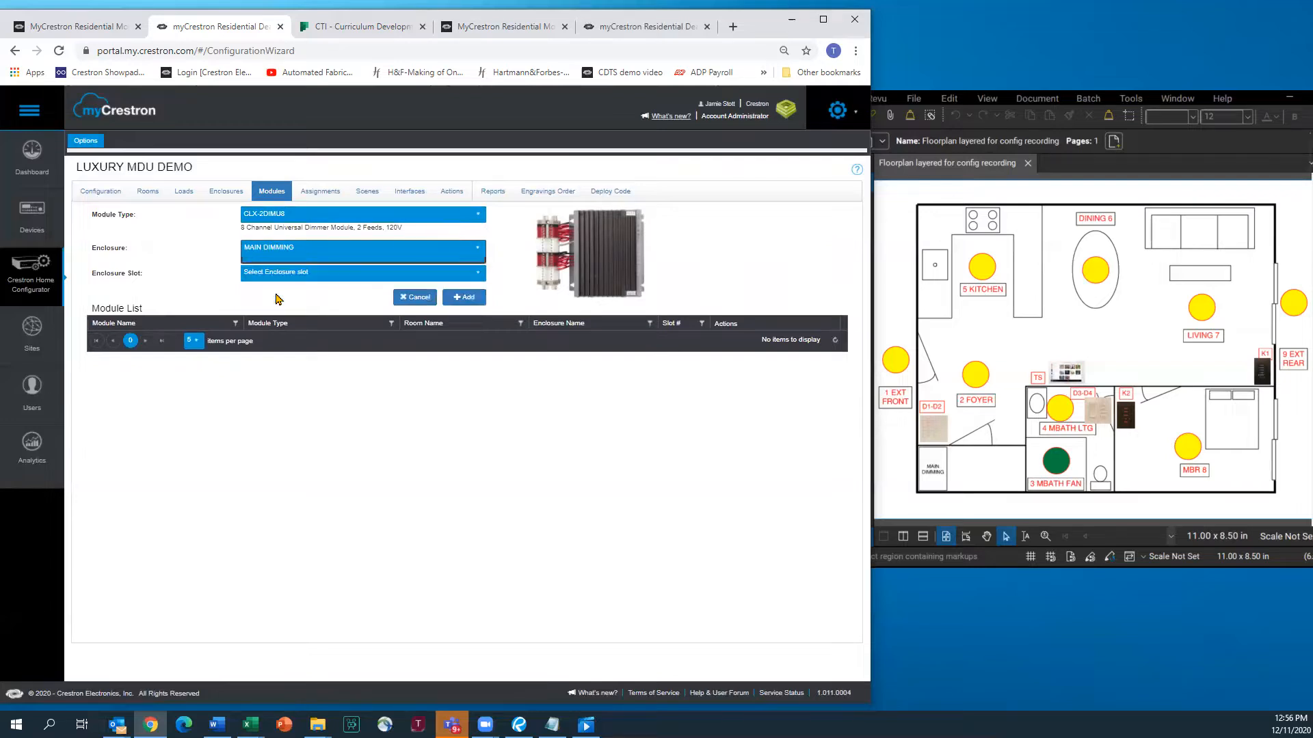
{"action": "left_click", "coordinate": [481, 274]}
{"action": "left_click", "coordinate": [480, 274]}
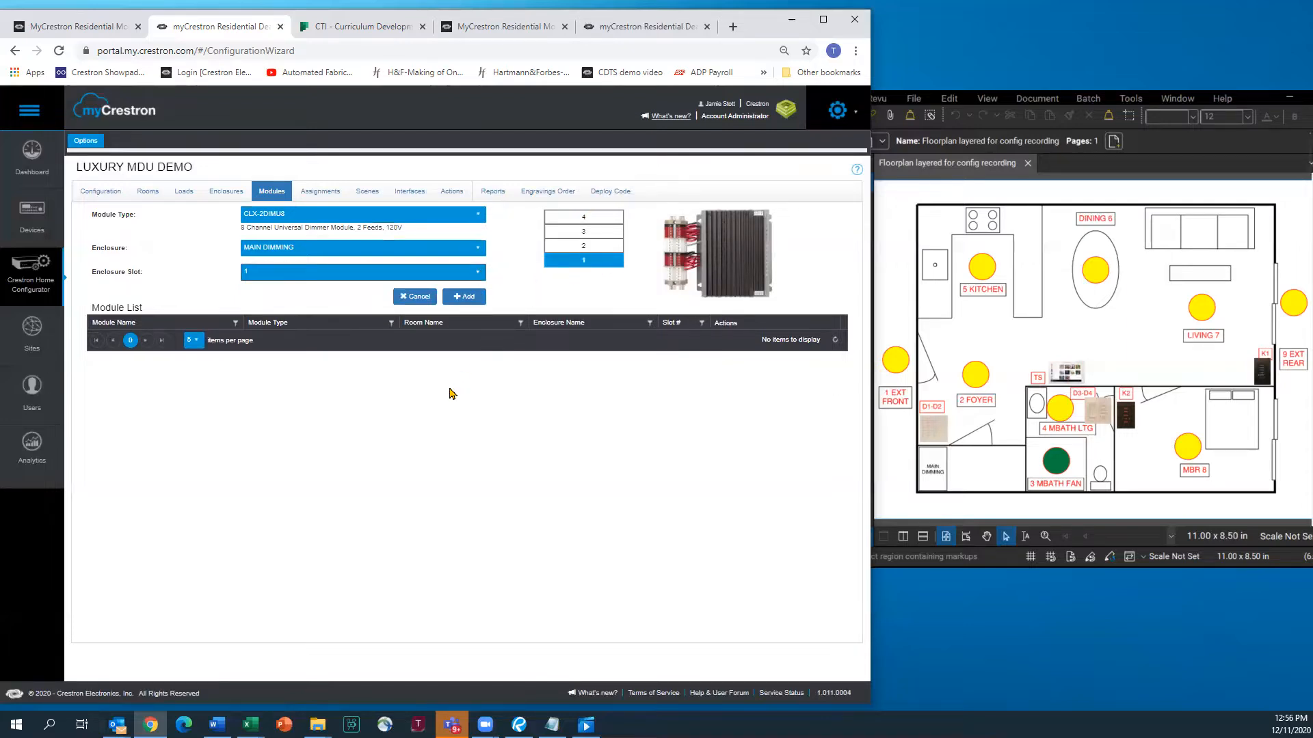
{"action": "left_click", "coordinate": [459, 296]}
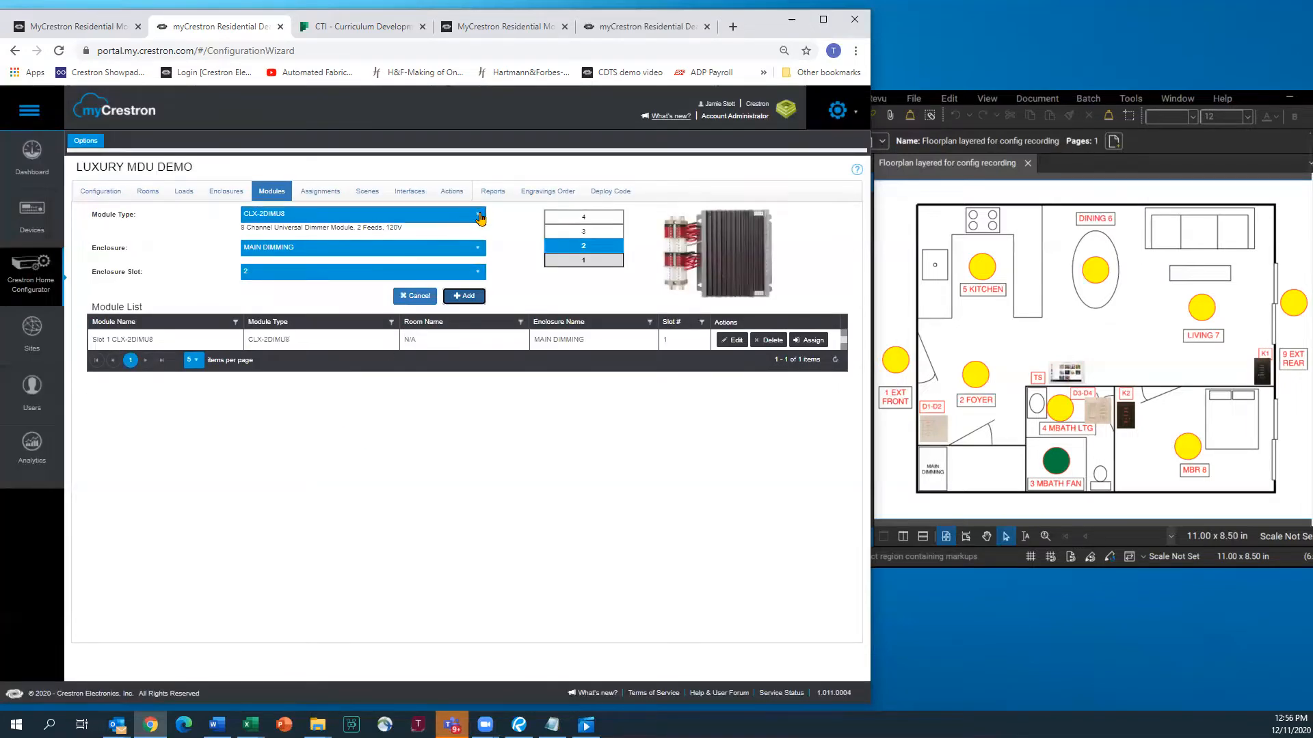
Reopen the Module Type list to browse for the next module
{"action": "left_click", "coordinate": [480, 218]}
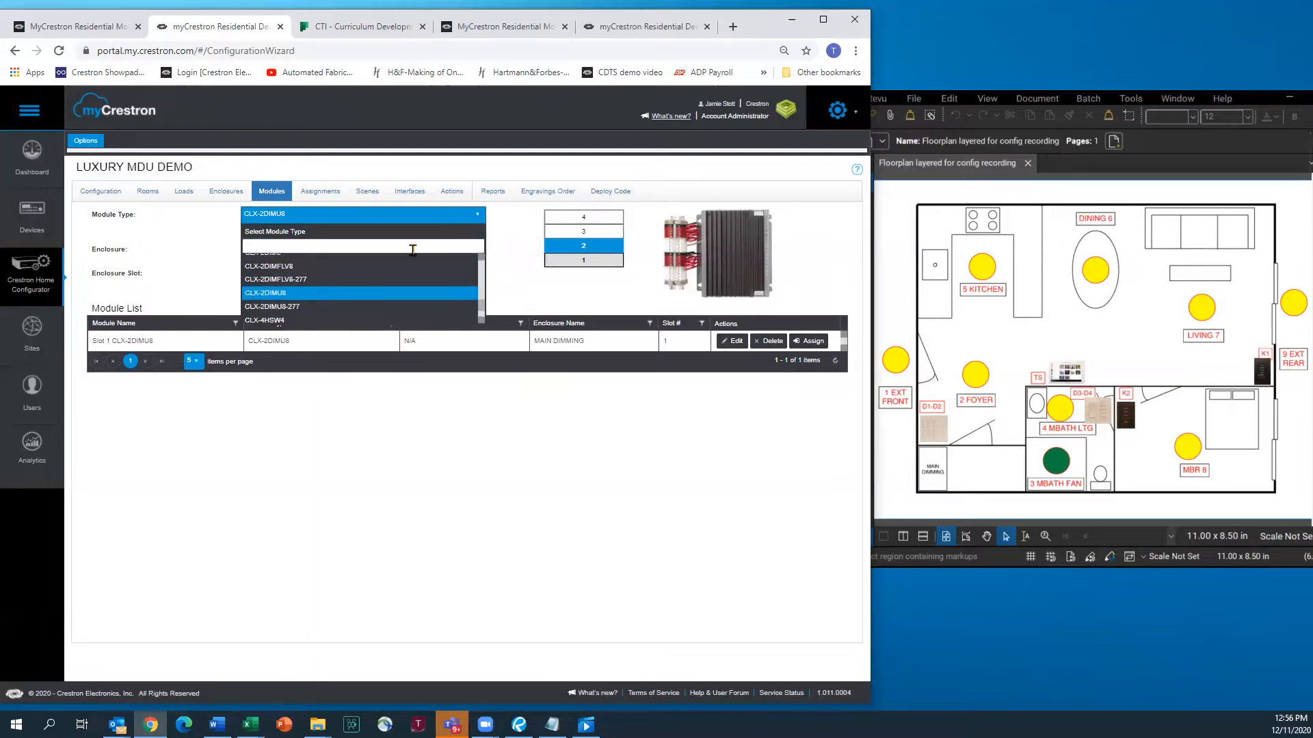
{"action": "scroll", "coordinate": [331, 289], "scroll_direction": "up", "scroll_amount": 5}
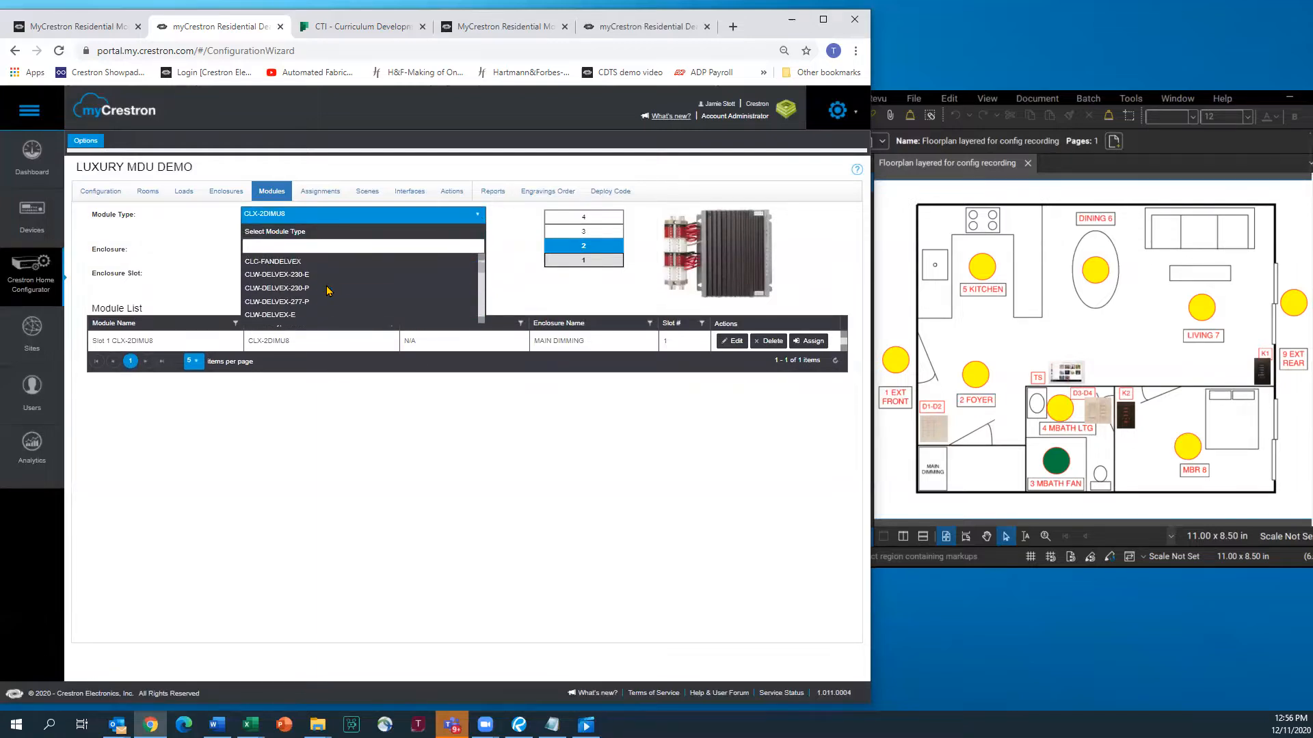
{"action": "scroll", "coordinate": [326, 289], "scroll_direction": "down", "scroll_amount": 5}
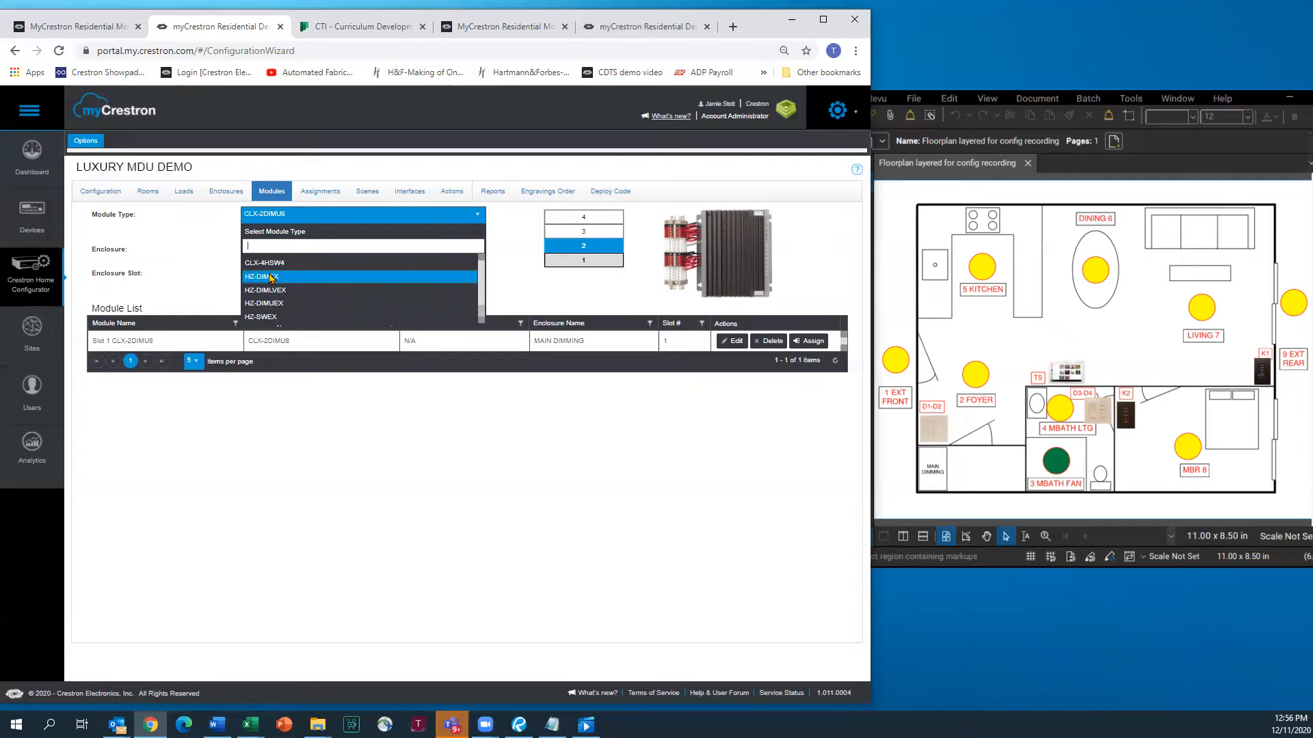
Add an HZ-DIMEX dimmer in the Foyer named '1D FOYER -'
{"action": "left_click", "coordinate": [267, 278]}
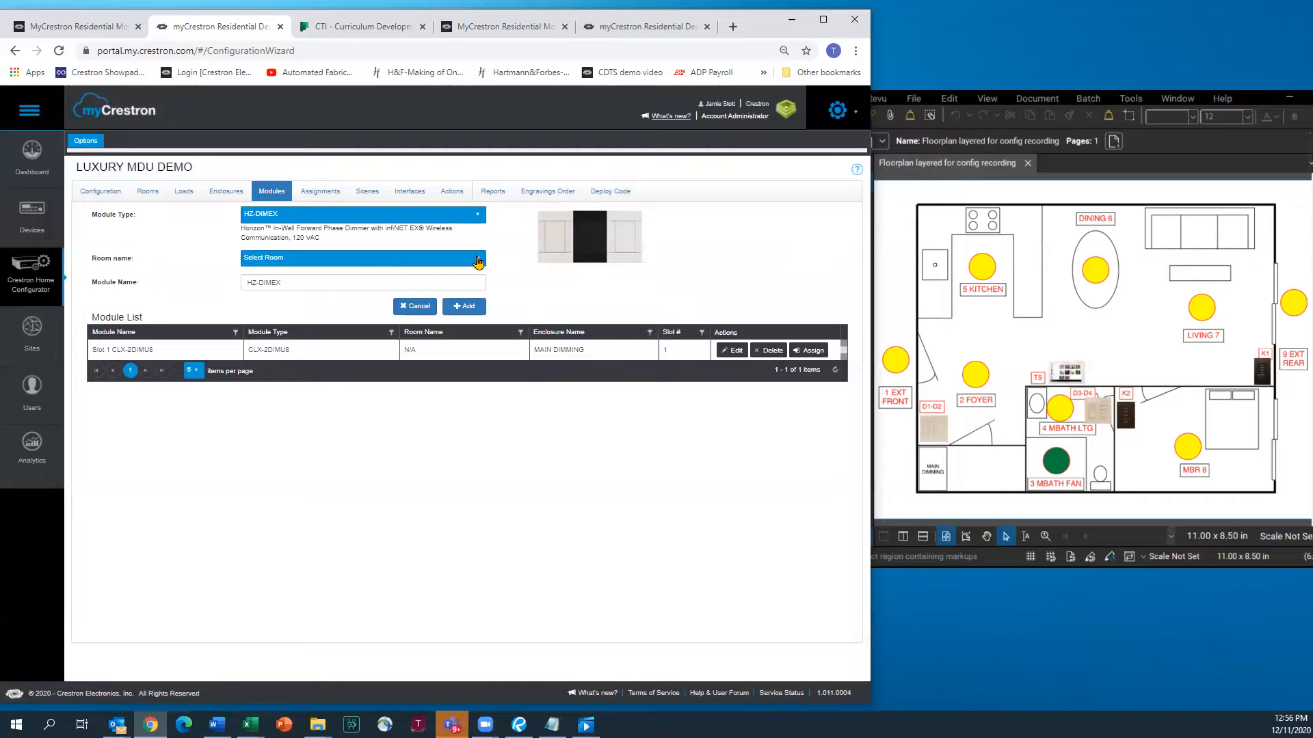
{"action": "left_click", "coordinate": [478, 260]}
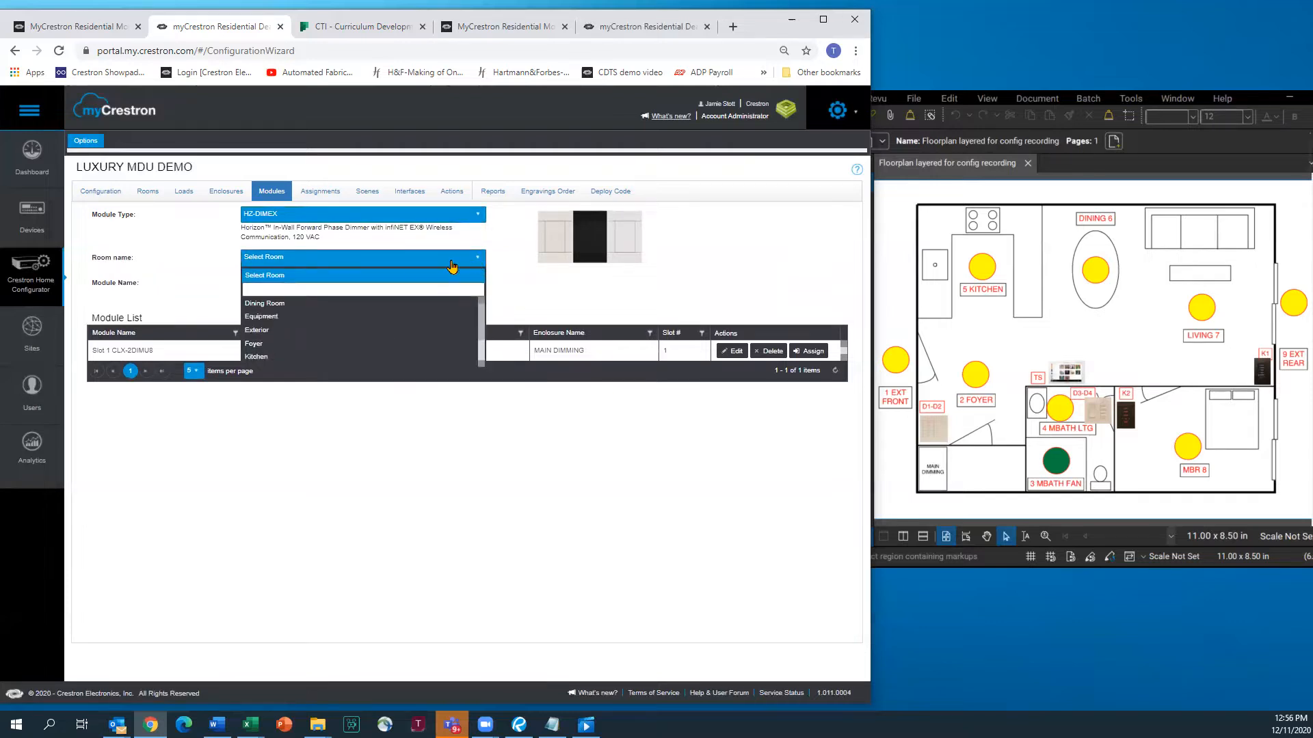
{"action": "left_click", "coordinate": [262, 348]}
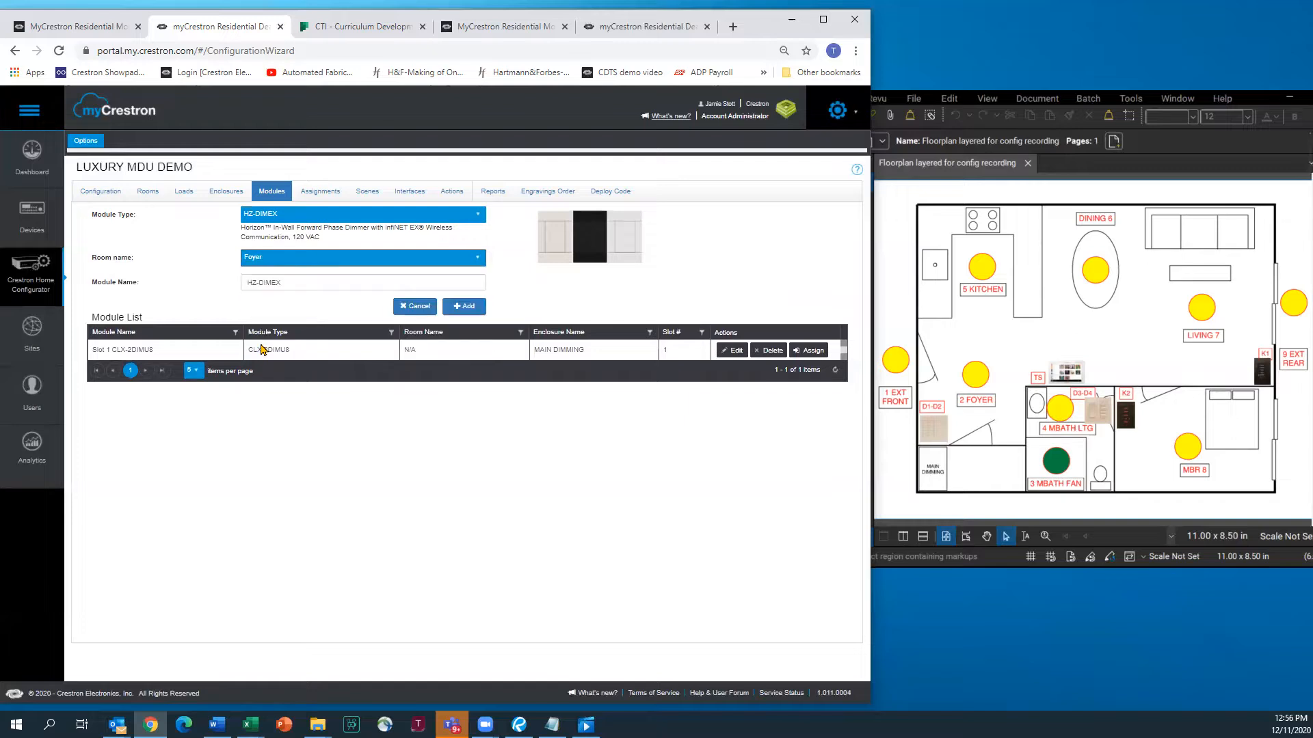
{"action": "left_click", "coordinate": [249, 284]}
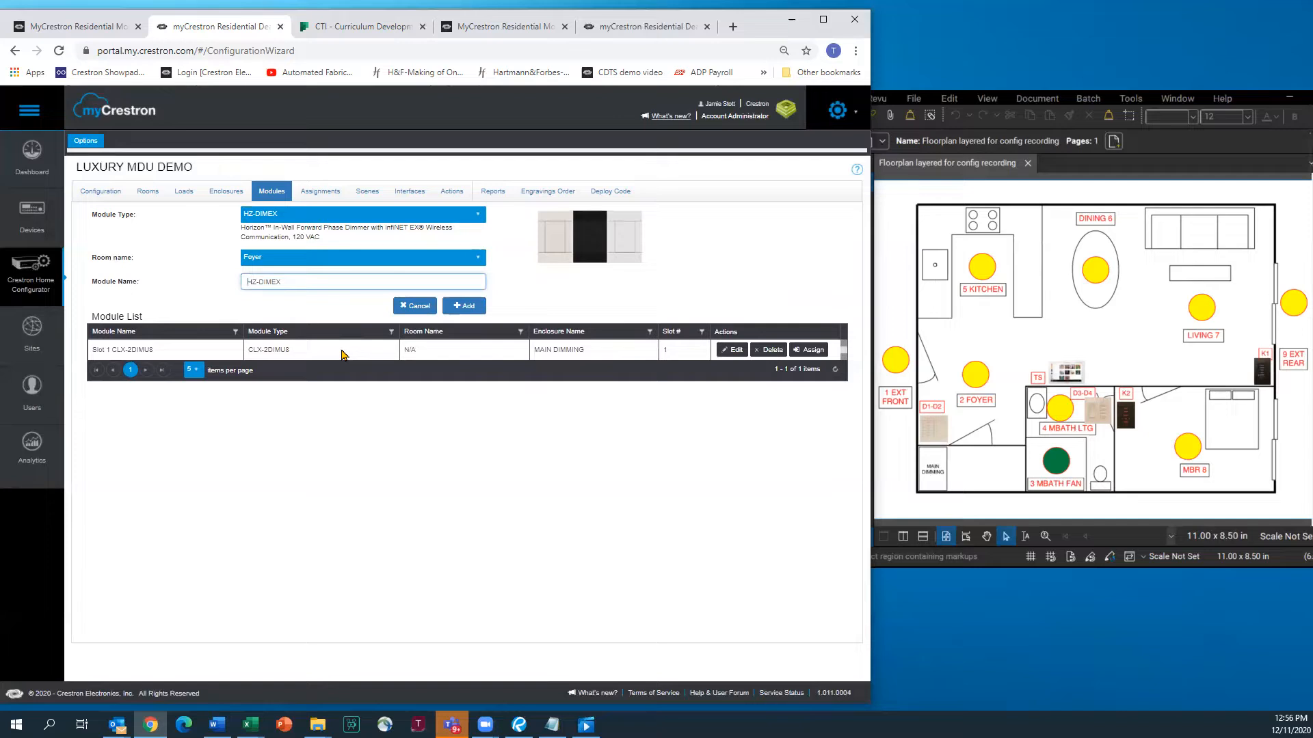
{"action": "type", "text": "D FOYER -"}
{"action": "left_click", "coordinate": [455, 307]}
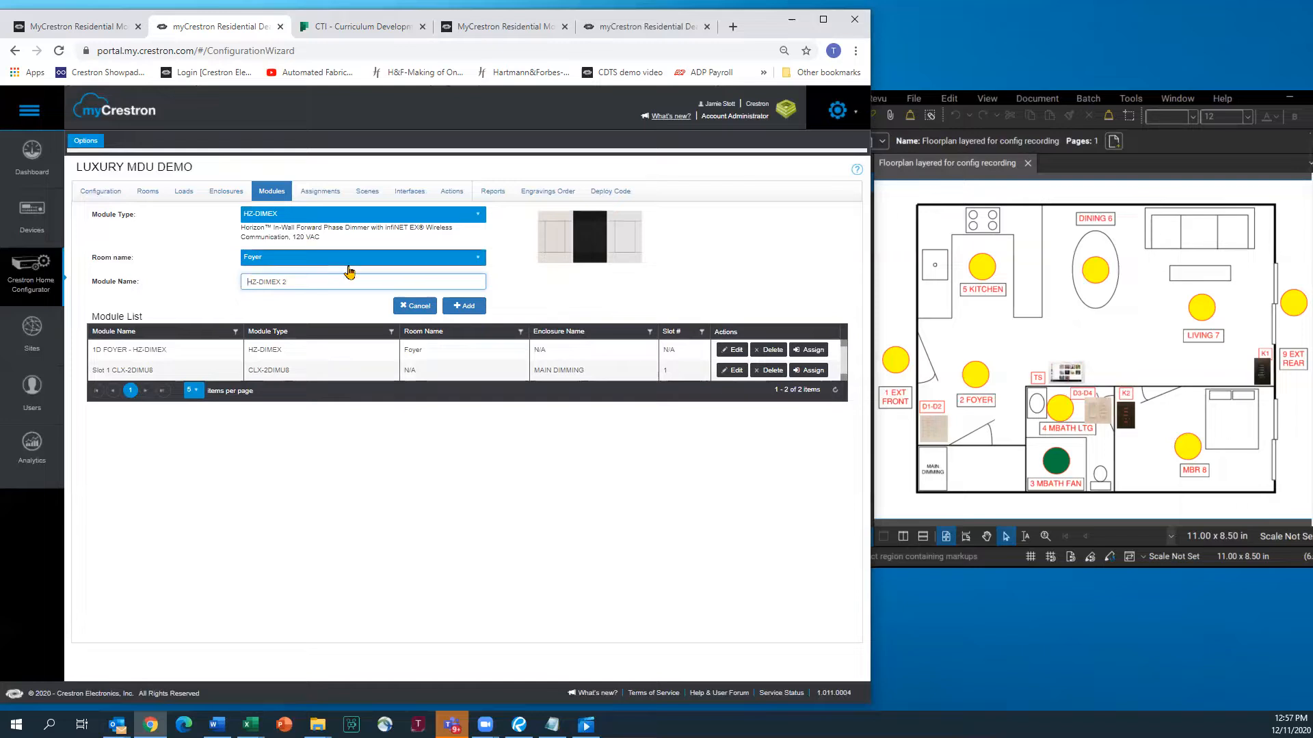
Add a second Foyer dimmer named '2D FOYER -', then set the room to MBath
{"action": "type", "text": "2D "}
{"action": "type", "text": "FOYER"}
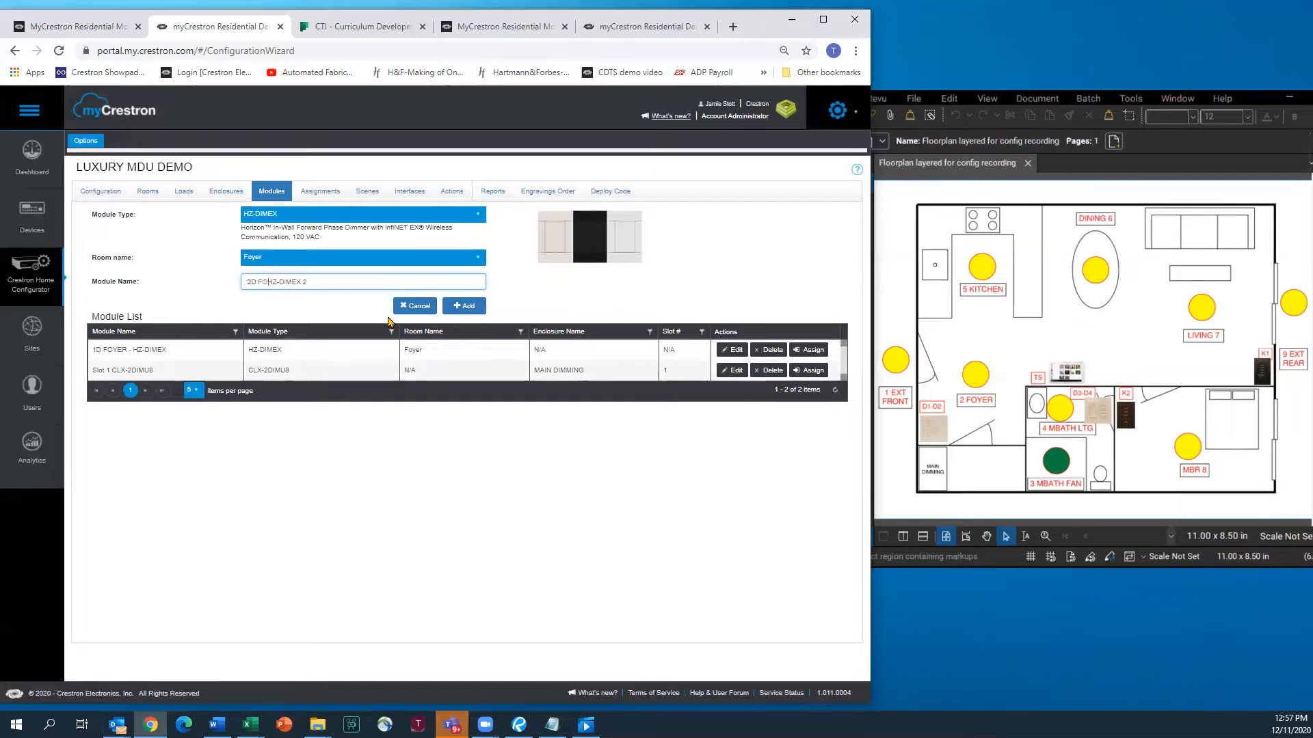
{"action": "type", "text": " -"}
{"action": "left_click", "coordinate": [459, 306]}
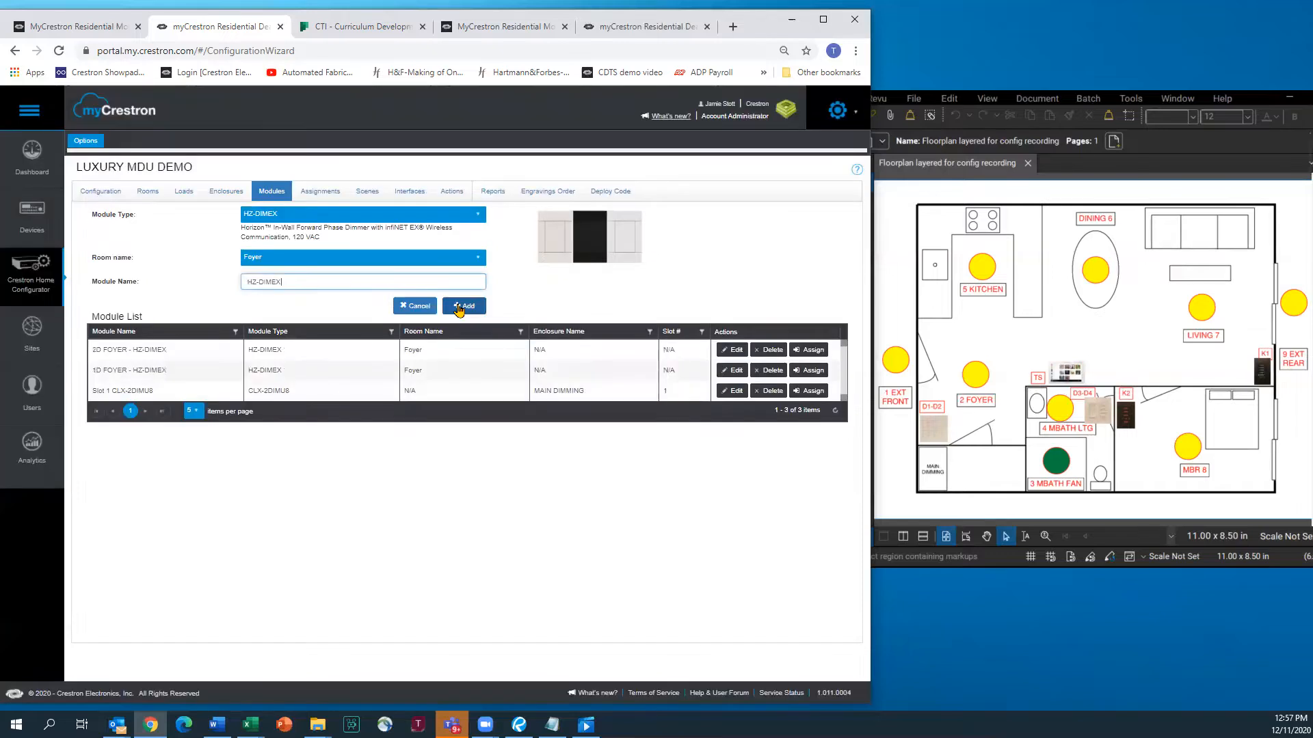
{"action": "left_click", "coordinate": [477, 260]}
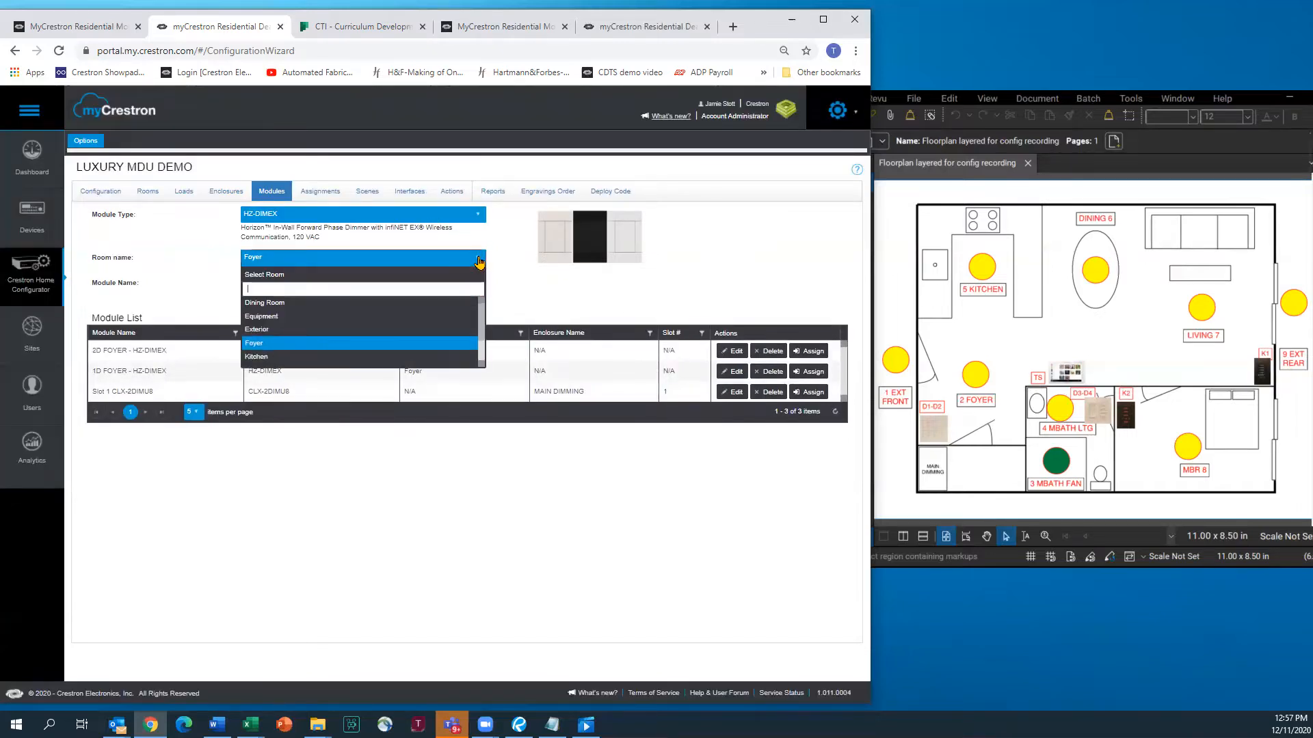
{"action": "scroll", "coordinate": [339, 317], "scroll_direction": "down", "scroll_amount": 1}
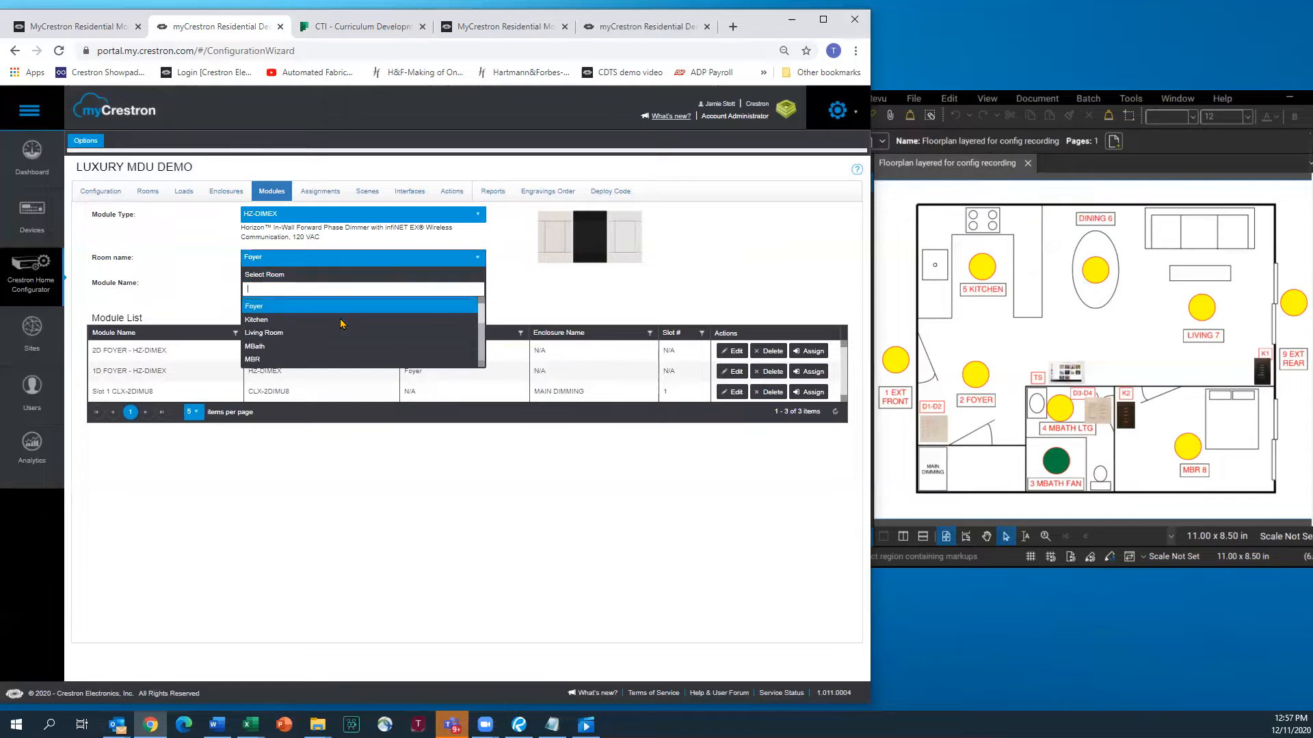
{"action": "left_click", "coordinate": [263, 347]}
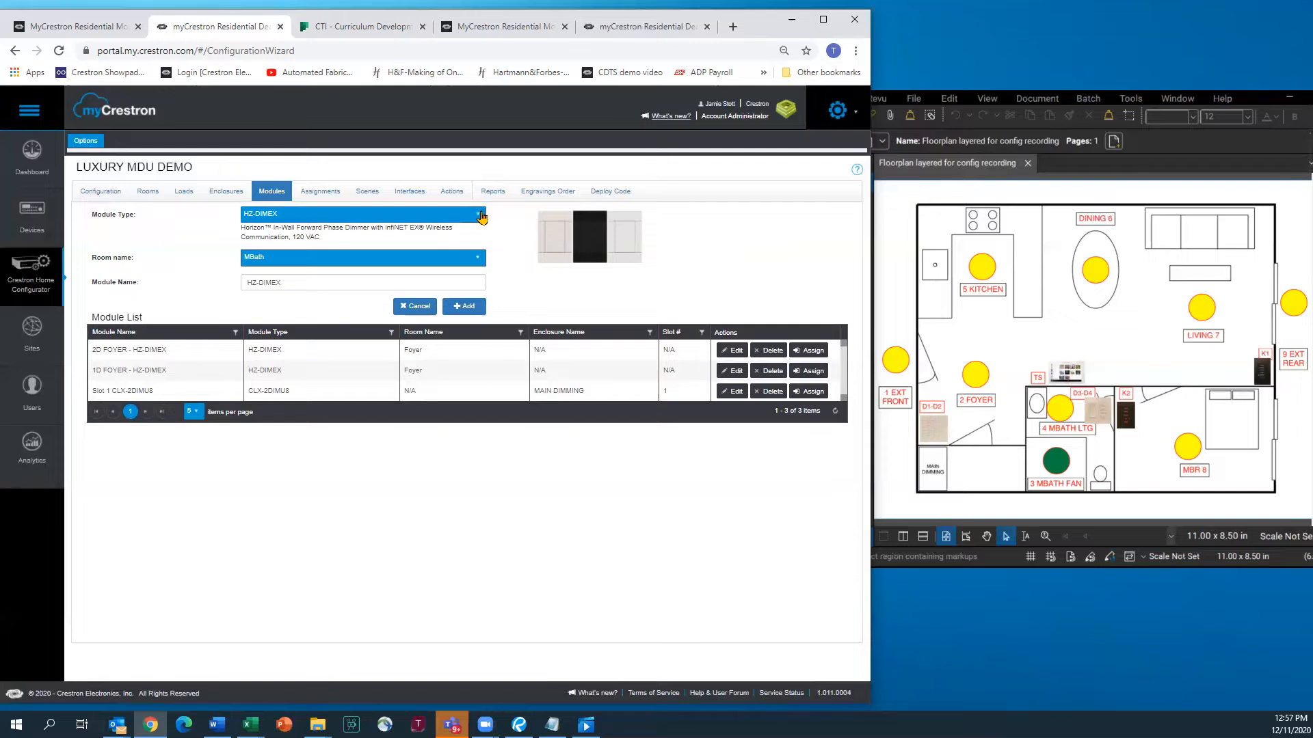
Add a CLW-SWEX-P switch module named '3D MBATH FAN -' to MBath
{"action": "left_click", "coordinate": [472, 217]}
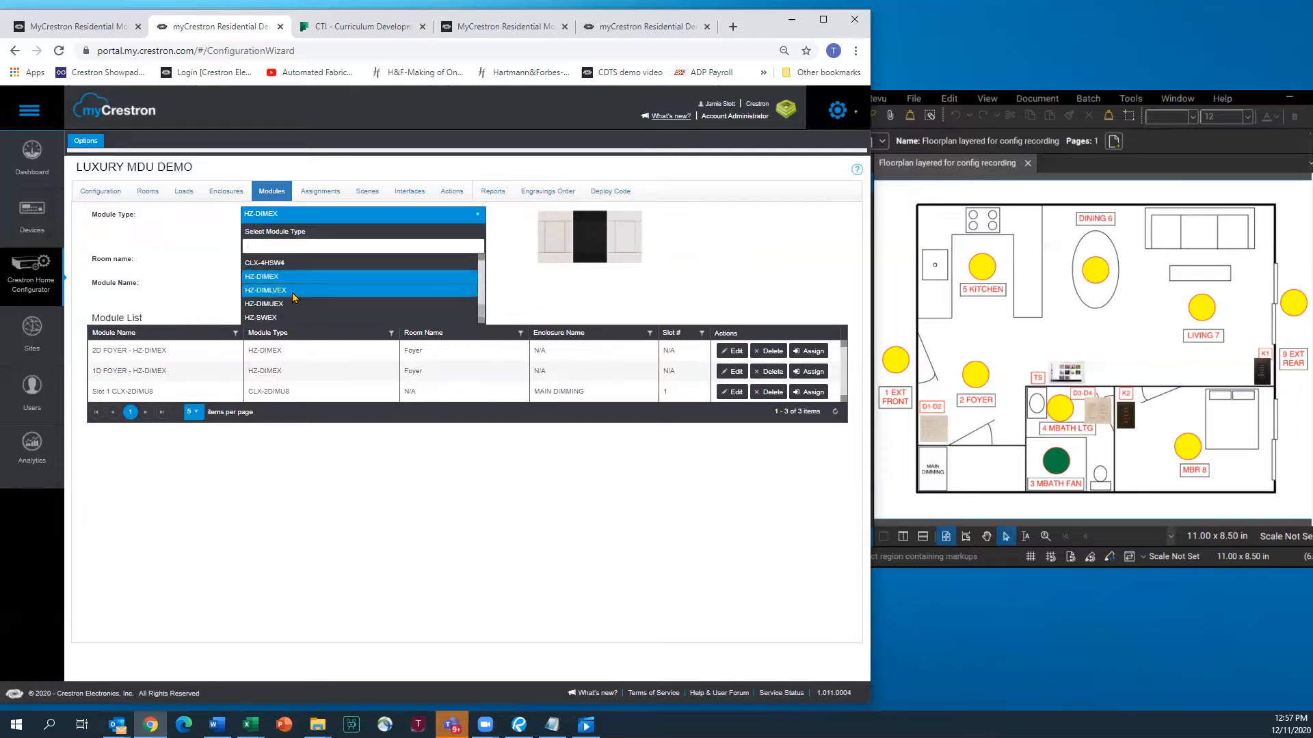
{"action": "scroll", "coordinate": [293, 293], "scroll_direction": "up", "scroll_amount": 3}
{"action": "scroll", "coordinate": [294, 295], "scroll_direction": "up", "scroll_amount": 3}
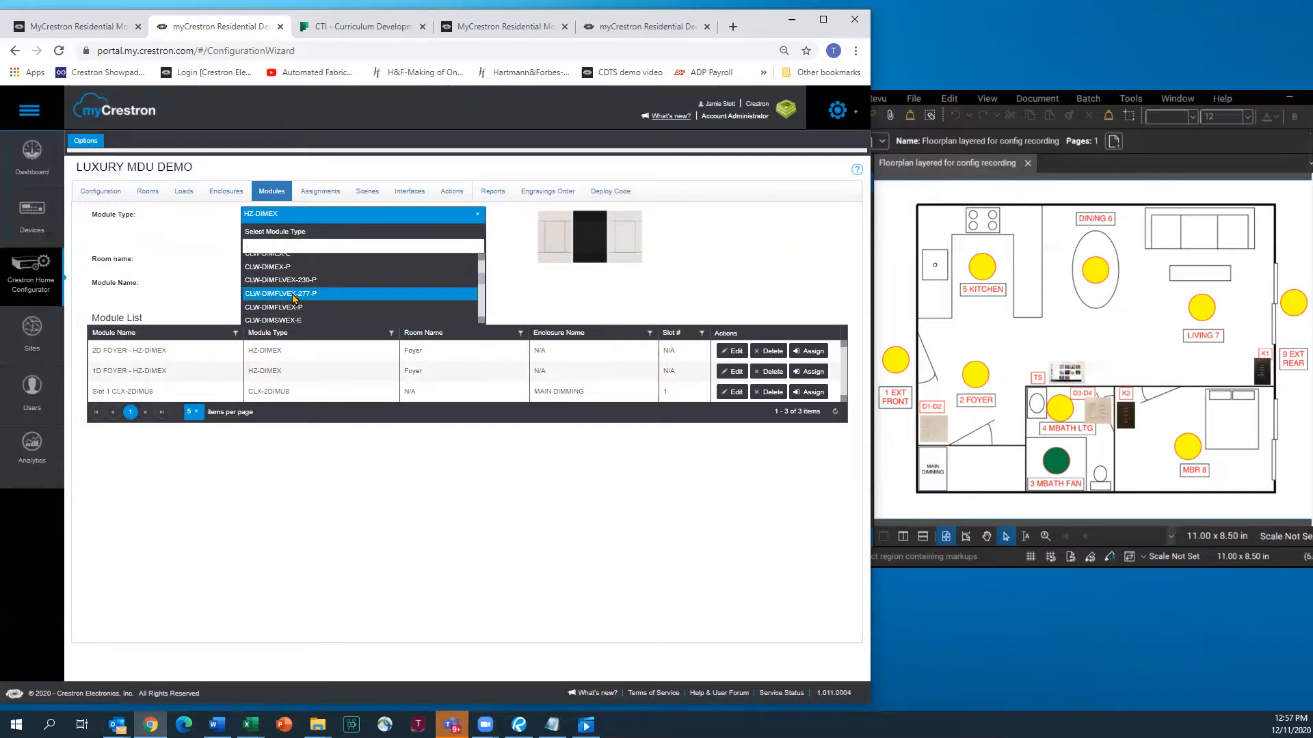
{"action": "scroll", "coordinate": [302, 291], "scroll_direction": "up", "scroll_amount": 3}
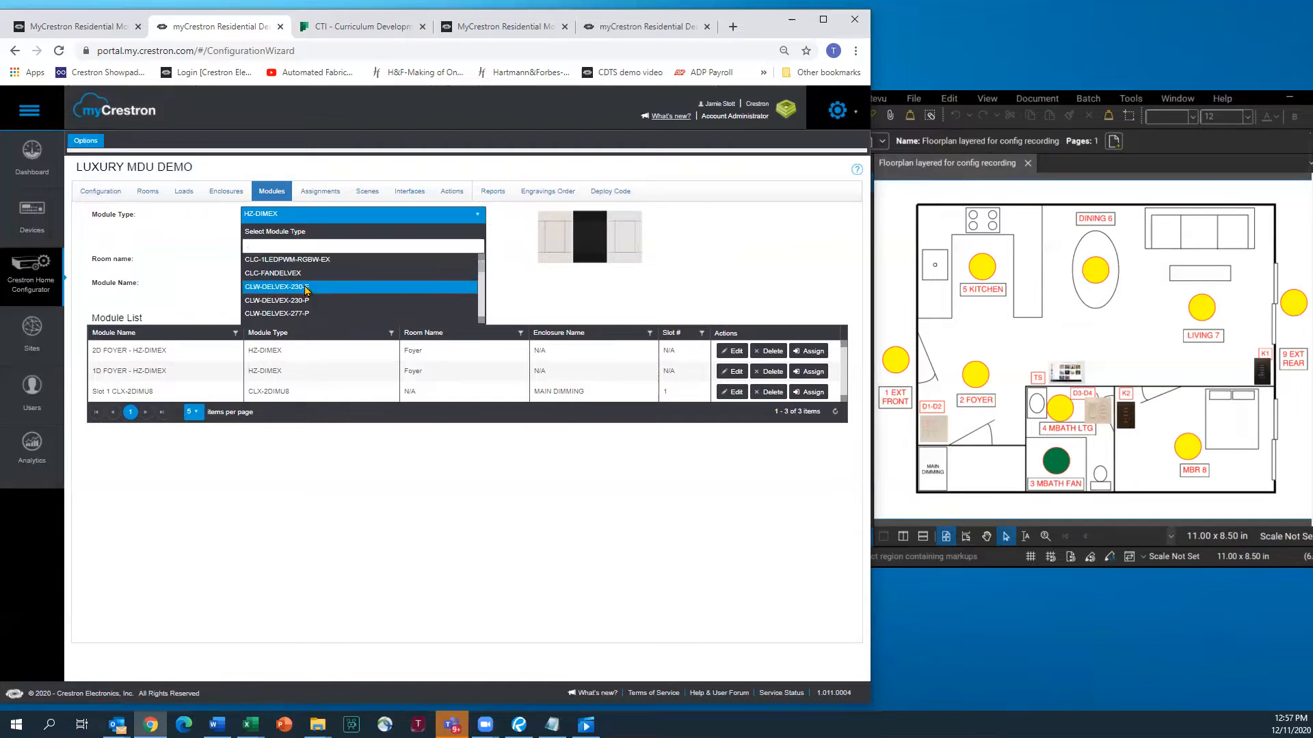
{"action": "scroll", "coordinate": [326, 280], "scroll_direction": "down", "scroll_amount": 1}
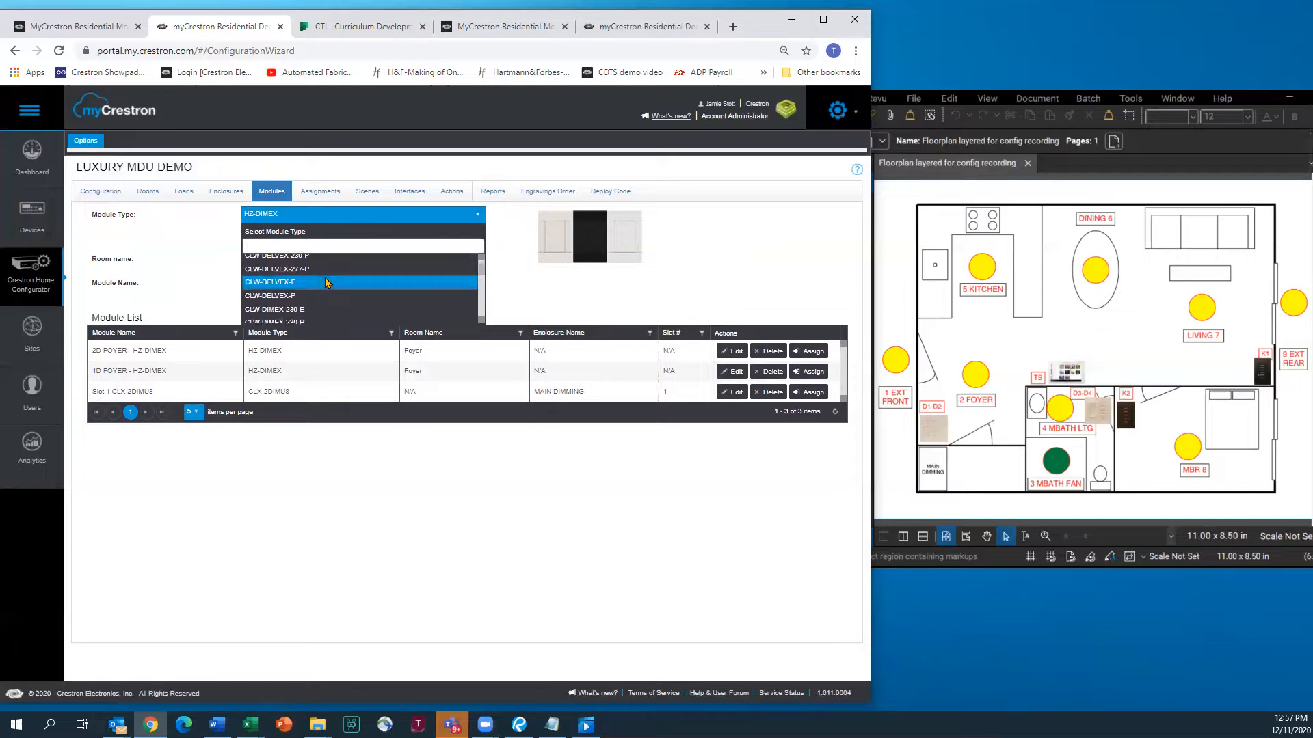
{"action": "scroll", "coordinate": [325, 282], "scroll_direction": "down", "scroll_amount": 1}
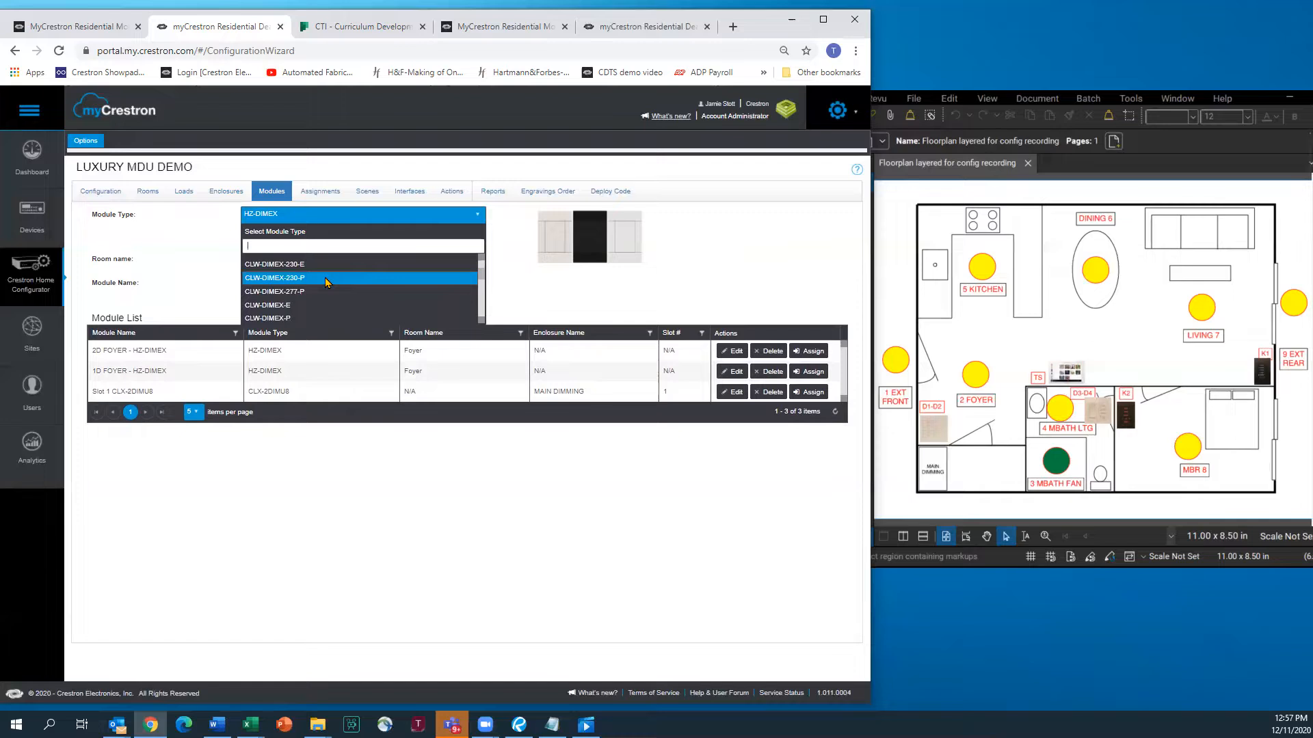
{"action": "scroll", "coordinate": [325, 282], "scroll_direction": "down", "scroll_amount": 3}
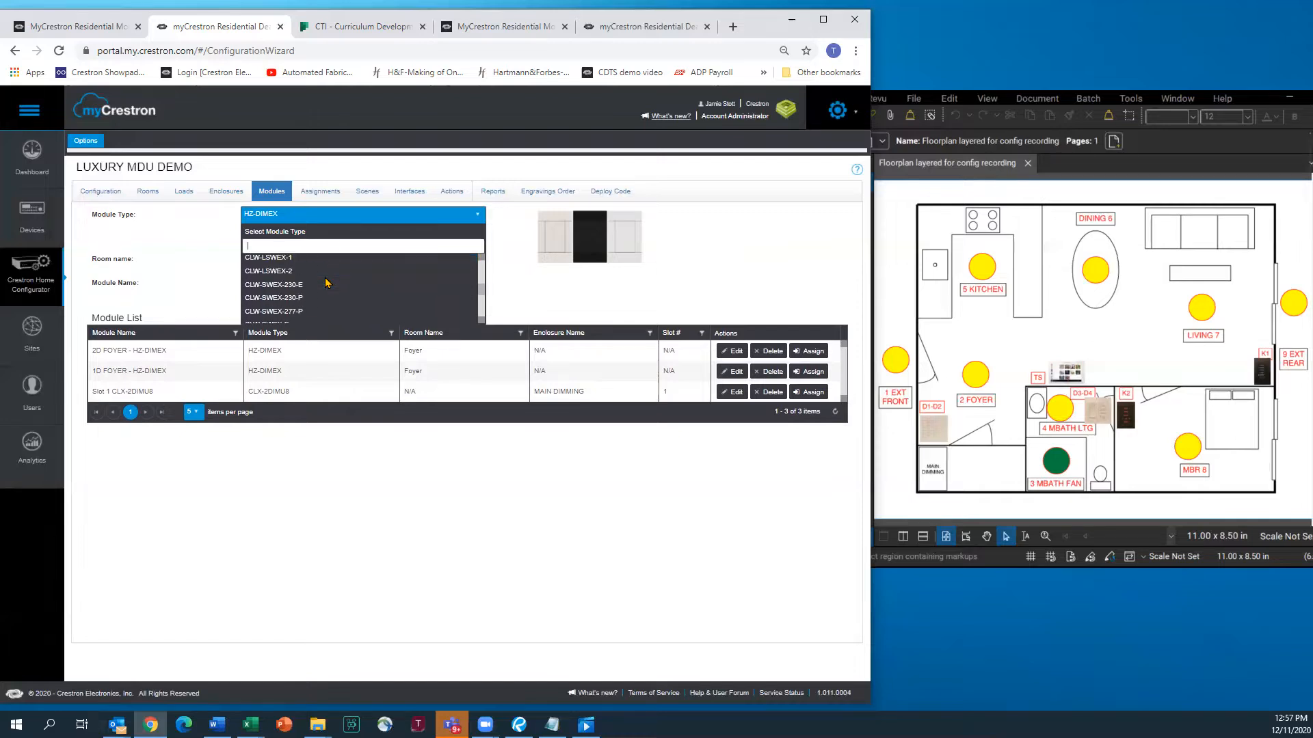
{"action": "scroll", "coordinate": [326, 282], "scroll_direction": "down", "scroll_amount": 1}
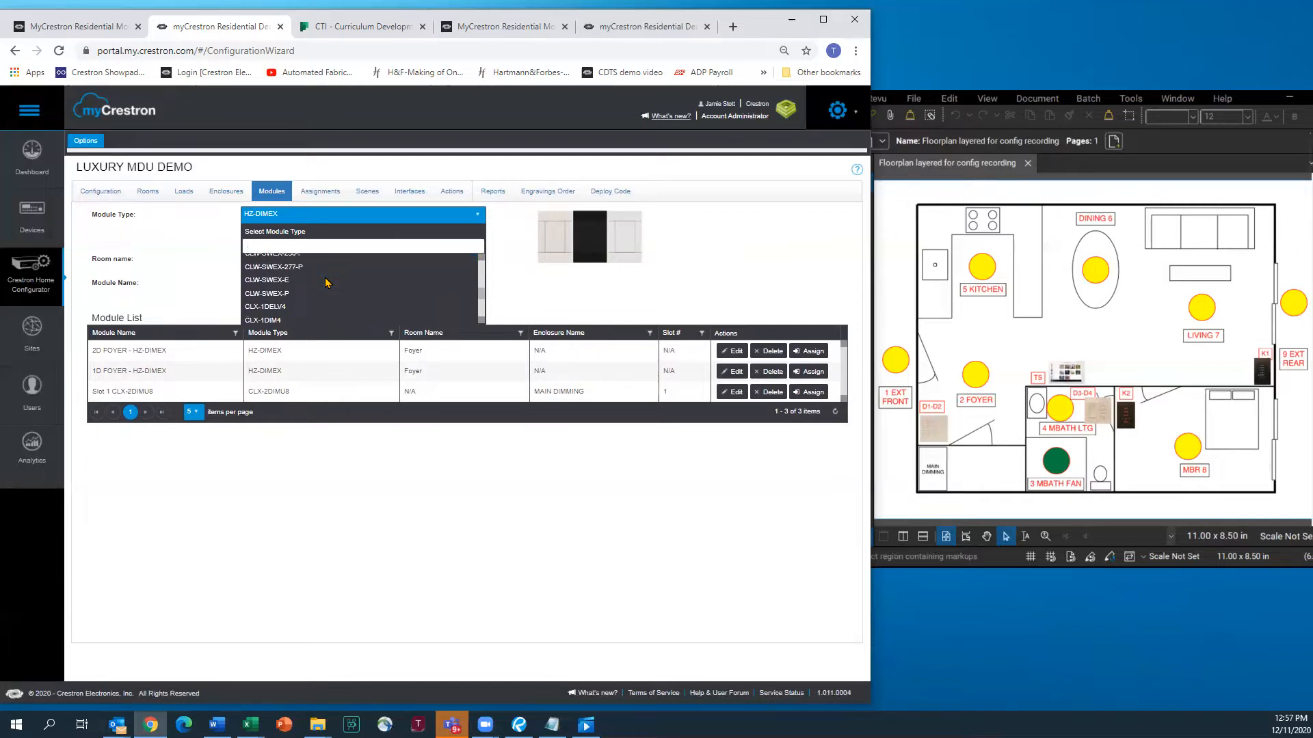
{"action": "left_click", "coordinate": [261, 296]}
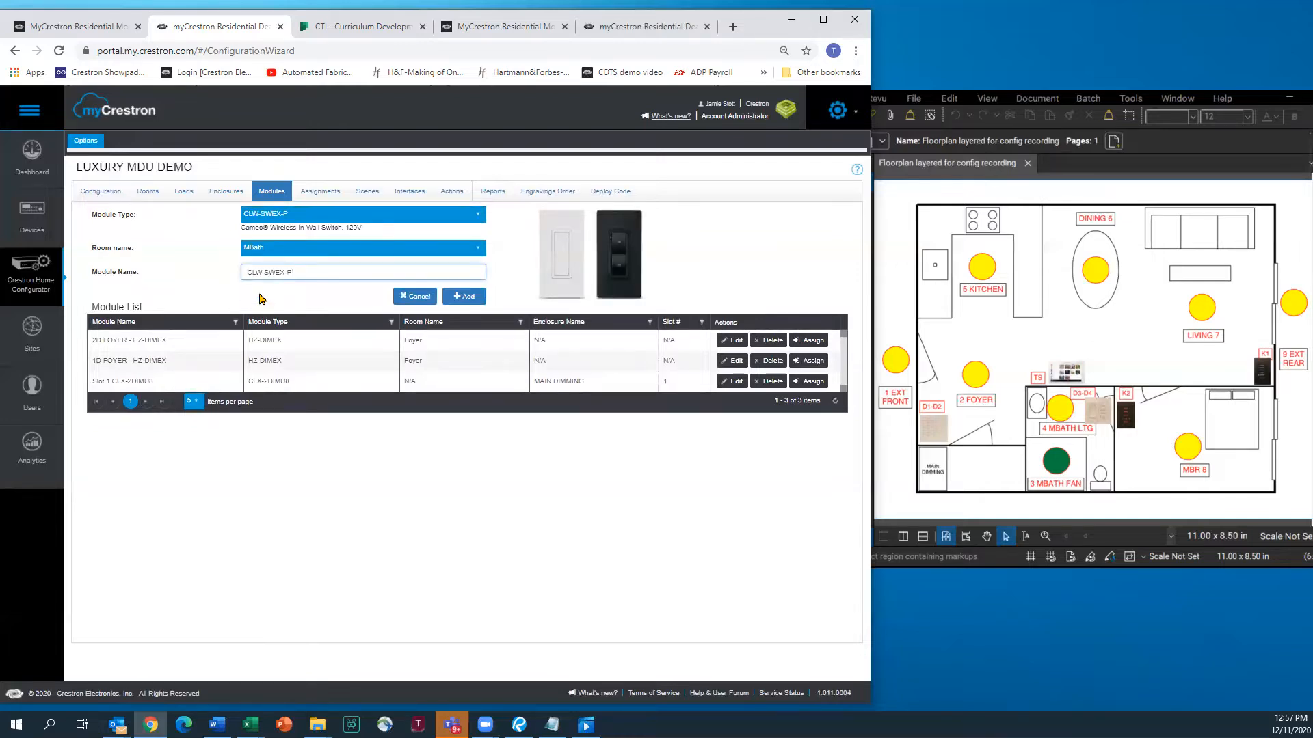
{"action": "left_click", "coordinate": [247, 274]}
{"action": "type", "text": "3"}
{"action": "type", "text": "0"}
{"action": "type", "text": " M"}
{"action": "type", "text": "BATH"}
{"action": "type", "text": " FAN"}
{"action": "type", "text": " -"}
{"action": "left_click", "coordinate": [459, 295]}
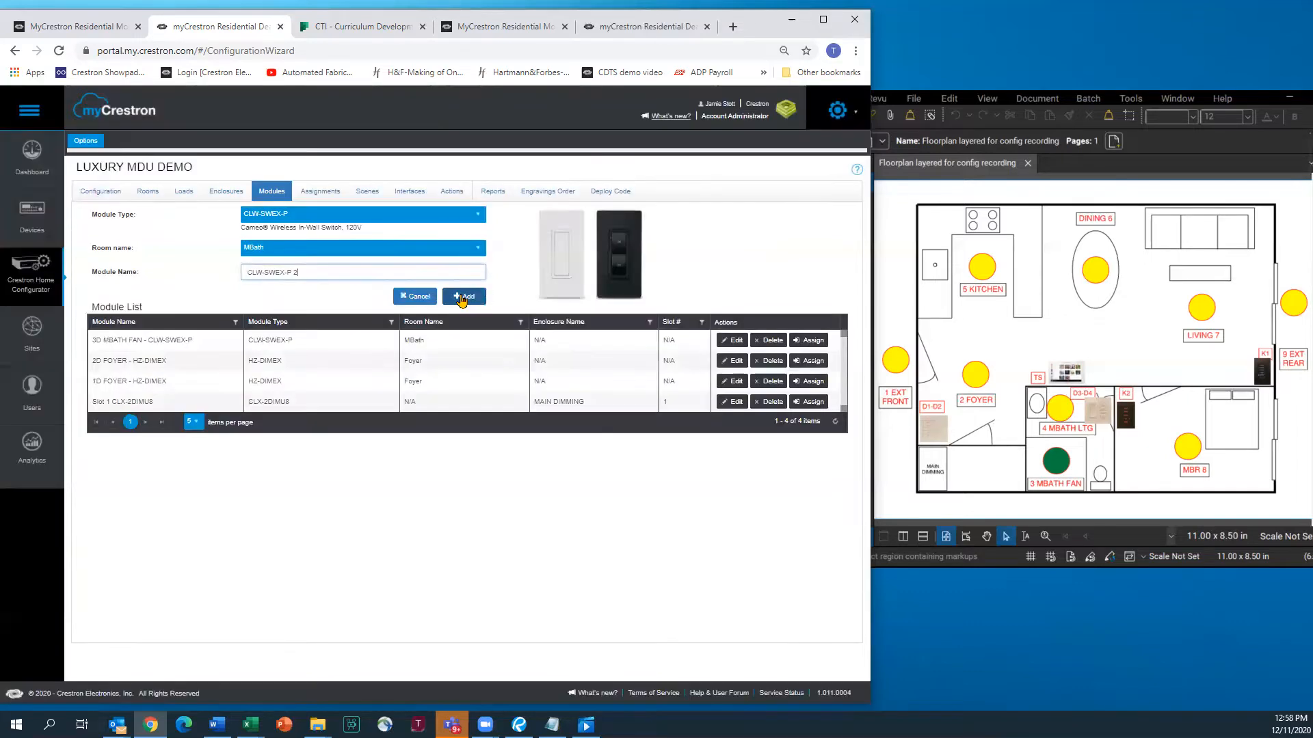
Add a CLW-DELVEX-P dimmer named '4D MBATH LTS -' to MBath, then go to Assignments
{"action": "left_click", "coordinate": [469, 222]}
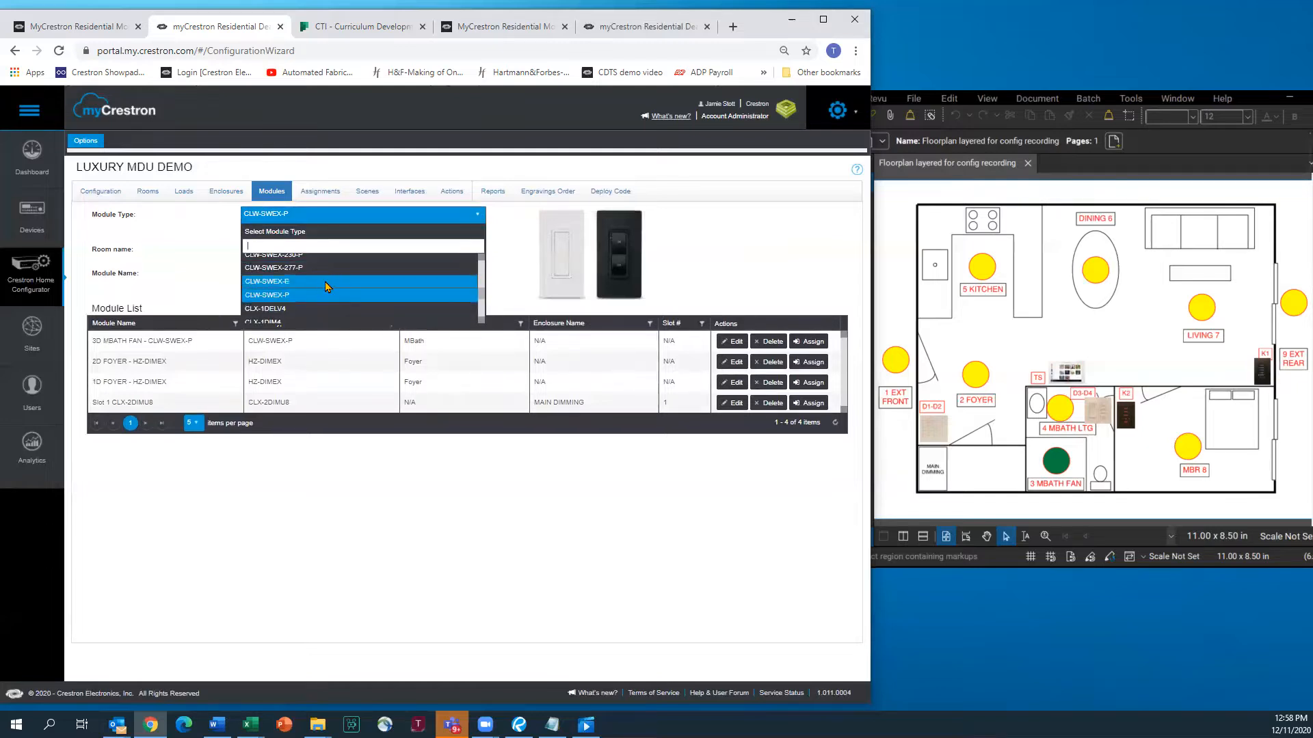
{"action": "scroll", "coordinate": [326, 283], "scroll_direction": "up", "scroll_amount": 3}
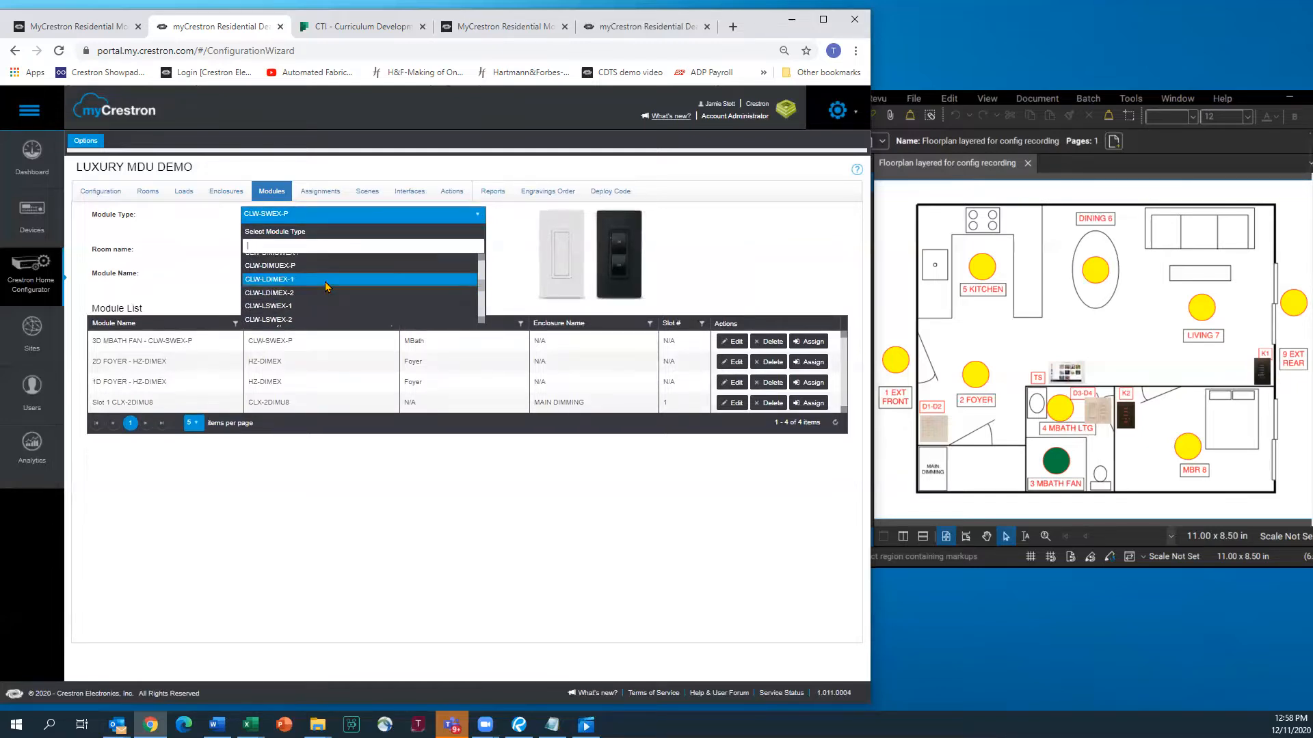
{"action": "scroll", "coordinate": [325, 282], "scroll_direction": "up", "scroll_amount": 4}
{"action": "scroll", "coordinate": [325, 282], "scroll_direction": "up", "scroll_amount": 3}
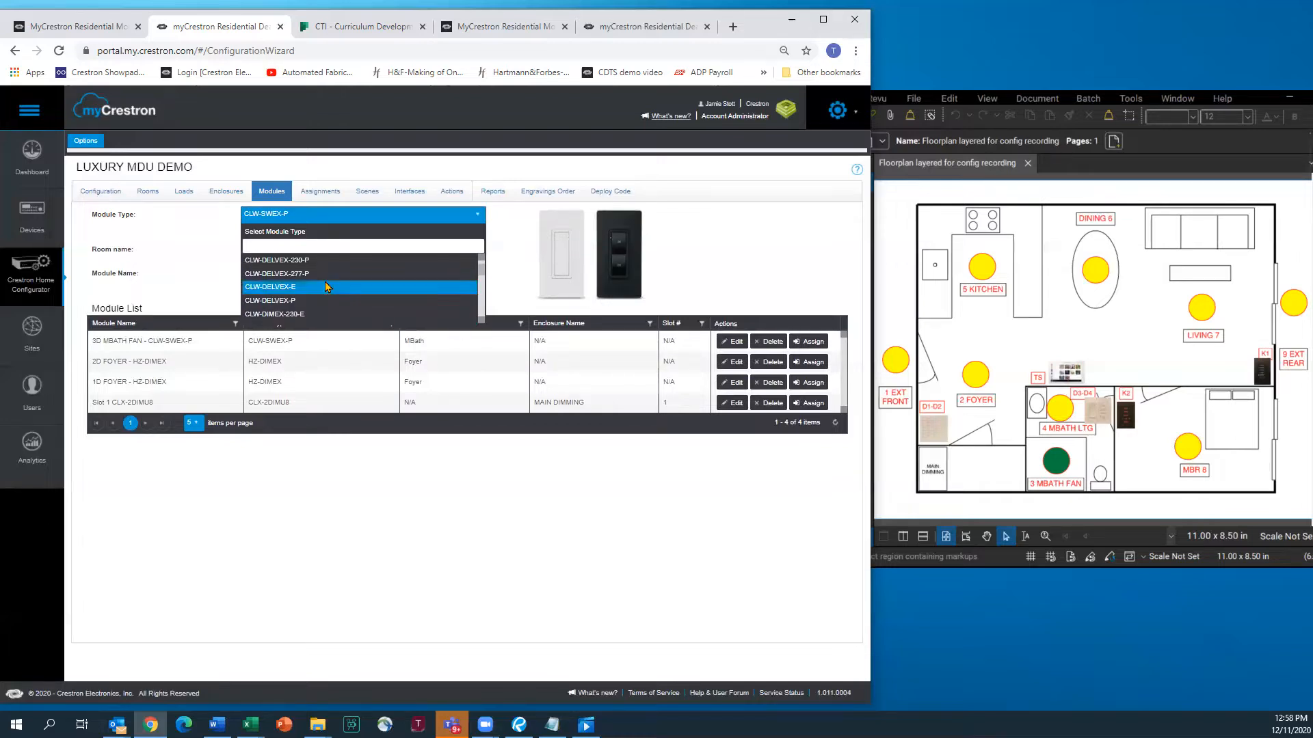
{"action": "left_click", "coordinate": [272, 301]}
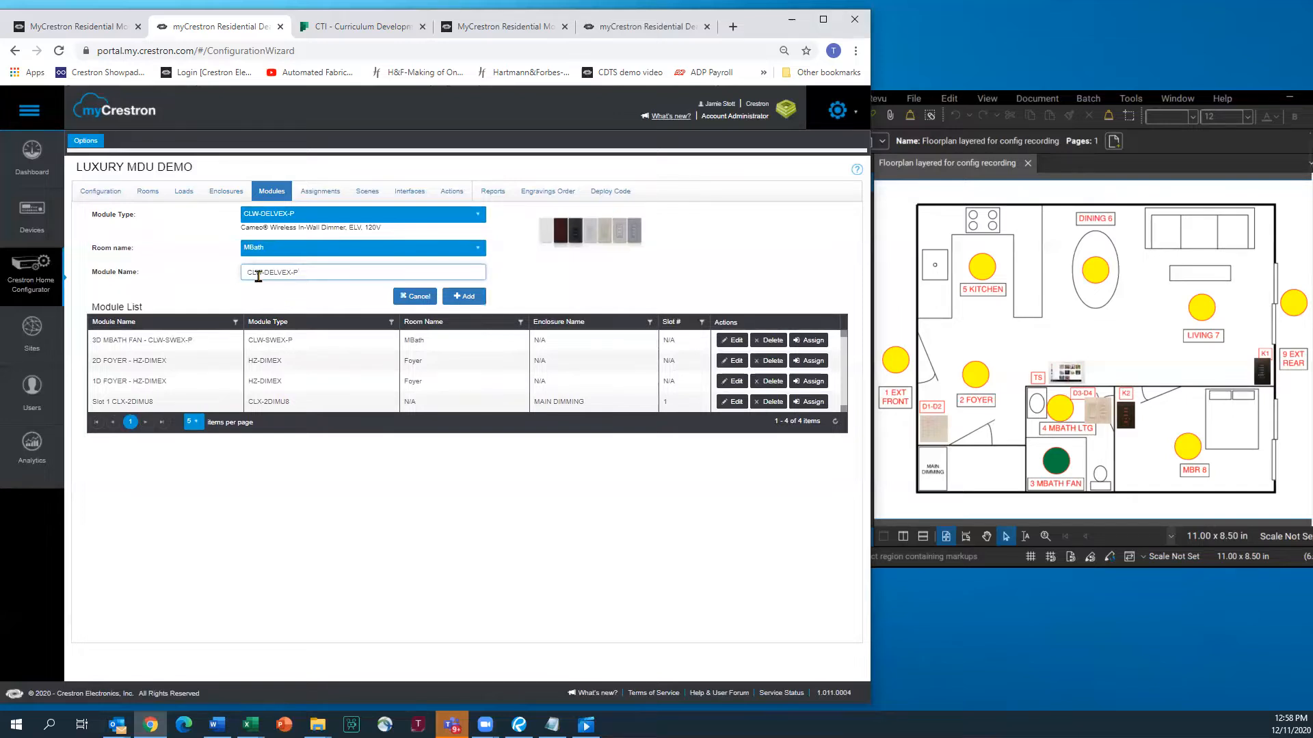
{"action": "left_click", "coordinate": [248, 272]}
{"action": "type", "text": "4D MBATH LTS -"}
{"action": "left_click", "coordinate": [458, 297]}
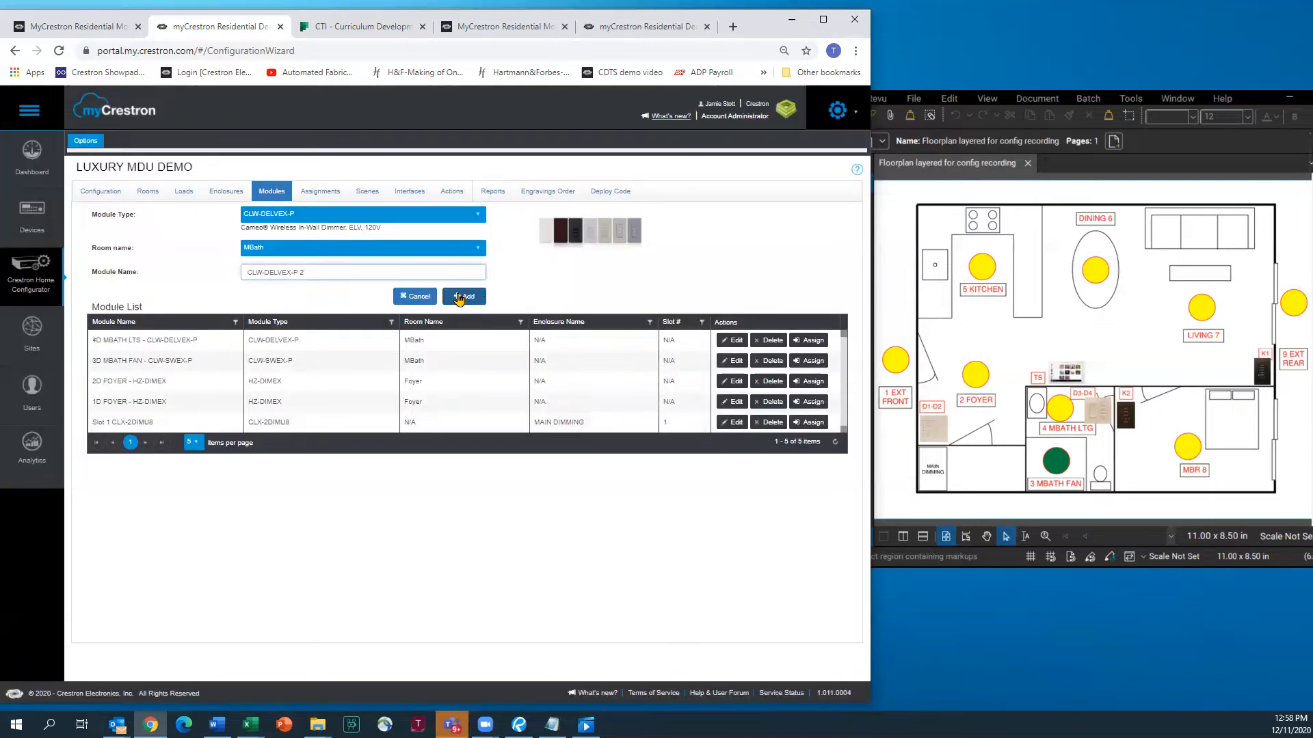
{"action": "left_click", "coordinate": [322, 194]}
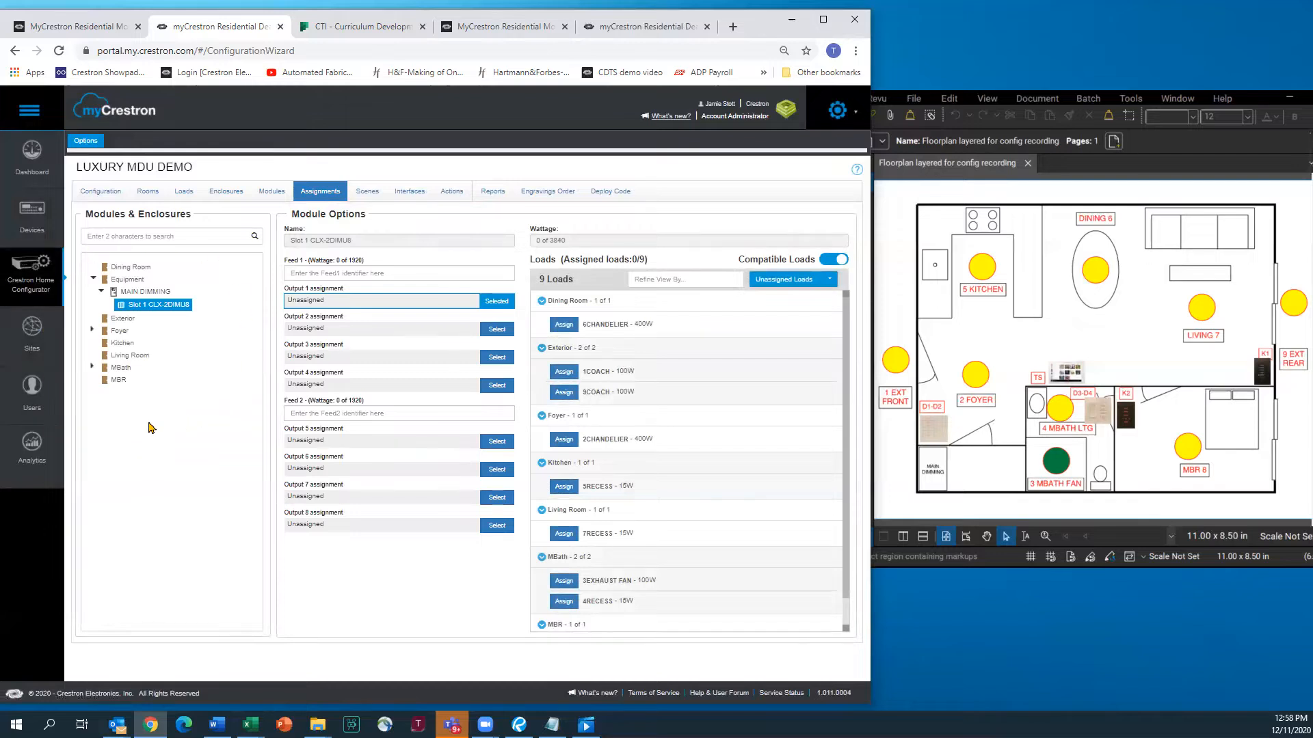
Set the dimmer module's Feed 1 to circuit 1 and Feed 2 to circuit 2
{"action": "left_click", "coordinate": [93, 331]}
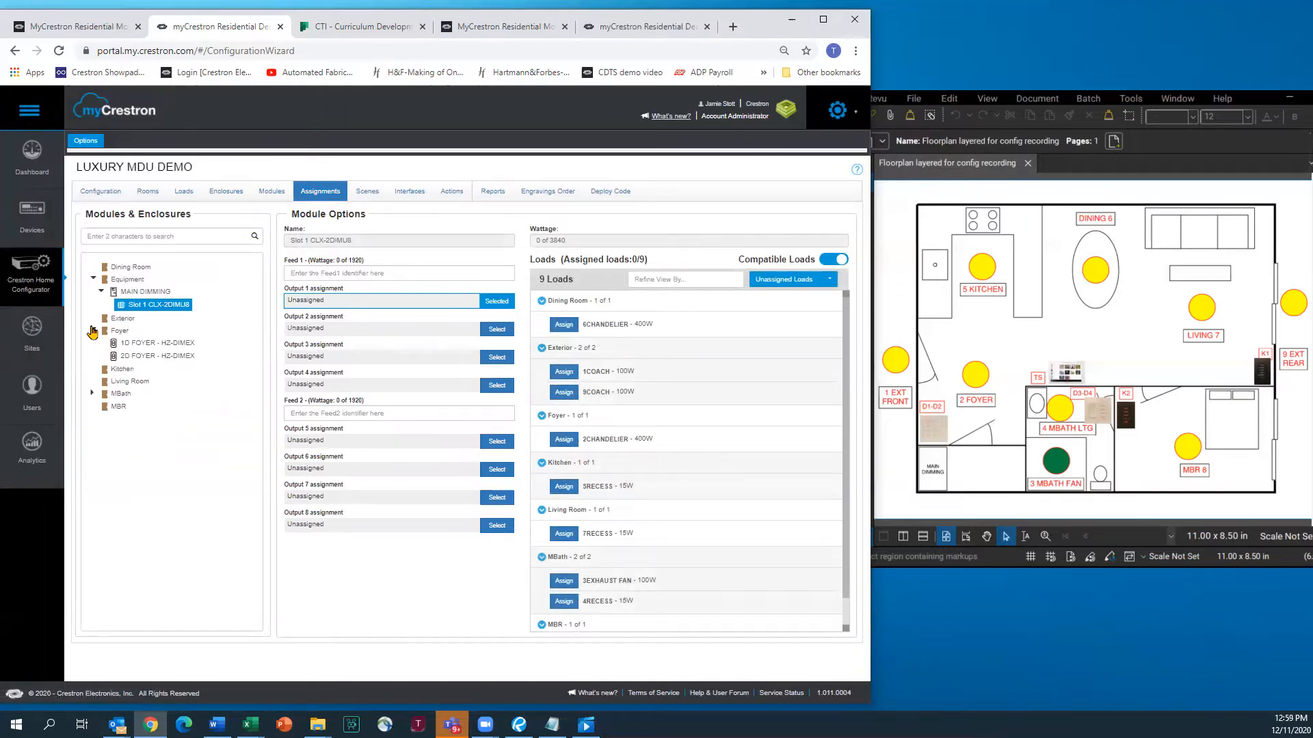
{"action": "left_click", "coordinate": [92, 394]}
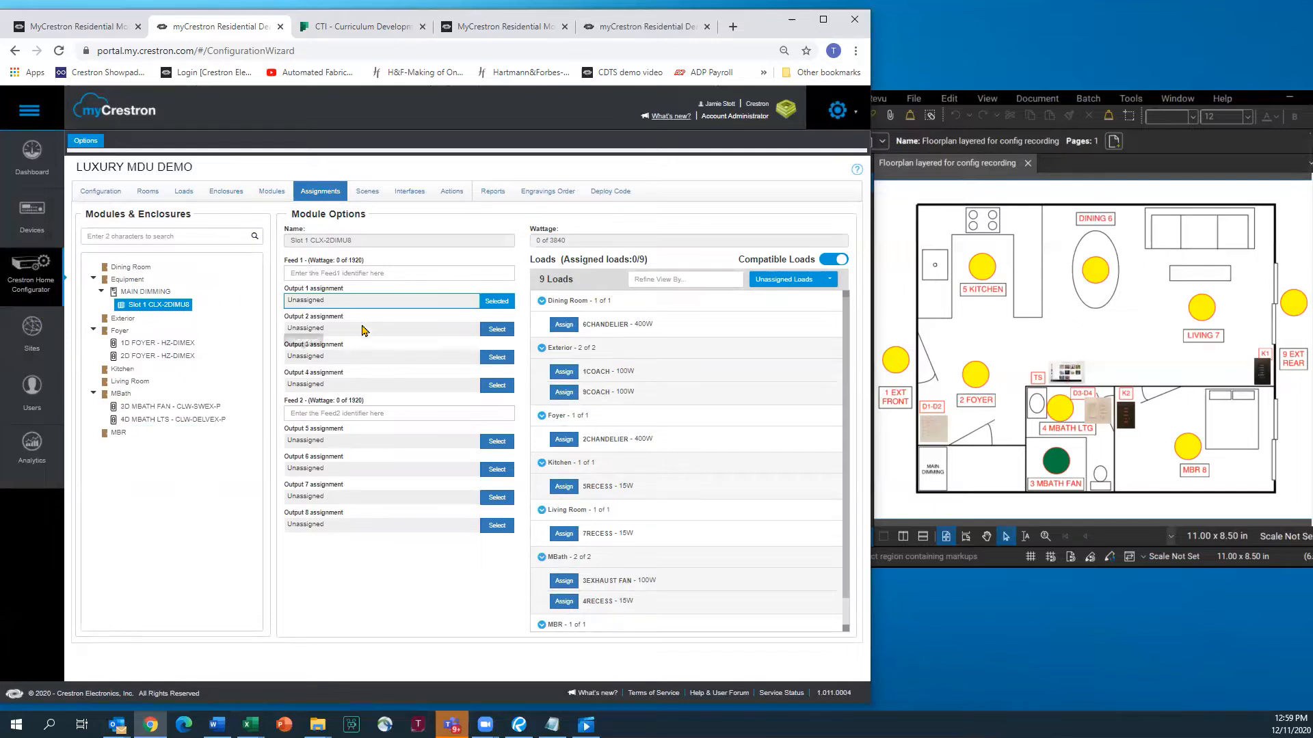
{"action": "left_click", "coordinate": [356, 274]}
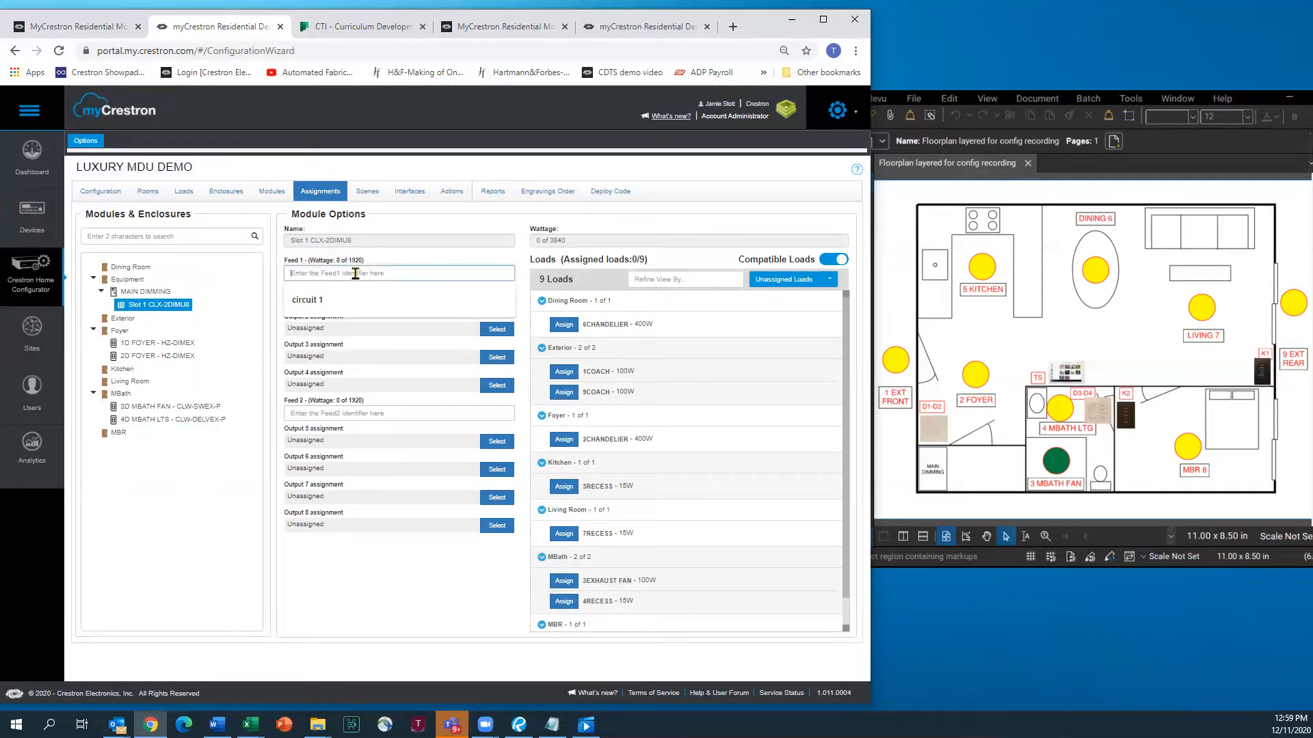
{"action": "left_click", "coordinate": [334, 304]}
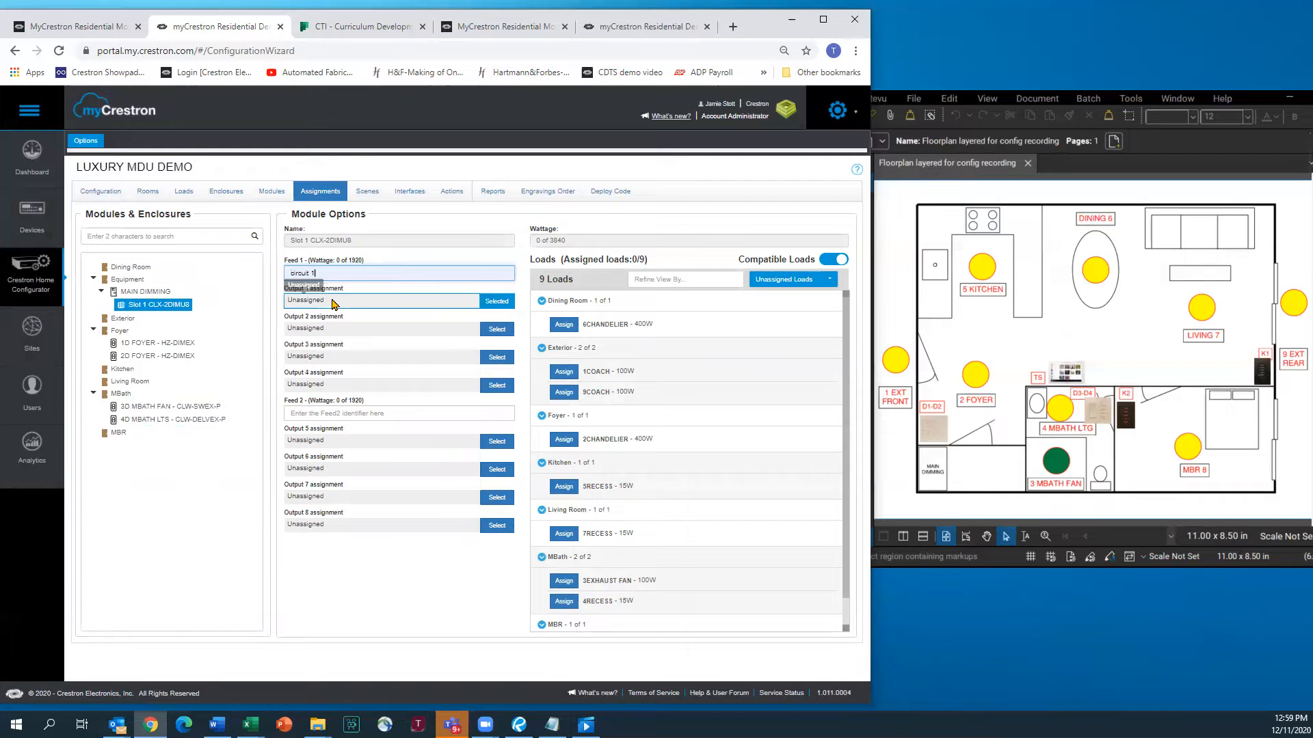
{"action": "left_click", "coordinate": [381, 413]}
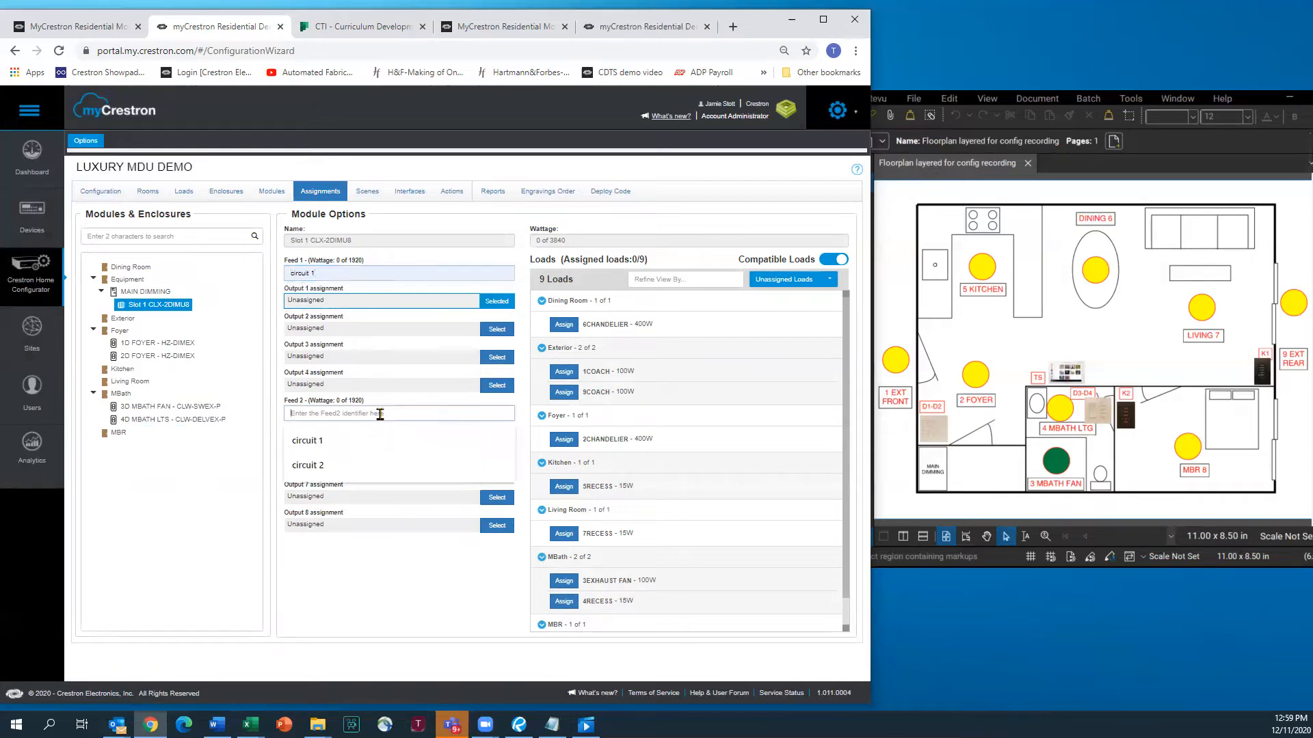
{"action": "left_click", "coordinate": [328, 470]}
Assign 5RECESS, 6CHANDELIER, 7RECESS, 8RECESS and 9COACH to outputs 5, 6, 7, 8 and 1
{"action": "left_click", "coordinate": [419, 441]}
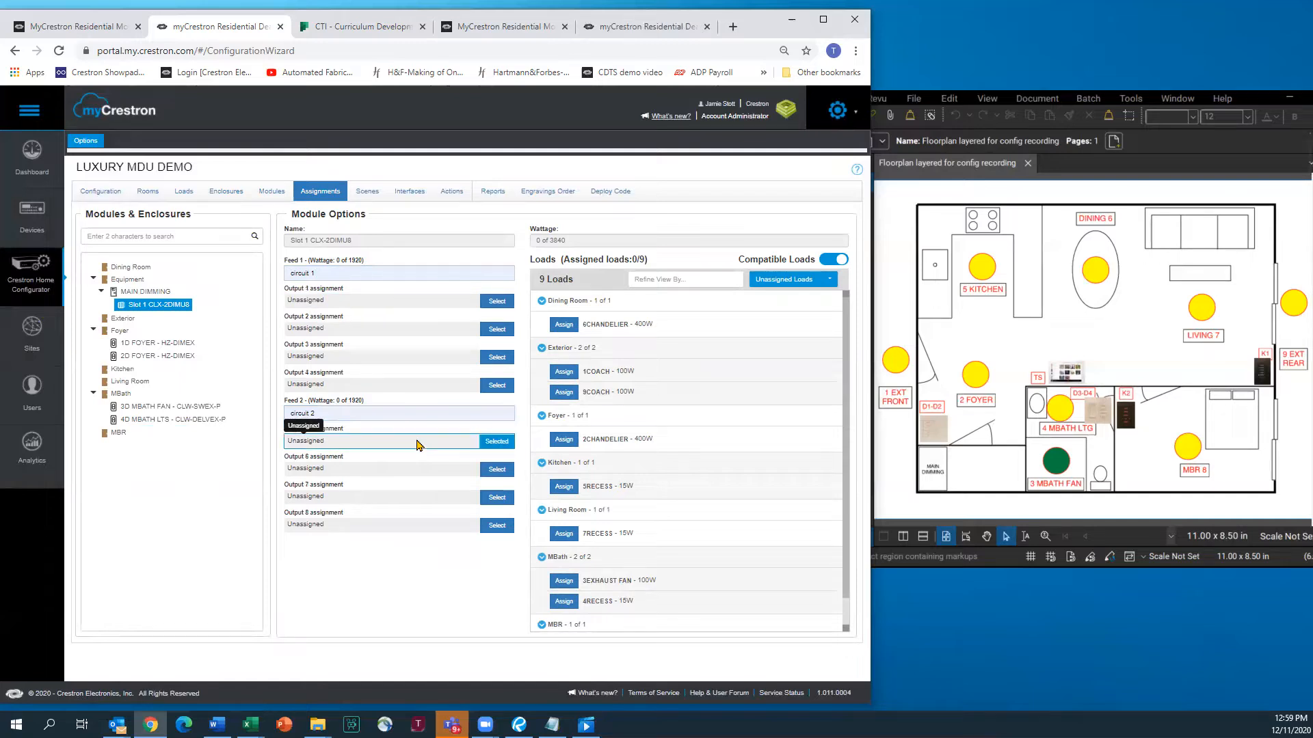
{"action": "left_click", "coordinate": [565, 486]}
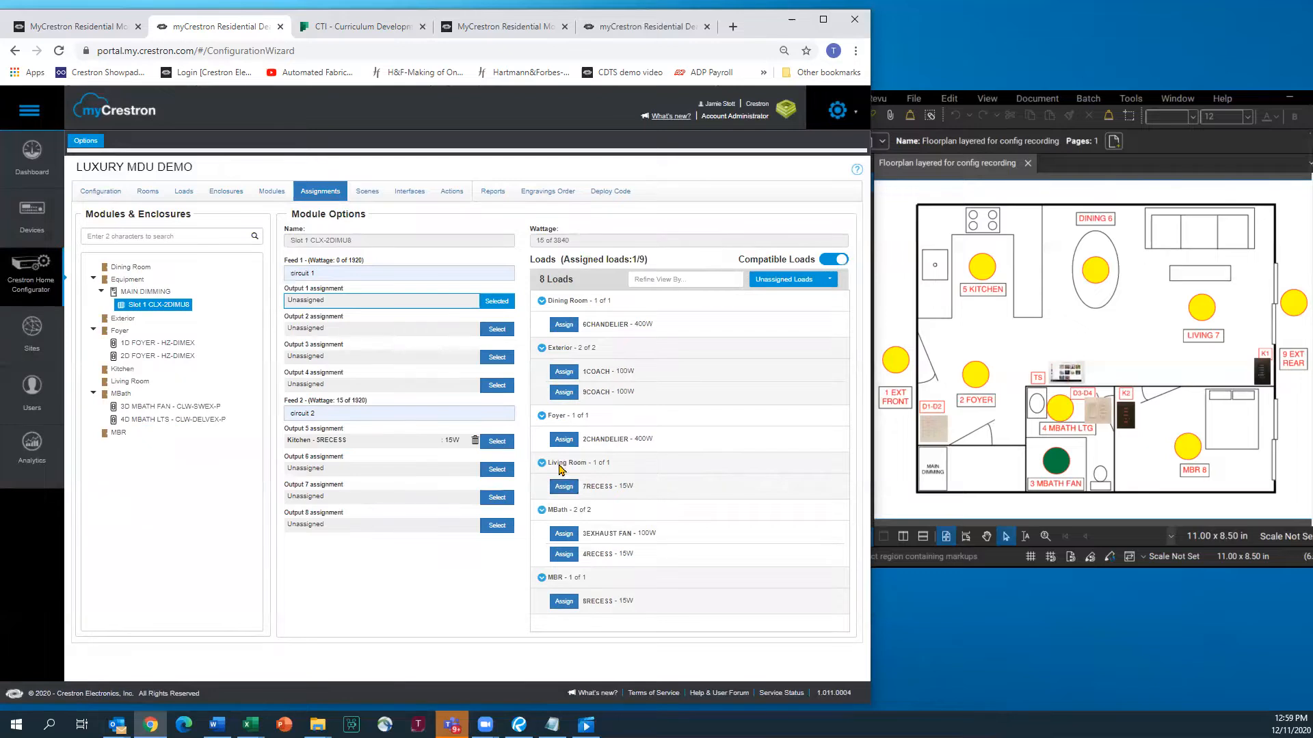
{"action": "left_click", "coordinate": [391, 471]}
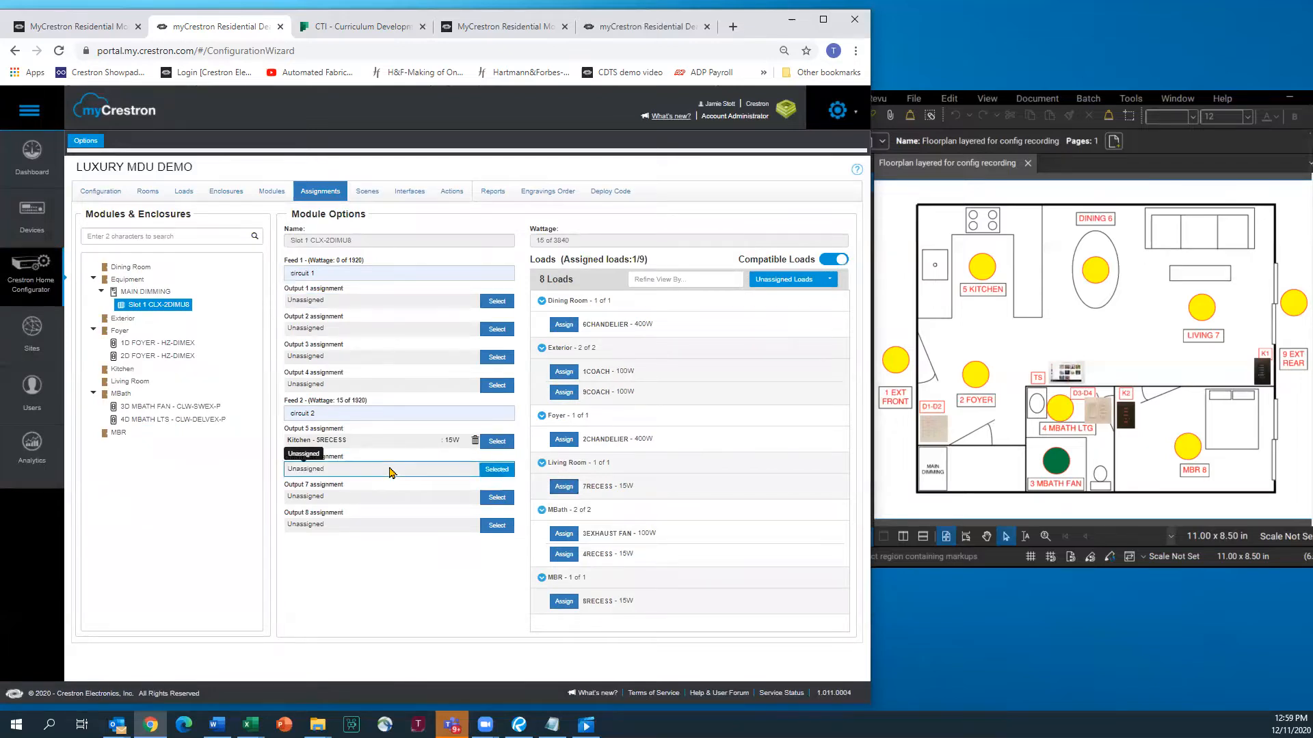
{"action": "left_click", "coordinate": [564, 325]}
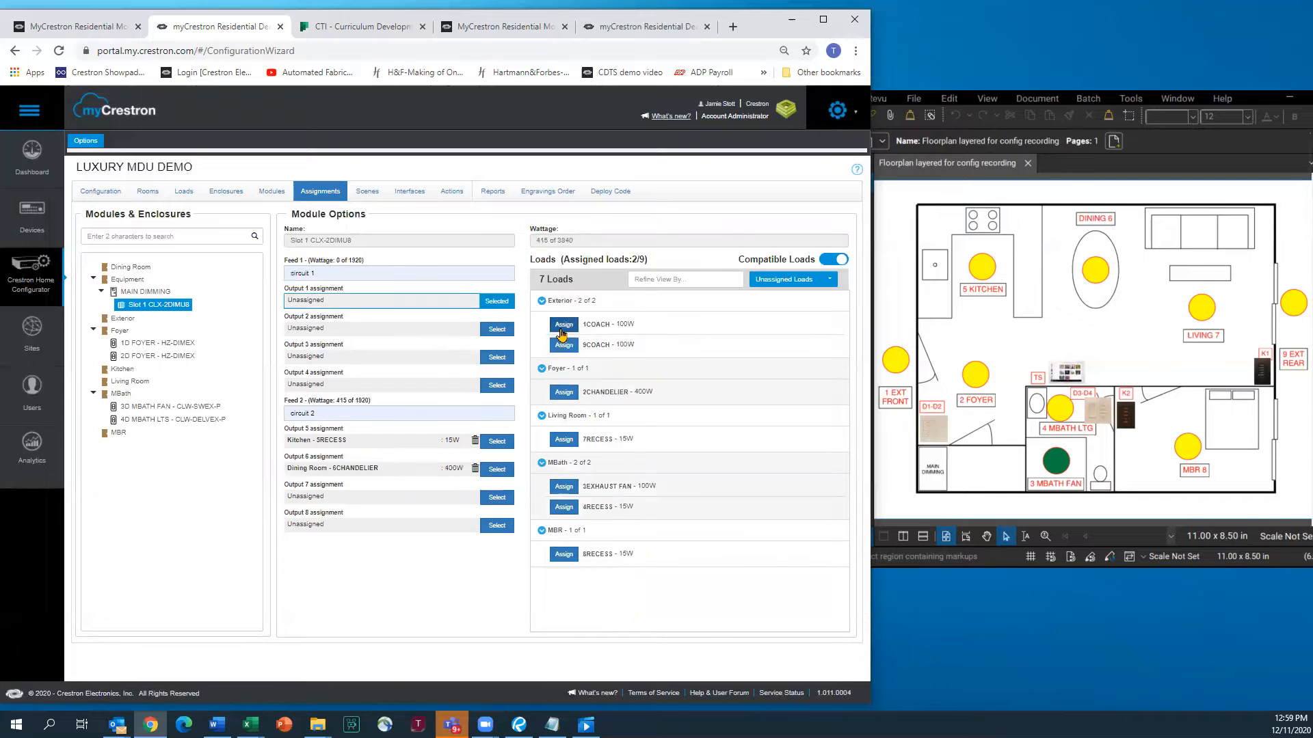
{"action": "left_click", "coordinate": [374, 504]}
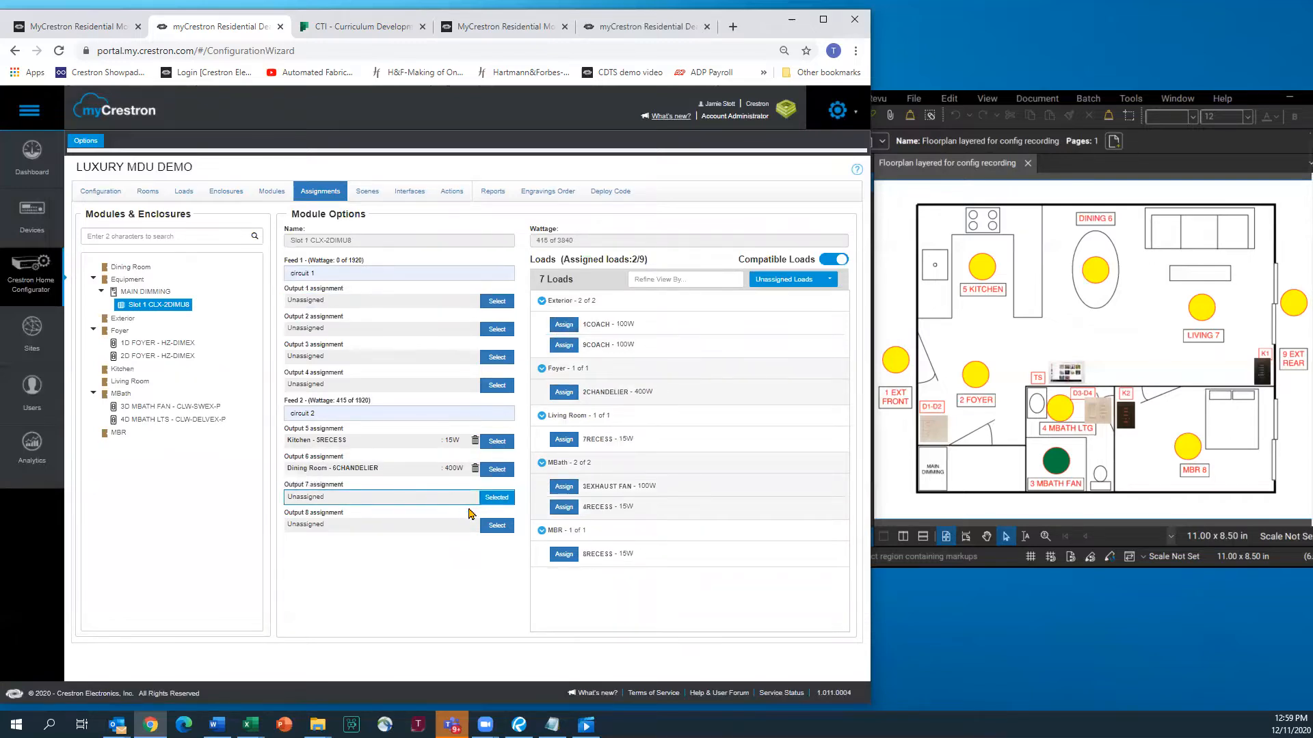
{"action": "left_click", "coordinate": [564, 439]}
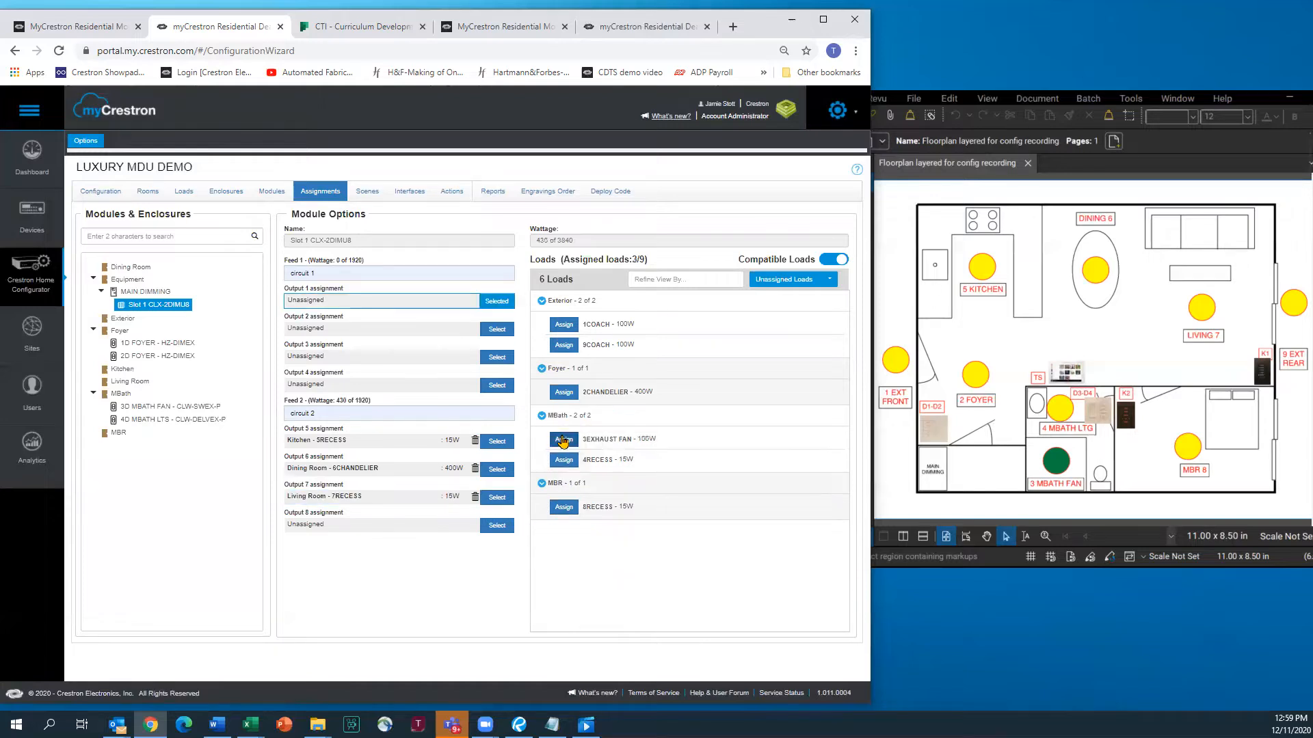
{"action": "left_click", "coordinate": [393, 528]}
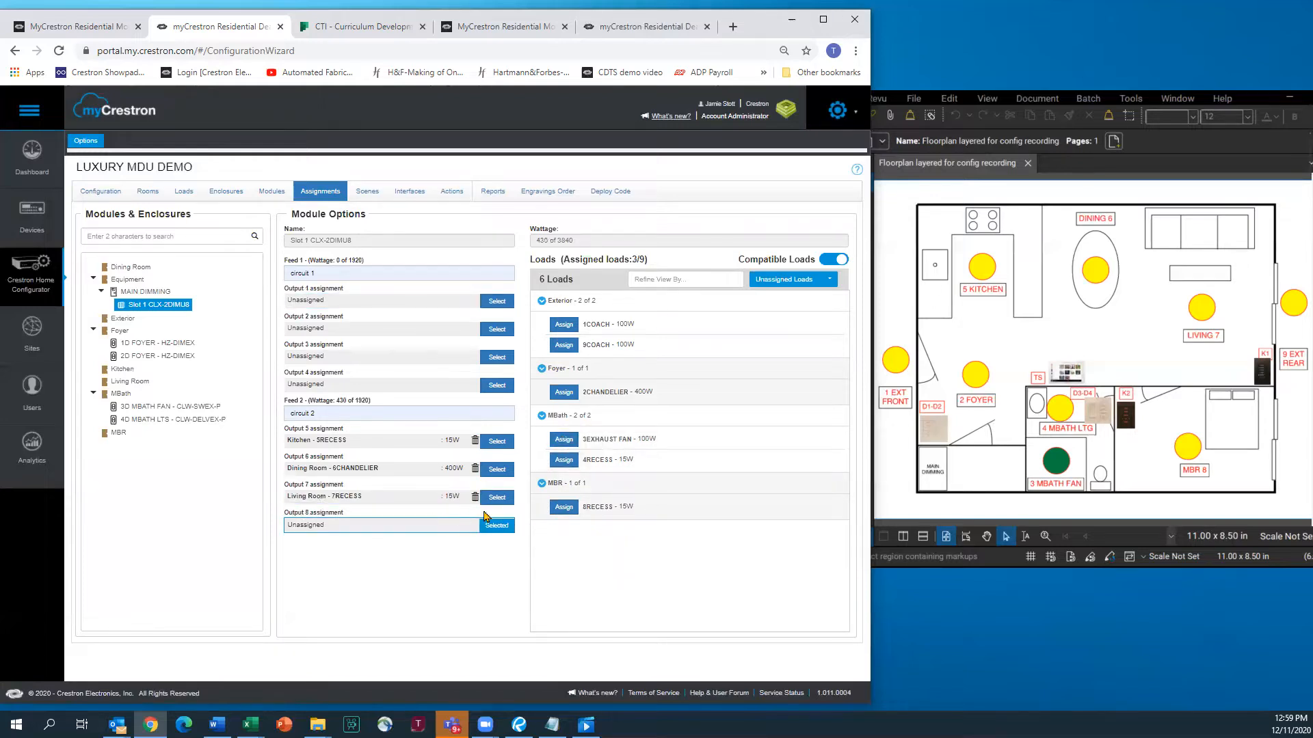
{"action": "left_click", "coordinate": [564, 507]}
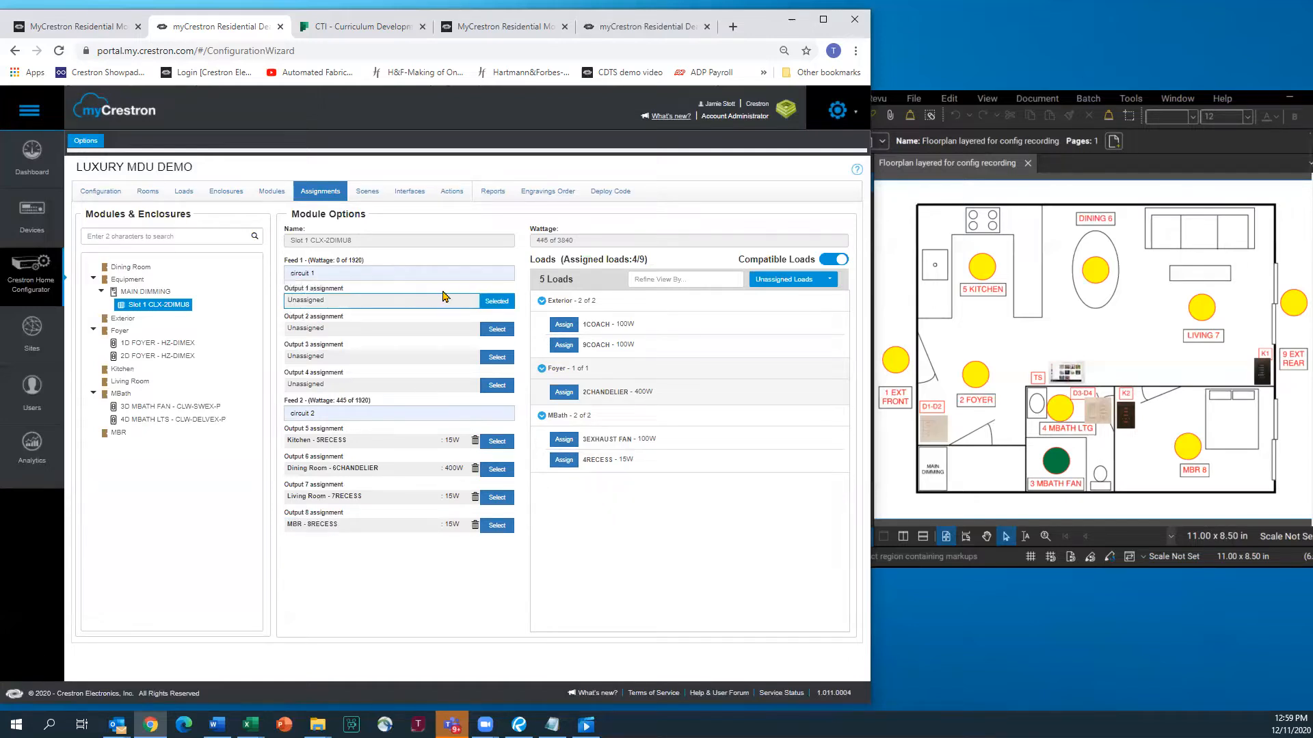
{"action": "left_click", "coordinate": [564, 347]}
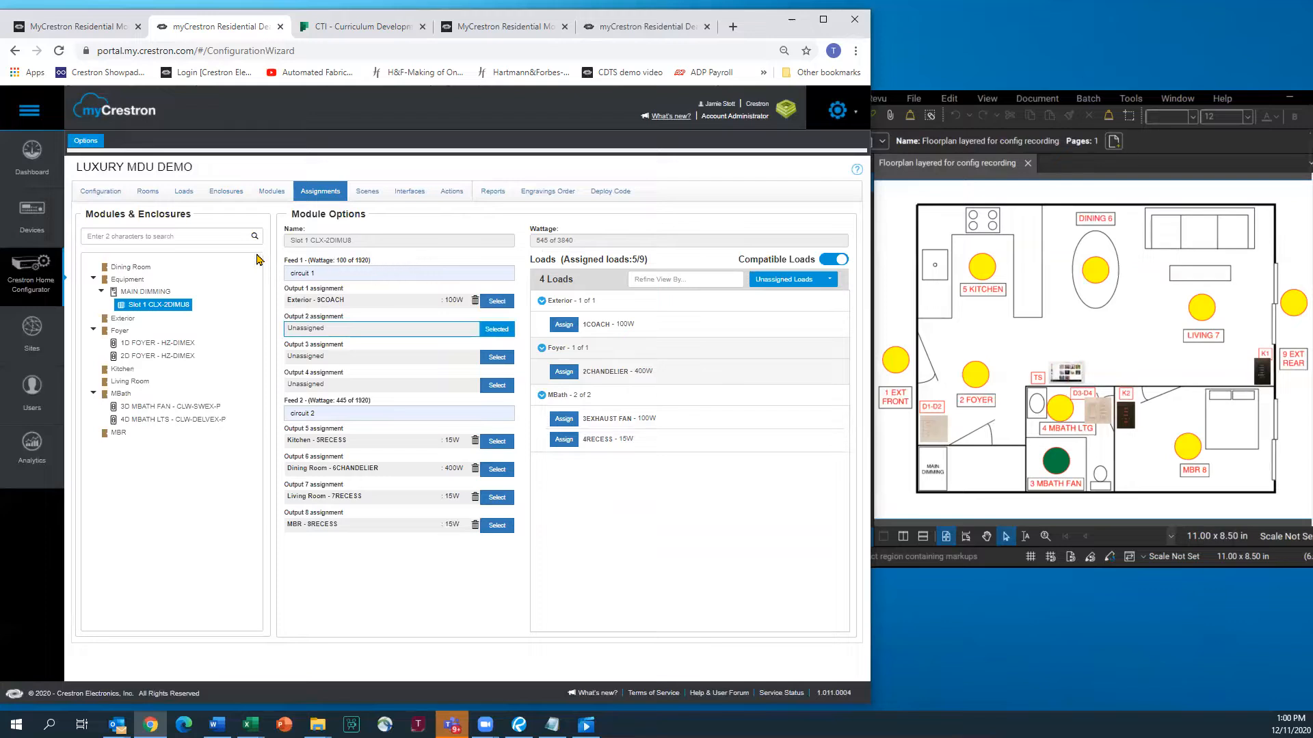
{"action": "left_click", "coordinate": [164, 344]}
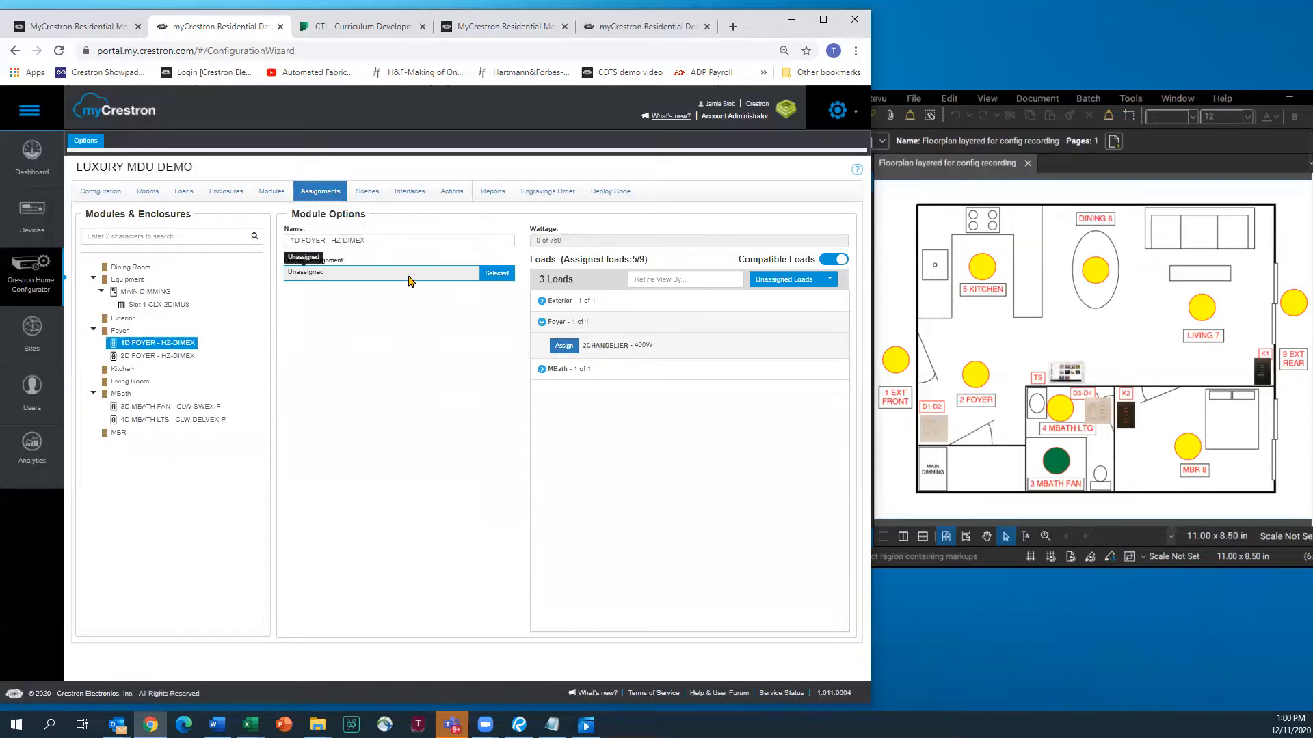
Assign 1COACH, 2CHANDELIER, 3EXHAUST FAN and 4RECESS to 1D FOYER, 2D FOYER, 3D MBATH FAN and 4D MBATH LTS
{"action": "left_click", "coordinate": [541, 301]}
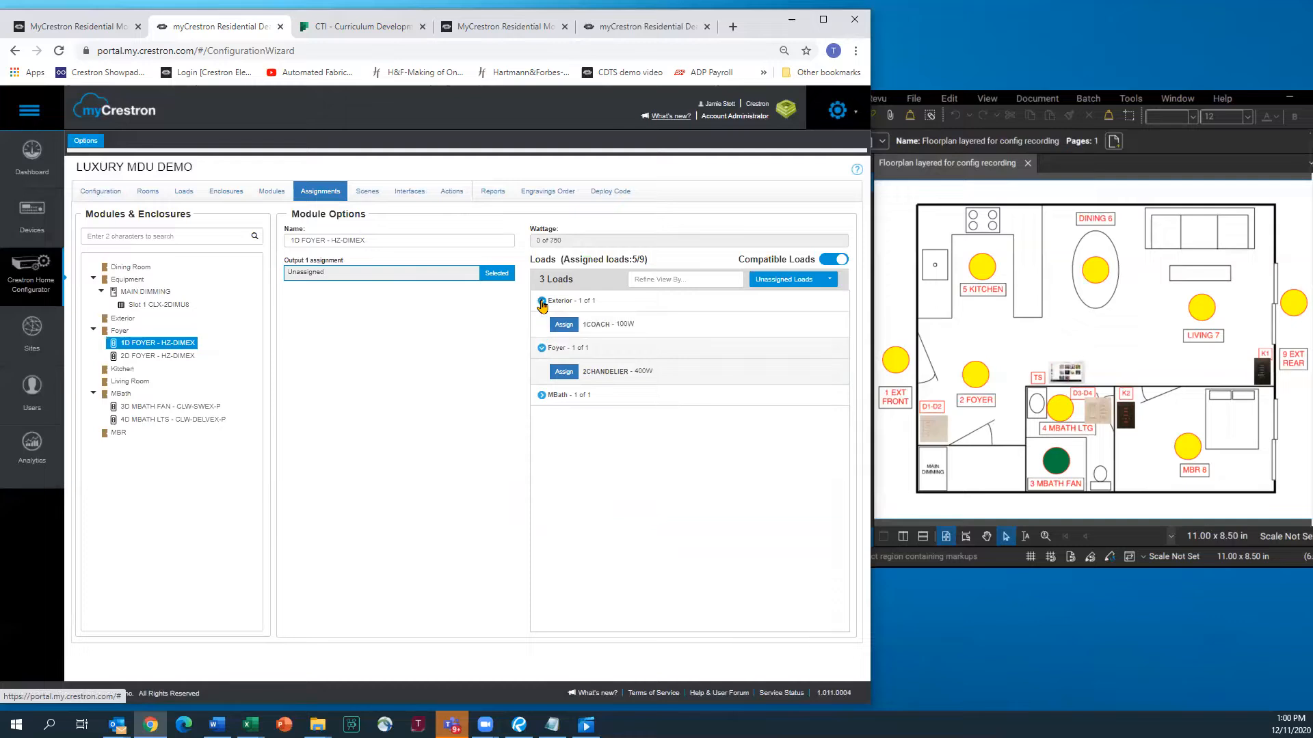
{"action": "left_click", "coordinate": [564, 325]}
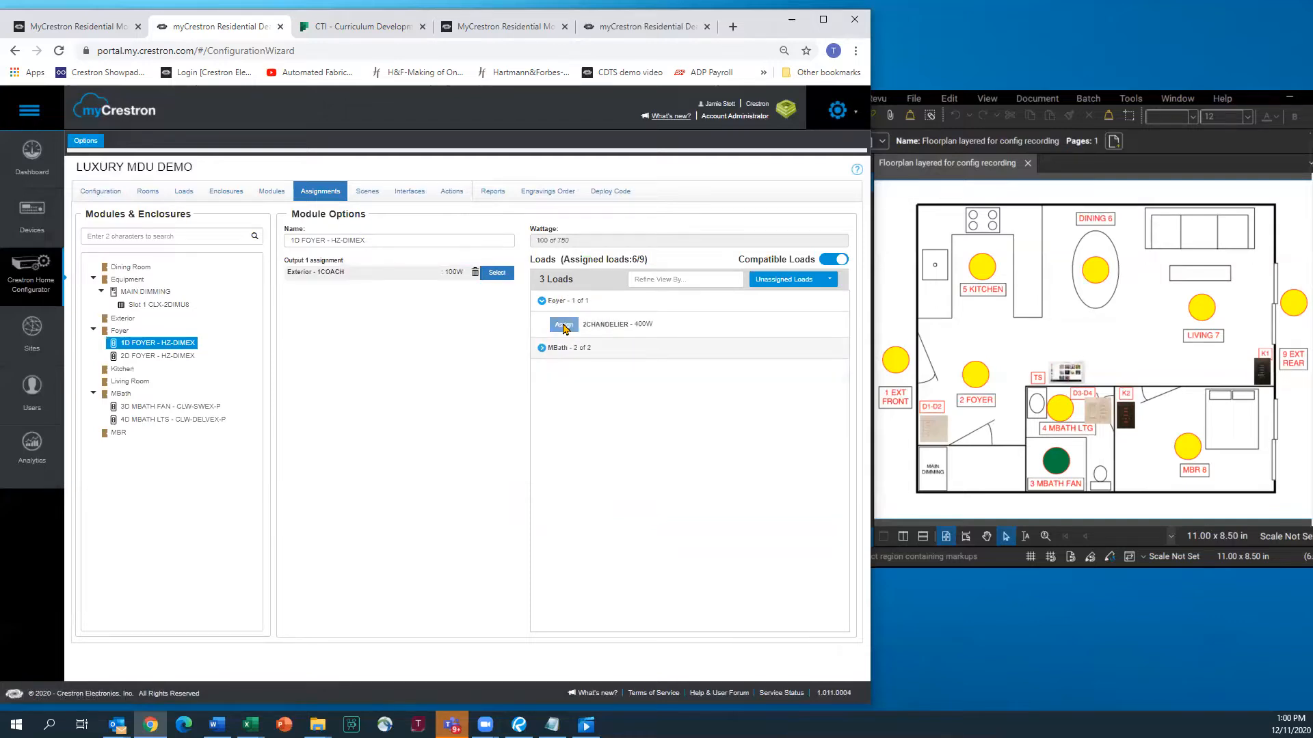
{"action": "left_click", "coordinate": [158, 356]}
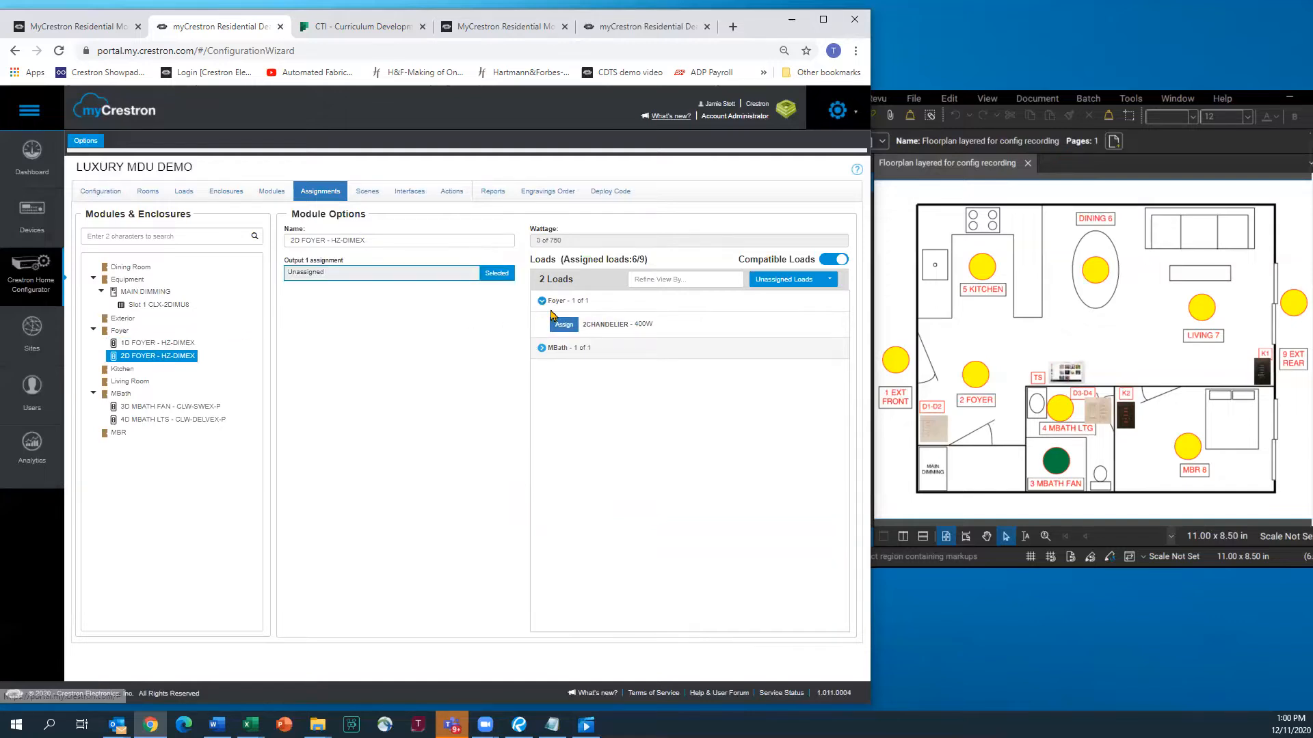
{"action": "left_click", "coordinate": [564, 326]}
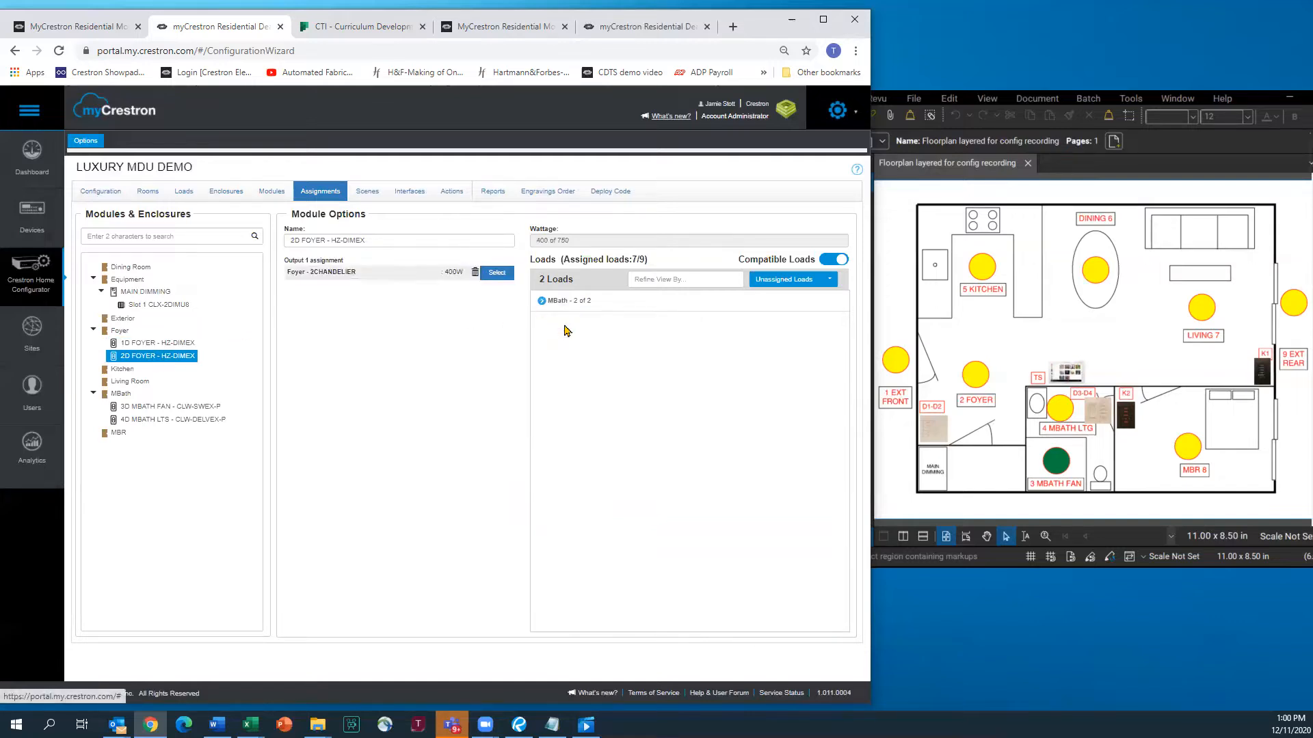
{"action": "left_click", "coordinate": [151, 406]}
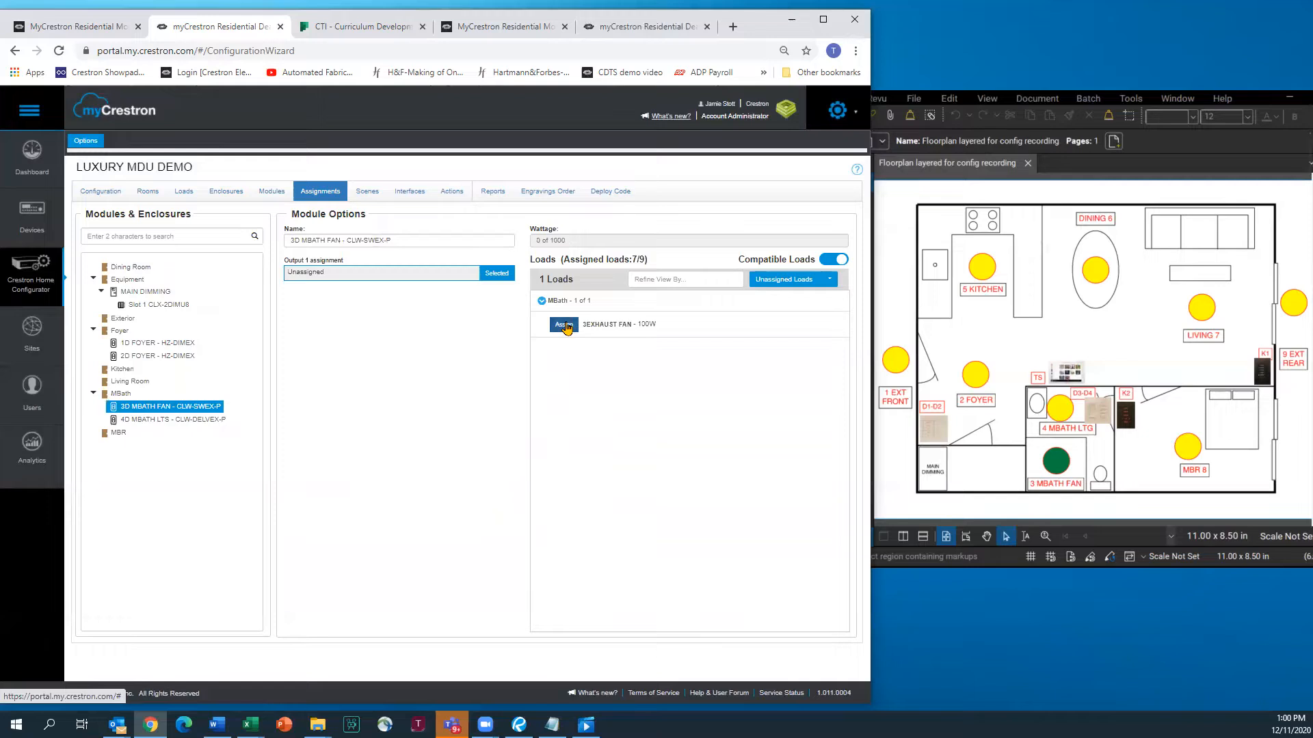
{"action": "left_click", "coordinate": [839, 262]}
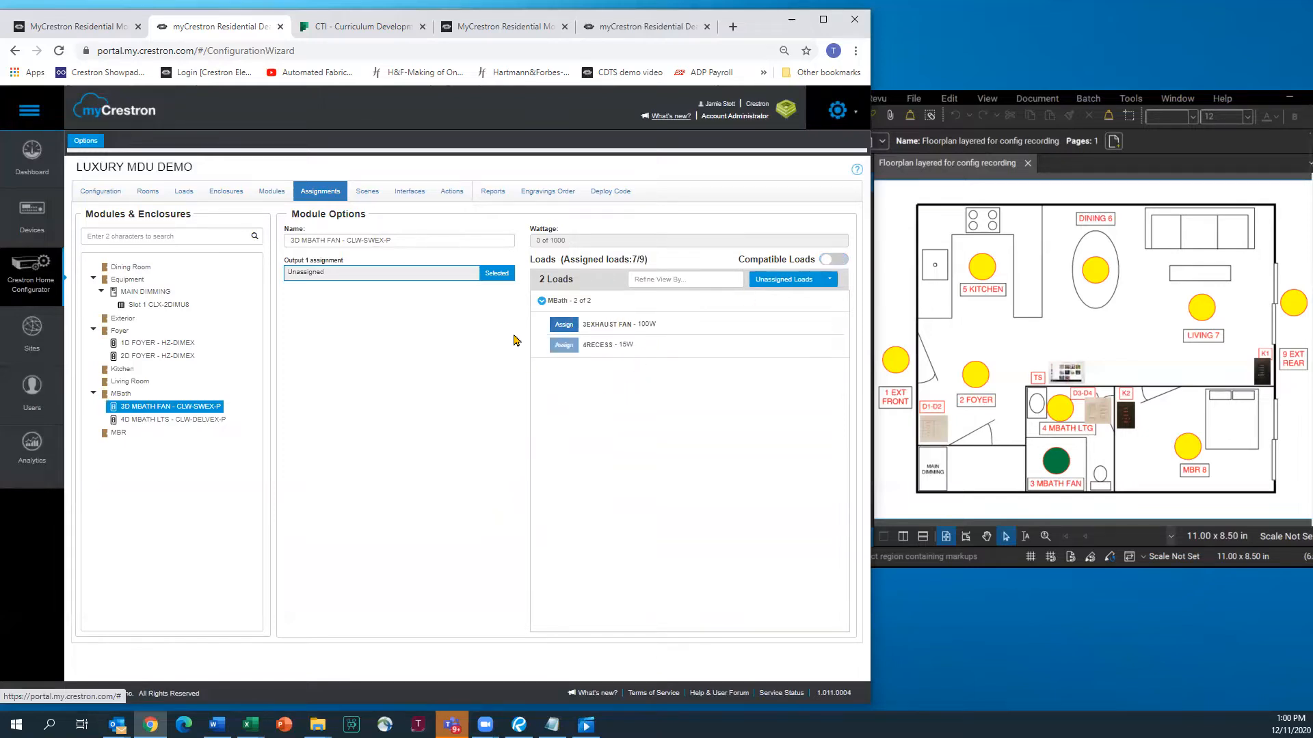
{"action": "left_click", "coordinate": [831, 264]}
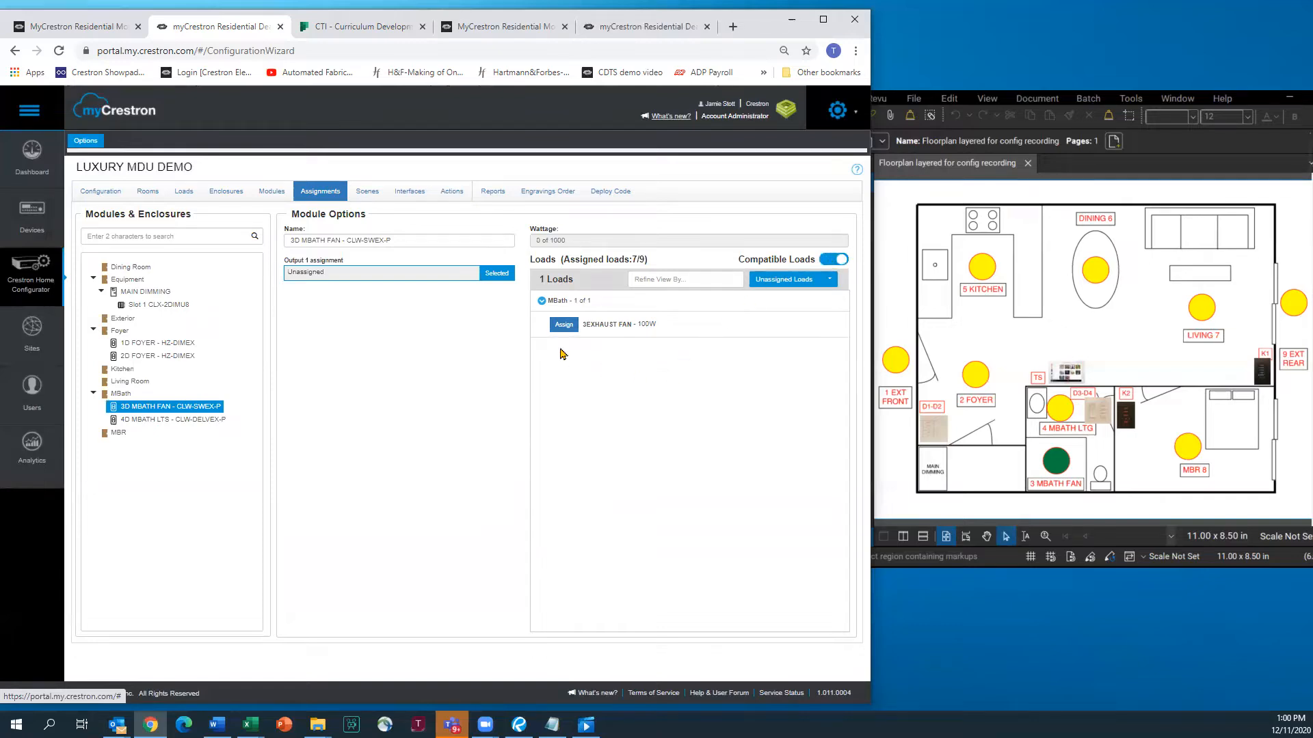
{"action": "left_click", "coordinate": [562, 327]}
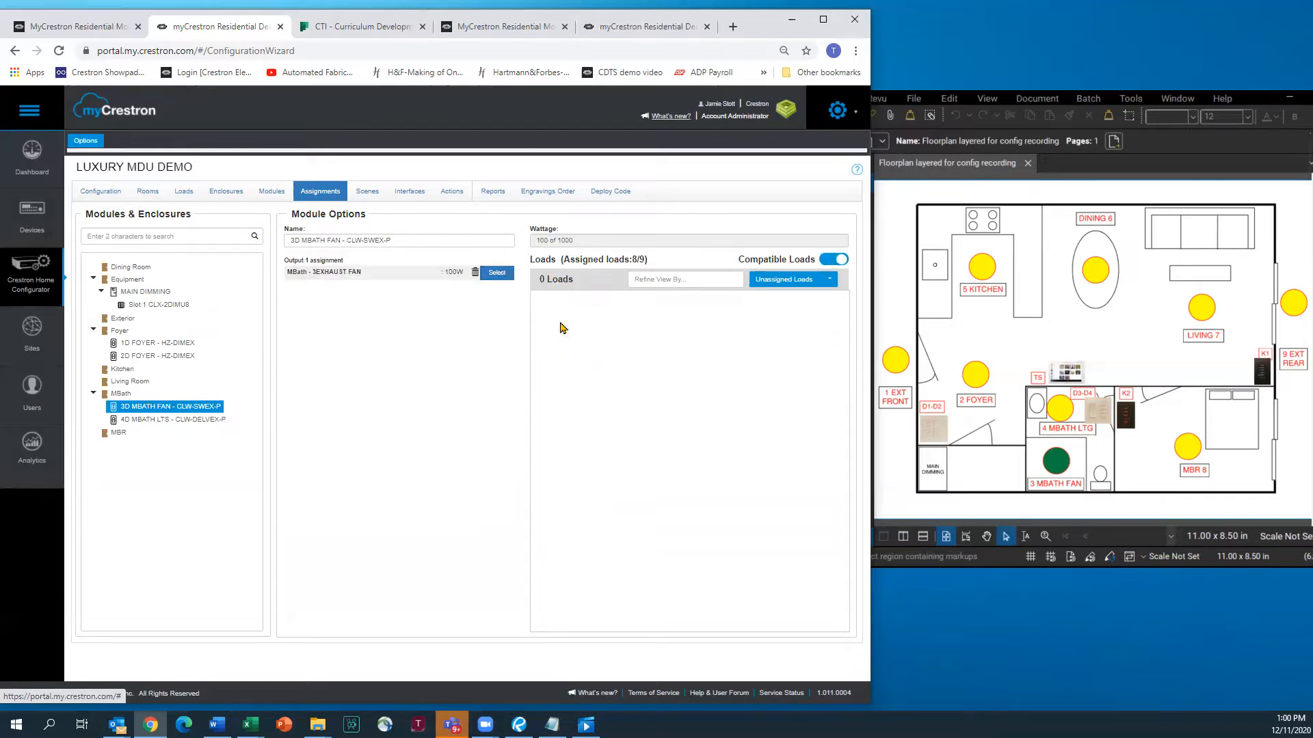
{"action": "left_click", "coordinate": [190, 424]}
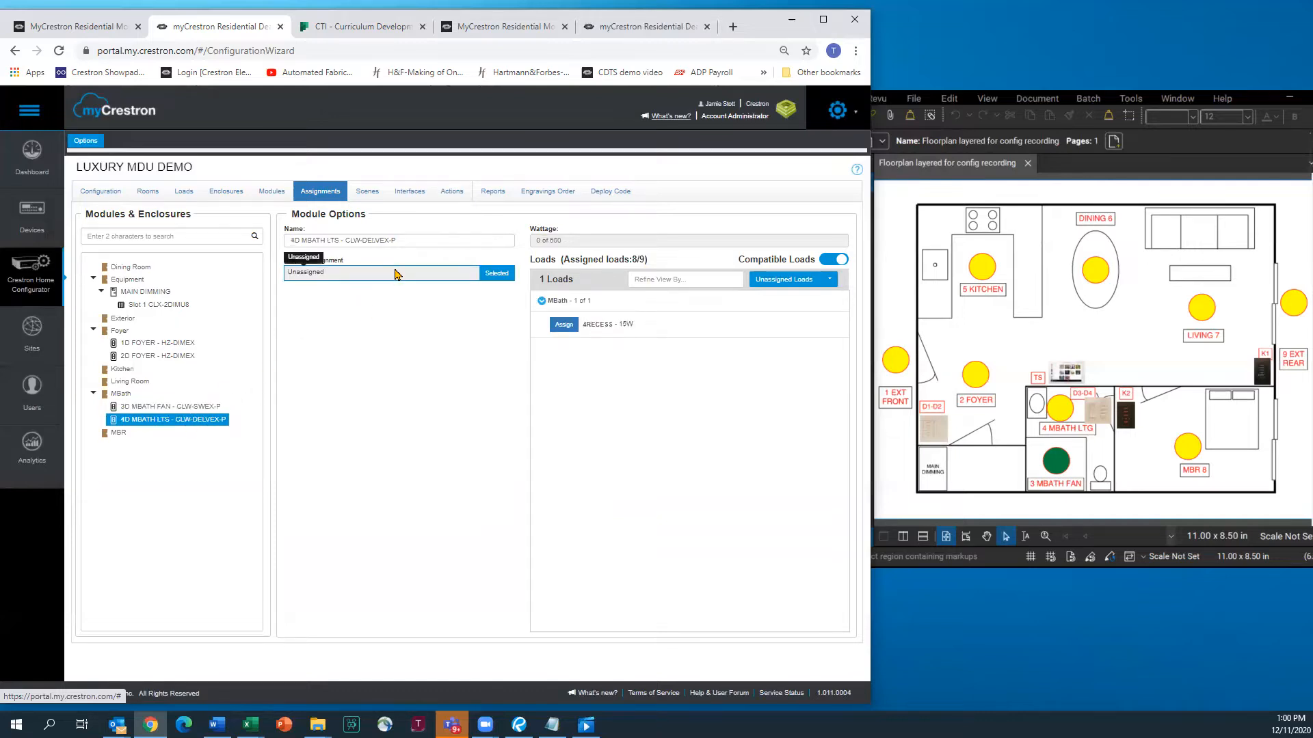
{"action": "left_click", "coordinate": [564, 326]}
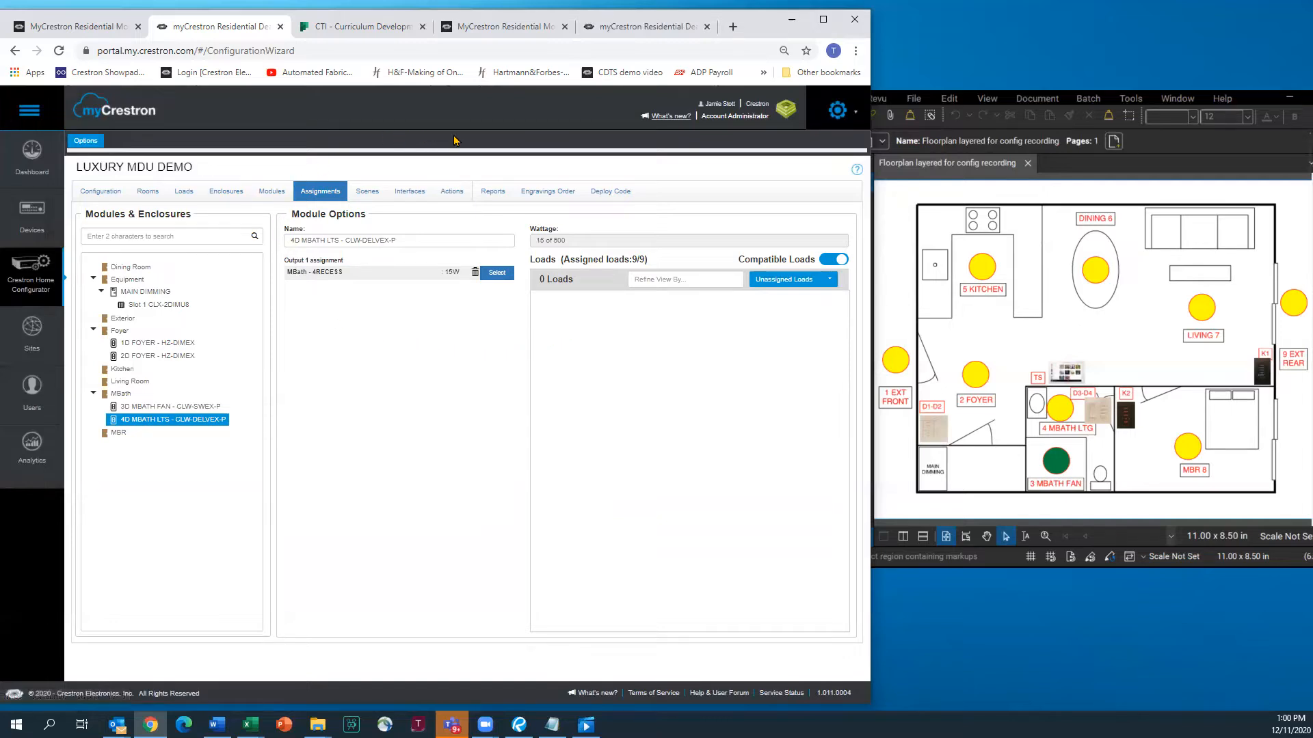
Open the Load Schedule Report and scroll to MAIN DIMMING's CLX-2DIMU8 carrying 545 W
{"action": "left_click", "coordinate": [493, 193]}
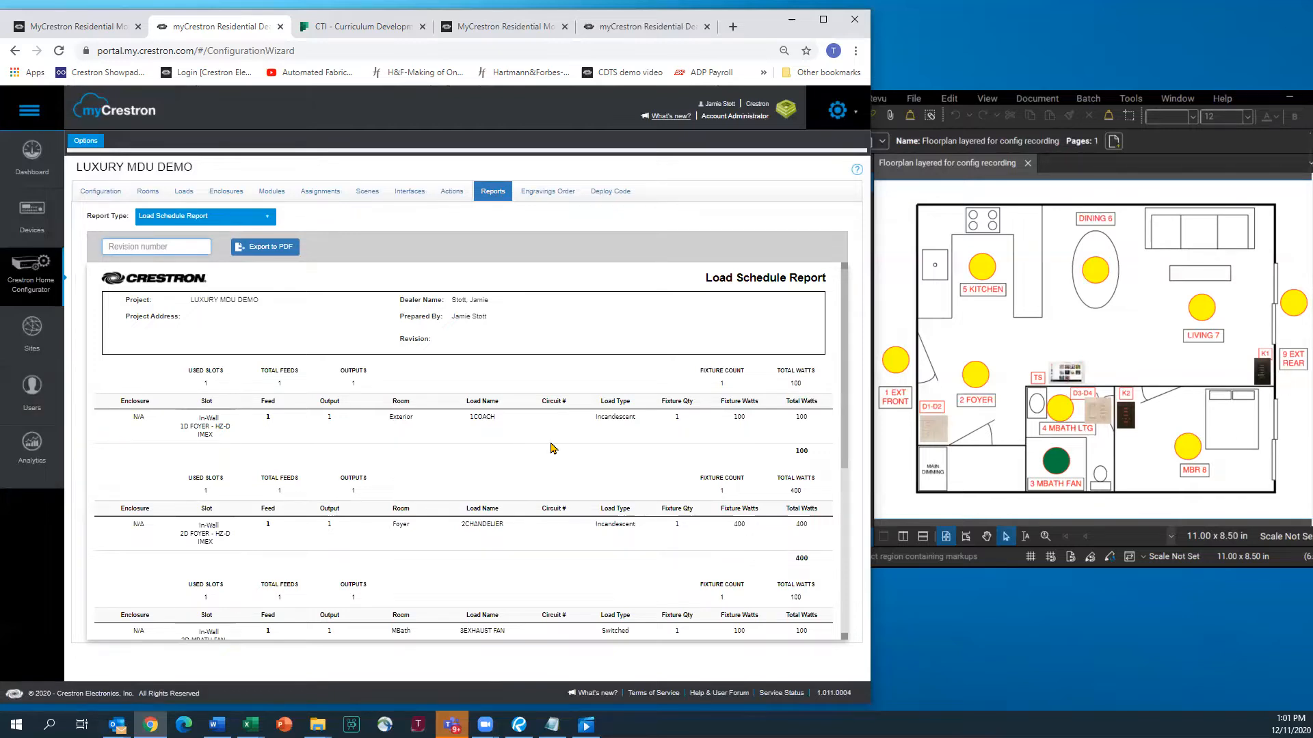
{"action": "scroll", "coordinate": [553, 448], "scroll_direction": "down", "scroll_amount": 2}
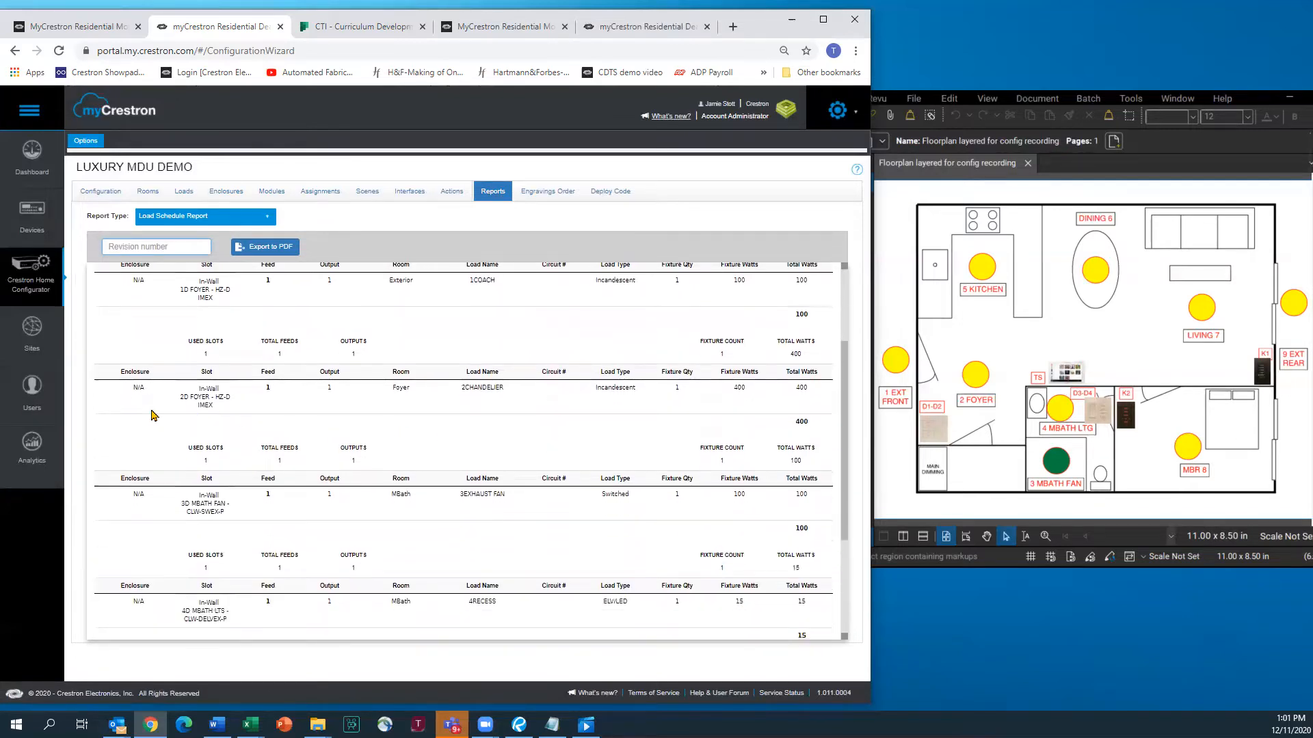
{"action": "scroll", "coordinate": [152, 415], "scroll_direction": "down", "scroll_amount": 3}
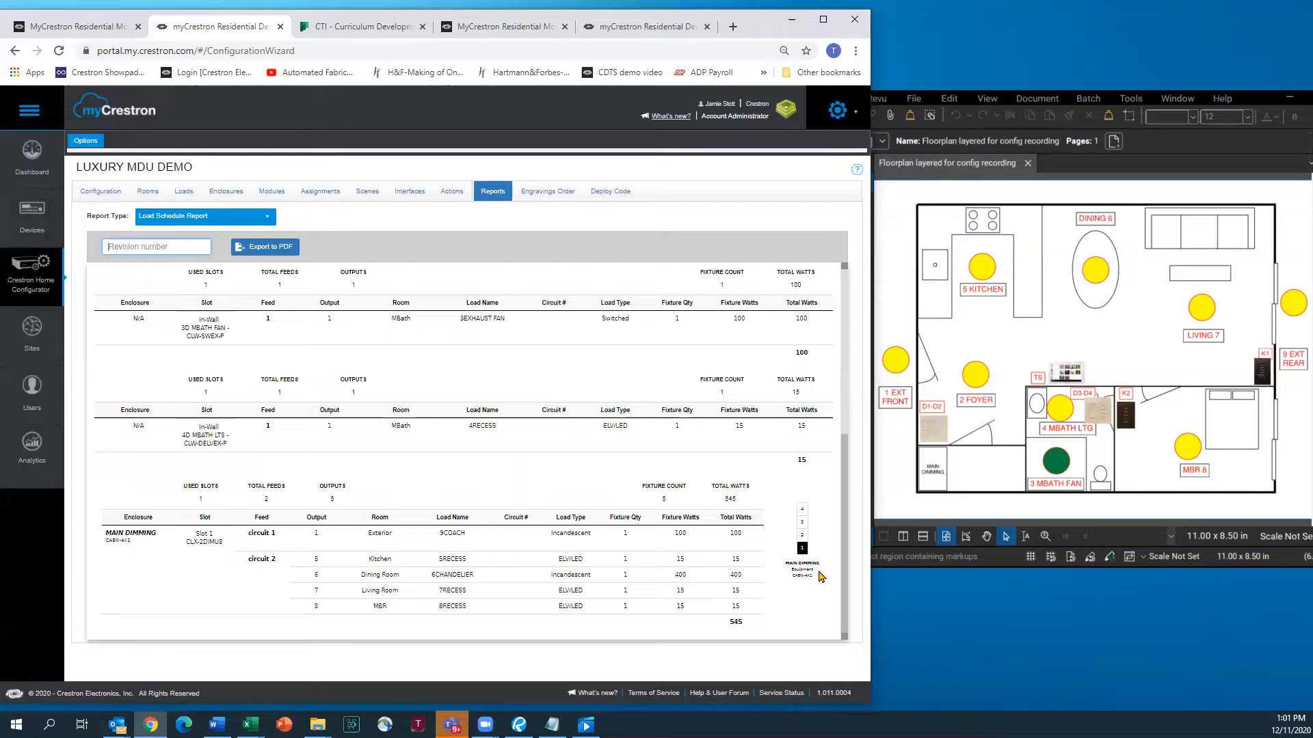
{"action": "left_click", "coordinate": [269, 220]}
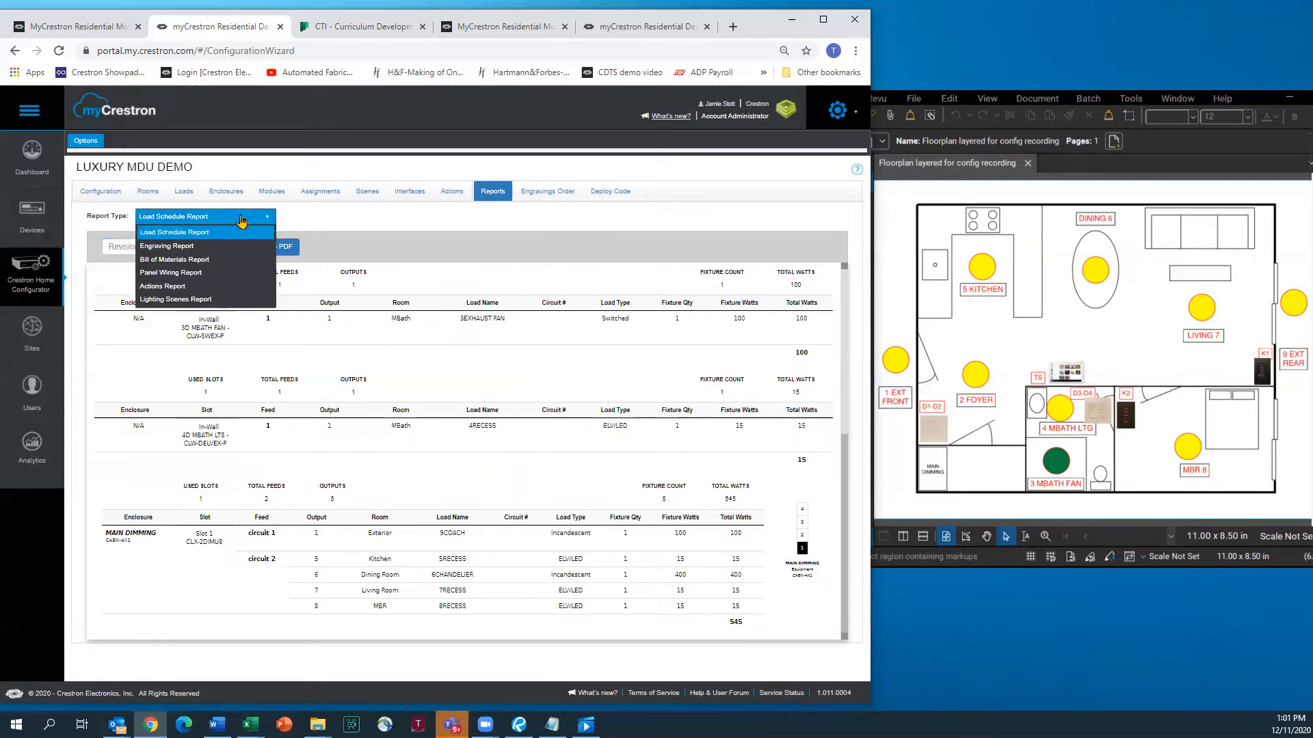
Switch to the Panel Wiring Report and scroll to Slot 1 CLX-2DIMU8's feeds and outputs 1-8
{"action": "left_click", "coordinate": [190, 274]}
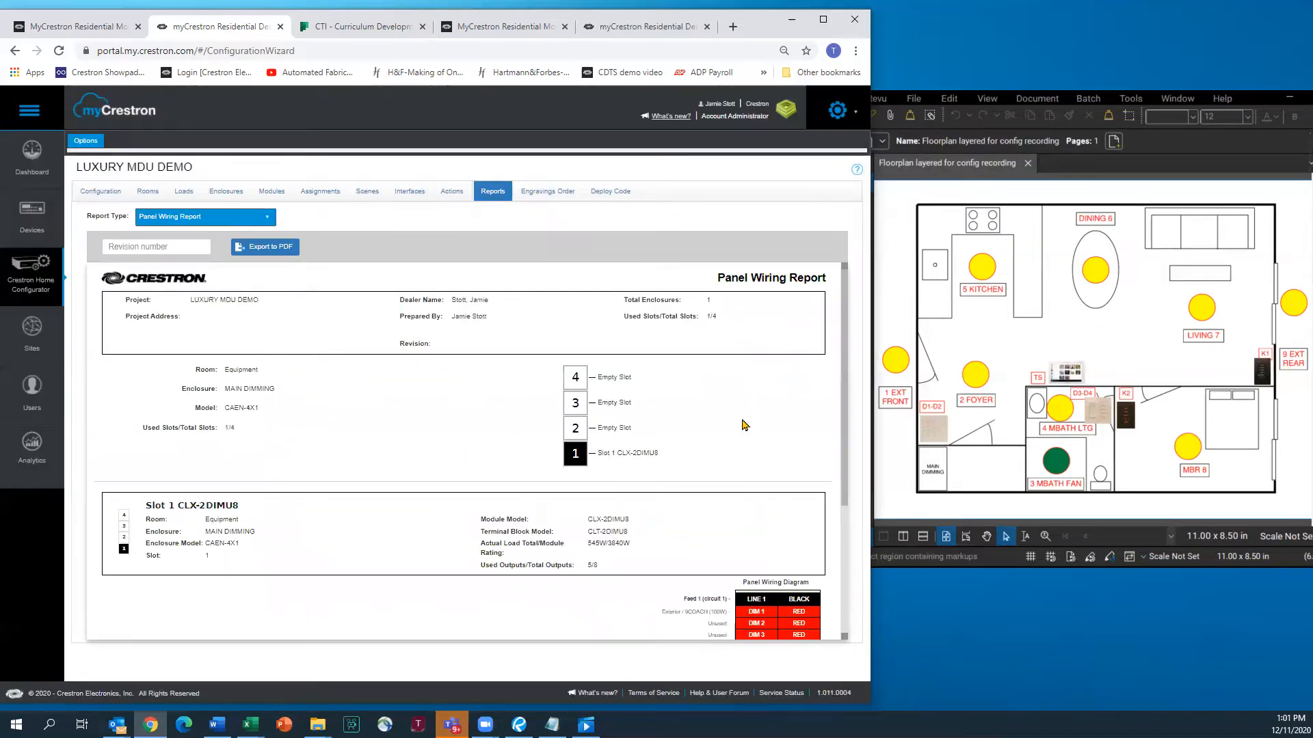
{"action": "scroll", "coordinate": [738, 407], "scroll_direction": "down", "scroll_amount": 1}
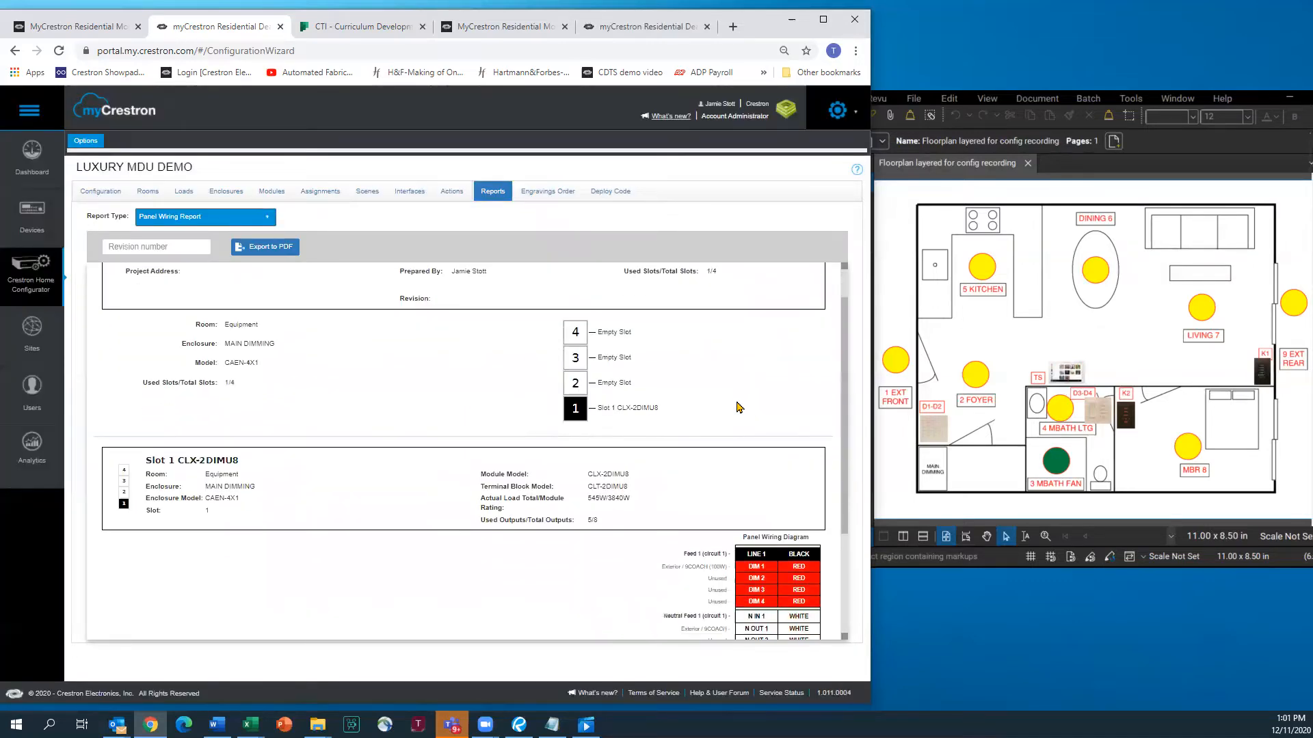
{"action": "scroll", "coordinate": [711, 393], "scroll_direction": "down", "scroll_amount": 1}
{"action": "scroll", "coordinate": [446, 468], "scroll_direction": "down", "scroll_amount": 1}
{"action": "scroll", "coordinate": [436, 470], "scroll_direction": "down", "scroll_amount": 1}
{"action": "scroll", "coordinate": [440, 475], "scroll_direction": "down", "scroll_amount": 1}
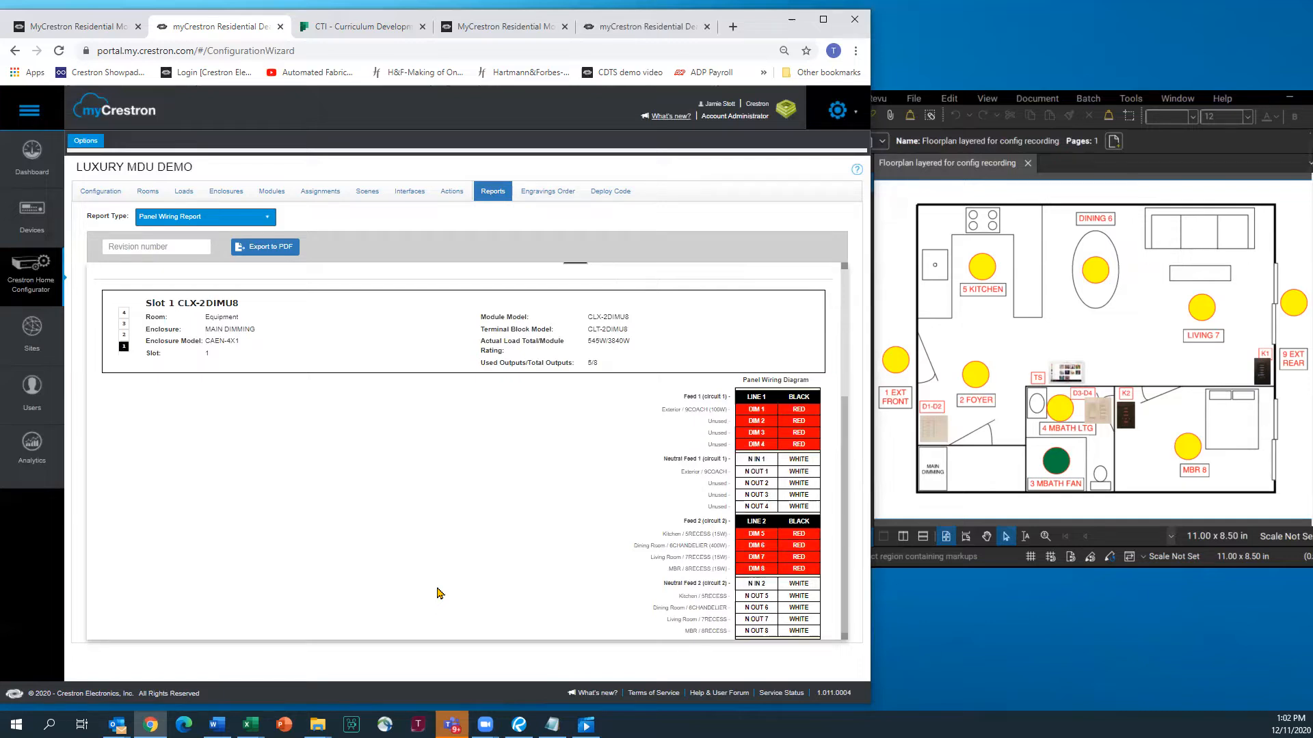
Review the Whole House scenes and exclude the MBath loads from All On, leaving seven loads at 100%
{"action": "left_click", "coordinate": [367, 194]}
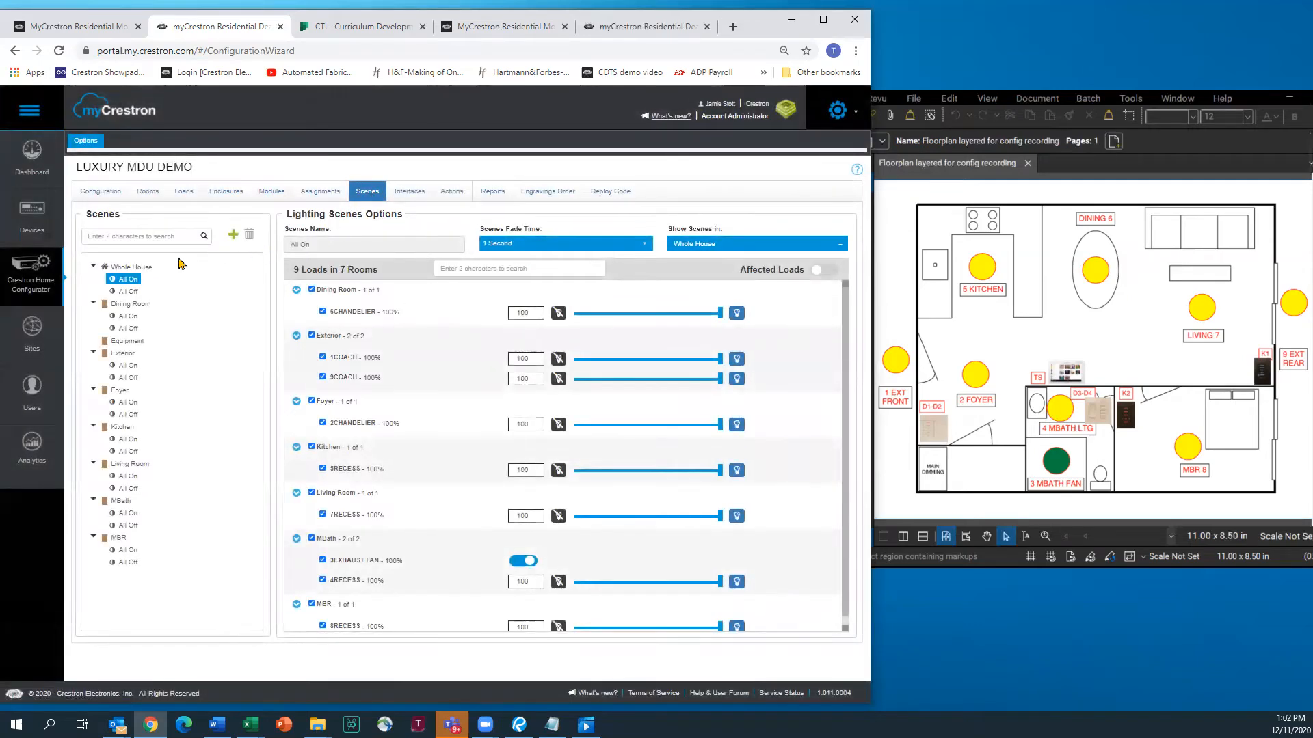
{"action": "left_click", "coordinate": [130, 293]}
{"action": "left_click", "coordinate": [136, 328]}
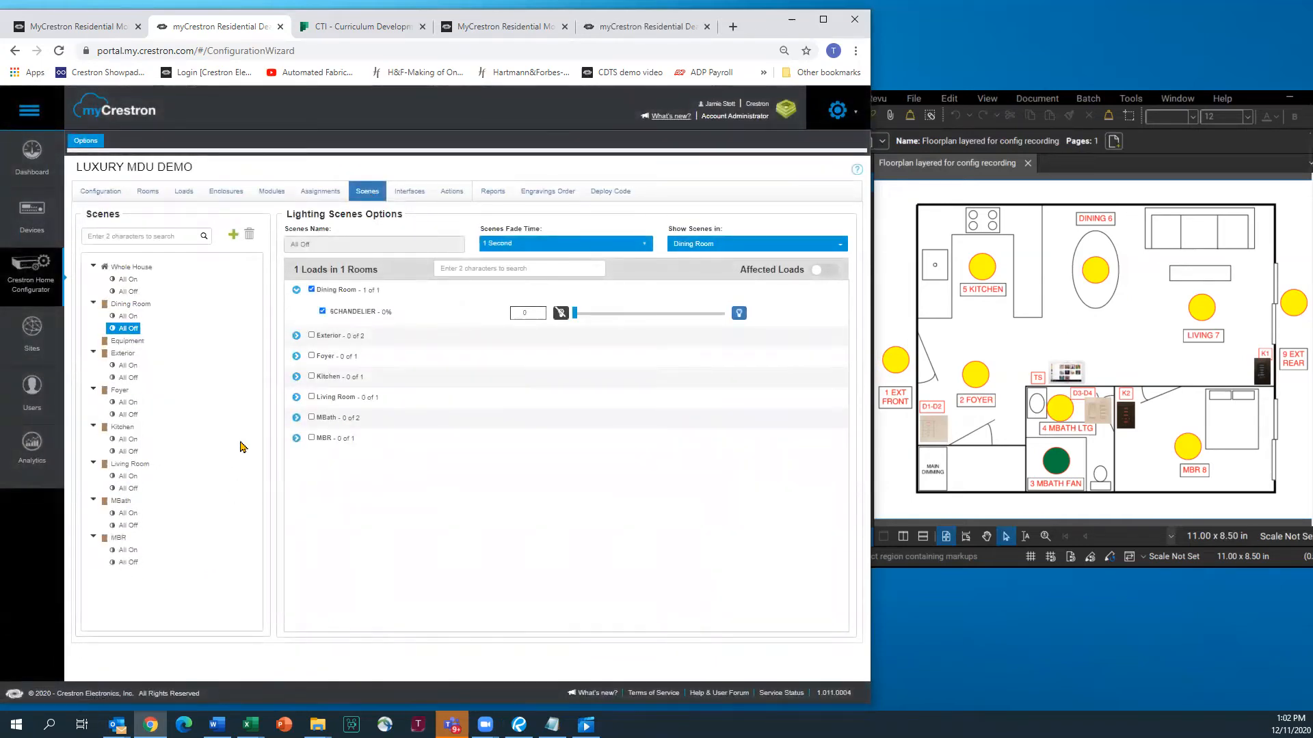
{"action": "left_click", "coordinate": [125, 280]}
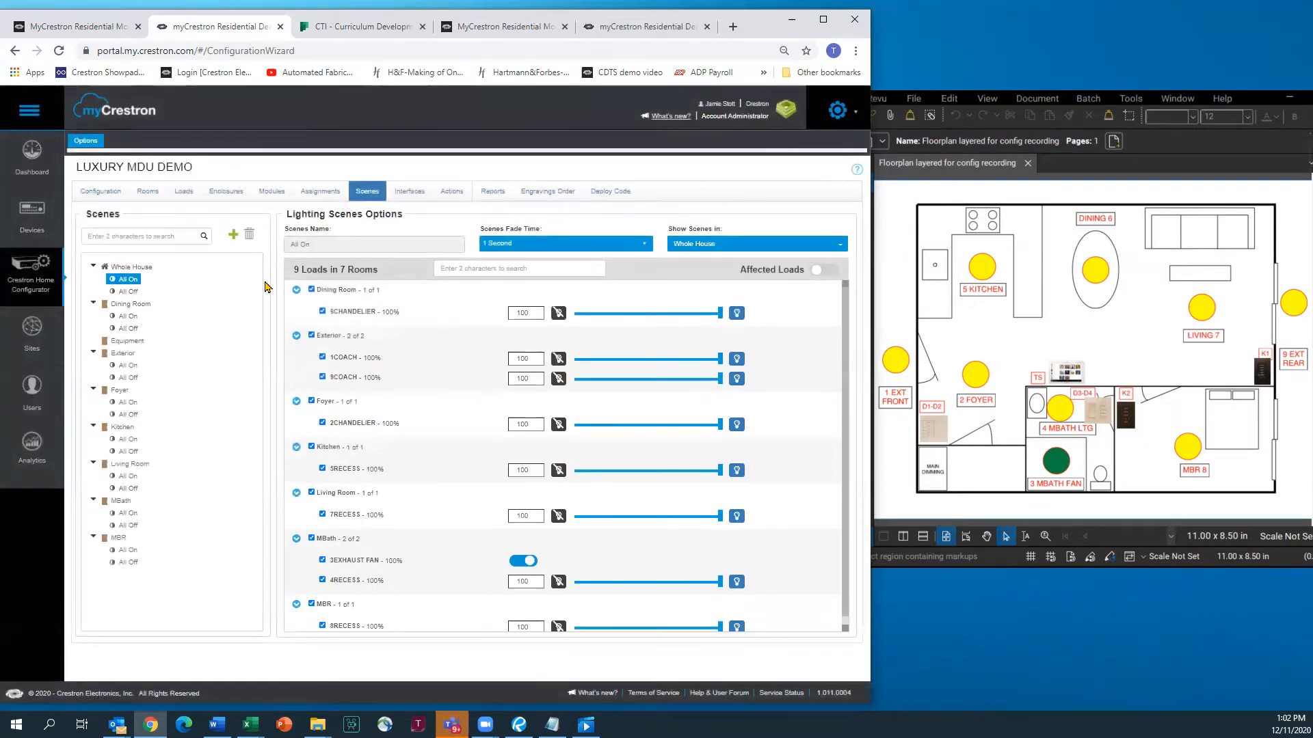
{"action": "scroll", "coordinate": [425, 452], "scroll_direction": "down", "scroll_amount": 1}
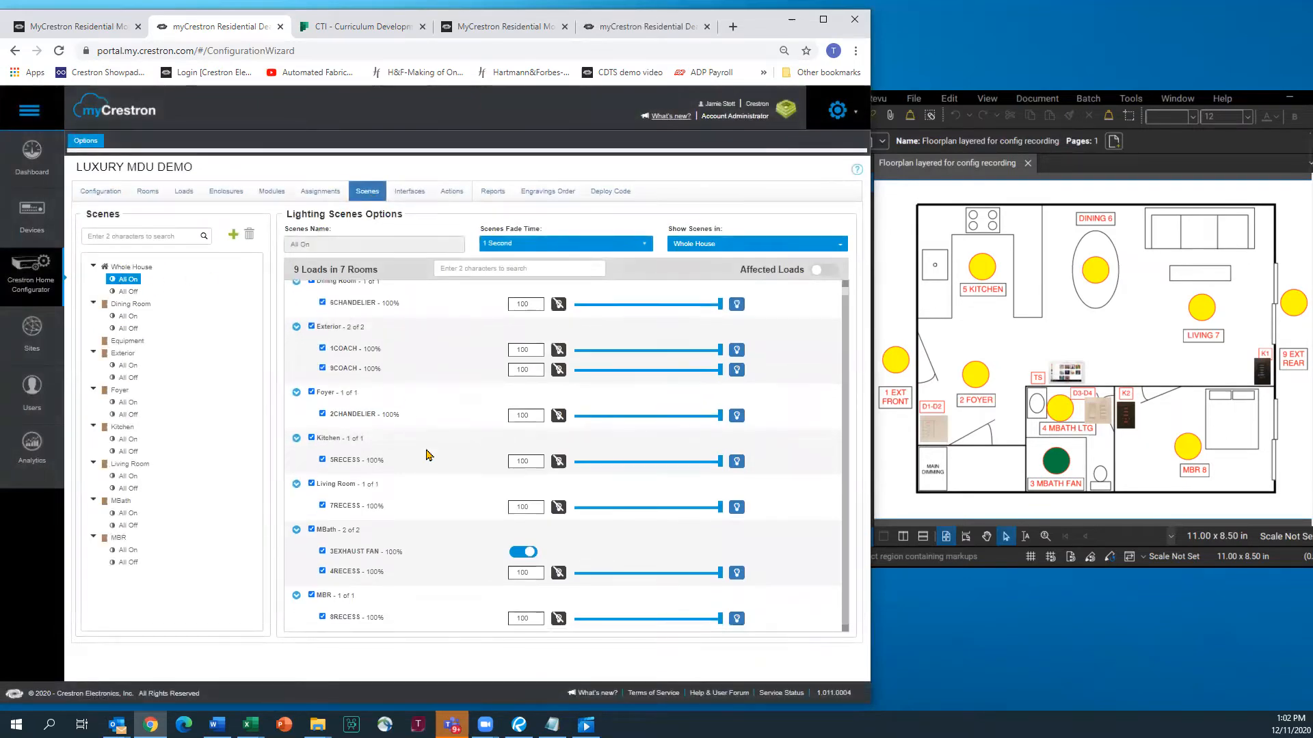
{"action": "left_click", "coordinate": [311, 530]}
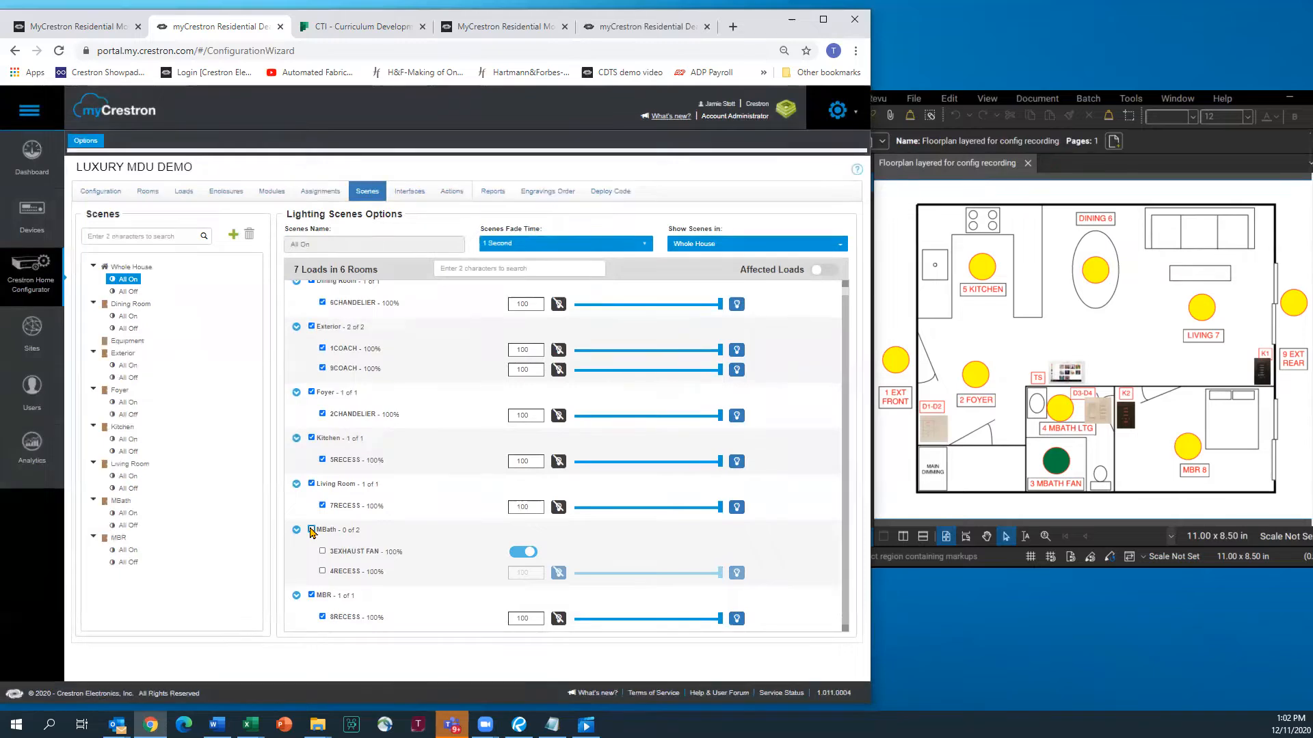
{"action": "left_click", "coordinate": [129, 292]}
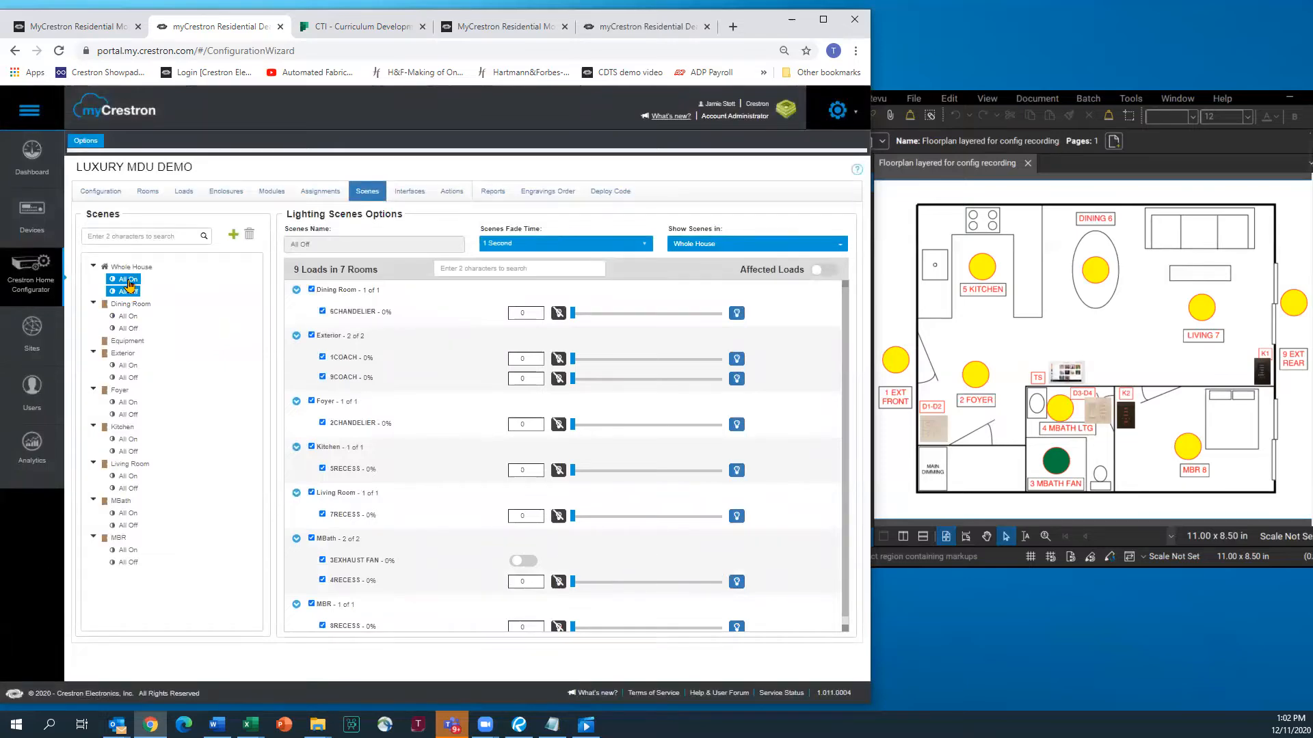
{"action": "left_click", "coordinate": [129, 280]}
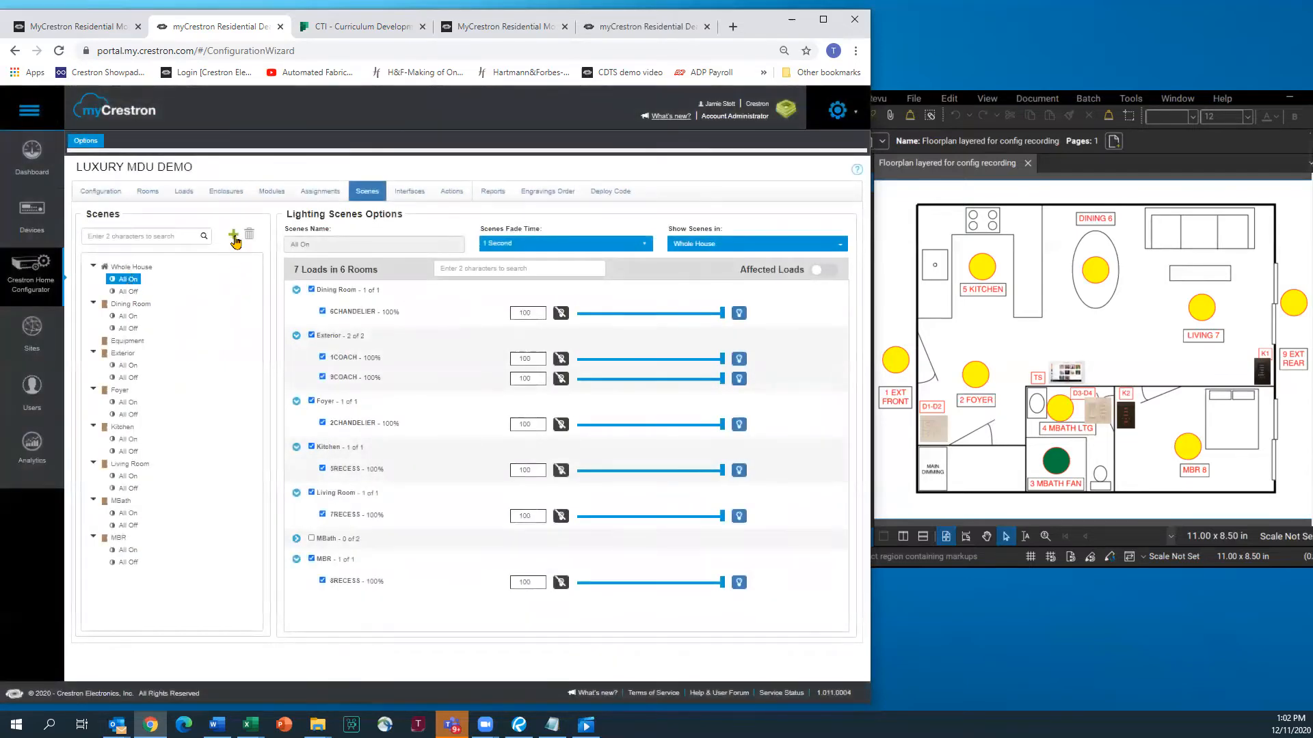
Add a new whole-house lighting scene named Entertain
{"action": "left_click", "coordinate": [233, 235]}
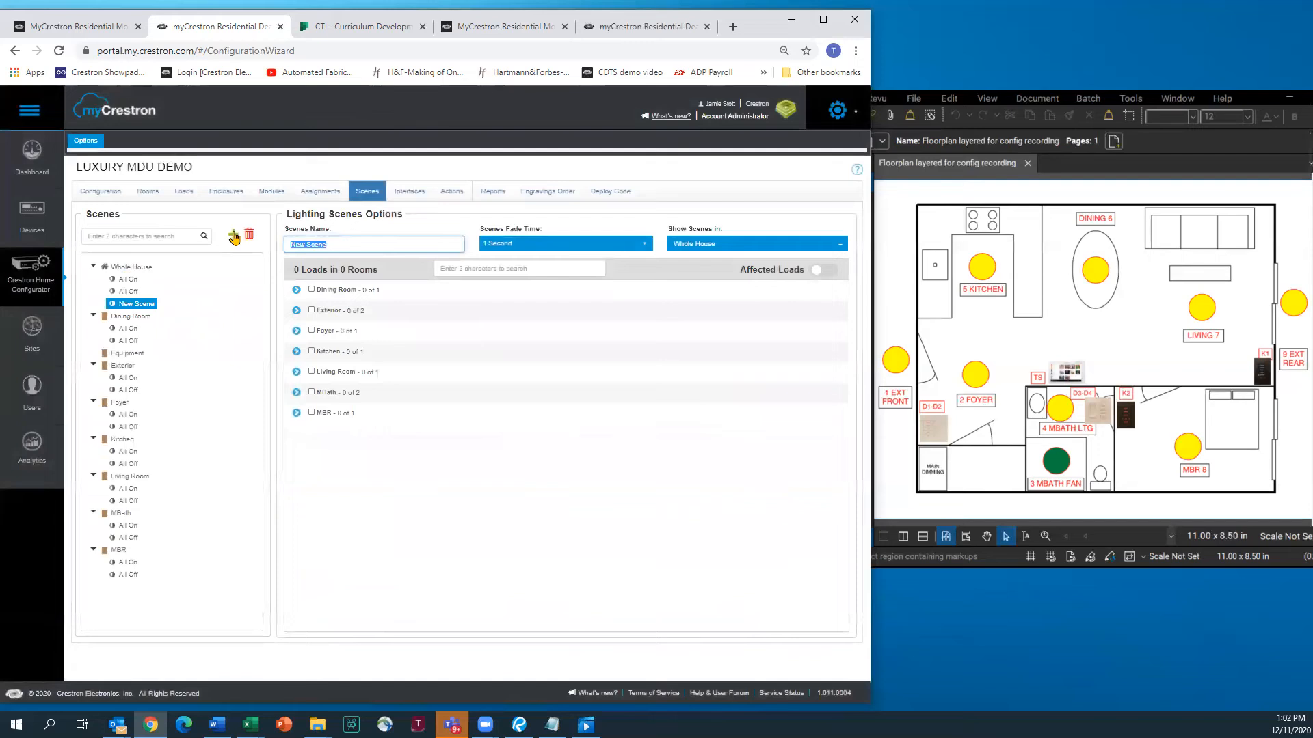
{"action": "left_click_drag", "start_coordinate": [352, 245], "coordinate": [248, 239]}
{"action": "type", "text": "e"}
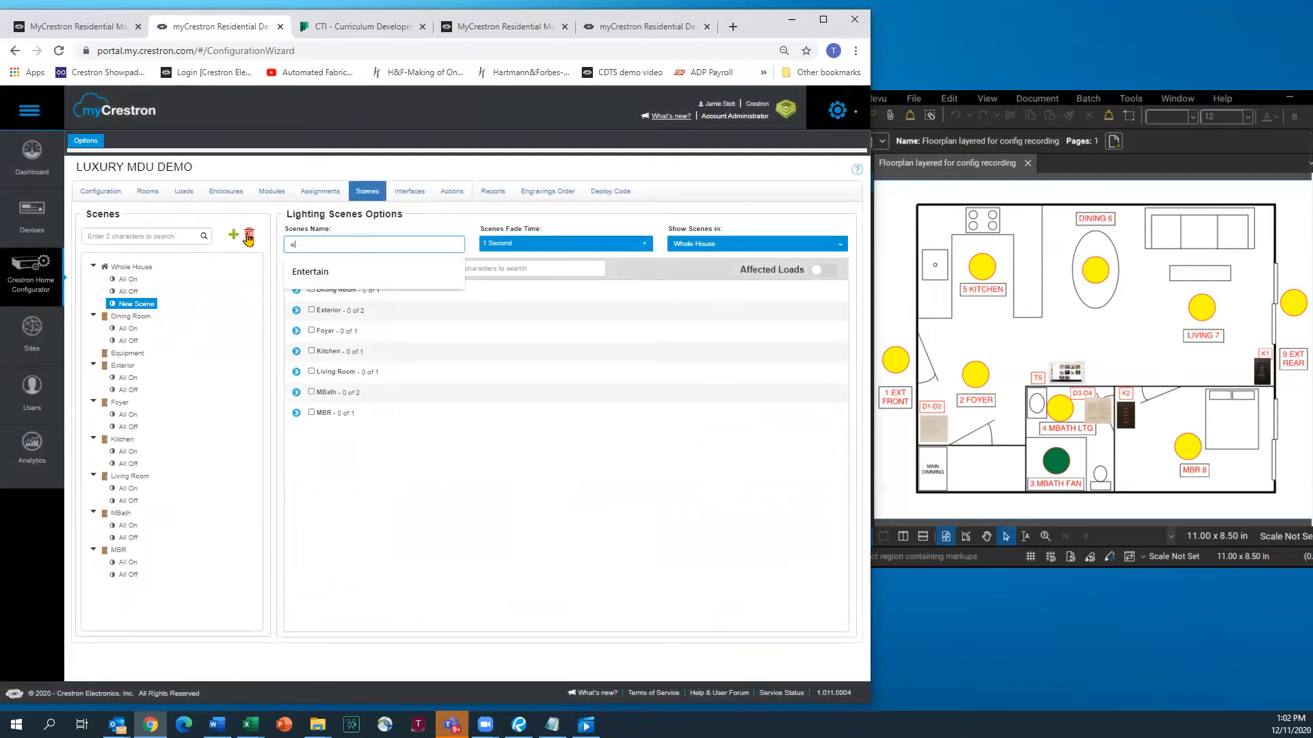
{"action": "type", "text": "NTERTI"}
{"action": "key", "text": "BackSpace"}
{"action": "key", "text": "BackSpace"}
{"action": "key", "text": "BackSpace"}
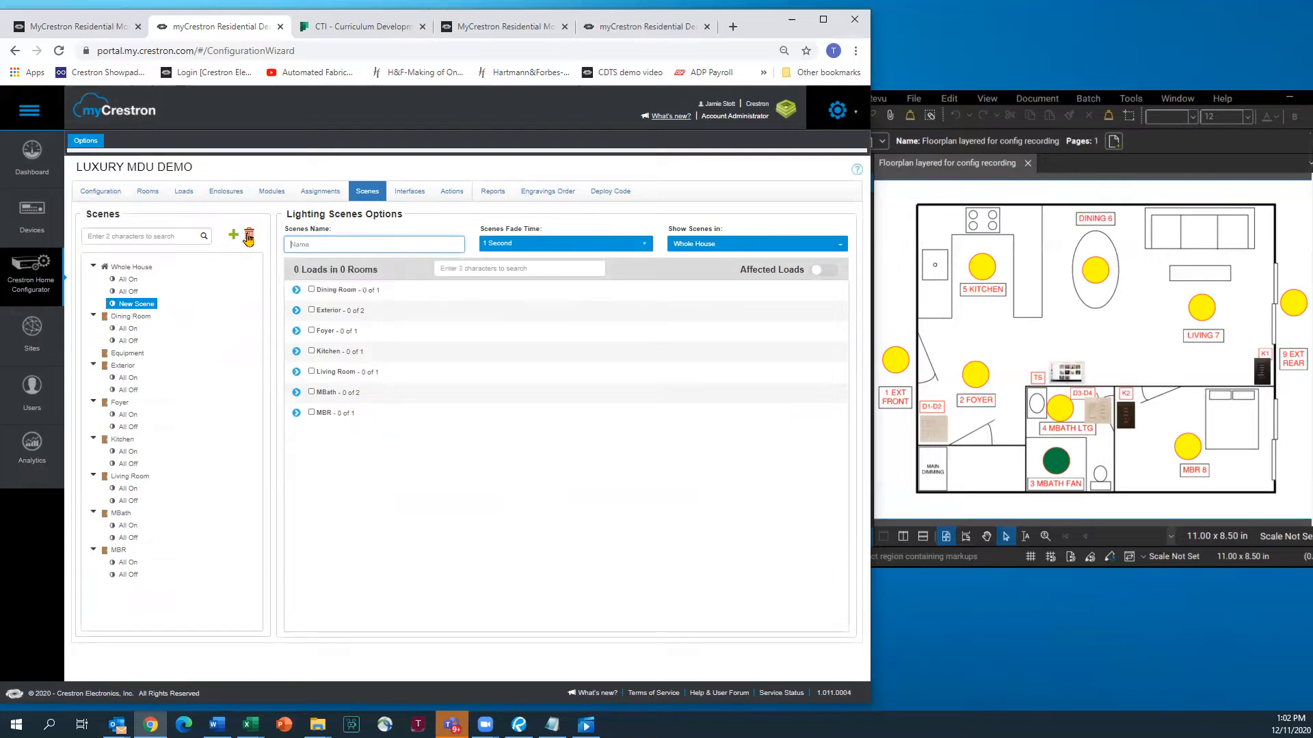
{"action": "type", "text": "E"}
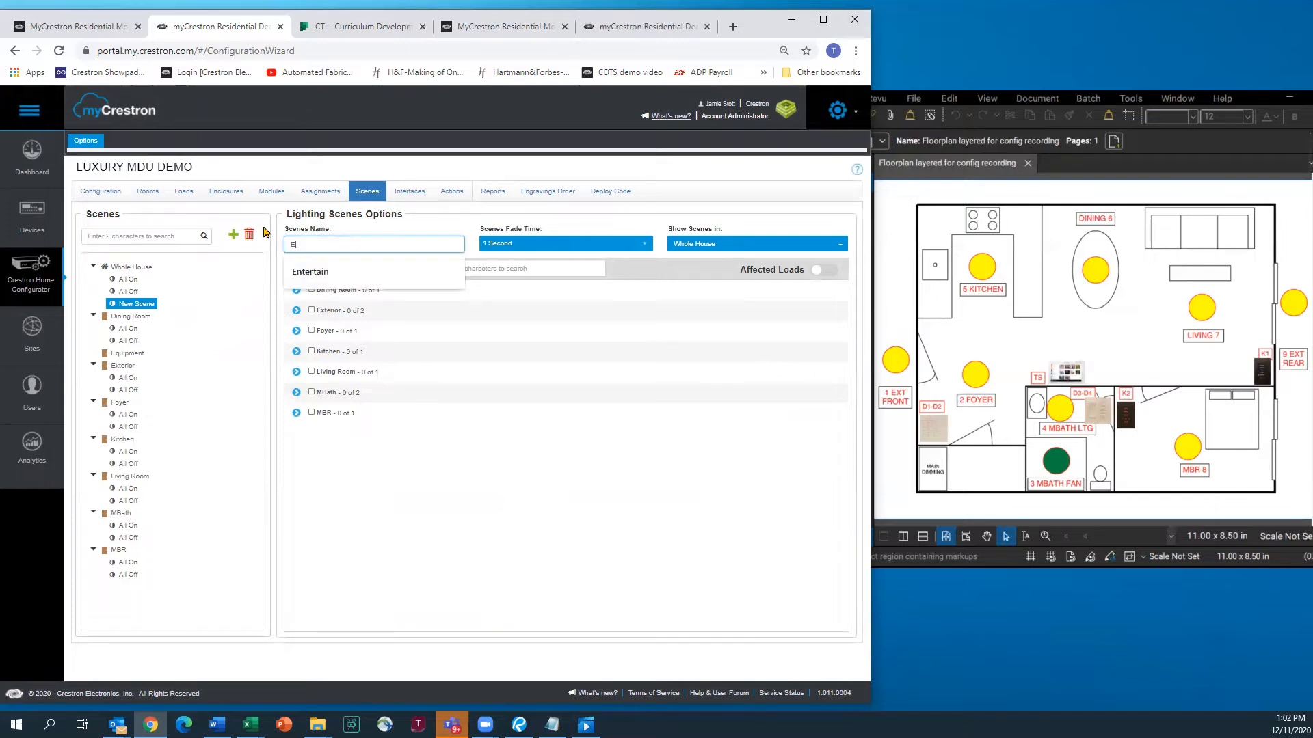
{"action": "left_click", "coordinate": [317, 279]}
{"action": "left_click", "coordinate": [313, 272]}
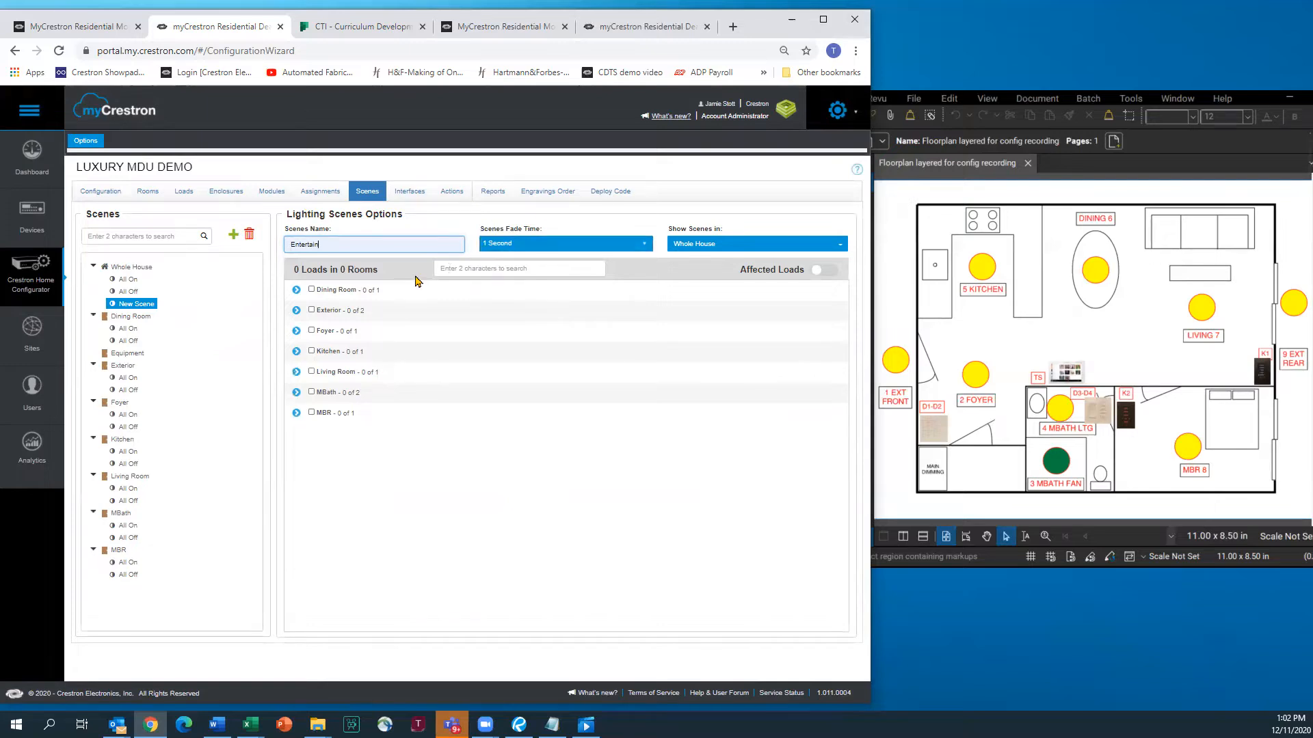
Include the Dining Room, Foyer, Kitchen, Living Room and MBR lights in the scene
{"action": "left_click", "coordinate": [312, 290]}
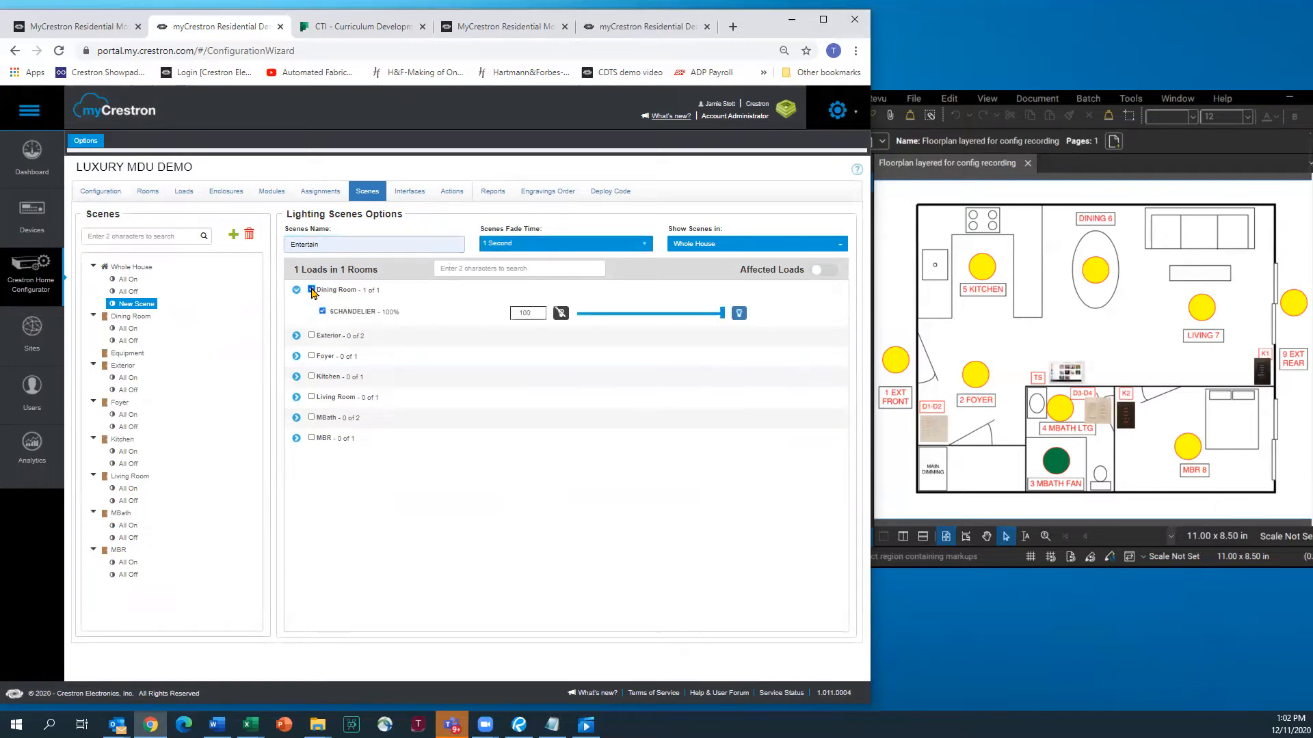
{"action": "left_click", "coordinate": [312, 357]}
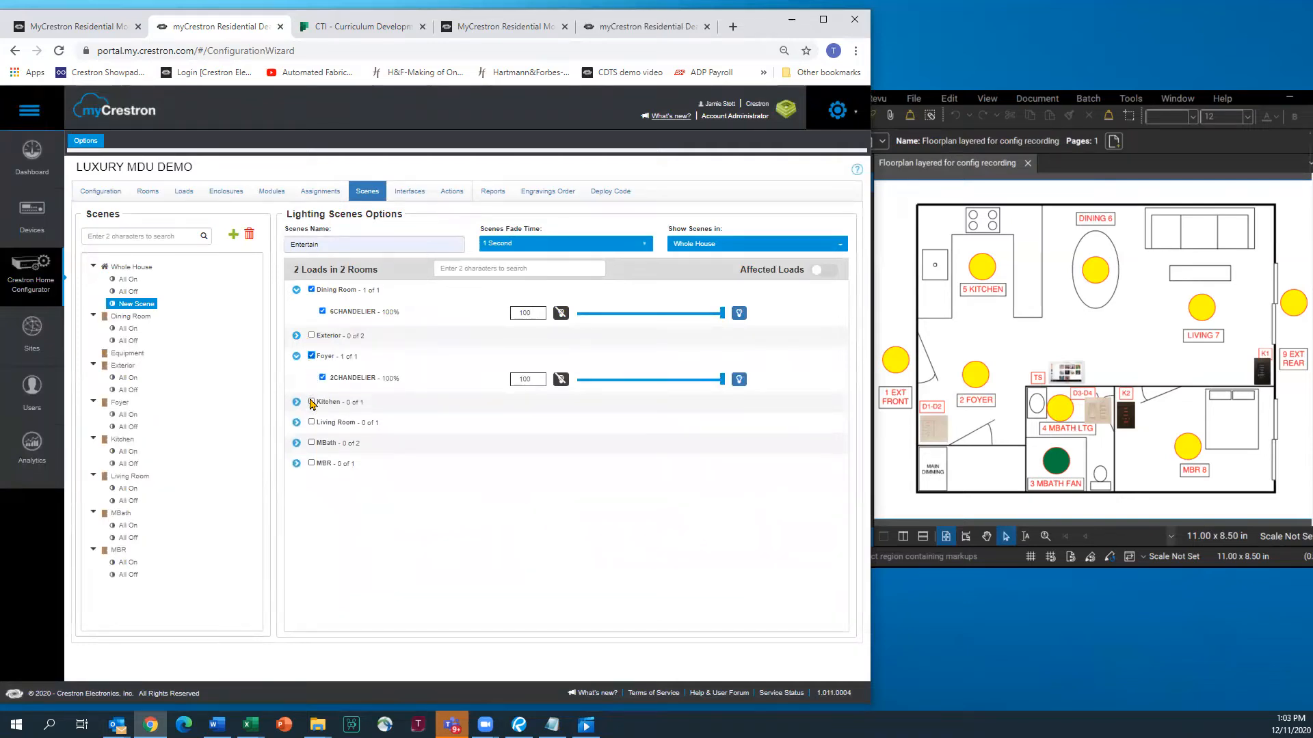
{"action": "left_click", "coordinate": [312, 403]}
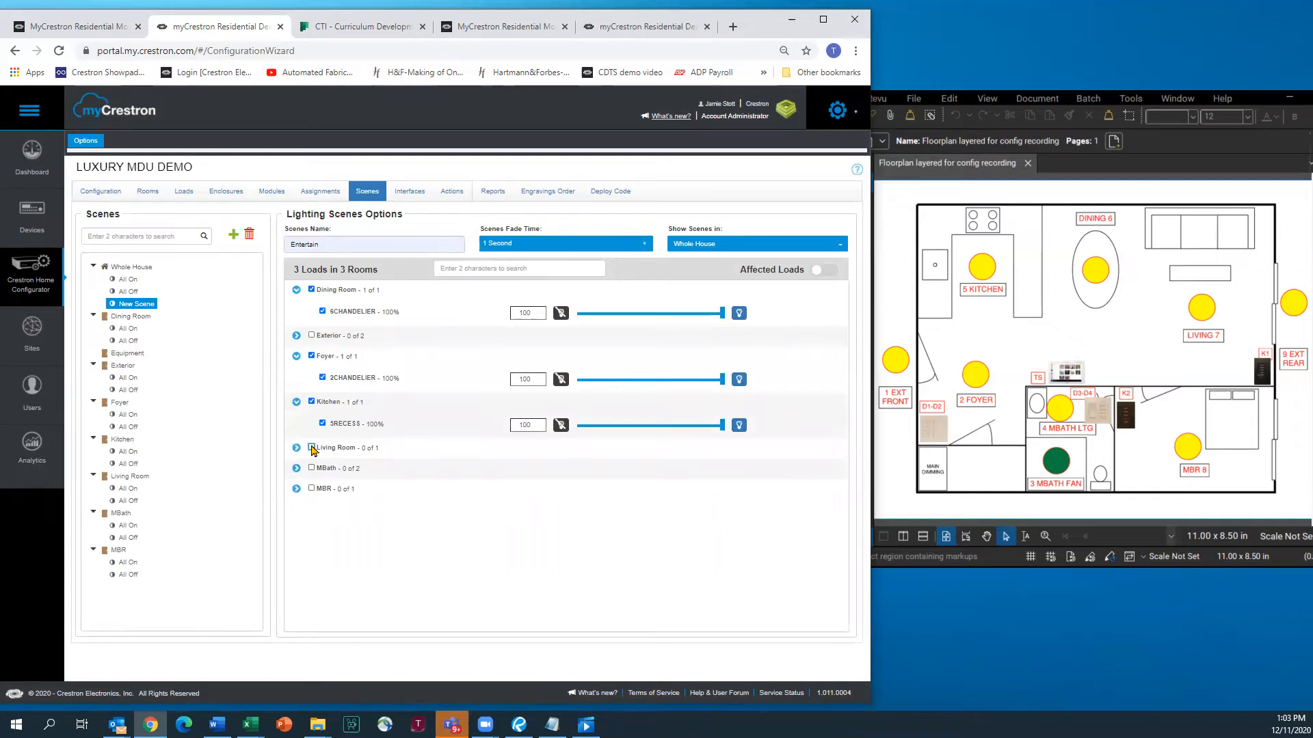
{"action": "left_click", "coordinate": [312, 449]}
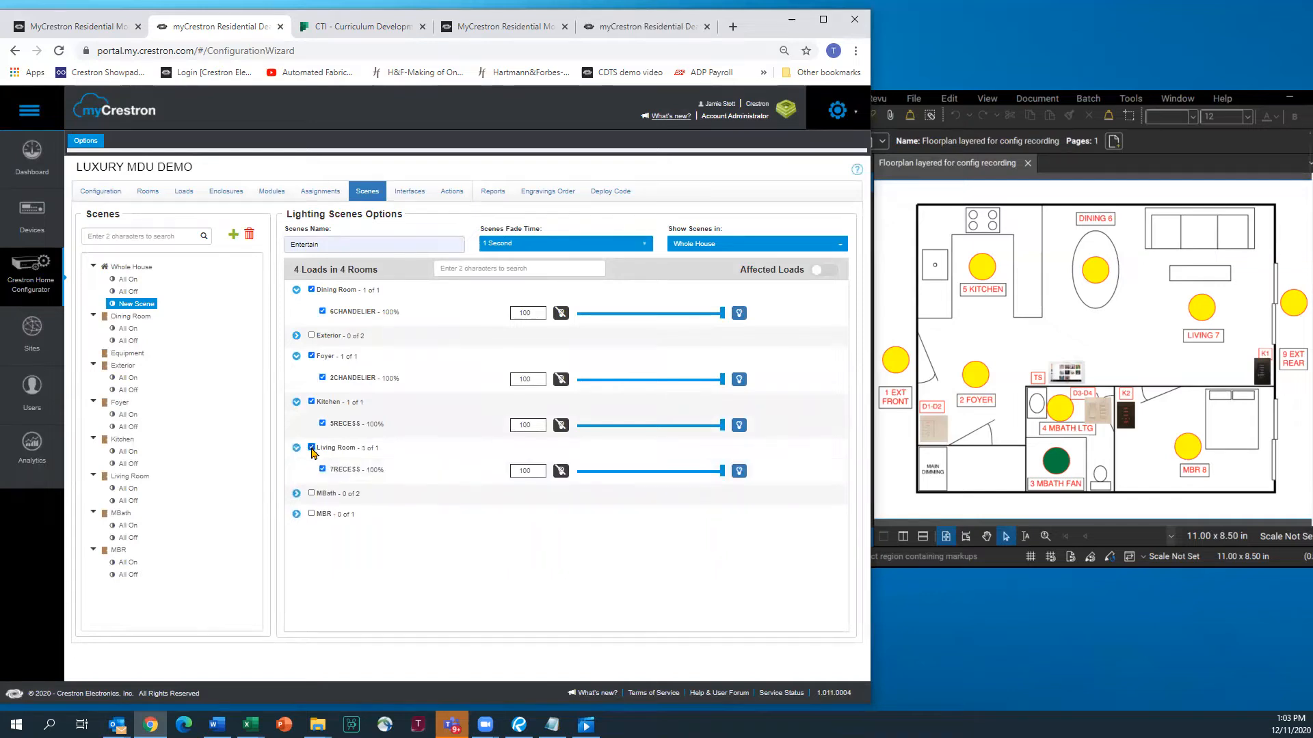
{"action": "left_click", "coordinate": [312, 514]}
Set all five Entertain light levels to 50%
{"action": "left_click_drag", "start_coordinate": [722, 316], "coordinate": [635, 325]}
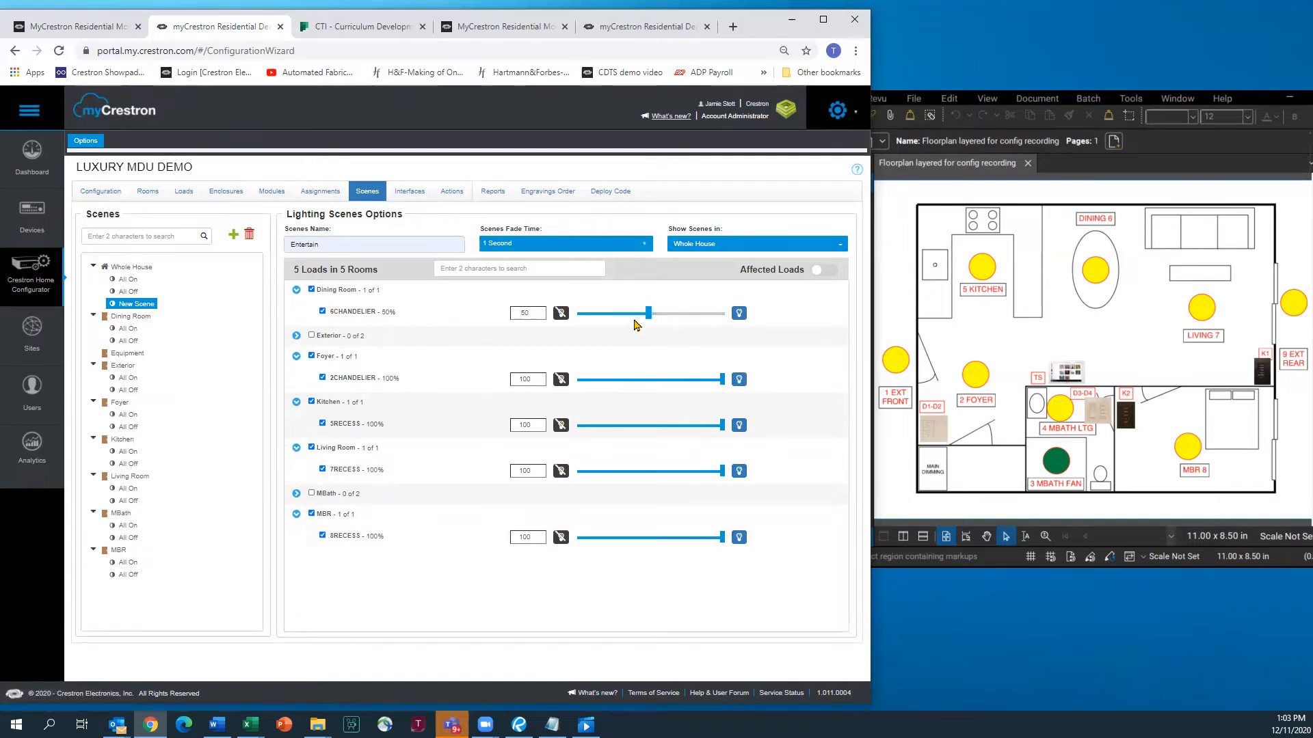
{"action": "left_click_drag", "start_coordinate": [532, 380], "coordinate": [520, 378]}
{"action": "type", "text": "50"}
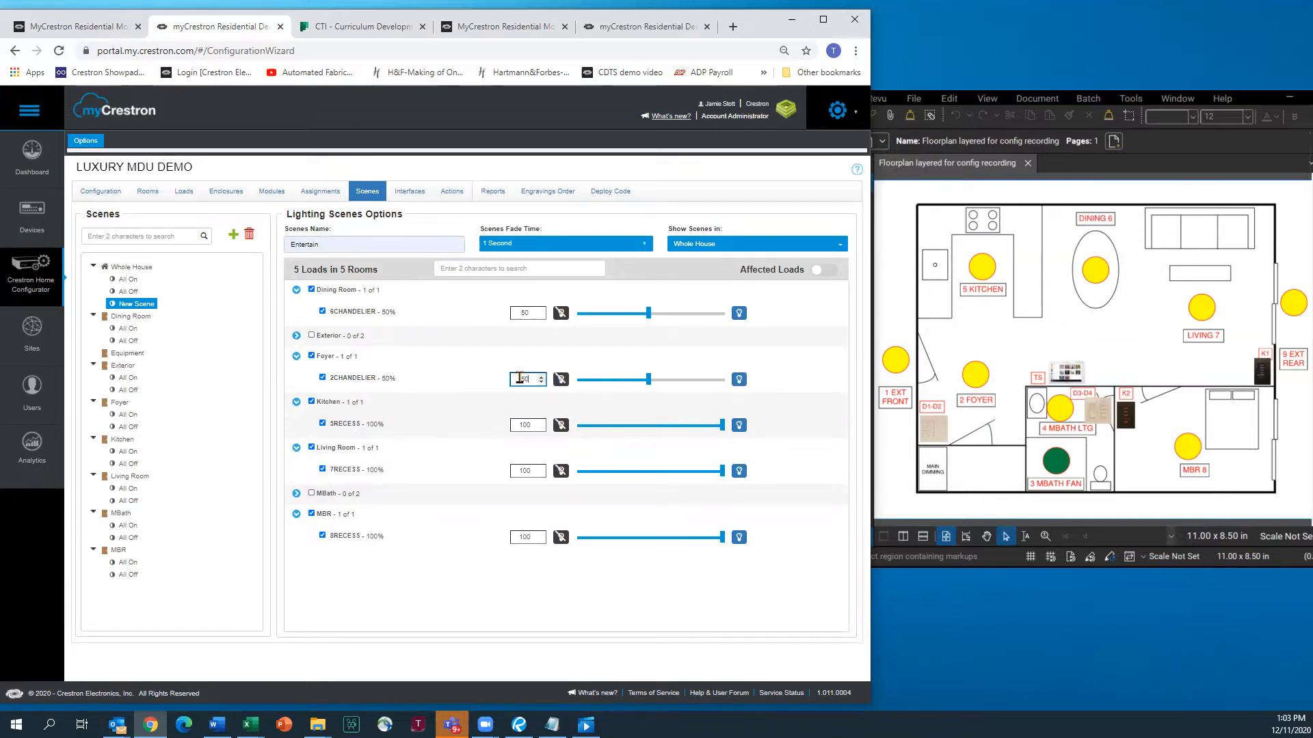
{"action": "key", "text": "Tab"}
{"action": "type", "text": "50"}
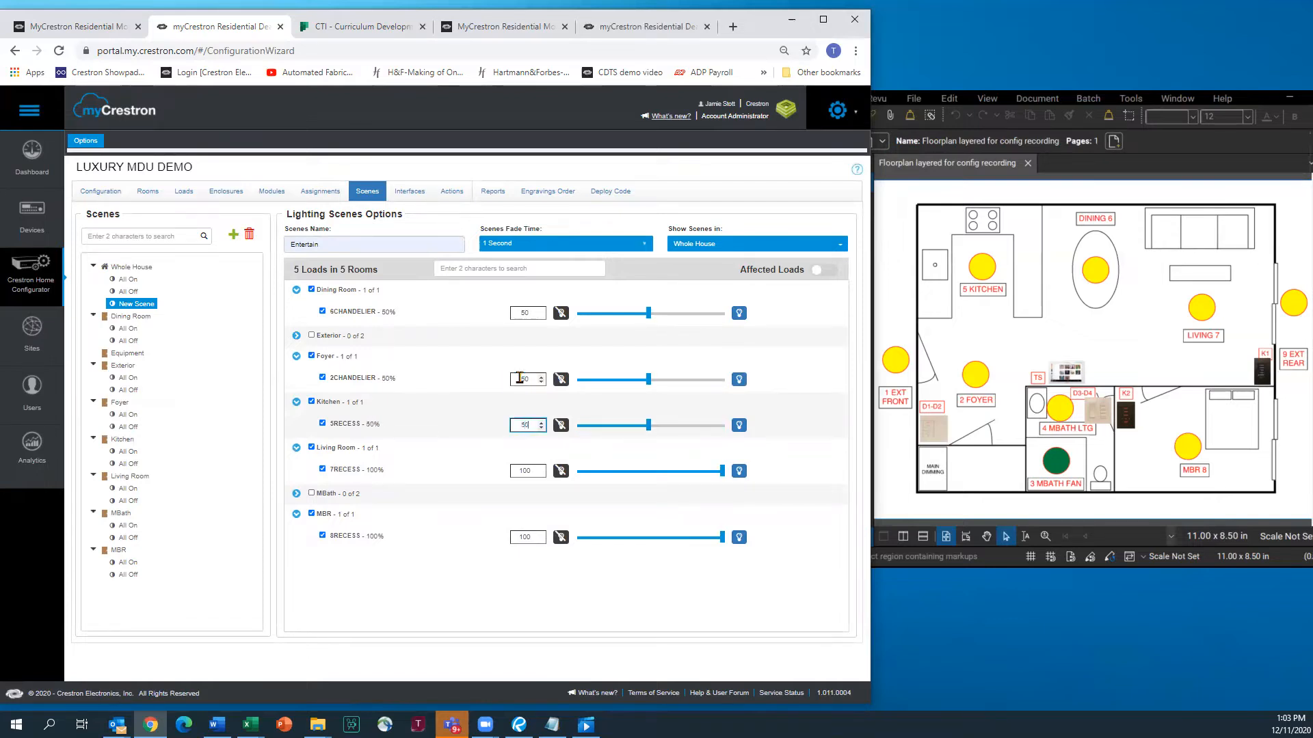
{"action": "key", "text": "Tab"}
{"action": "type", "text": "50"}
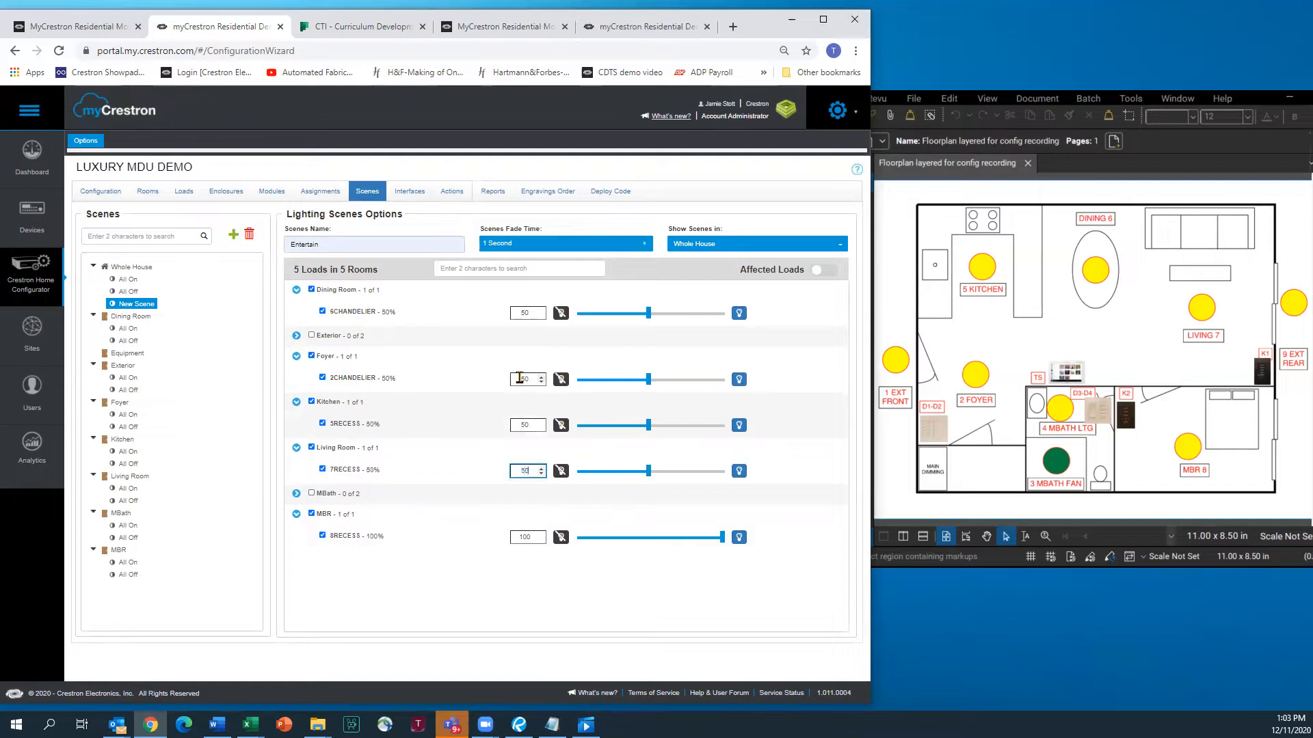
{"action": "key", "text": "Tab"}
{"action": "type", "text": "50"}
{"action": "left_click", "coordinate": [454, 584]}
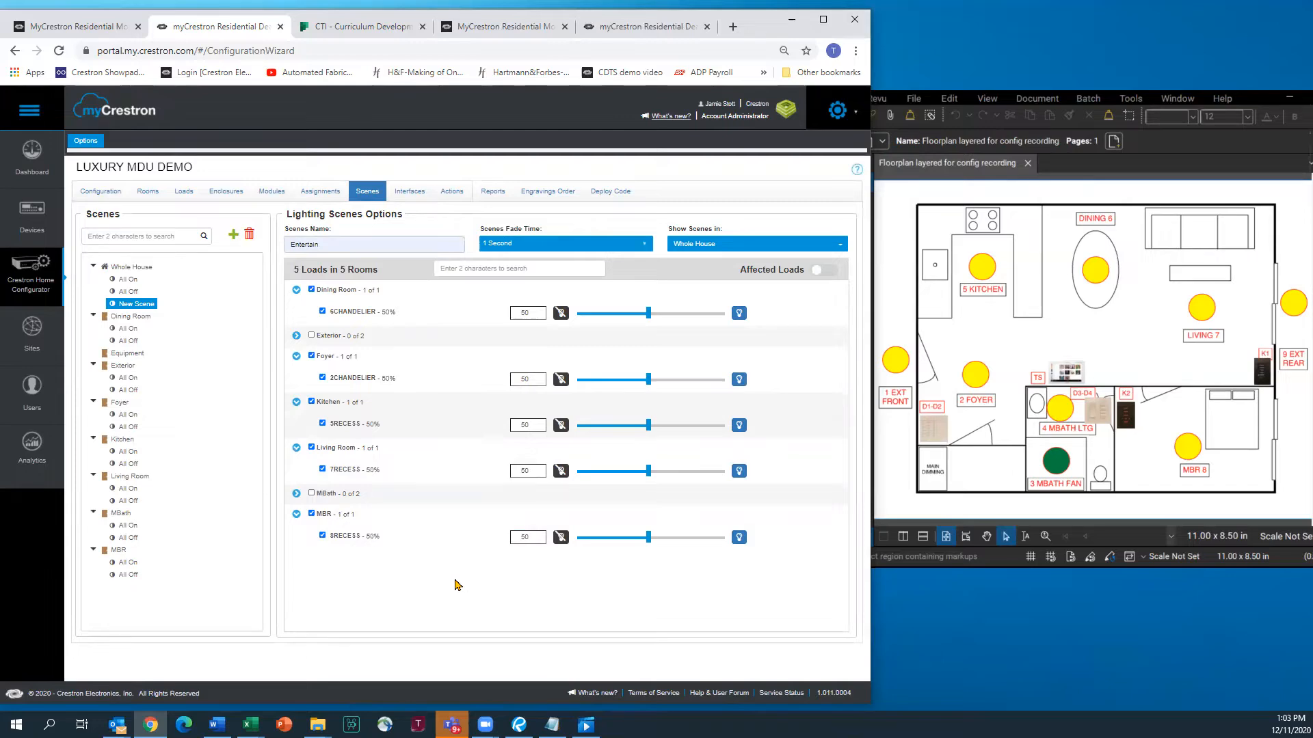
Save Entertain, then add a Relax scene with Dining Room, Foyer, Kitchen, Living Room and MBR lights
{"action": "left_click", "coordinate": [134, 291]}
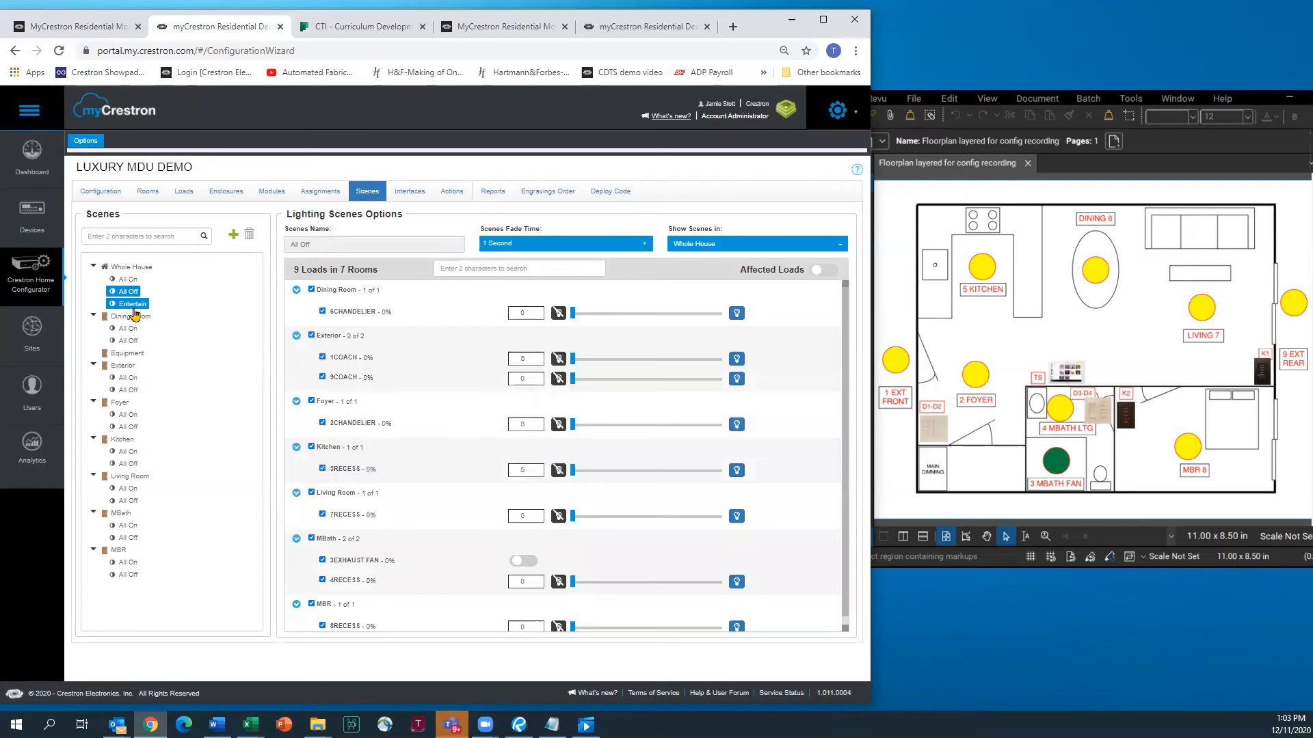
{"action": "left_click", "coordinate": [233, 236]}
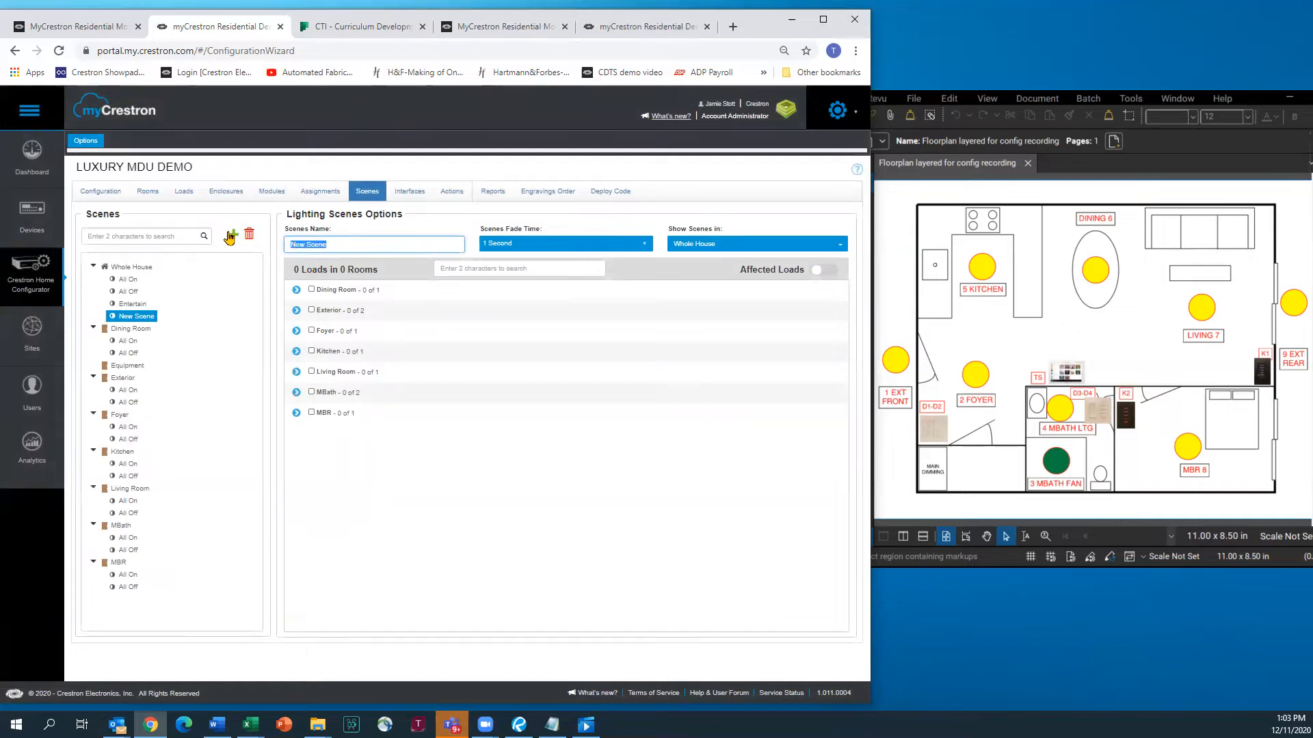
{"action": "type", "text": "Relax"}
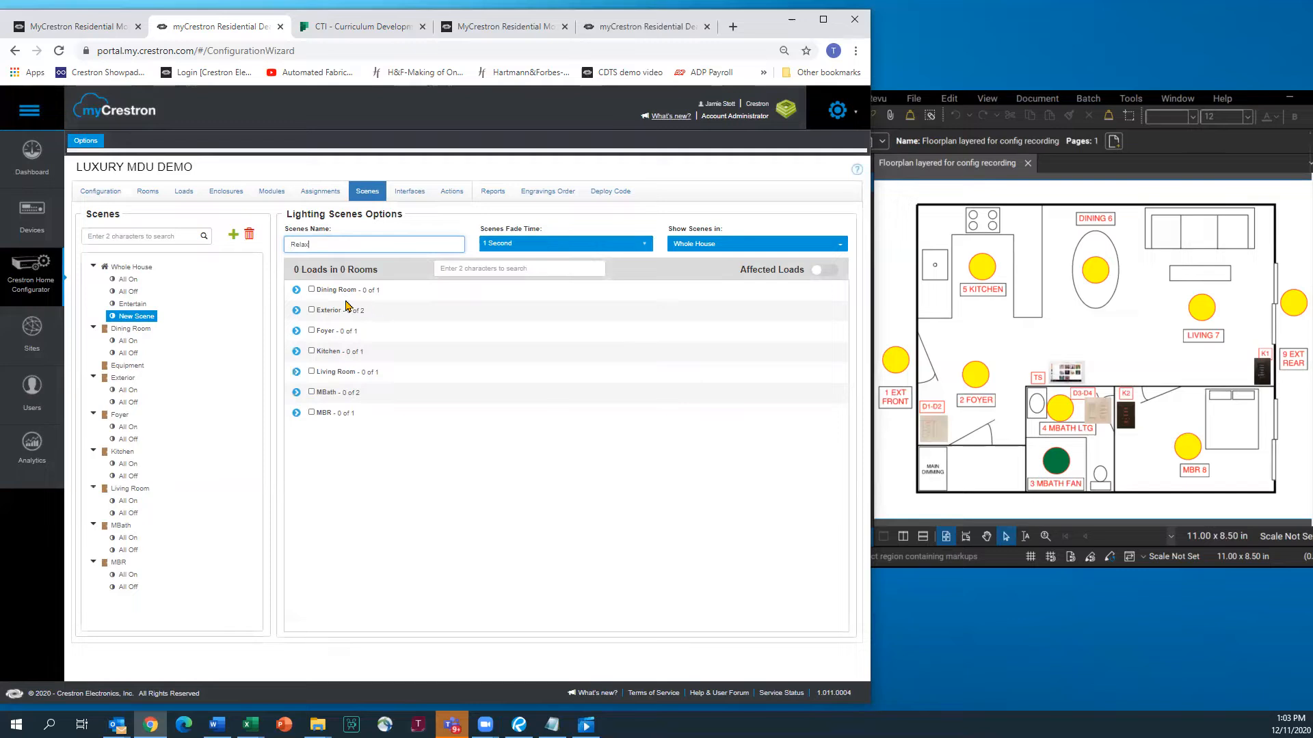
{"action": "left_click", "coordinate": [312, 290]}
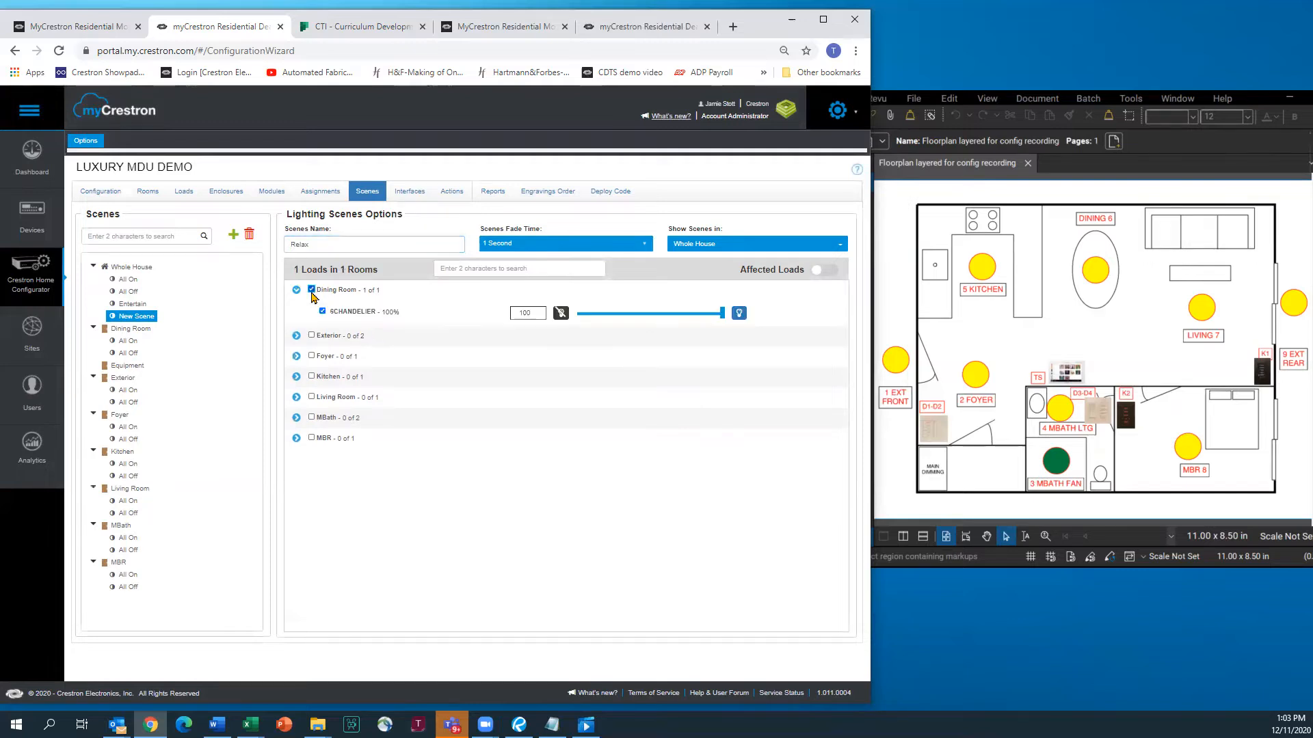
{"action": "left_click", "coordinate": [311, 356]}
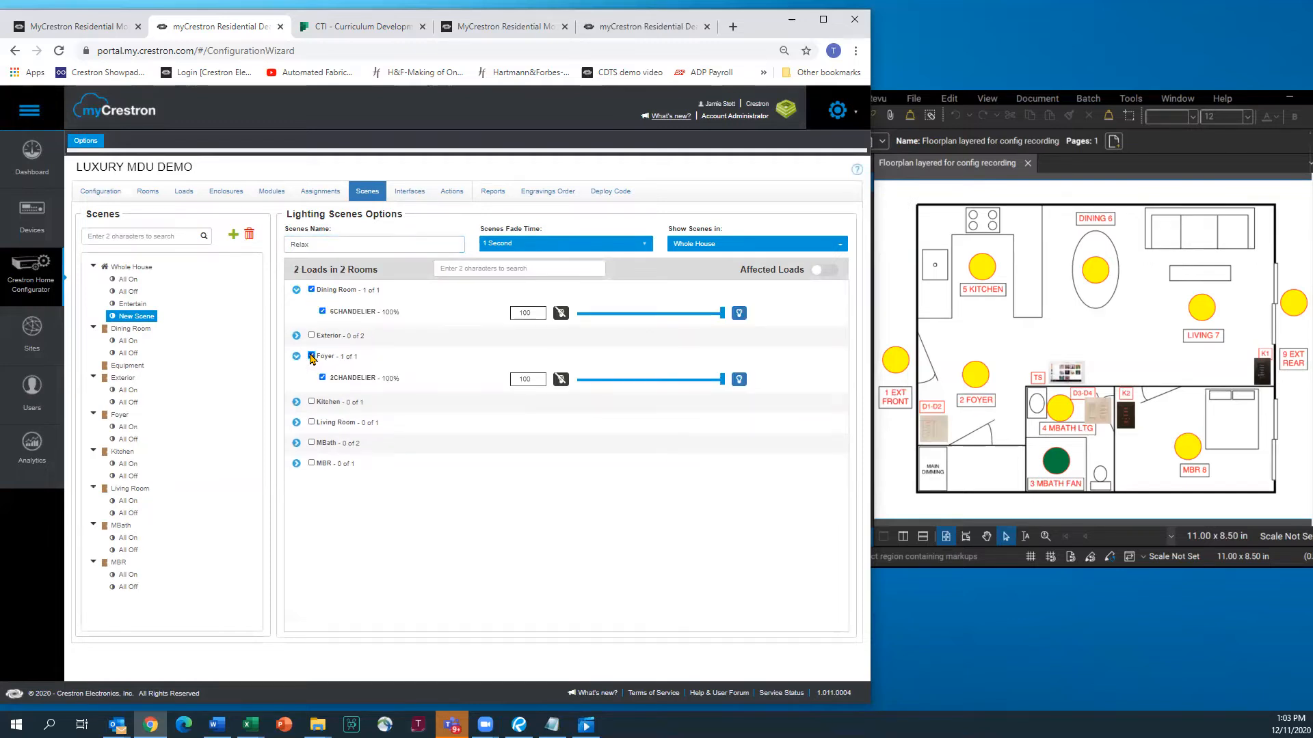
{"action": "left_click", "coordinate": [312, 402]}
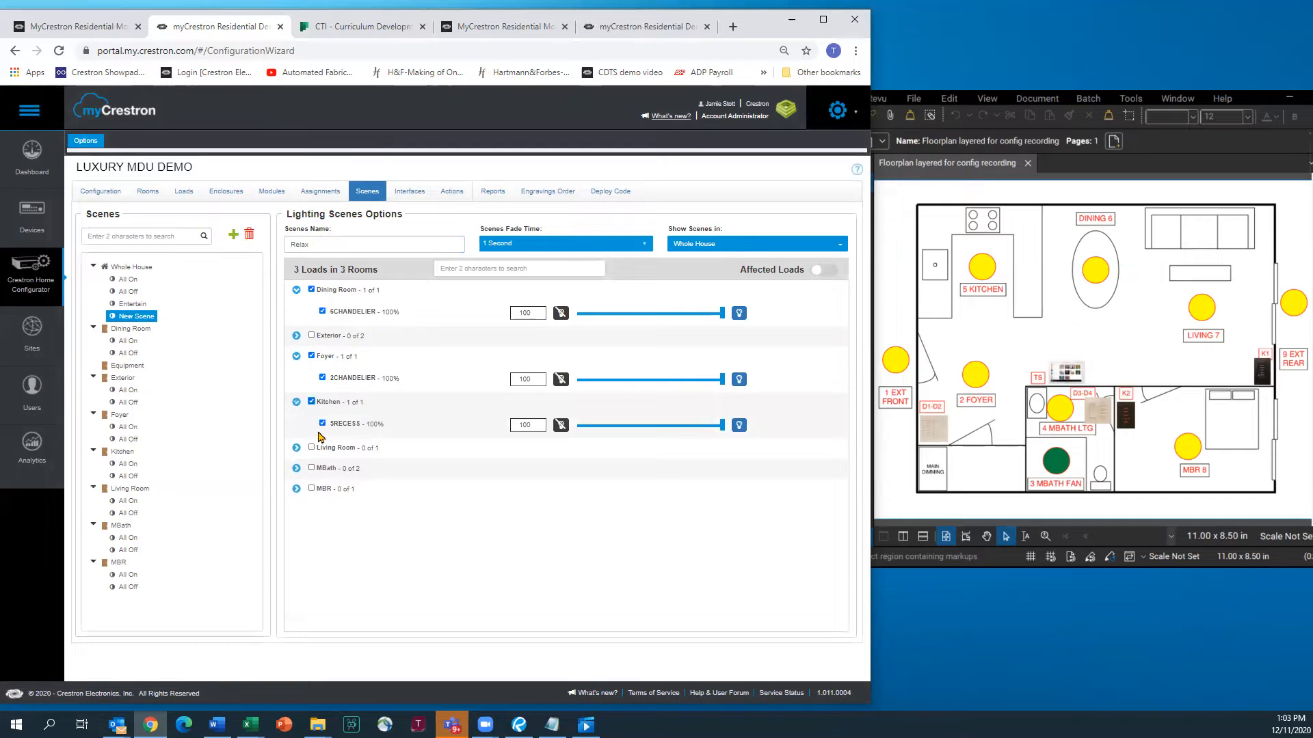
{"action": "left_click", "coordinate": [311, 448]}
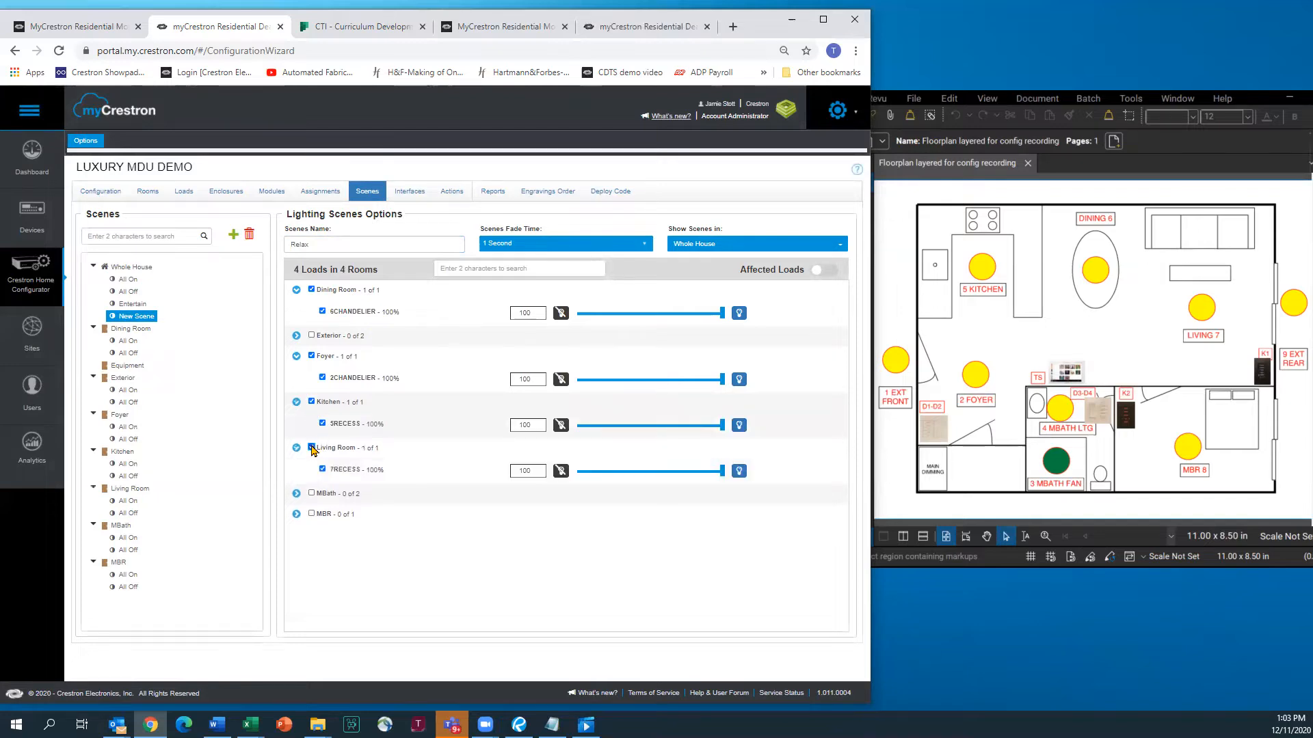
{"action": "left_click", "coordinate": [312, 514]}
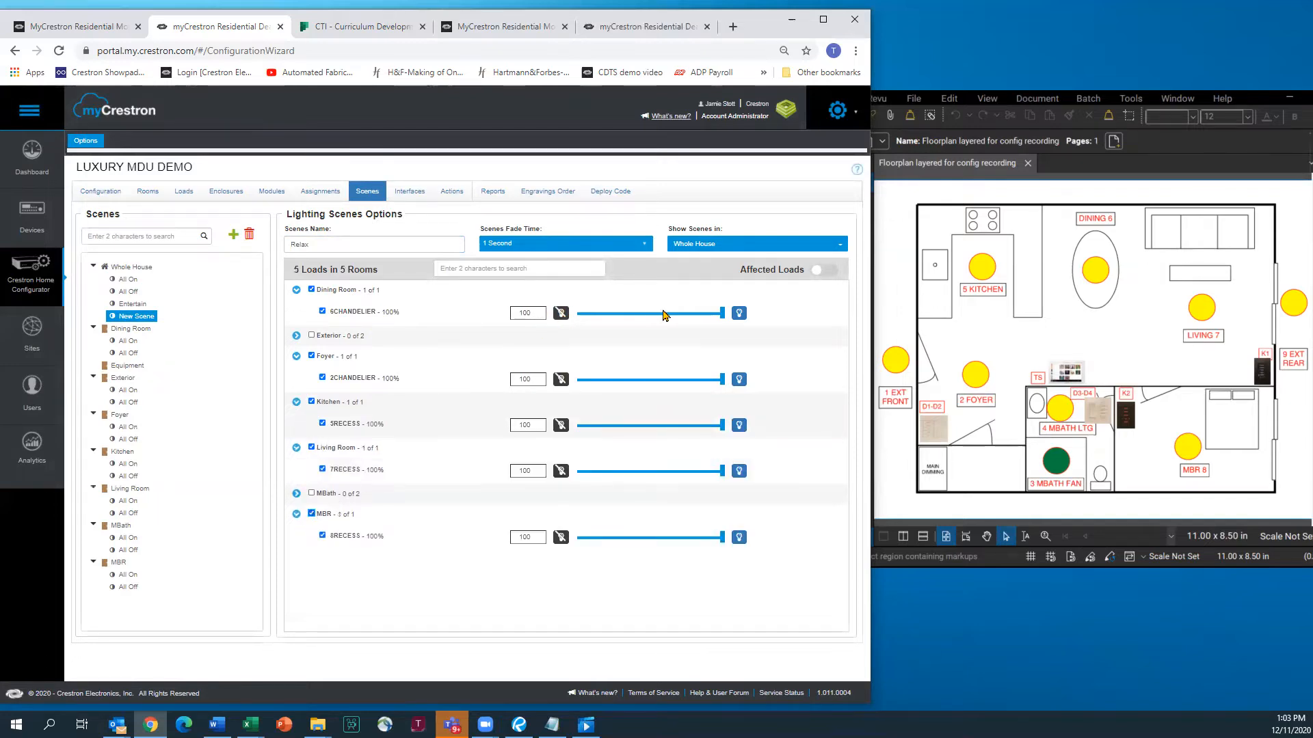
Set all five Relax light levels to 1%, then review the Entertain and Relax scenes
{"action": "left_click_drag", "start_coordinate": [726, 316], "coordinate": [578, 322]}
{"action": "double_click", "coordinate": [533, 313]}
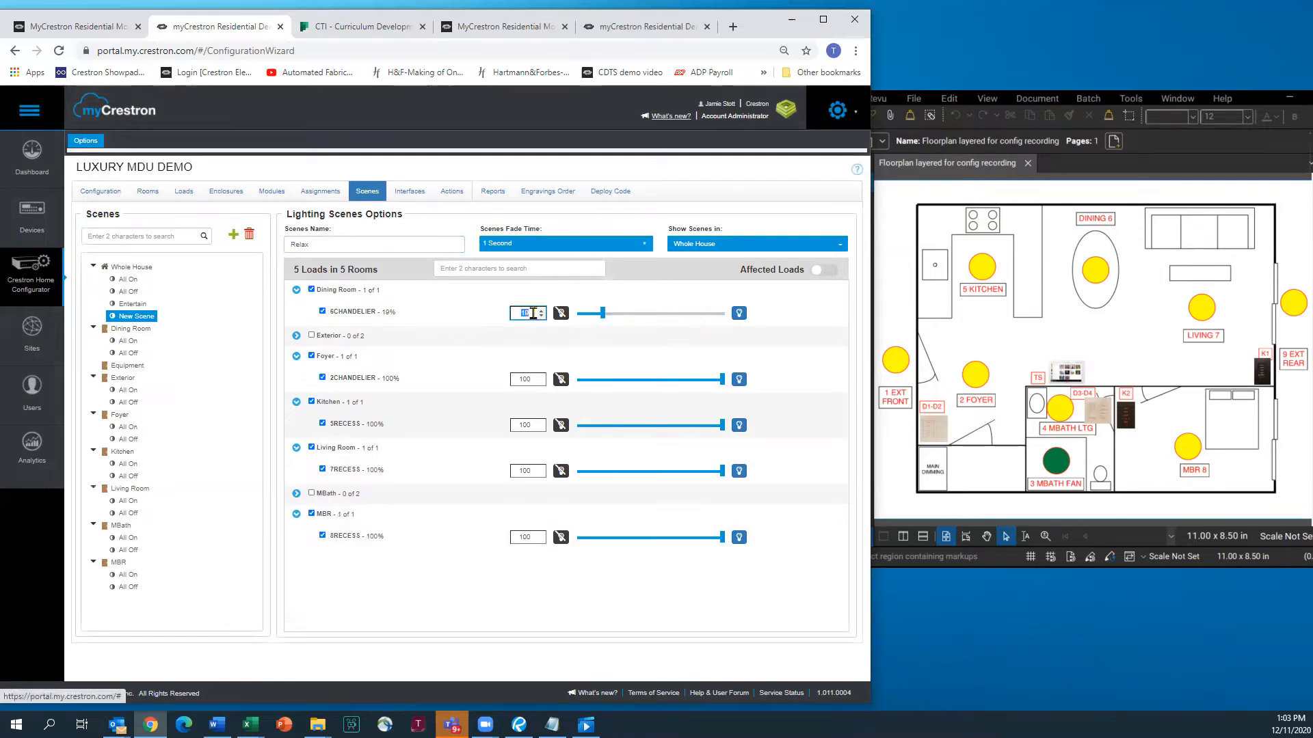
{"action": "type", "text": "1"}
{"action": "key", "text": "Tab"}
{"action": "type", "text": "1"}
{"action": "key", "text": "Tab"}
{"action": "type", "text": "1"}
{"action": "key", "text": "Tab"}
{"action": "type", "text": "1"}
{"action": "key", "text": "Tab"}
{"action": "type", "text": "1"}
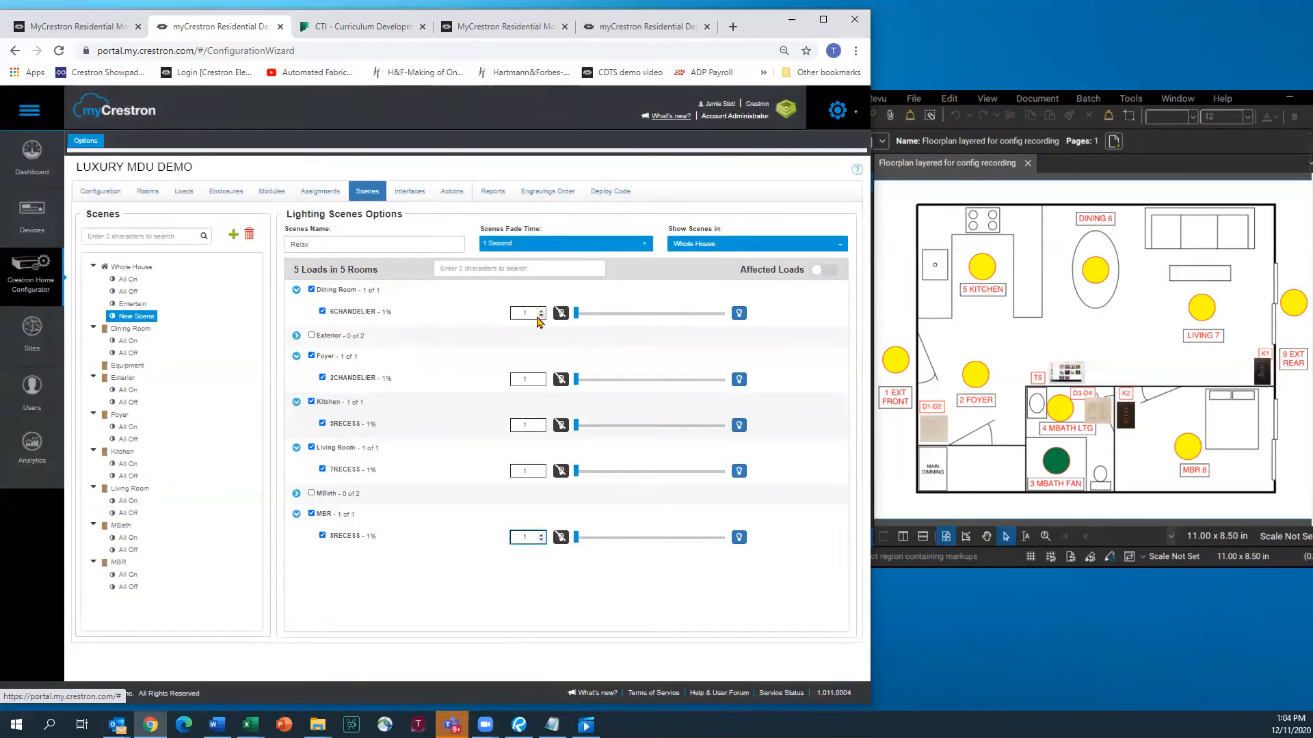
{"action": "left_click", "coordinate": [443, 583]}
{"action": "left_click", "coordinate": [140, 304]}
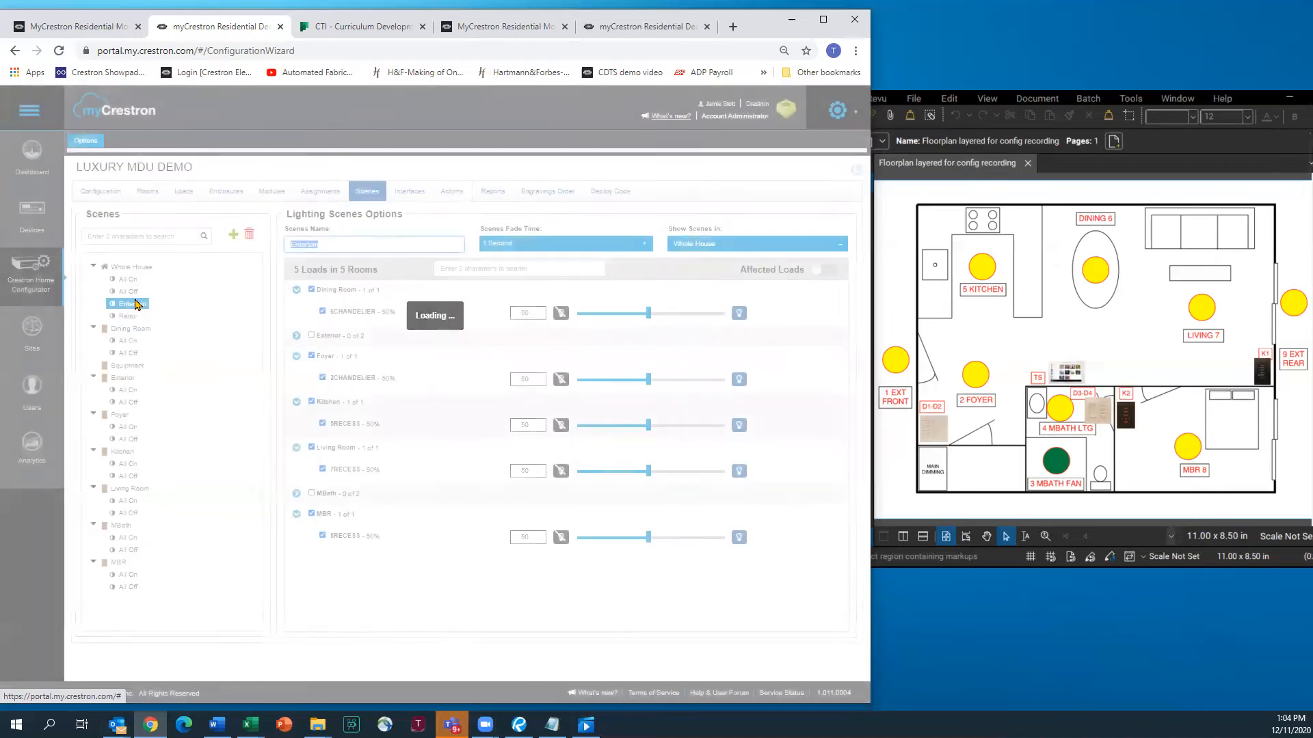
{"action": "left_click", "coordinate": [128, 316]}
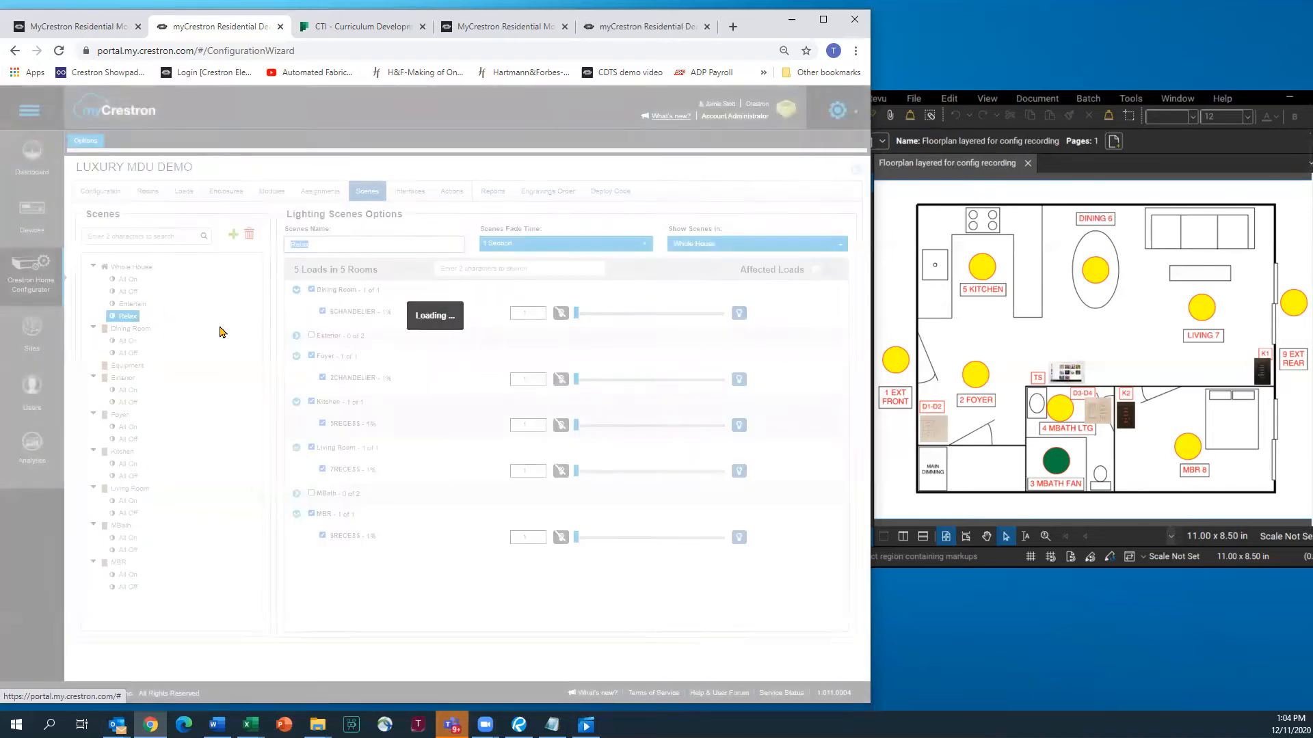
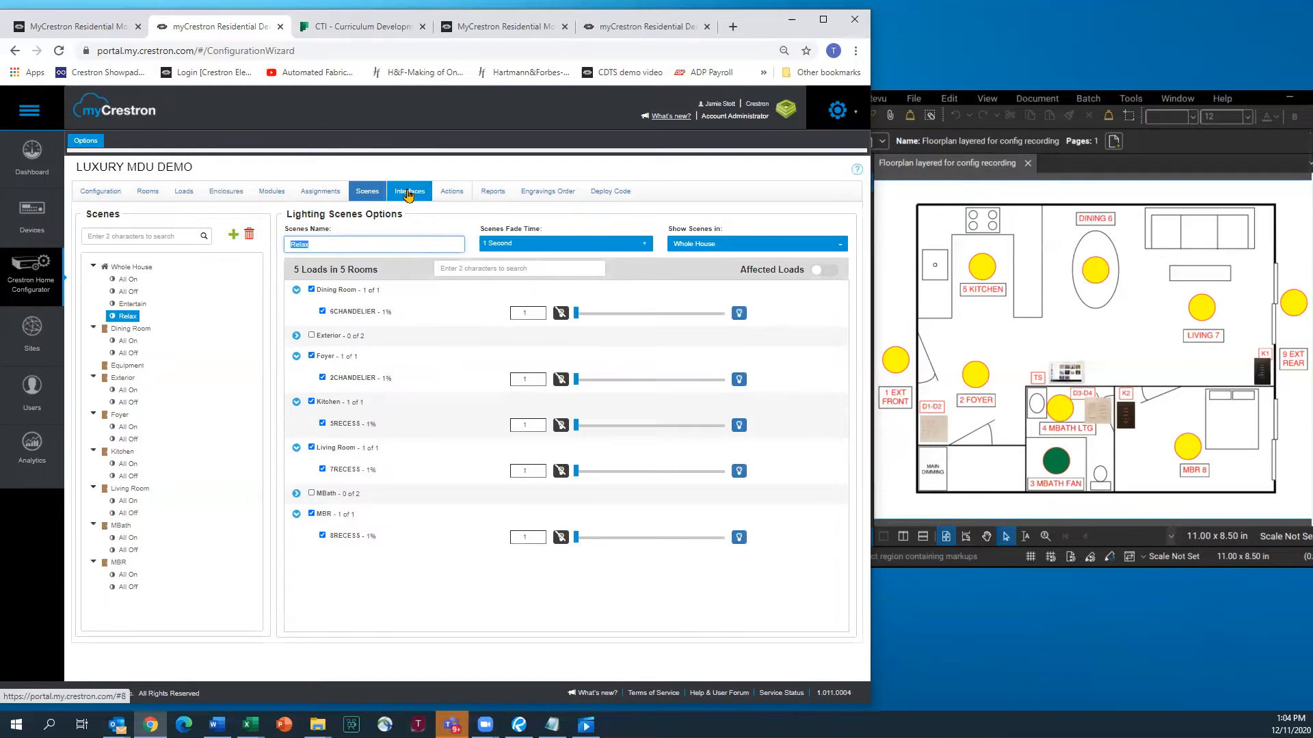
In the 1D FOYER keypad designer, place a Medium Rocker and then five Small Button Caps, replacing the existing buttons
{"action": "left_click", "coordinate": [408, 193]}
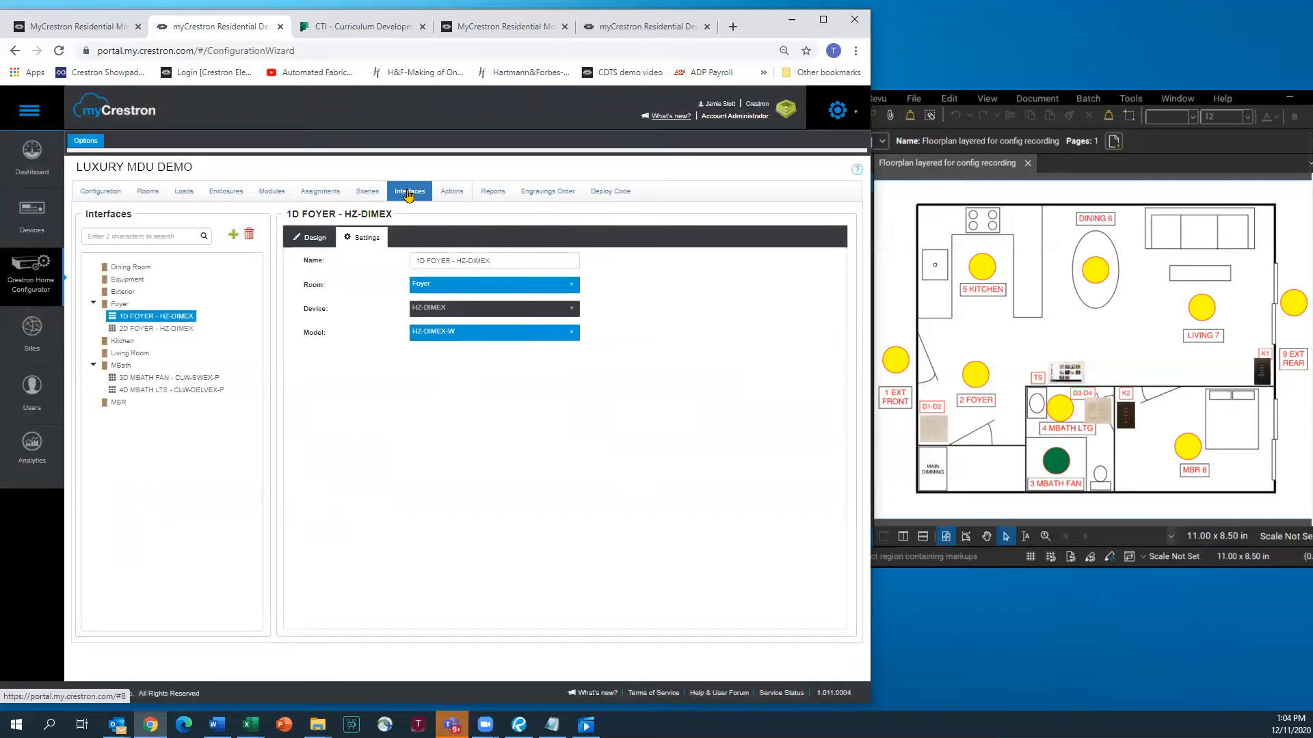
{"action": "left_click", "coordinate": [316, 239]}
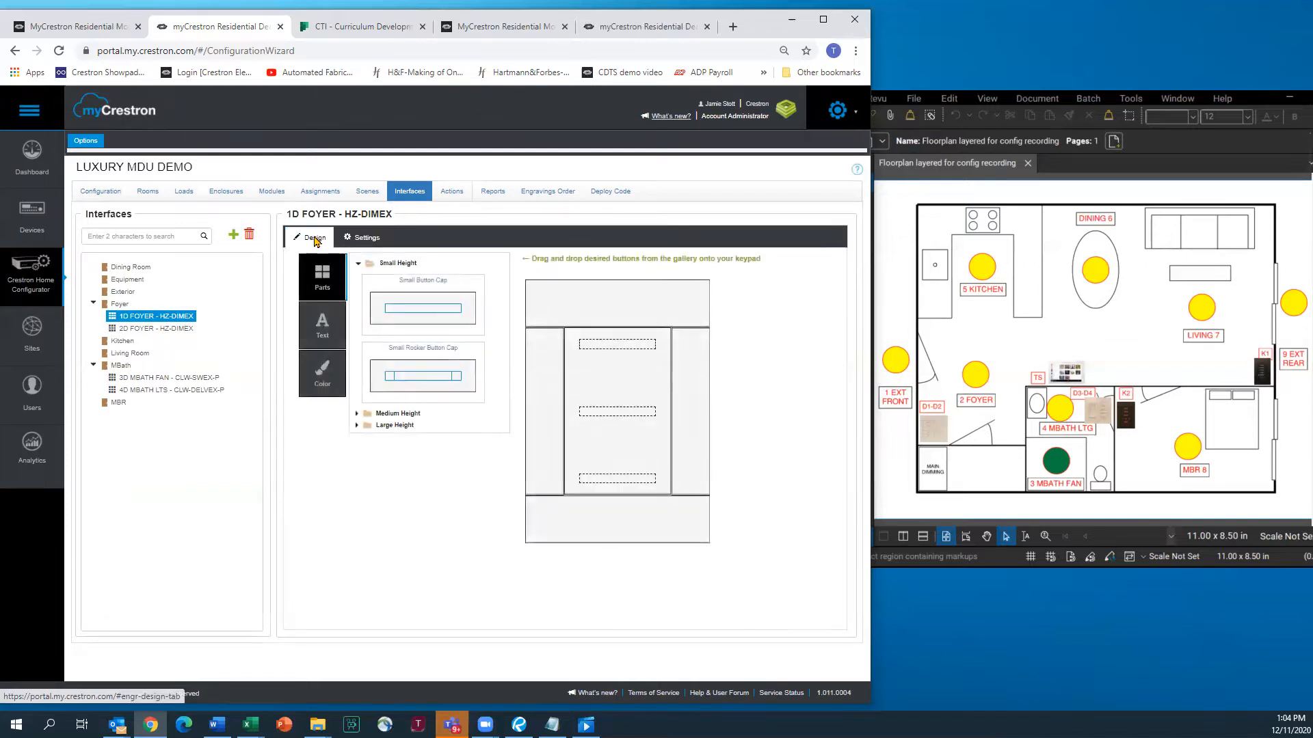
{"action": "left_click", "coordinate": [386, 414]}
{"action": "left_click_drag", "start_coordinate": [415, 448], "coordinate": [607, 428]}
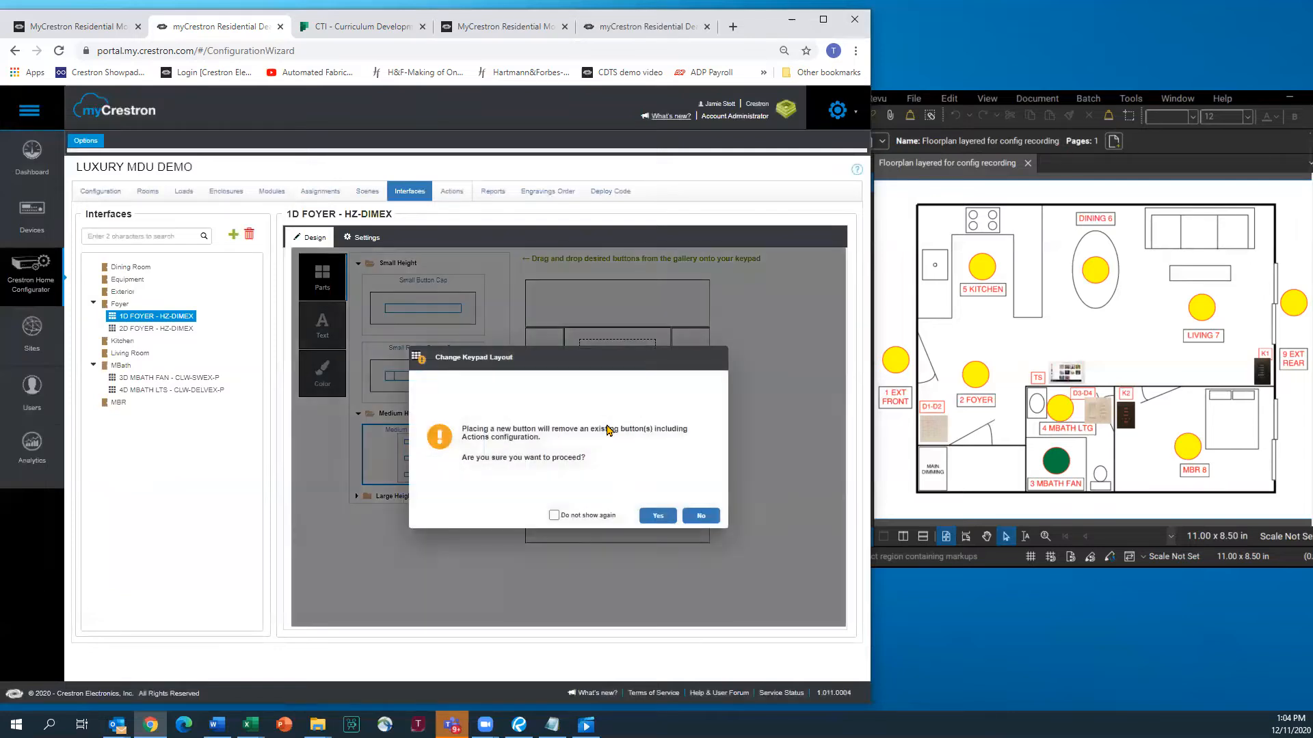
{"action": "left_click", "coordinate": [658, 516]}
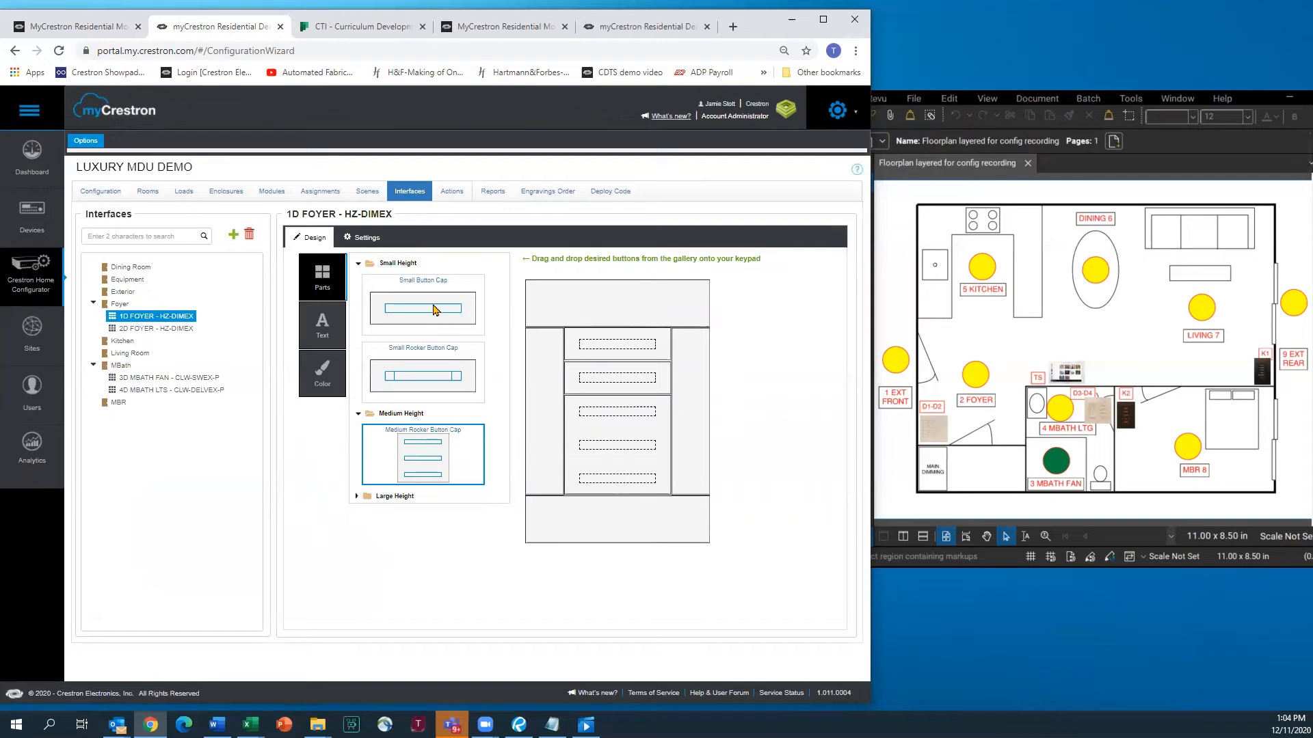
{"action": "left_click_drag", "start_coordinate": [432, 309], "coordinate": [566, 402]}
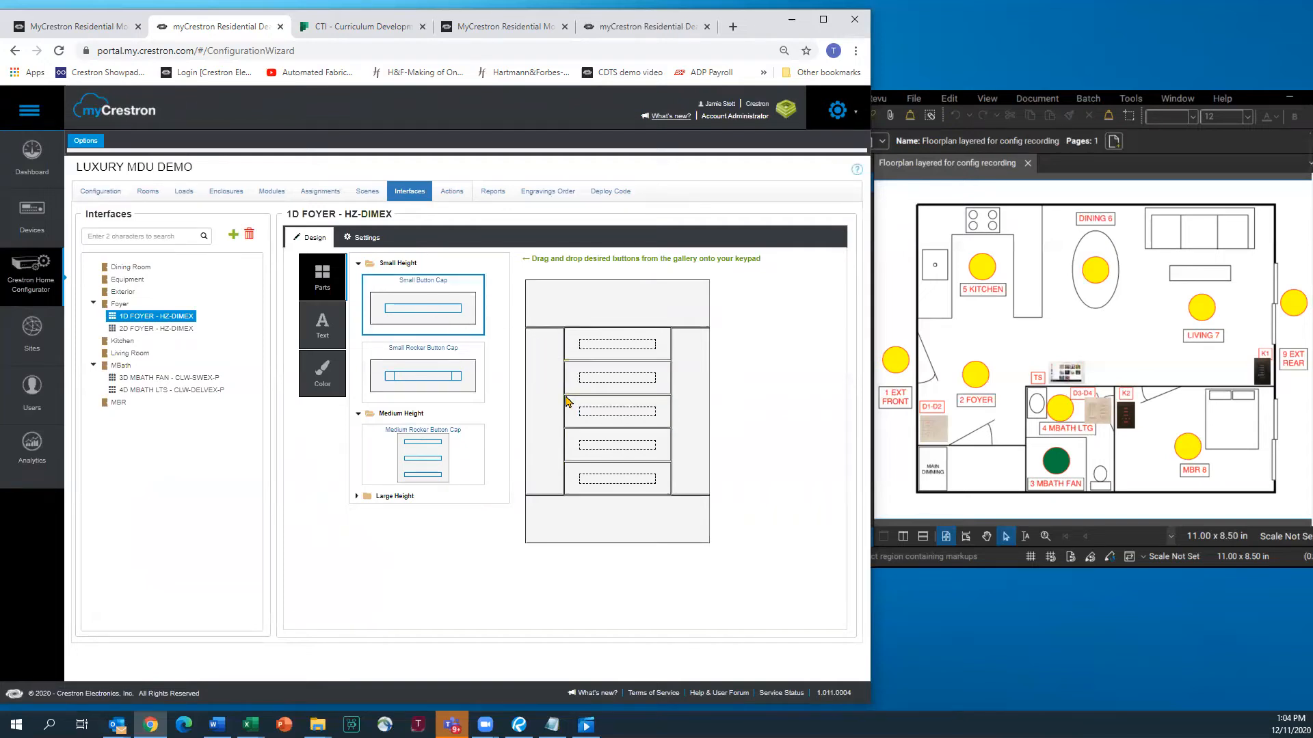
Label the five keypad buttons WELCOME, ENTERTAIN, RELAX, EXTERIOR and AWAY
{"action": "left_click", "coordinate": [325, 329]}
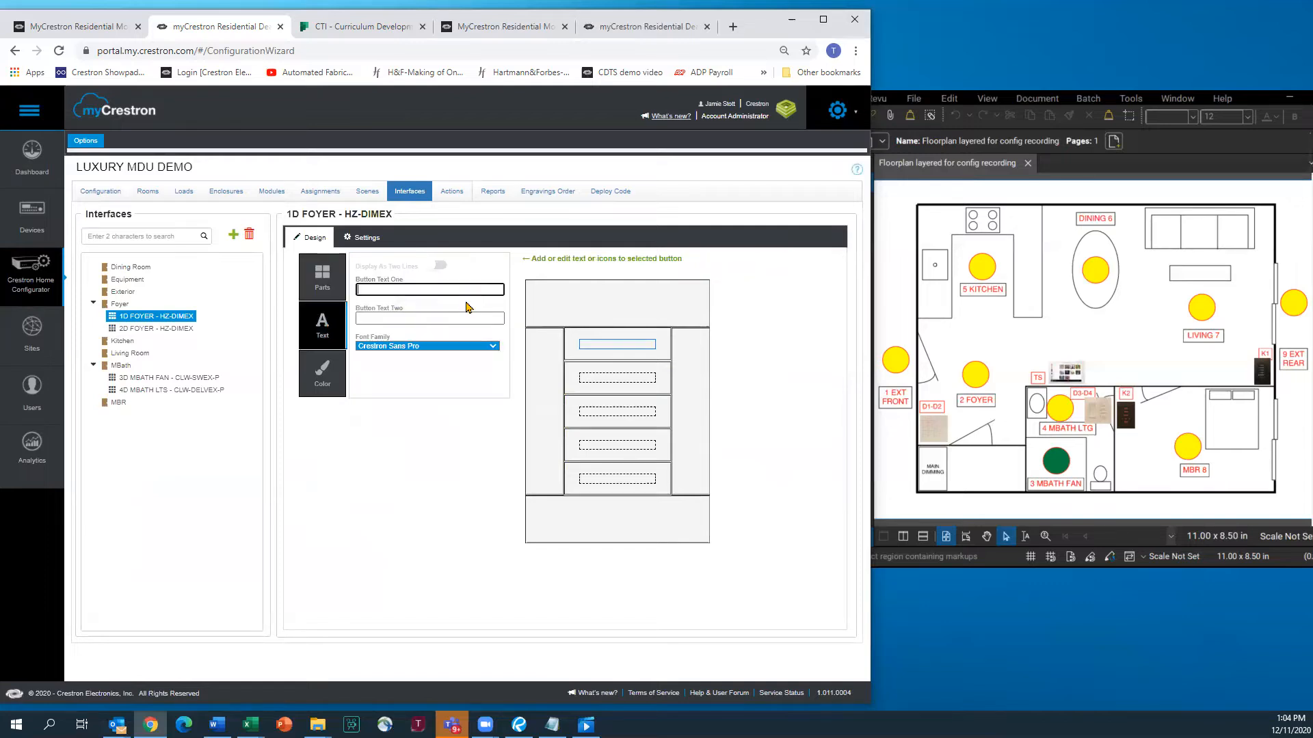
{"action": "type", "text": "WELCOME"}
{"action": "key", "text": "Return"}
{"action": "type", "text": "ENTERTAIN"}
{"action": "key", "text": "Return"}
{"action": "type", "text": "RELAX"}
{"action": "key", "text": "Return"}
{"action": "type", "text": "EXTERIOR"}
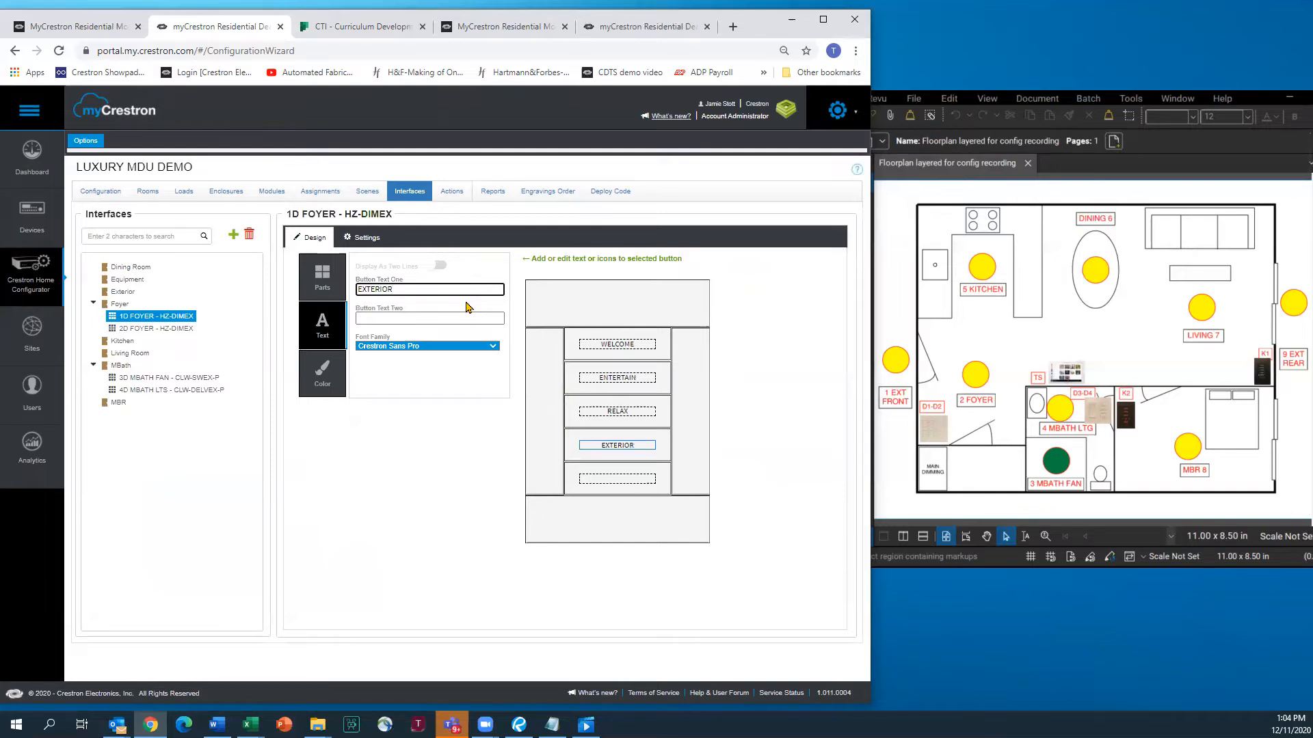
{"action": "key", "text": "Return"}
{"action": "type", "text": "AWAY"}
Select the 3D MBATH FAN switch and choose the White Textured faceplate colour
{"action": "left_click", "coordinate": [326, 372]}
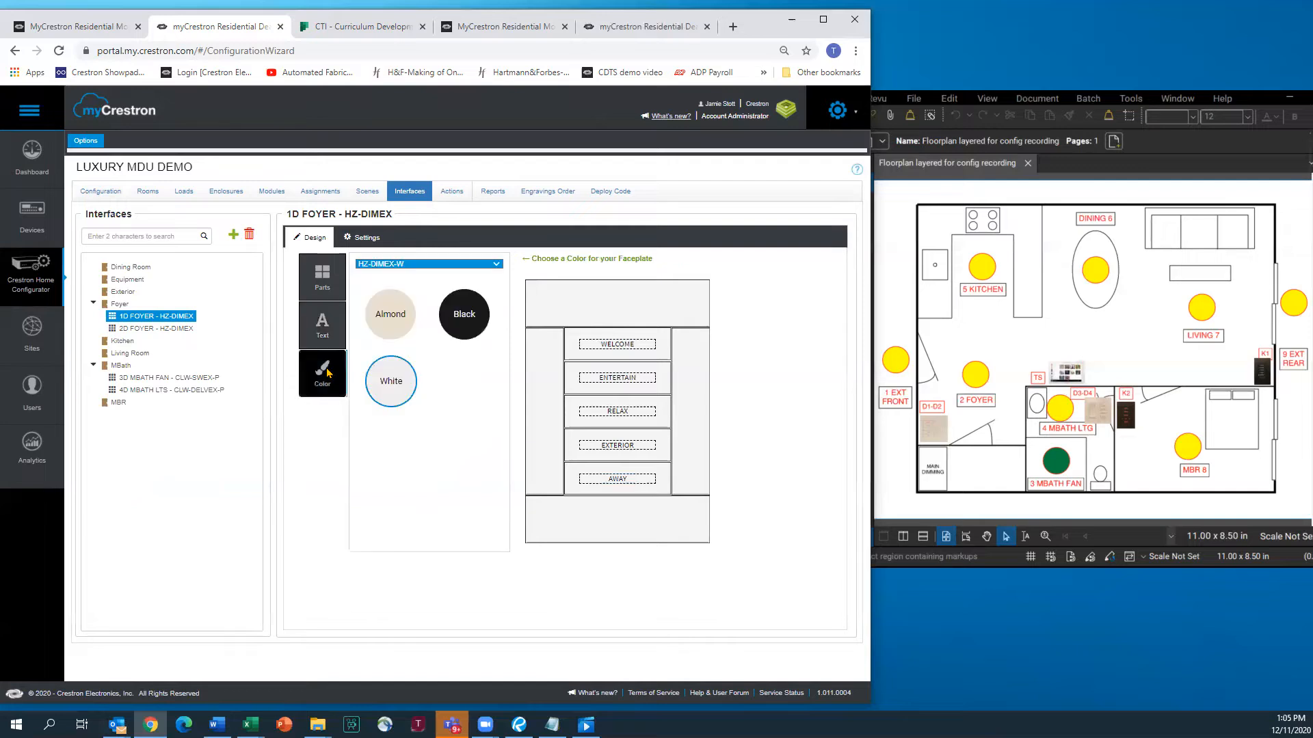
{"action": "left_click", "coordinate": [164, 329]}
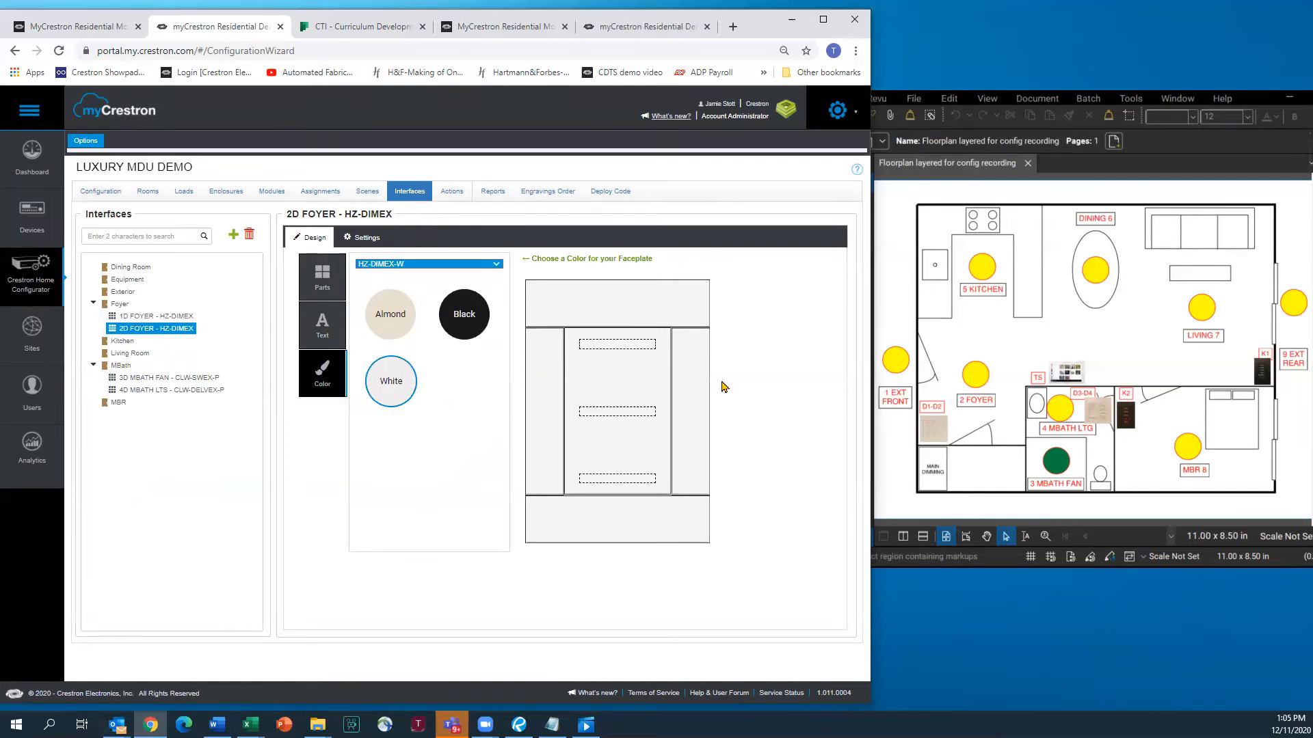
{"action": "left_click", "coordinate": [162, 378]}
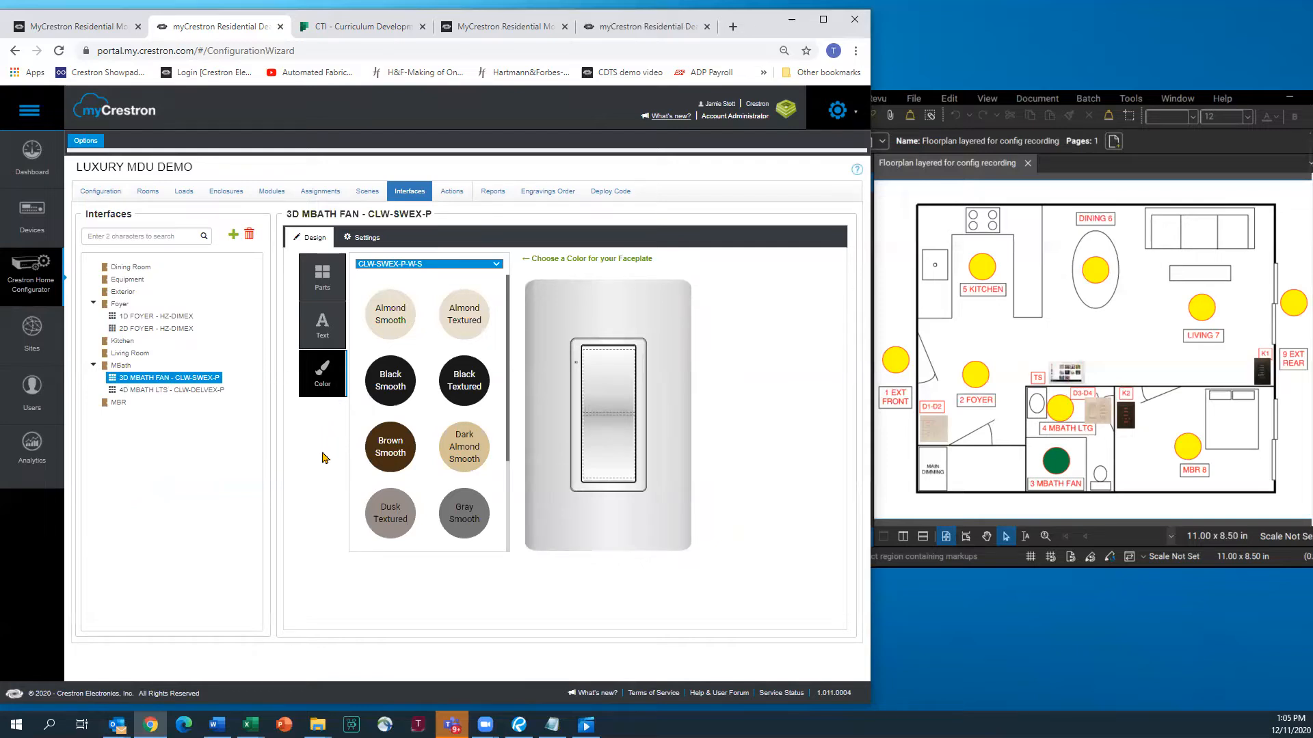
{"action": "left_click_drag", "start_coordinate": [508, 391], "coordinate": [504, 489]}
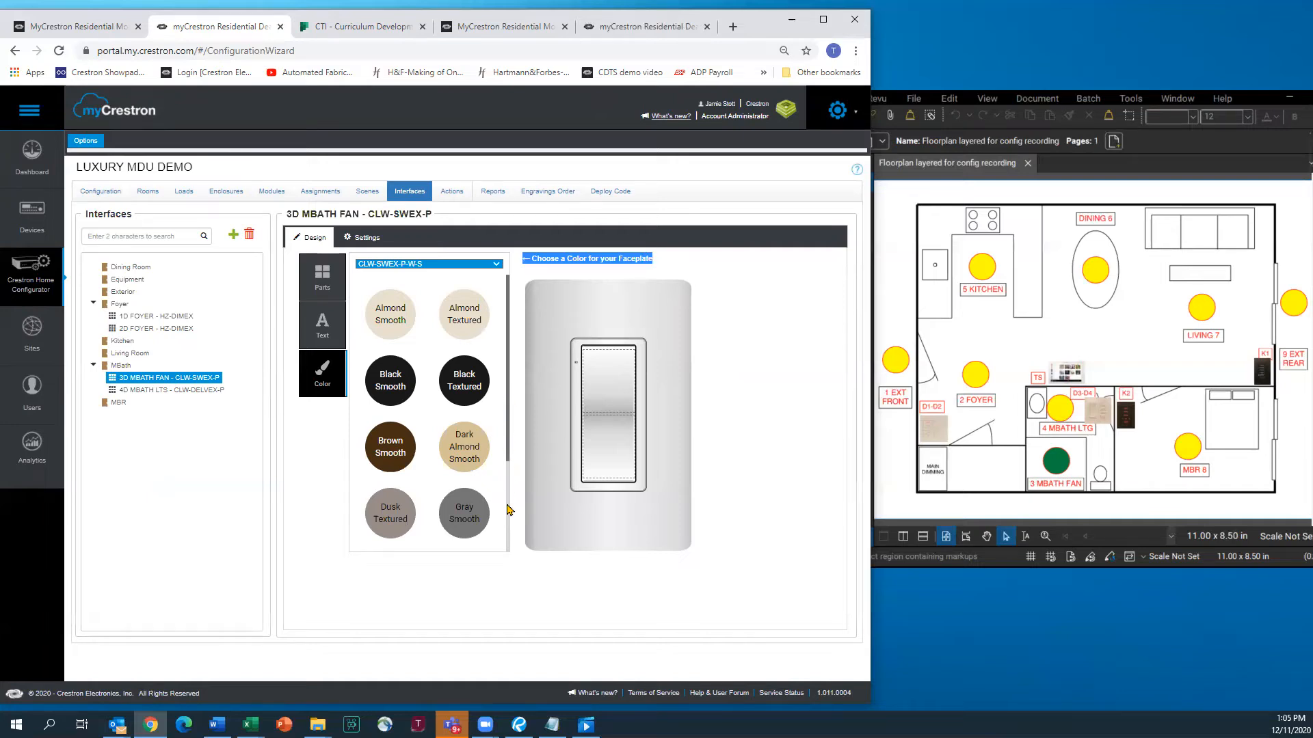
{"action": "scroll", "coordinate": [509, 431], "scroll_direction": "down", "scroll_amount": 2}
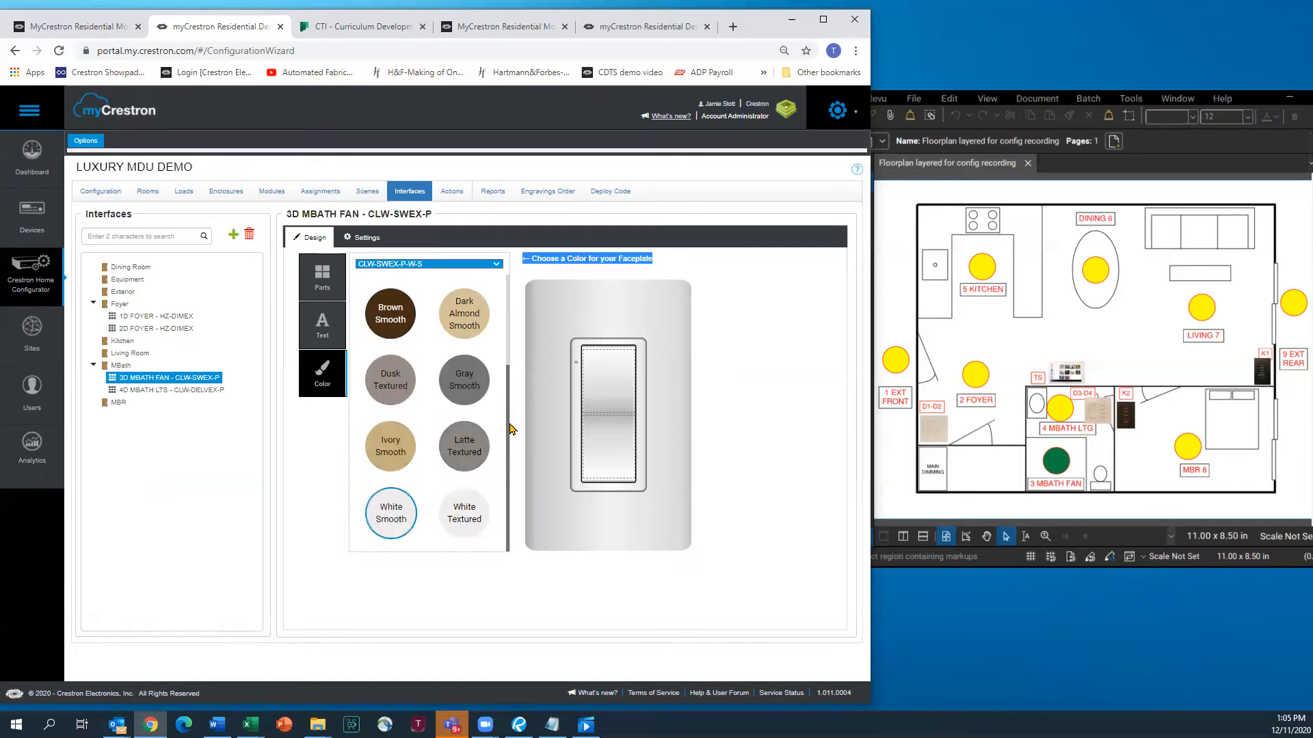
{"action": "left_click", "coordinate": [463, 518]}
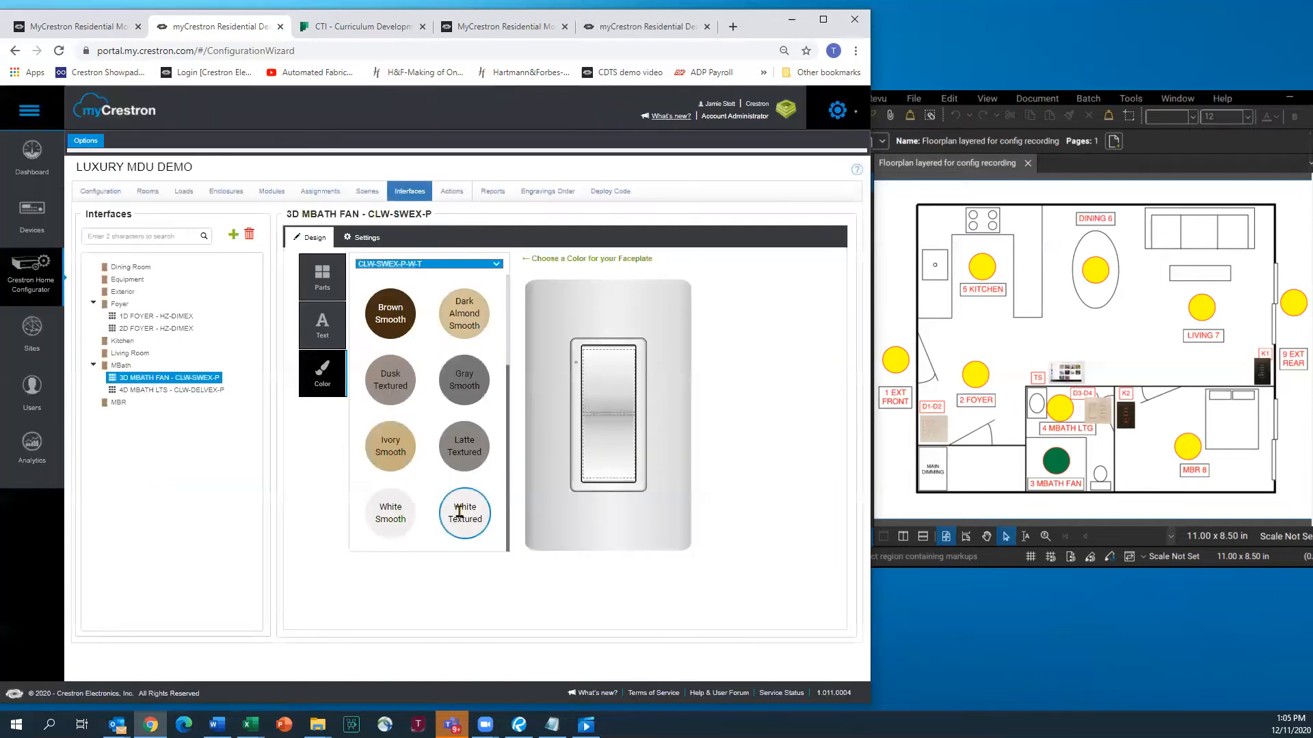
Replace the 4D MBATH LTS keypad buttons with Small Button Caps
{"action": "left_click", "coordinate": [172, 391]}
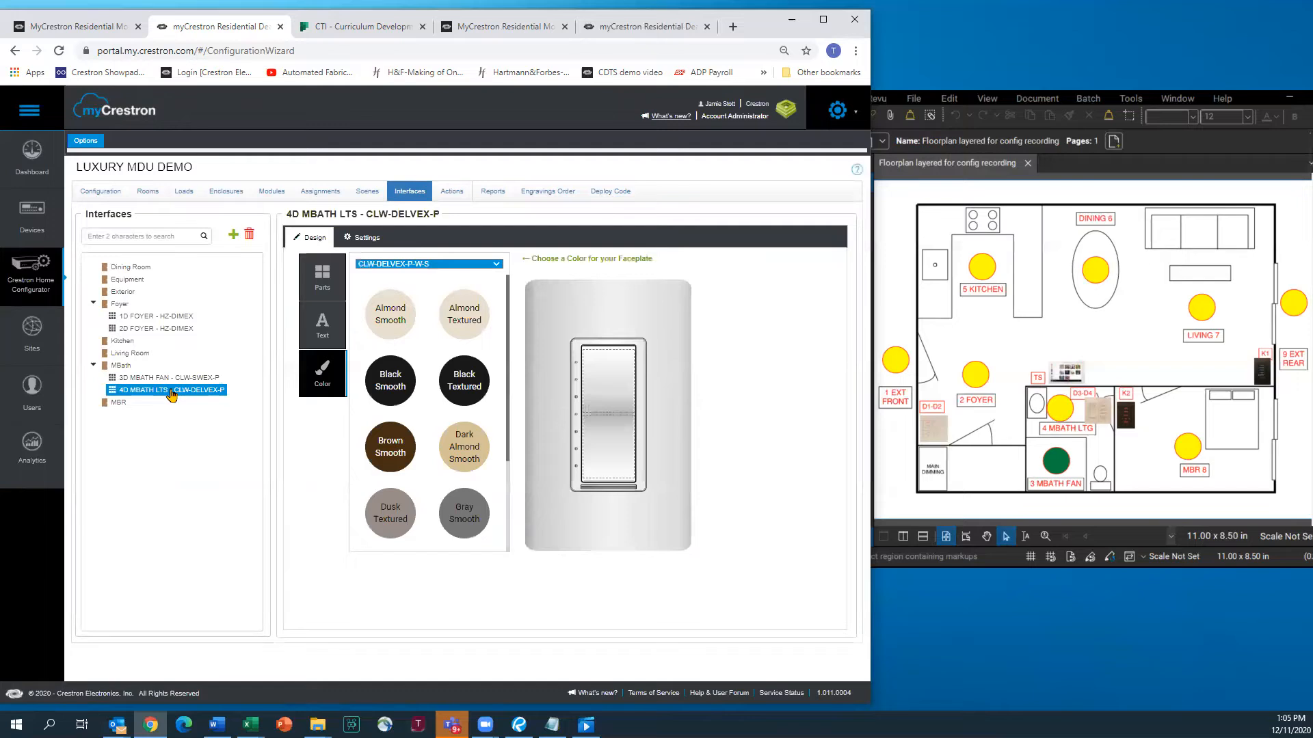
{"action": "left_click", "coordinate": [322, 275]}
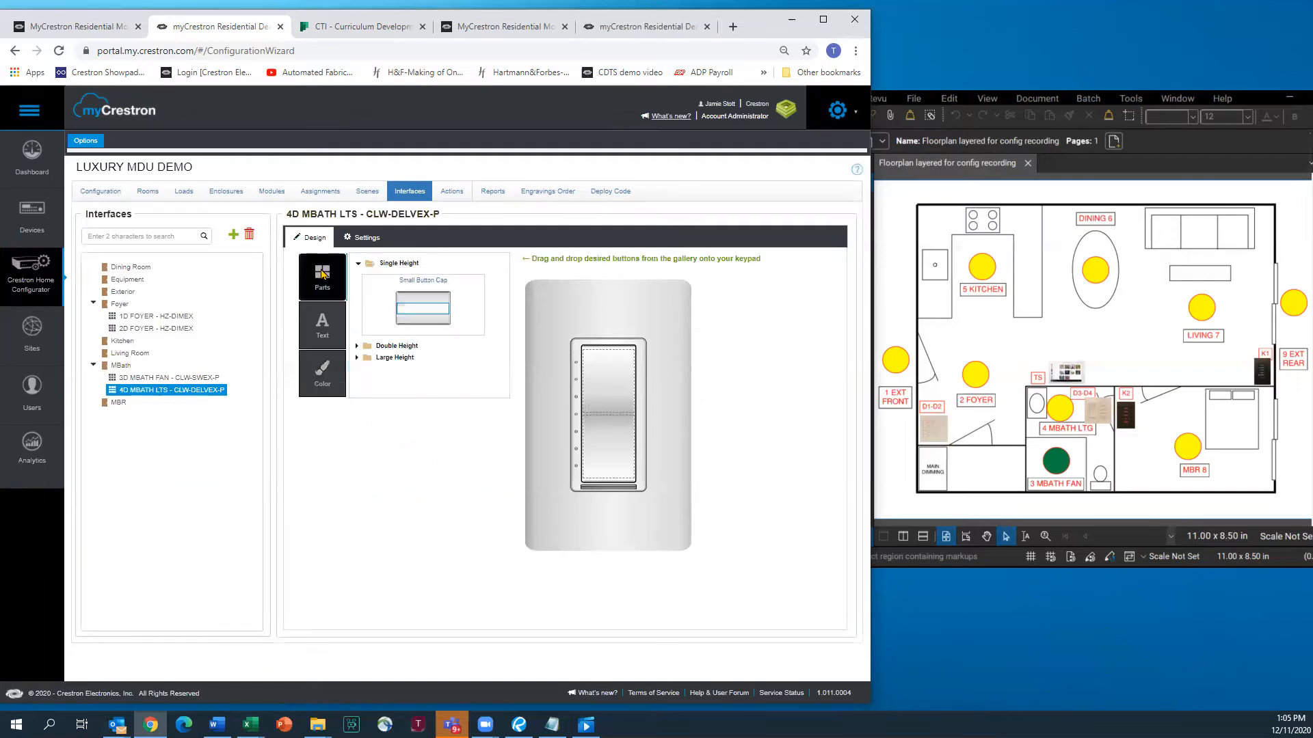
{"action": "left_click_drag", "start_coordinate": [437, 307], "coordinate": [578, 350]}
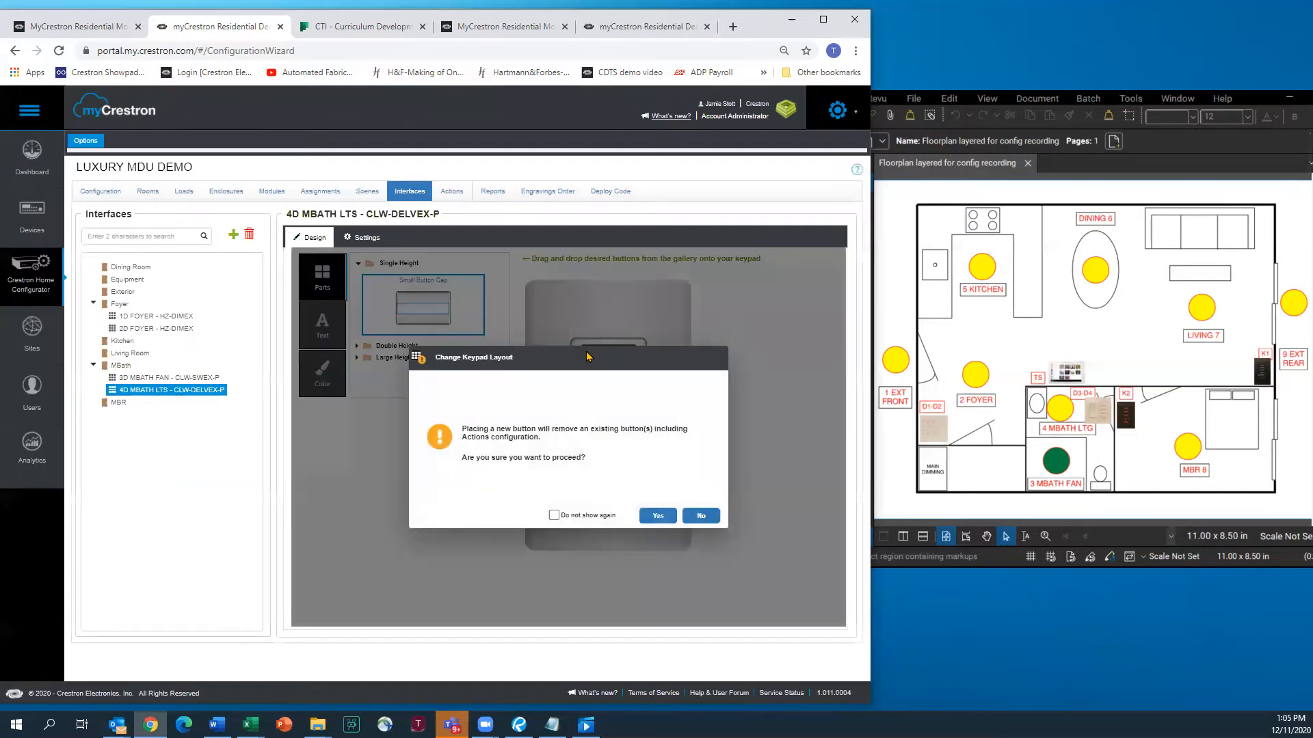
{"action": "left_click", "coordinate": [658, 518]}
Label the 4D MBATH LTS buttons ALL ON, LIGHTS, FAN and ALL OFF
{"action": "left_click", "coordinate": [324, 328]}
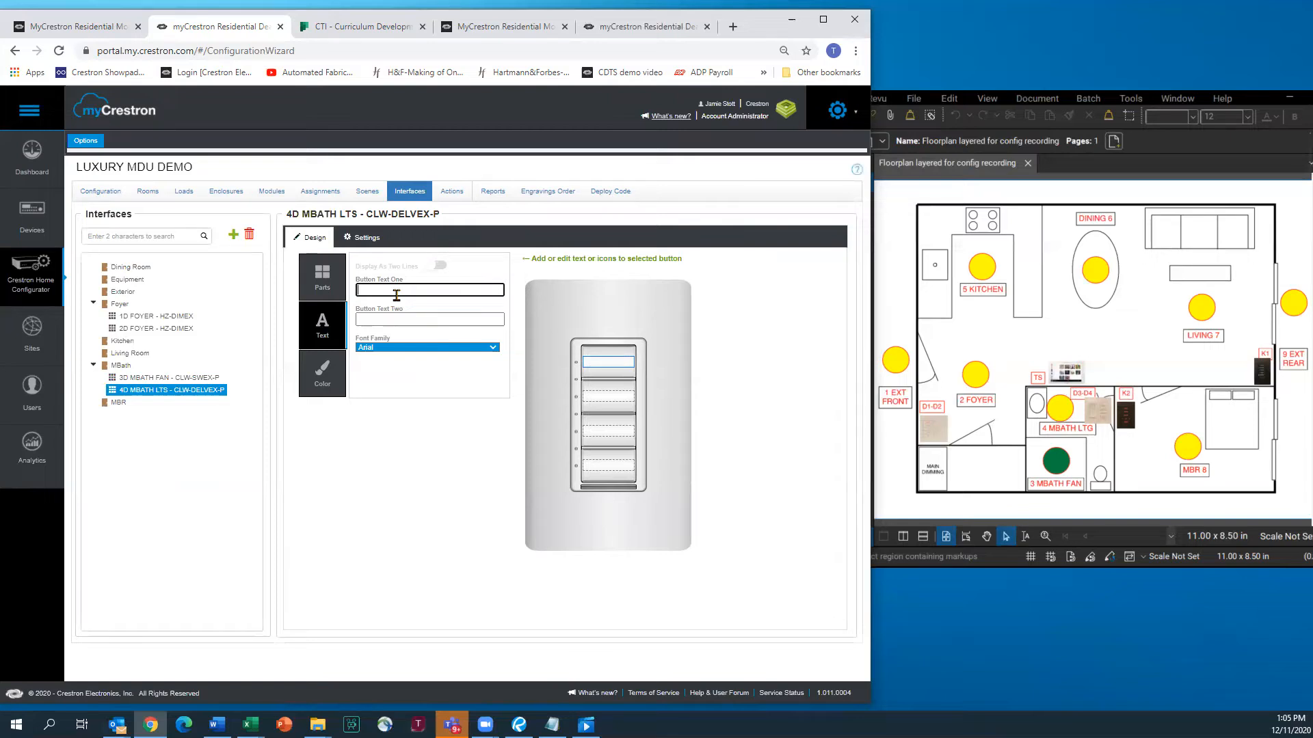
{"action": "type", "text": "ALL ON"}
{"action": "key", "text": "Return"}
{"action": "type", "text": "LIGHTS"}
{"action": "key", "text": "Return"}
{"action": "type", "text": "FAN"}
{"action": "key", "text": "Return"}
{"action": "type", "text": "ALL OFF"}
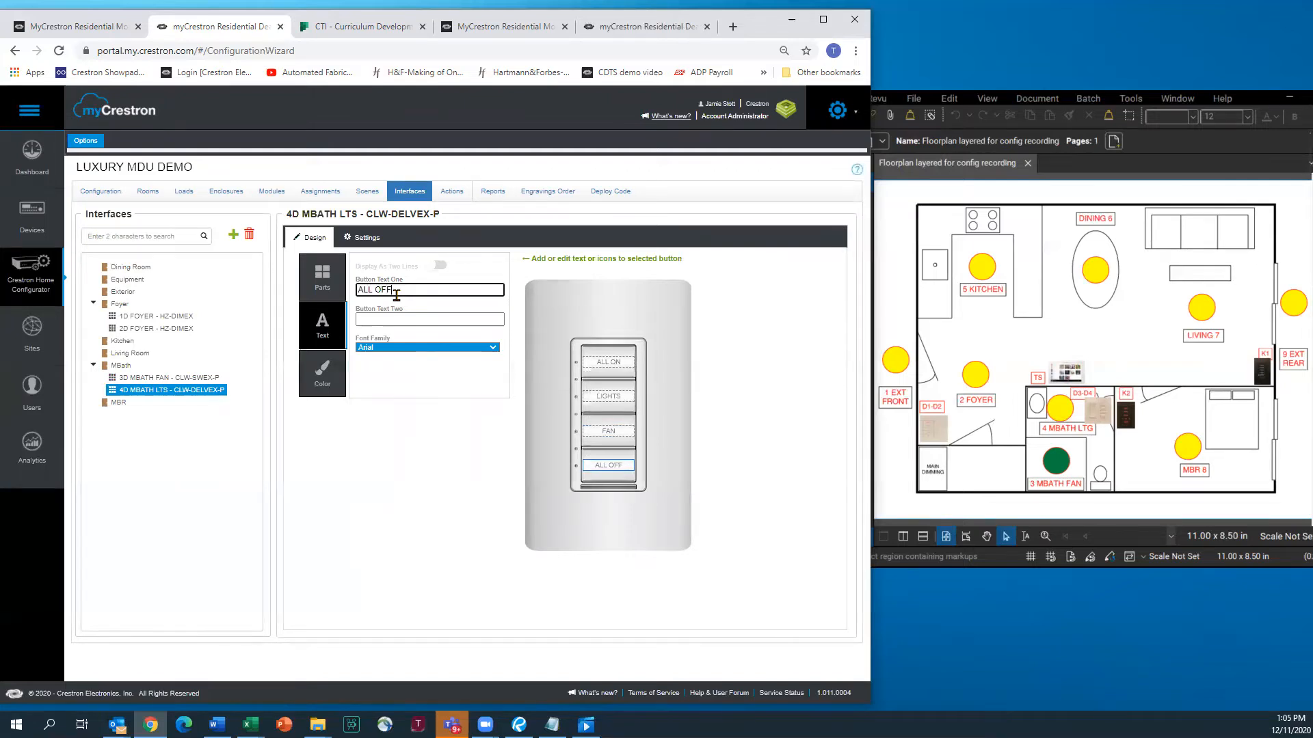
Give the 4D MBATH LTS keypad a White Textured faceplate
{"action": "left_click", "coordinate": [319, 374]}
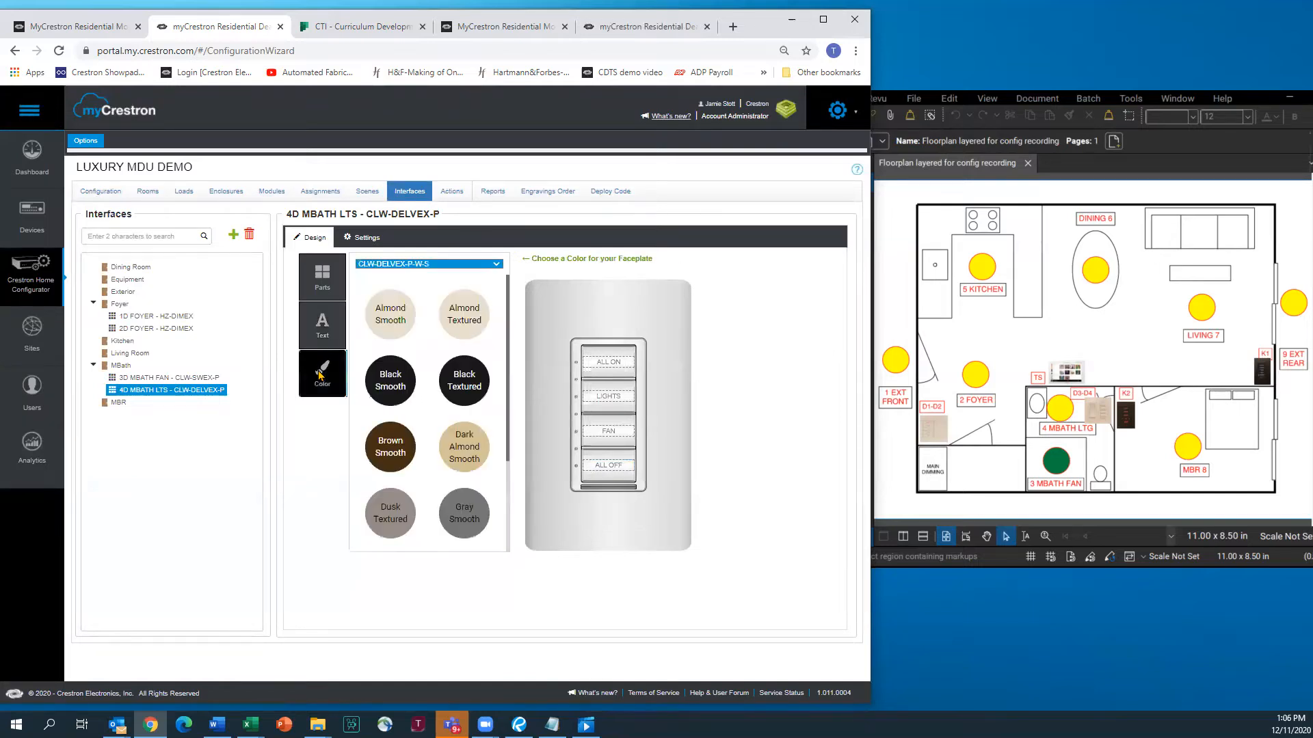
{"action": "scroll", "coordinate": [512, 519], "scroll_direction": "down", "scroll_amount": 2}
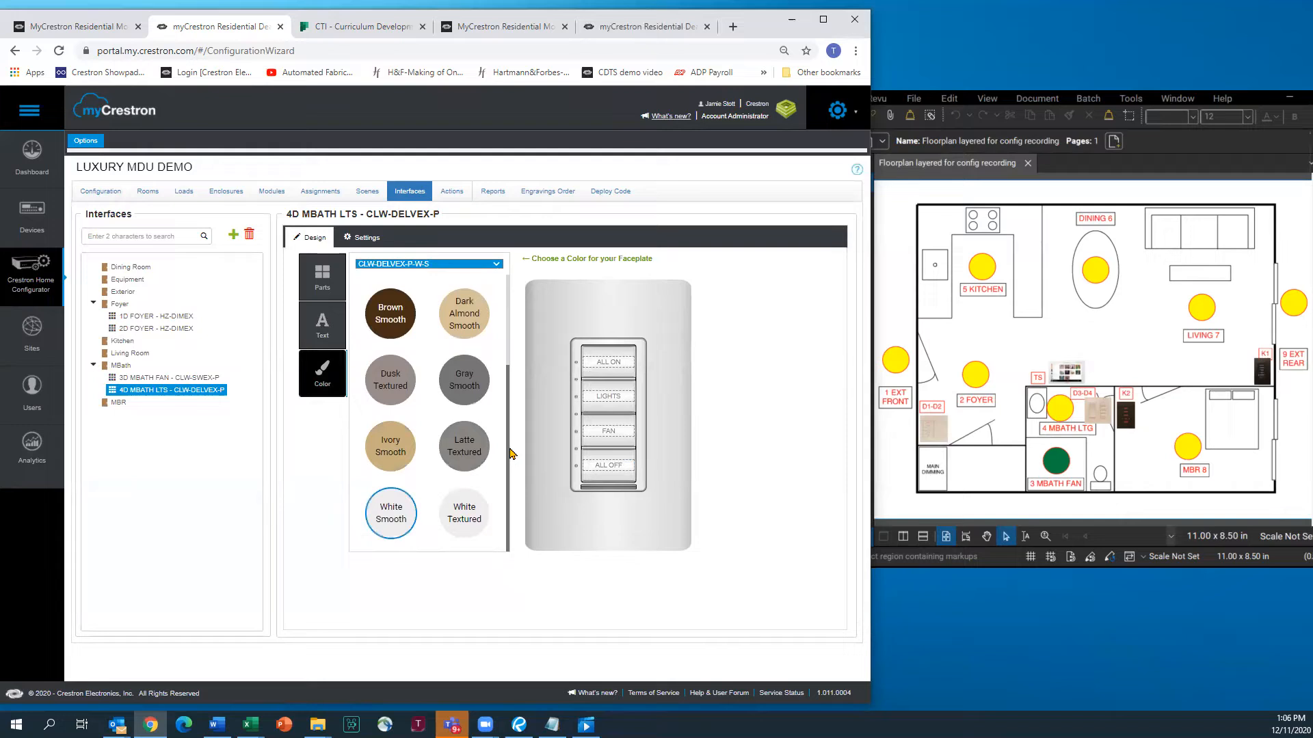
{"action": "left_click", "coordinate": [466, 513]}
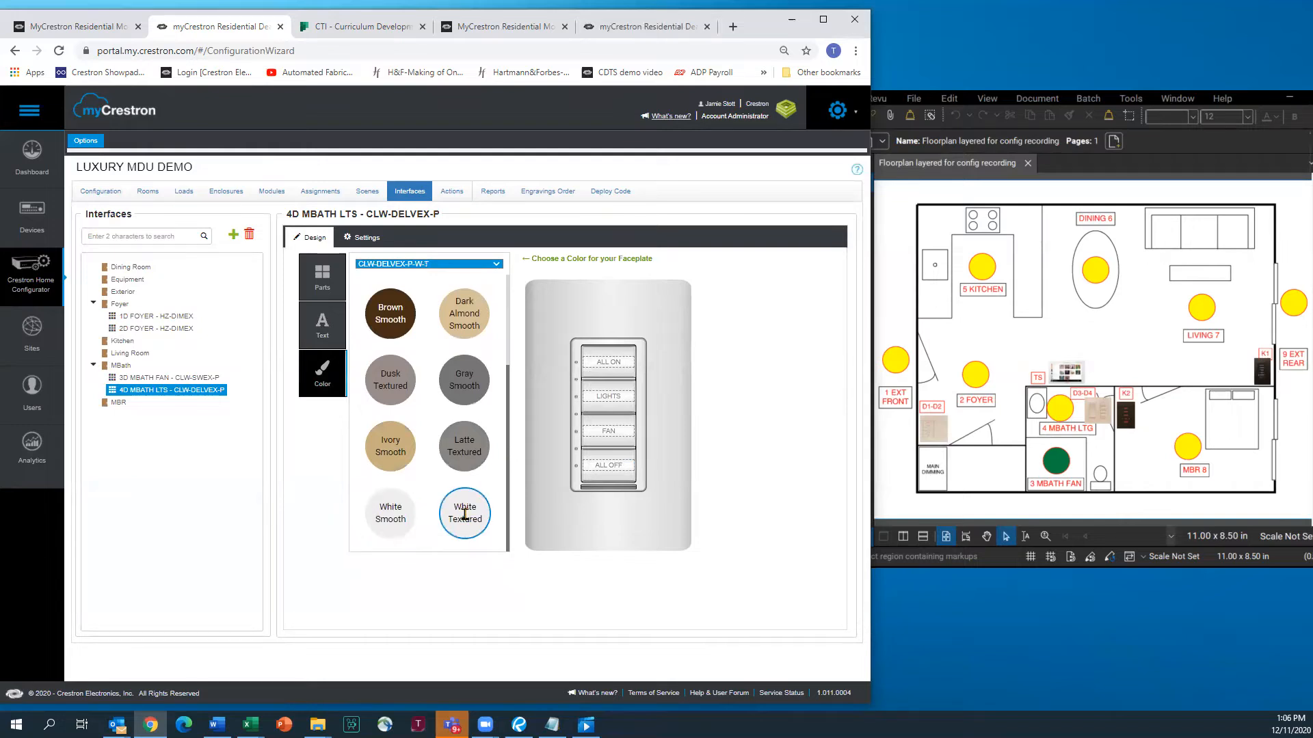
{"action": "left_click", "coordinate": [326, 322]}
{"action": "left_click", "coordinate": [323, 274]}
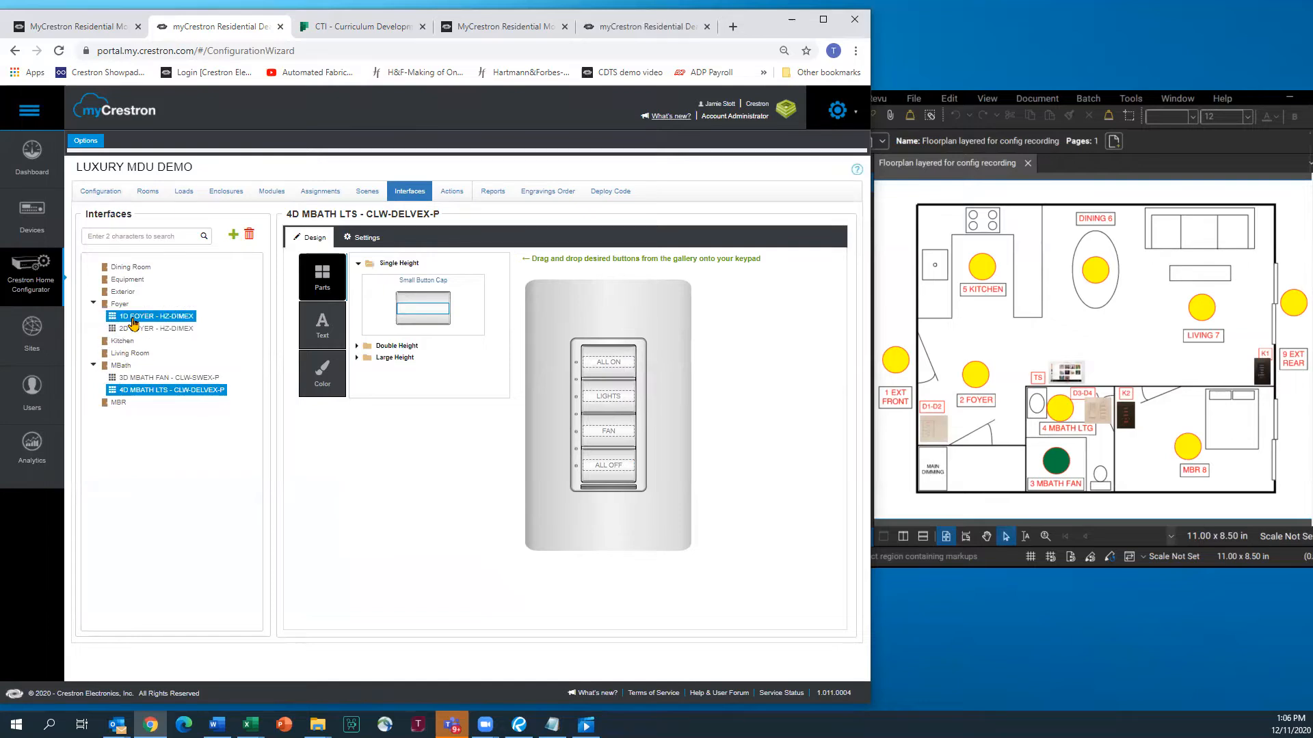
Create interface K1 LIVING in the Living Room using device C2N-CBD-P (model C2N-CBD-P-W-S)
{"action": "left_click", "coordinate": [132, 354]}
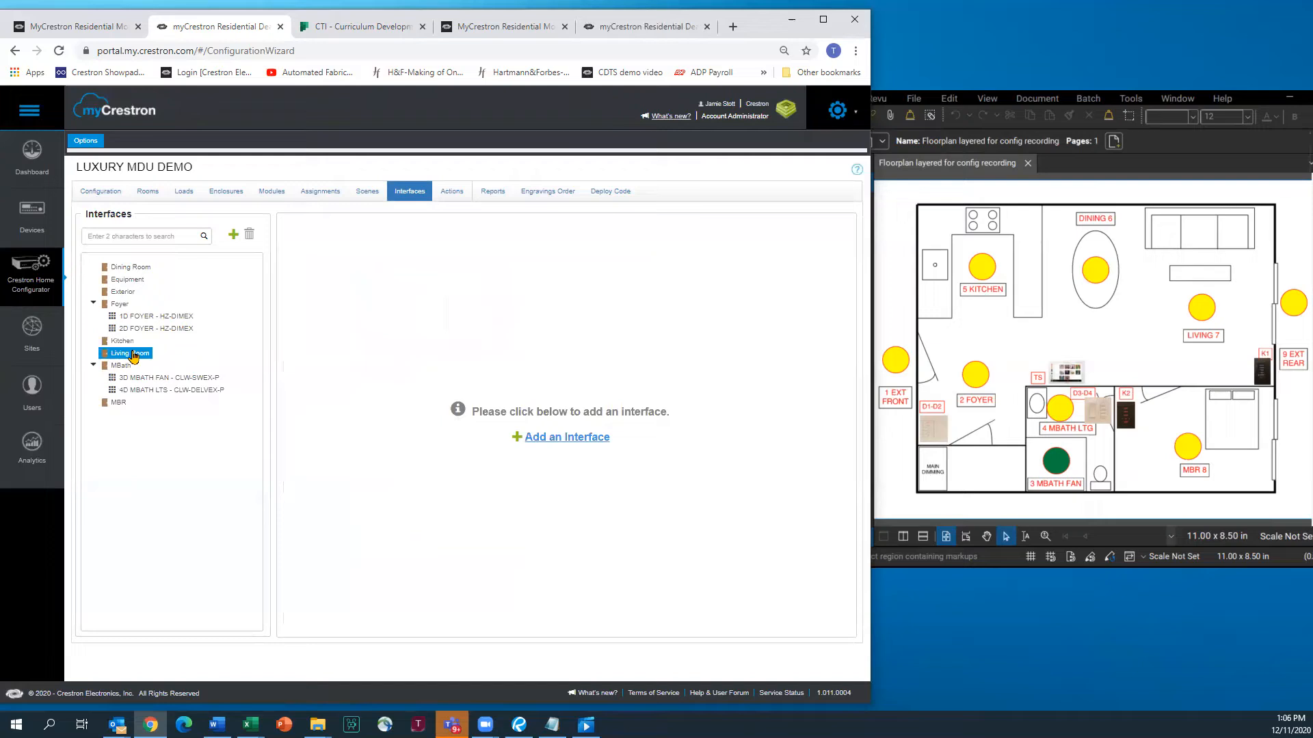
{"action": "left_click", "coordinate": [233, 235]}
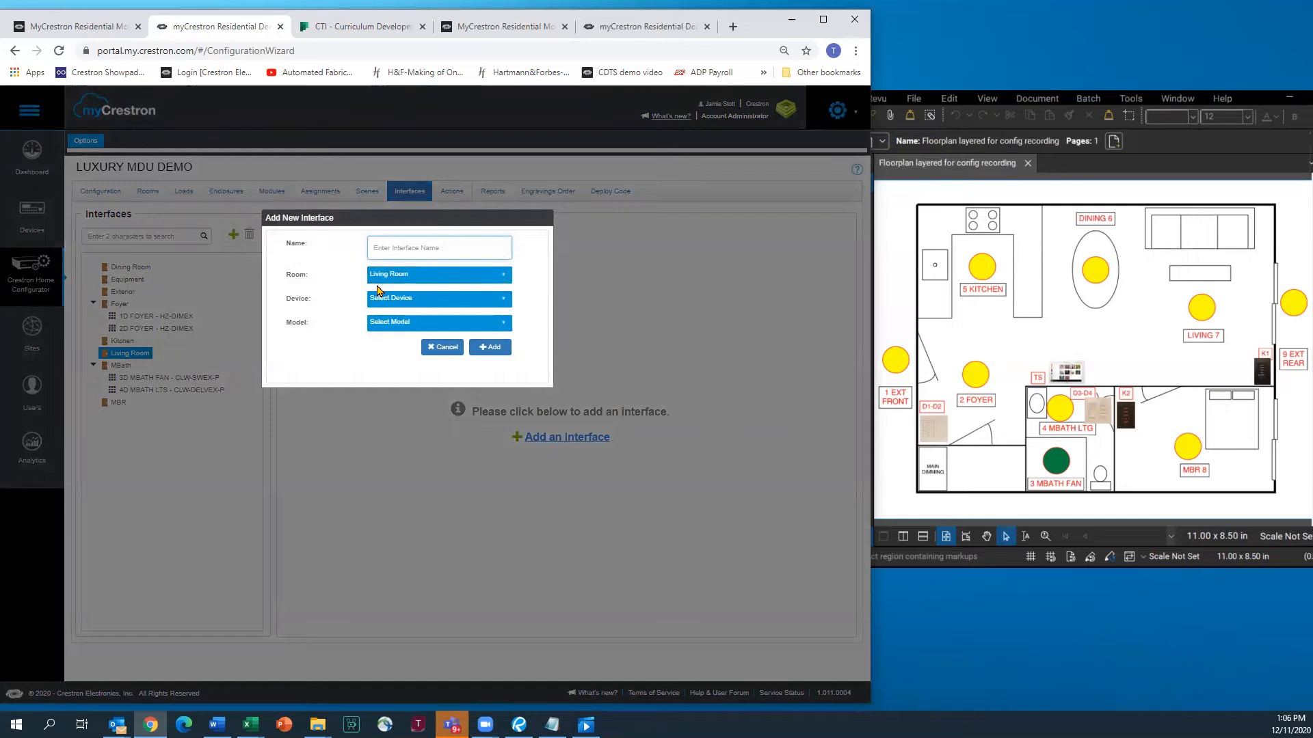
{"action": "type", "text": "K1 LIVING"}
{"action": "left_click", "coordinate": [503, 304]}
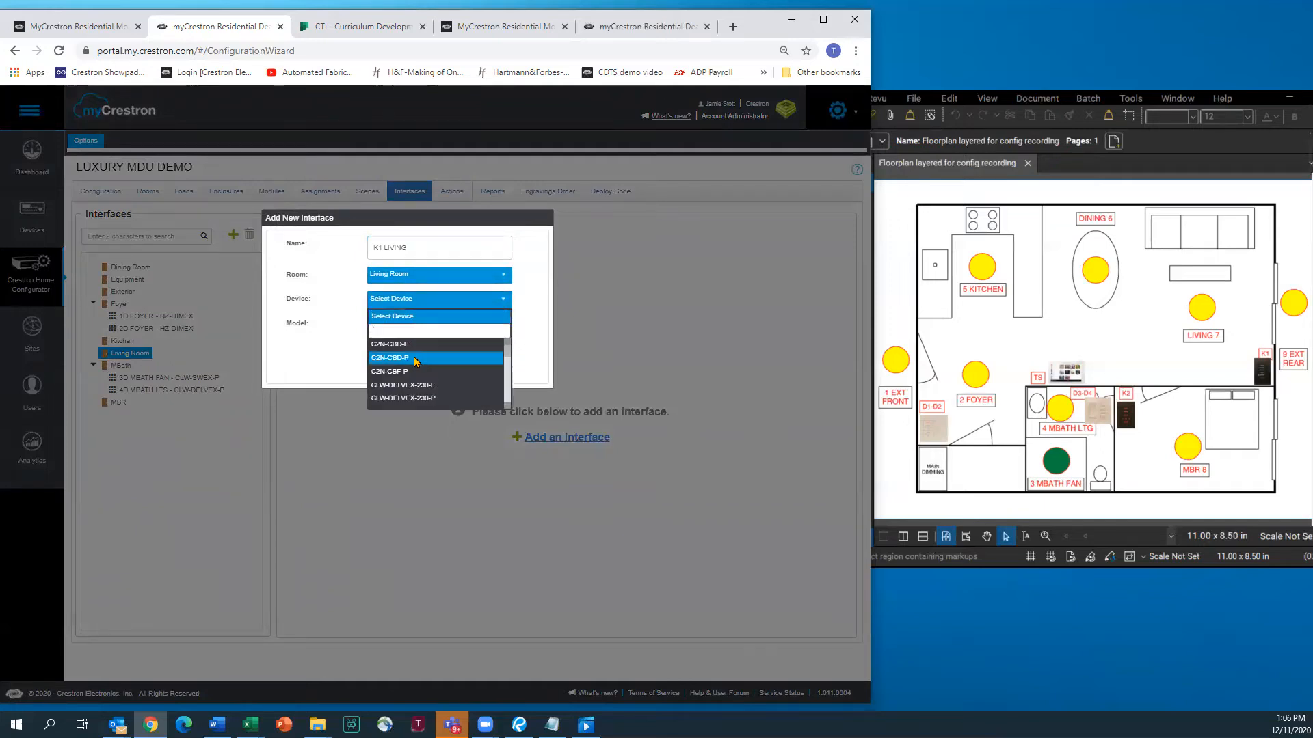
{"action": "left_click", "coordinate": [407, 358]}
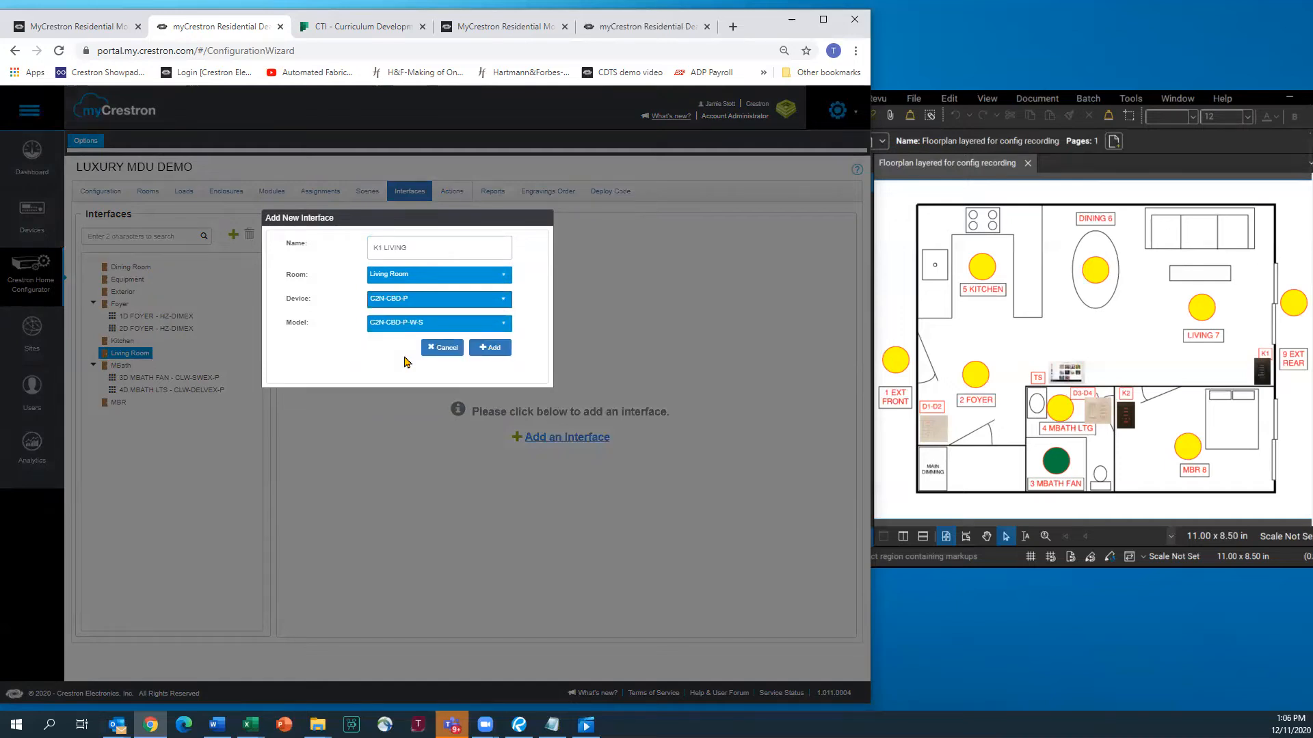
{"action": "left_click", "coordinate": [486, 348]}
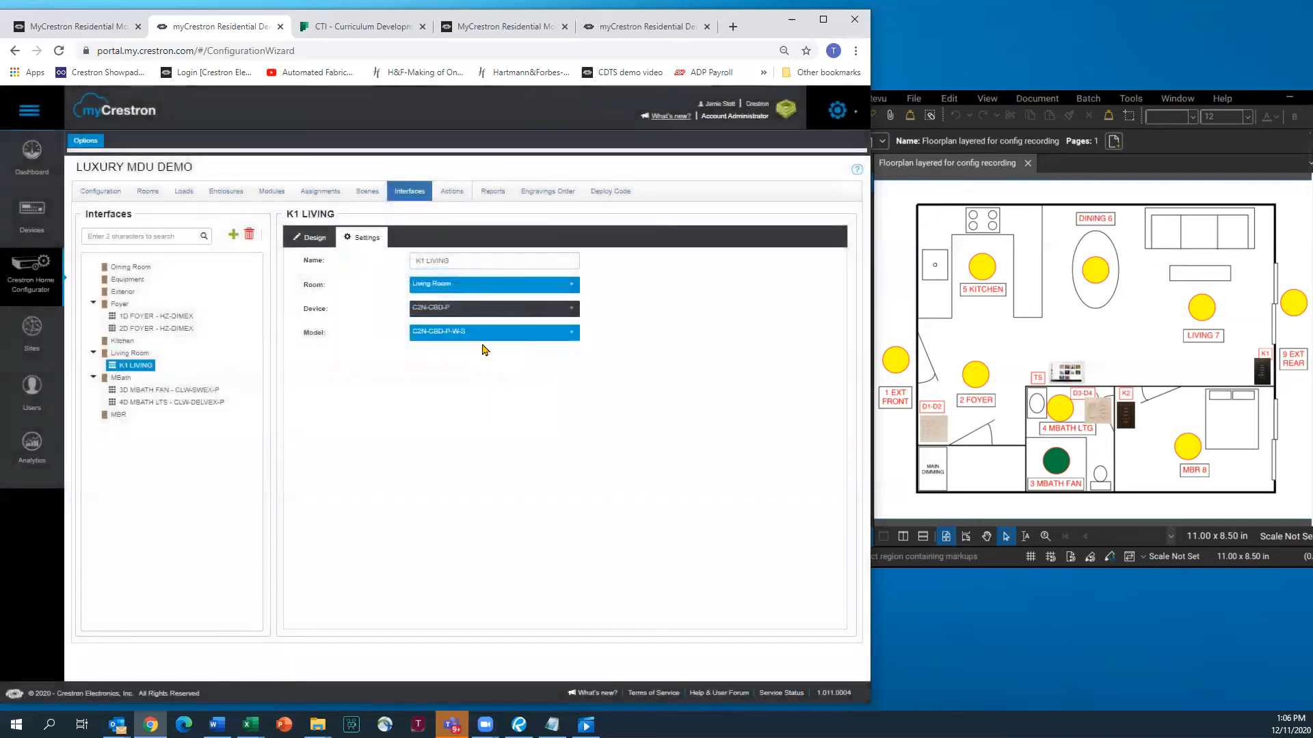
Label the first three K1 LIVING buttons LIGHTS ON, LIGHTS DIM and SHADES
{"action": "left_click", "coordinate": [310, 239]}
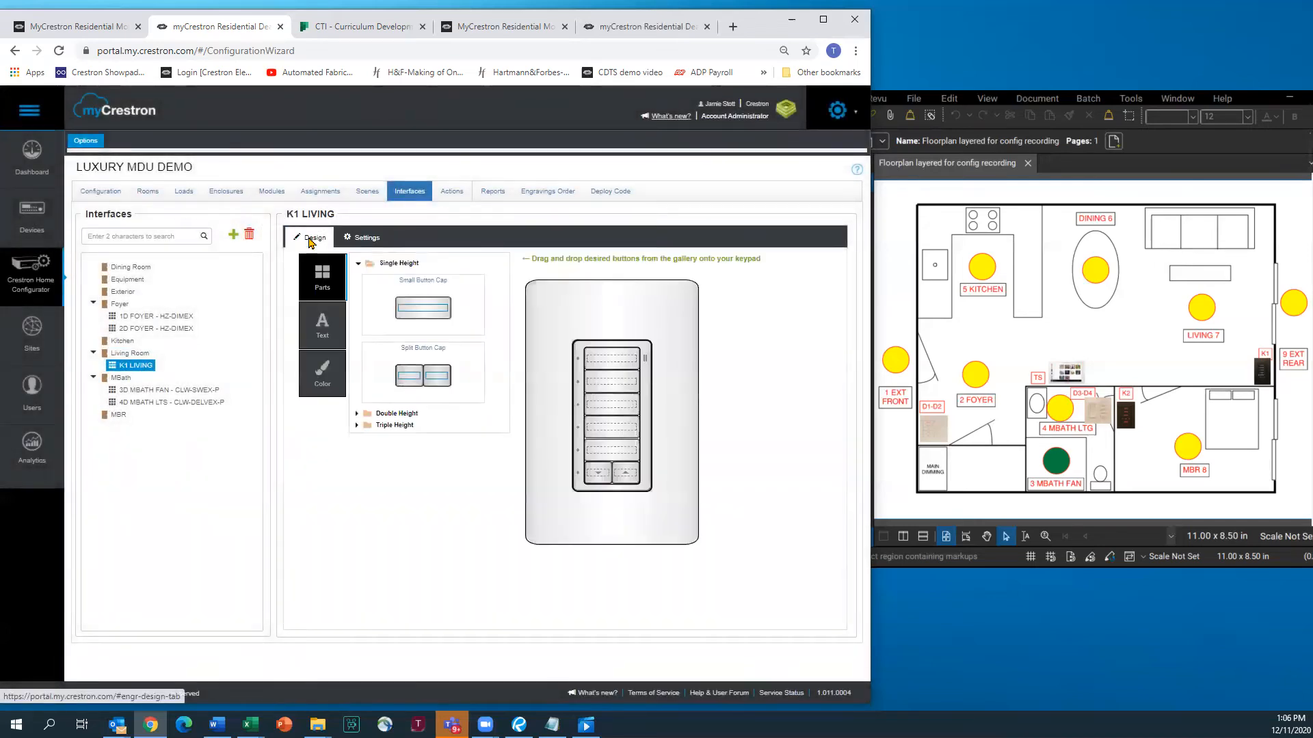
{"action": "left_click", "coordinate": [324, 322]}
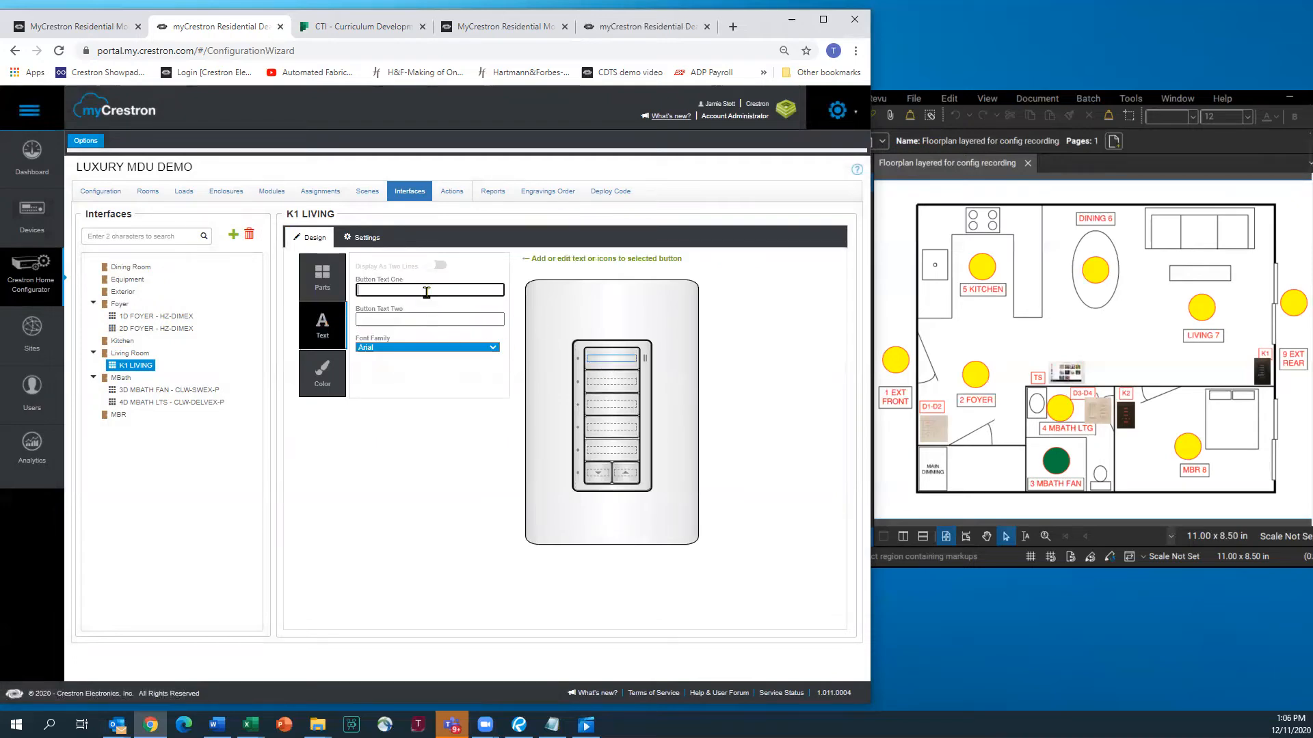
{"action": "type", "text": "LIGHTS ON"}
{"action": "key", "text": "Return"}
{"action": "type", "text": "LIGHTS DIM"}
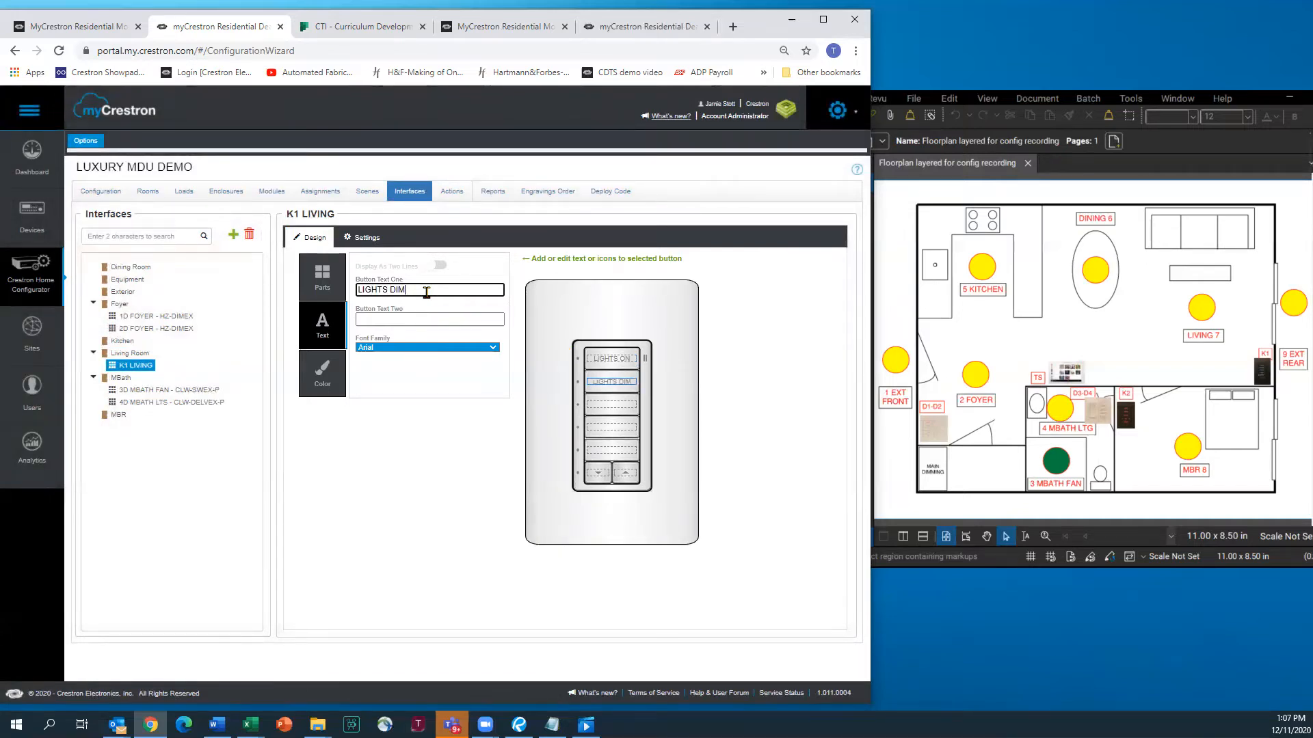
{"action": "key", "text": "Return"}
{"action": "type", "text": "SHADES"}
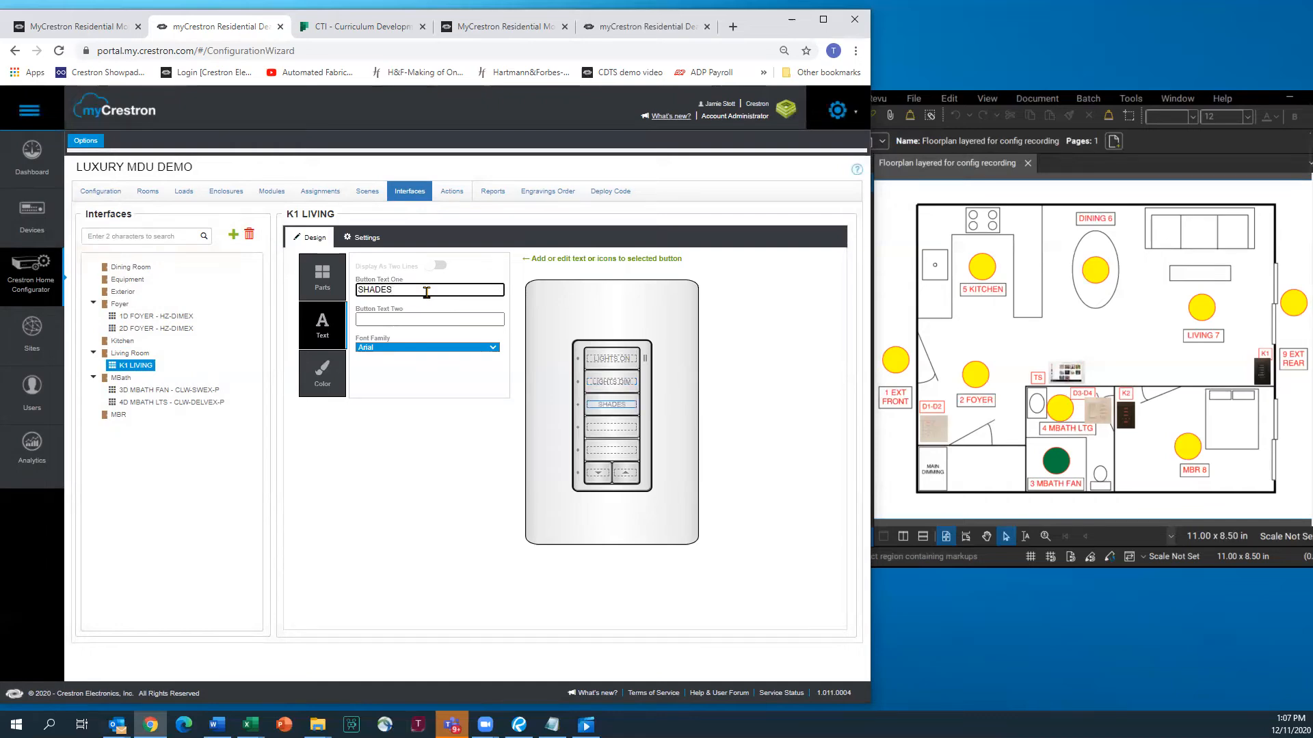
{"action": "key", "text": "Return"}
Label the last two buttons MUSIC and LIGHTS OFF, and make the faceplate Black Textured
{"action": "type", "text": "MUSI"}
{"action": "type", "text": "C"}
{"action": "key", "text": "BackSpace"}
{"action": "type", "text": "SIC"}
{"action": "key", "text": "Return"}
{"action": "type", "text": "LIGHTS OFF"}
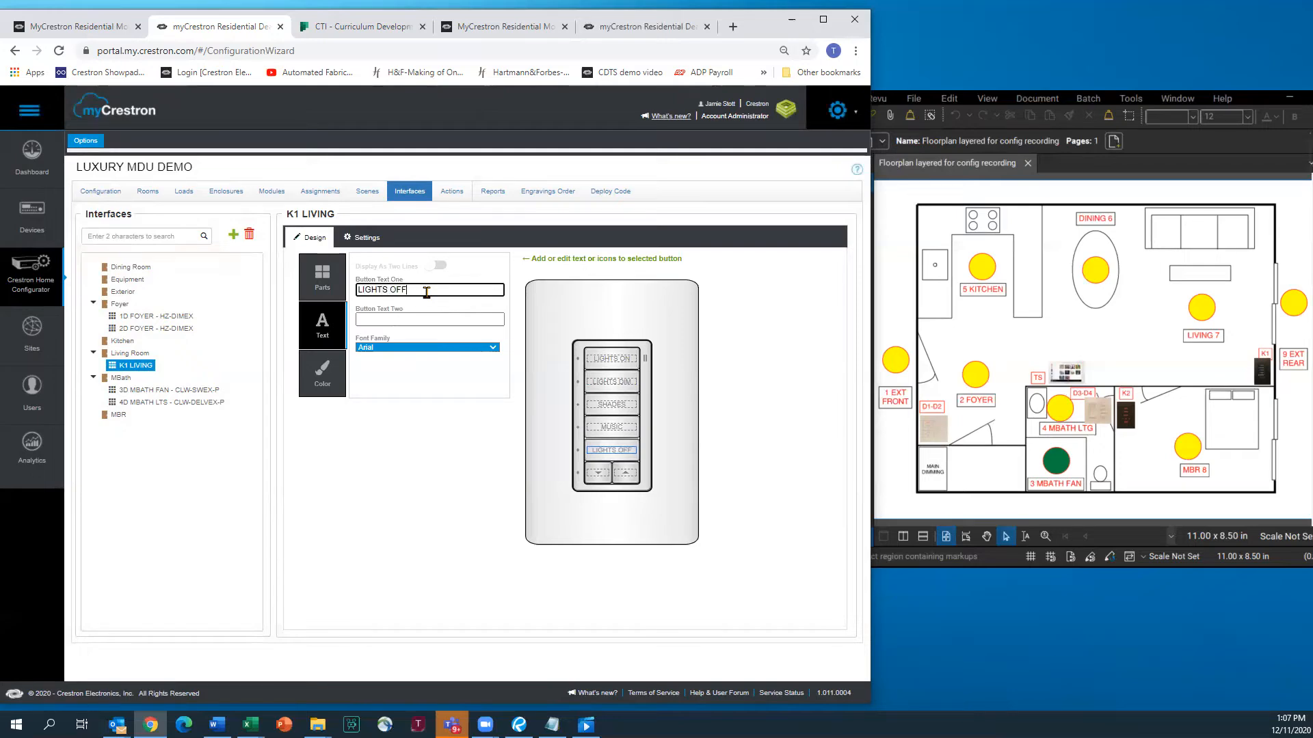
{"action": "left_click", "coordinate": [322, 375]}
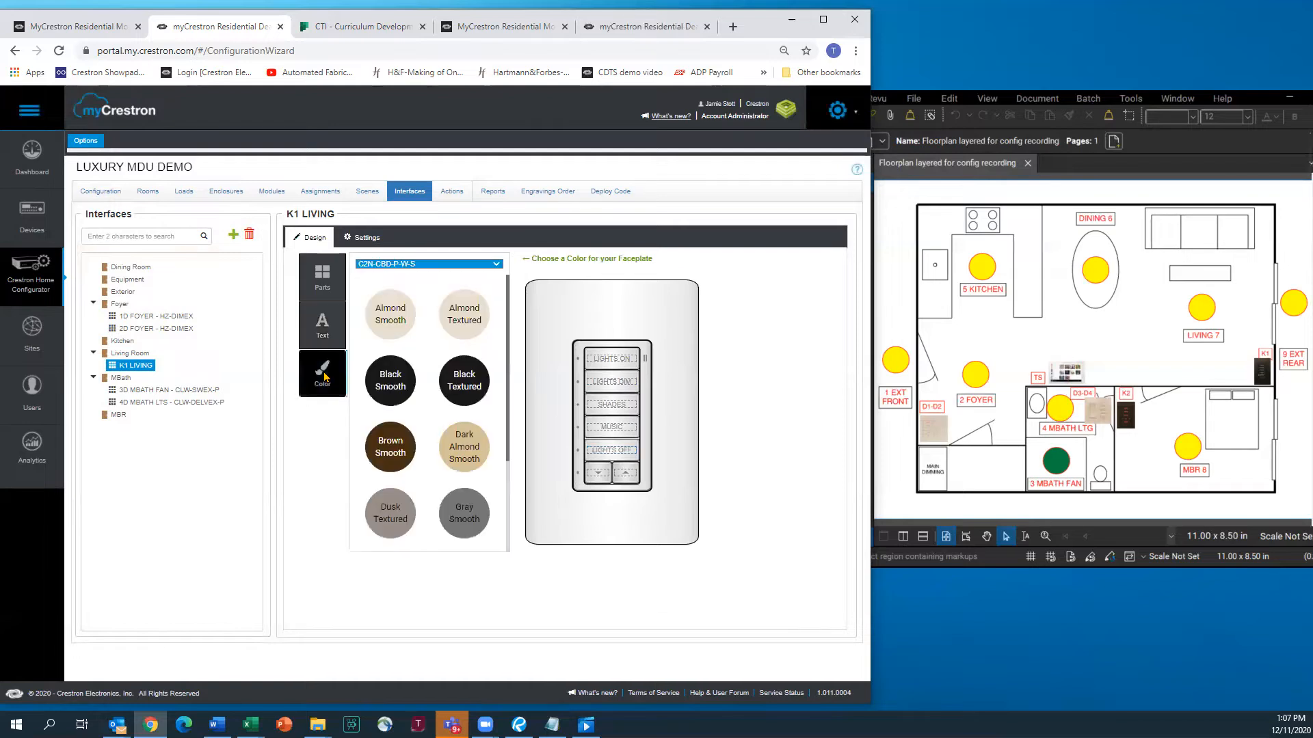
{"action": "left_click", "coordinate": [465, 380]}
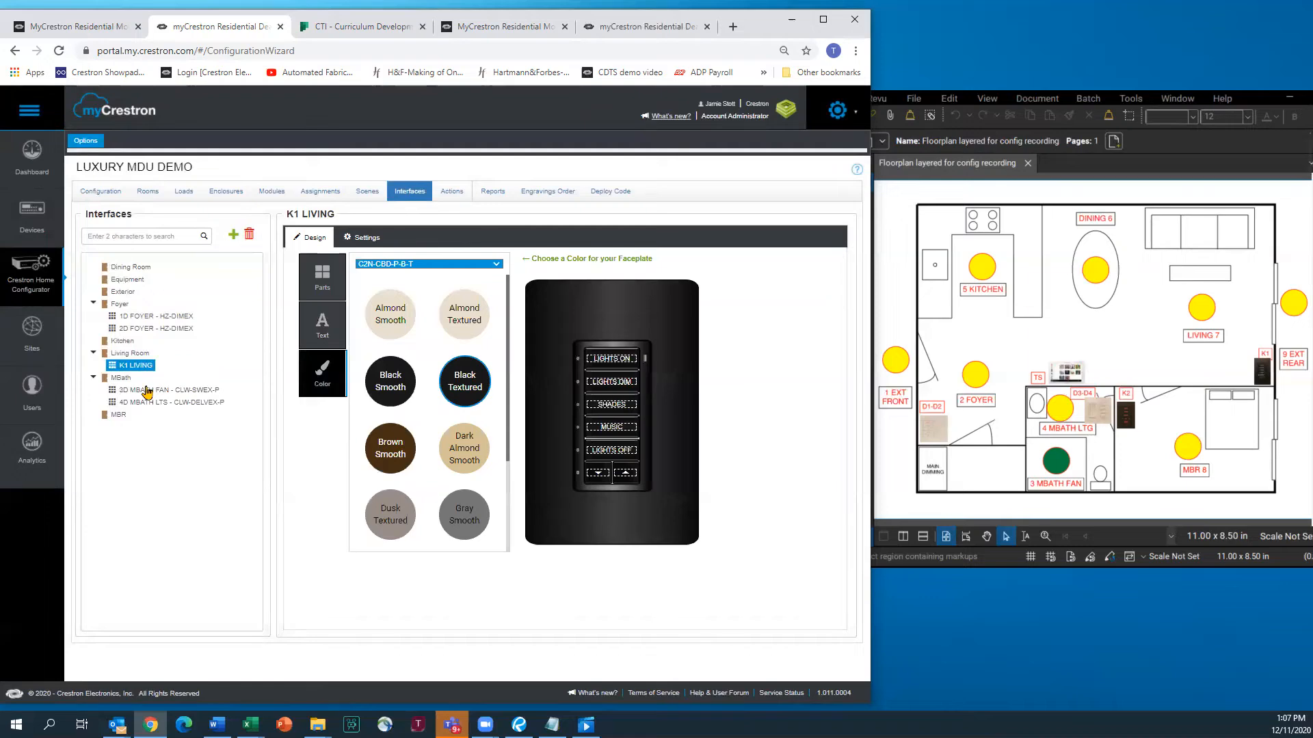
Create interface K2 MBR in the MBR room using device HZ-KPCN (model HZ-KPCN-W)
{"action": "left_click", "coordinate": [120, 416]}
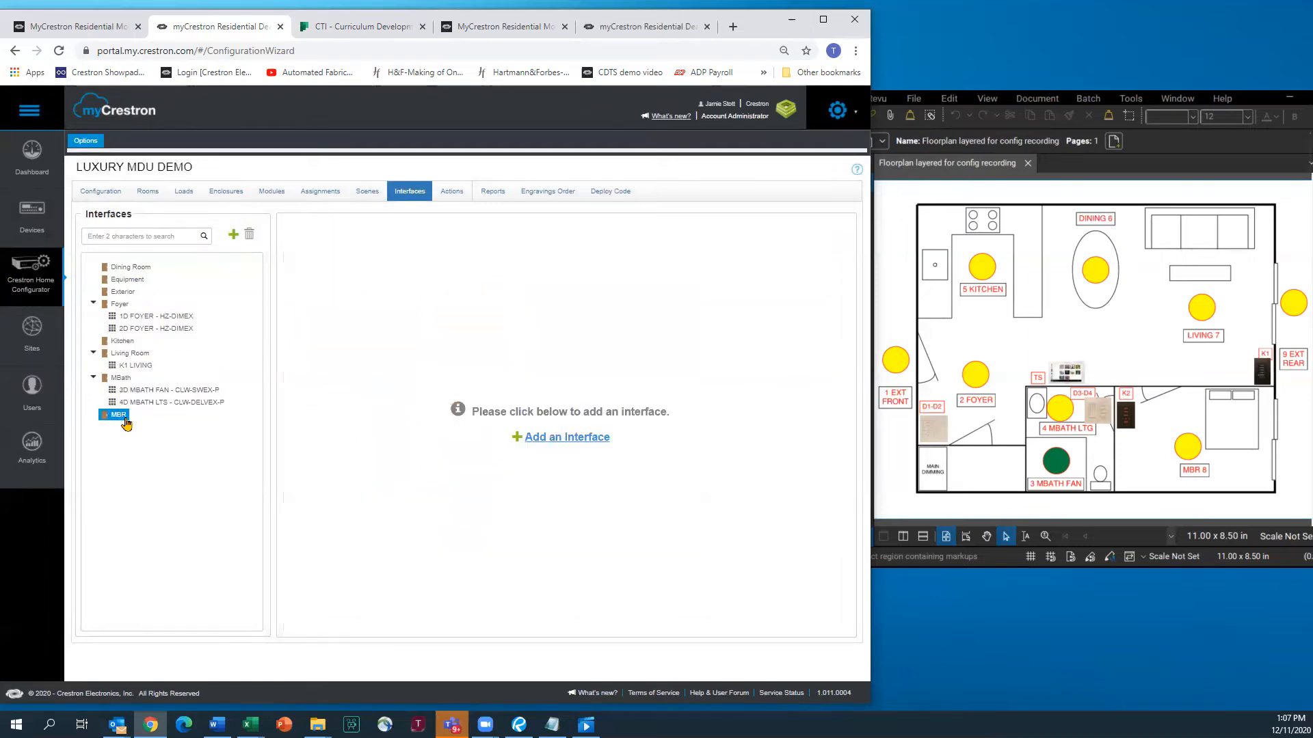
{"action": "left_click", "coordinate": [233, 235]}
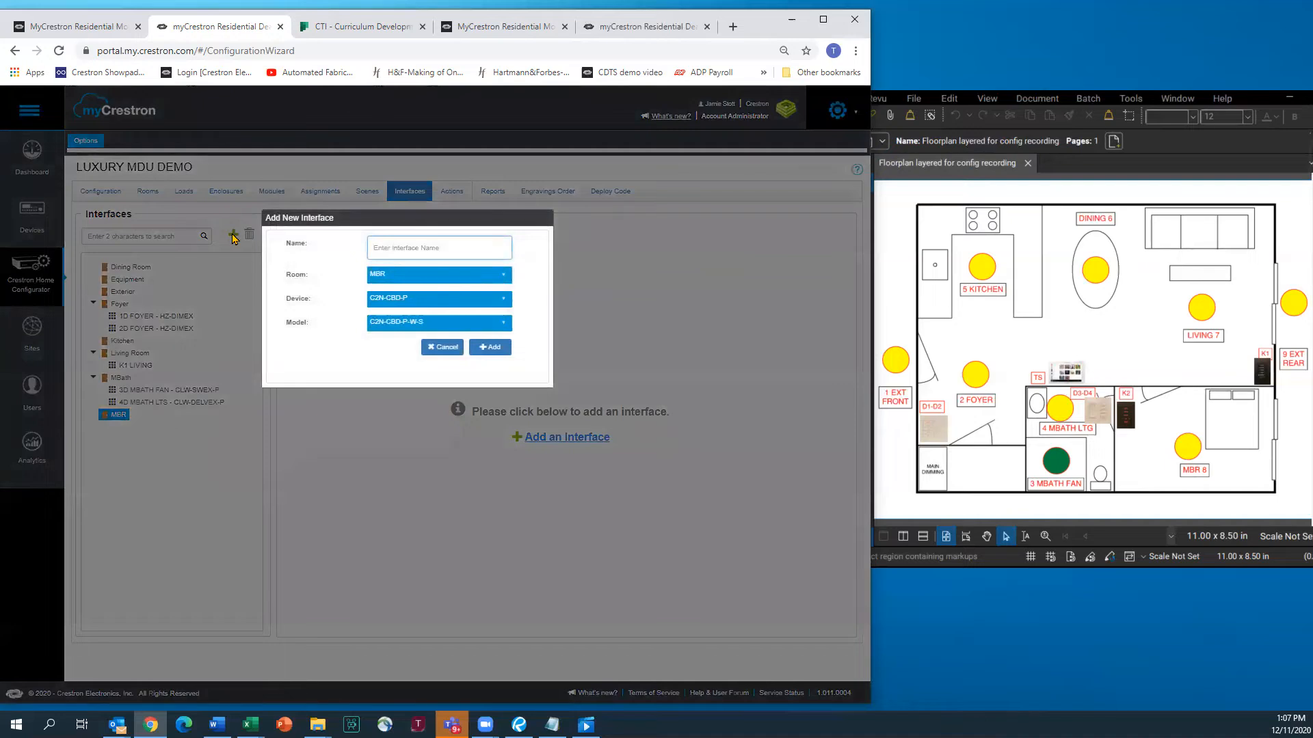
{"action": "type", "text": "K2 MBR"}
{"action": "left_click", "coordinate": [506, 298]}
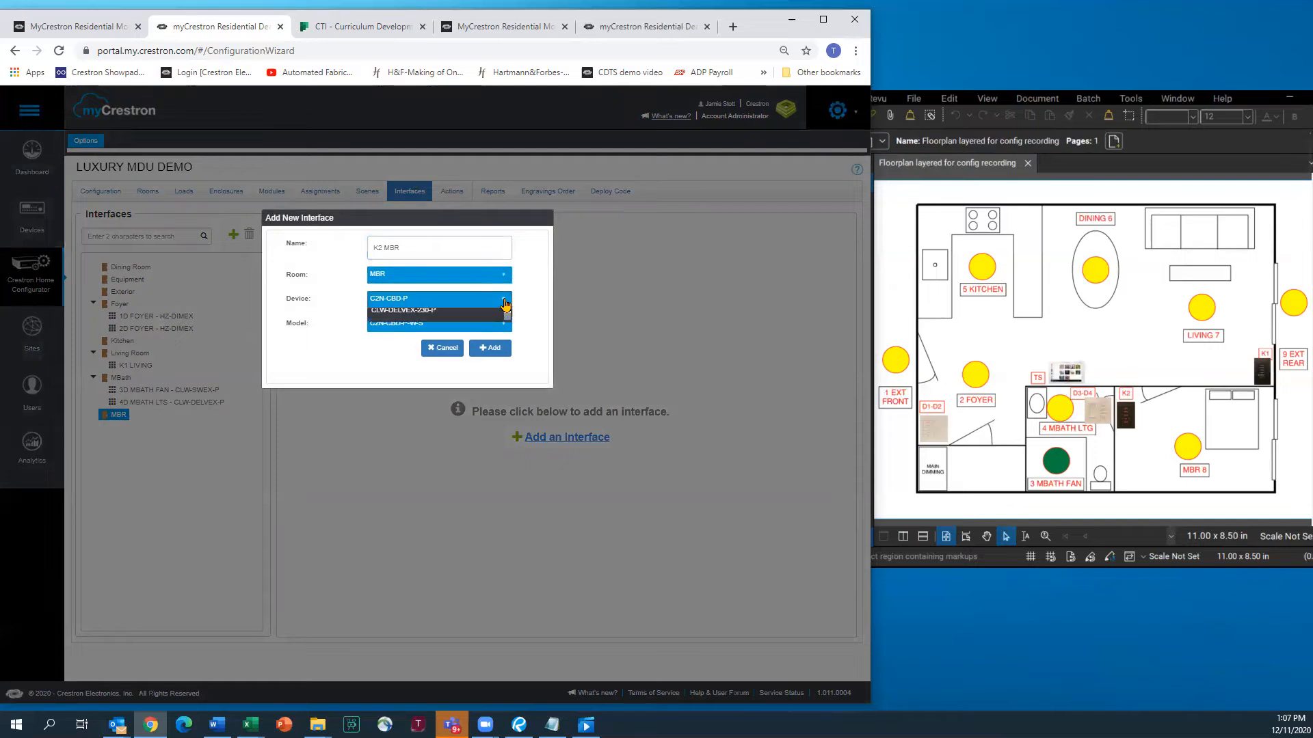
{"action": "scroll", "coordinate": [432, 366], "scroll_direction": "down", "scroll_amount": 10}
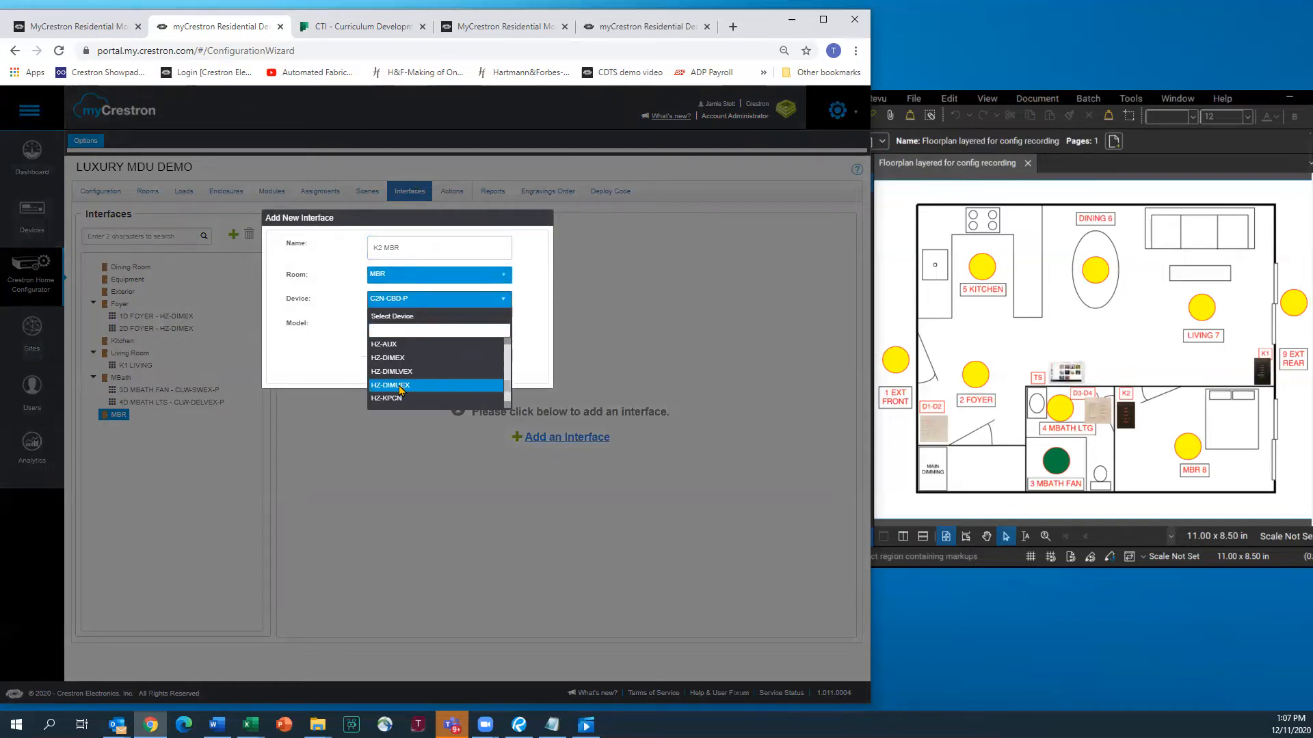
{"action": "left_click", "coordinate": [396, 399]}
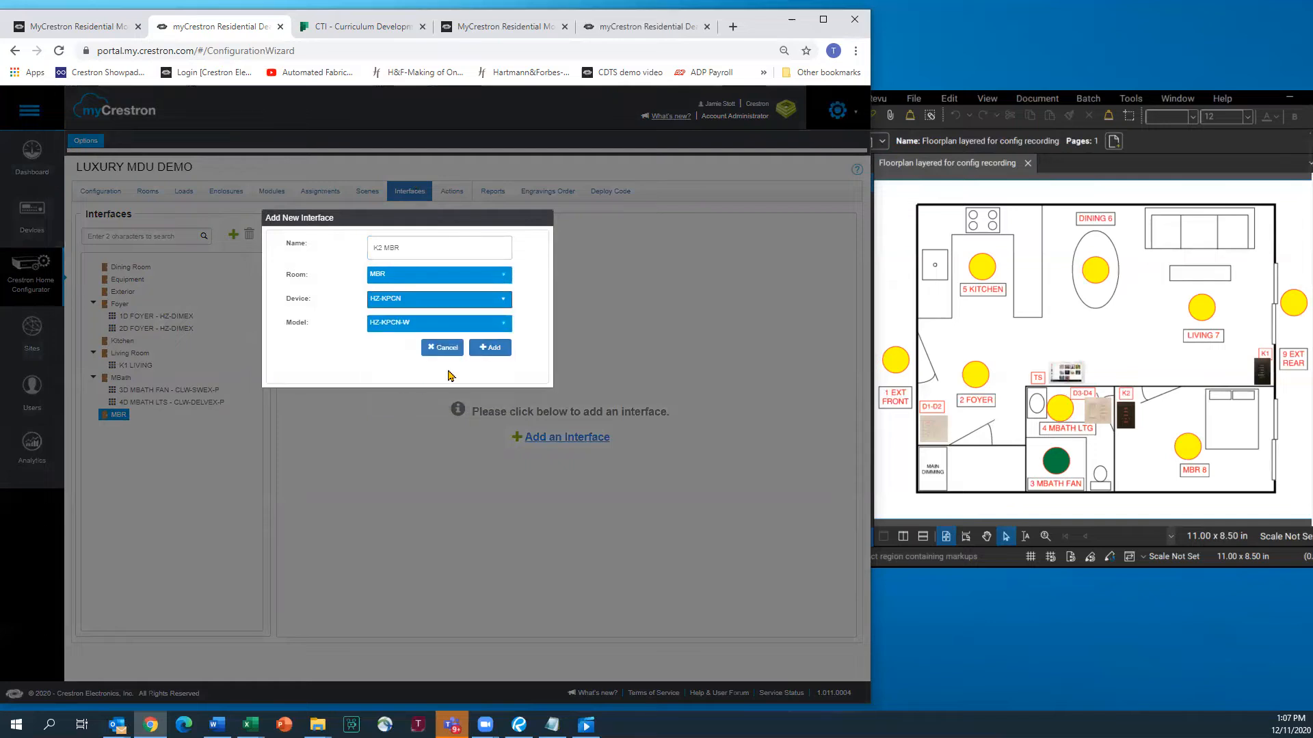
{"action": "left_click", "coordinate": [483, 349]}
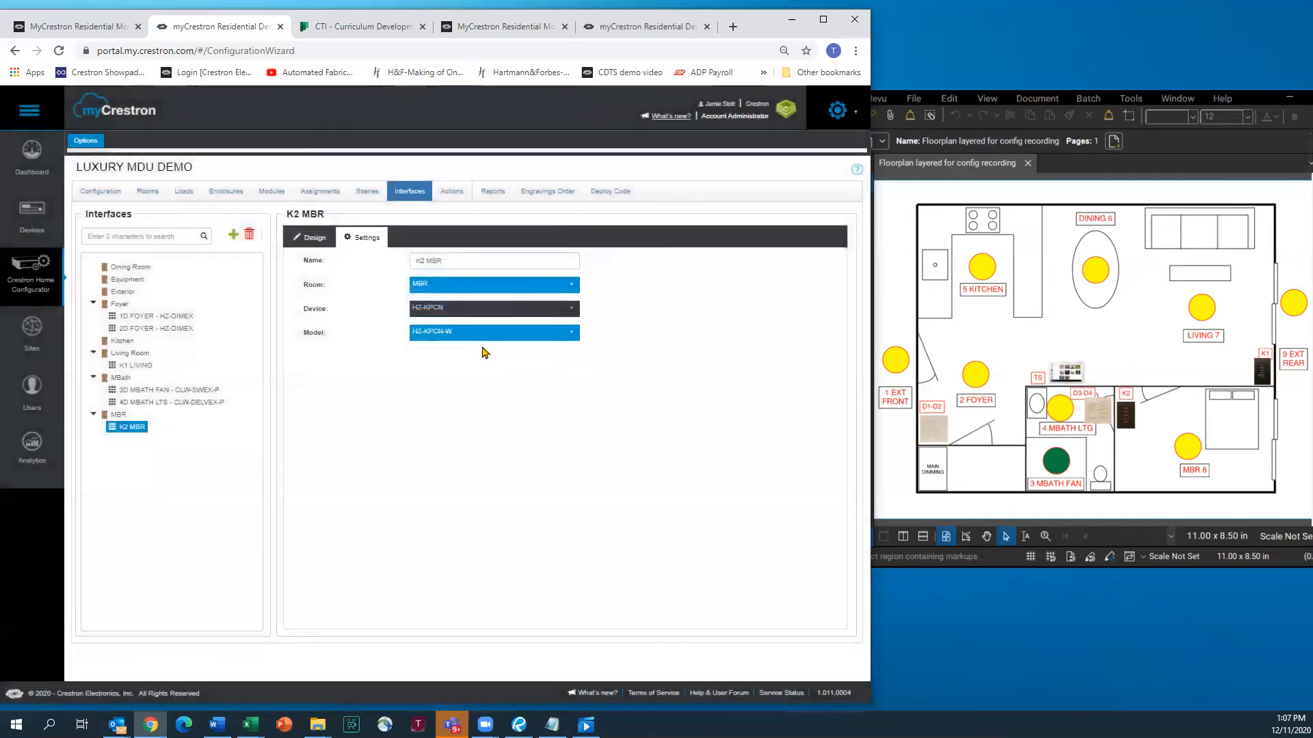
Make the K2 MBR faceplate black and label buttons LIGHTS ON, LIGHTS DIM and LIGHTS LOW
{"action": "left_click", "coordinate": [315, 238]}
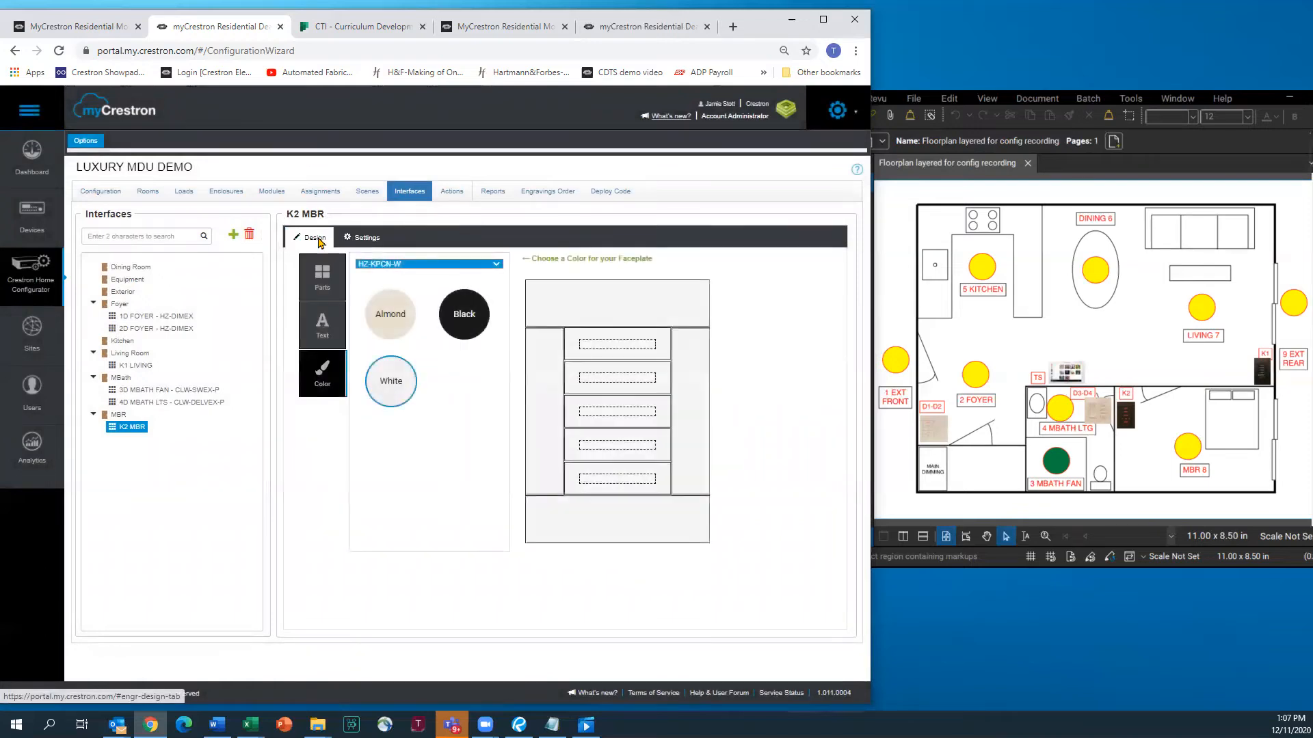
{"action": "left_click", "coordinate": [464, 312]}
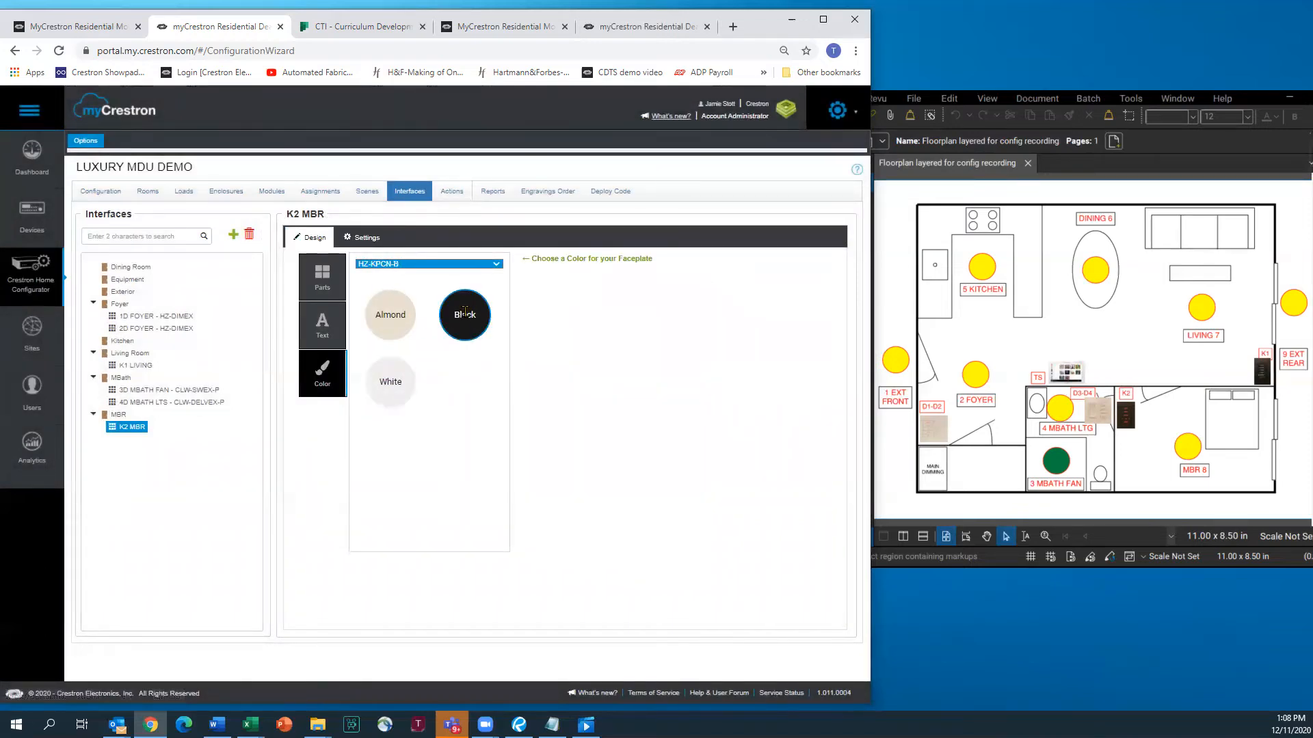
{"action": "left_click", "coordinate": [322, 330]}
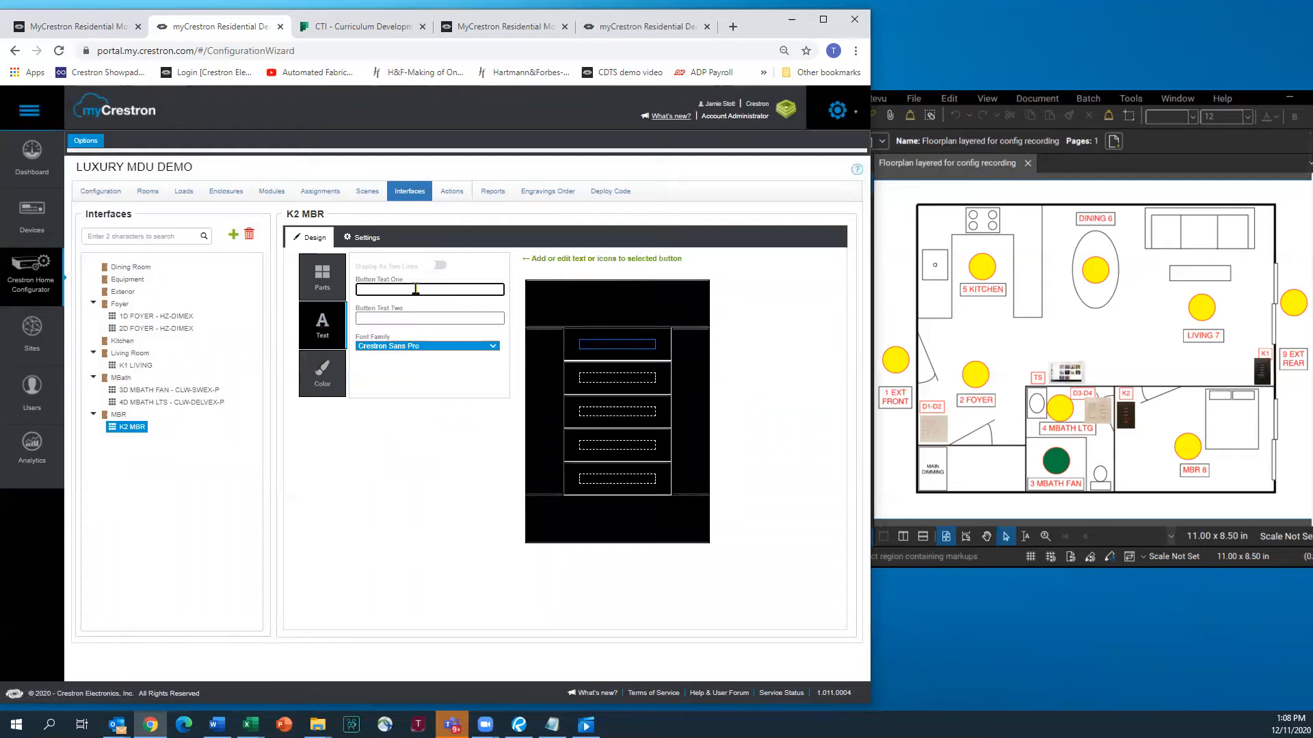
{"action": "type", "text": "LIGHTS ON"}
{"action": "key", "text": "Return"}
{"action": "type", "text": "LIGHTS DIM"}
{"action": "key", "text": "Return"}
{"action": "type", "text": "LIGH"}
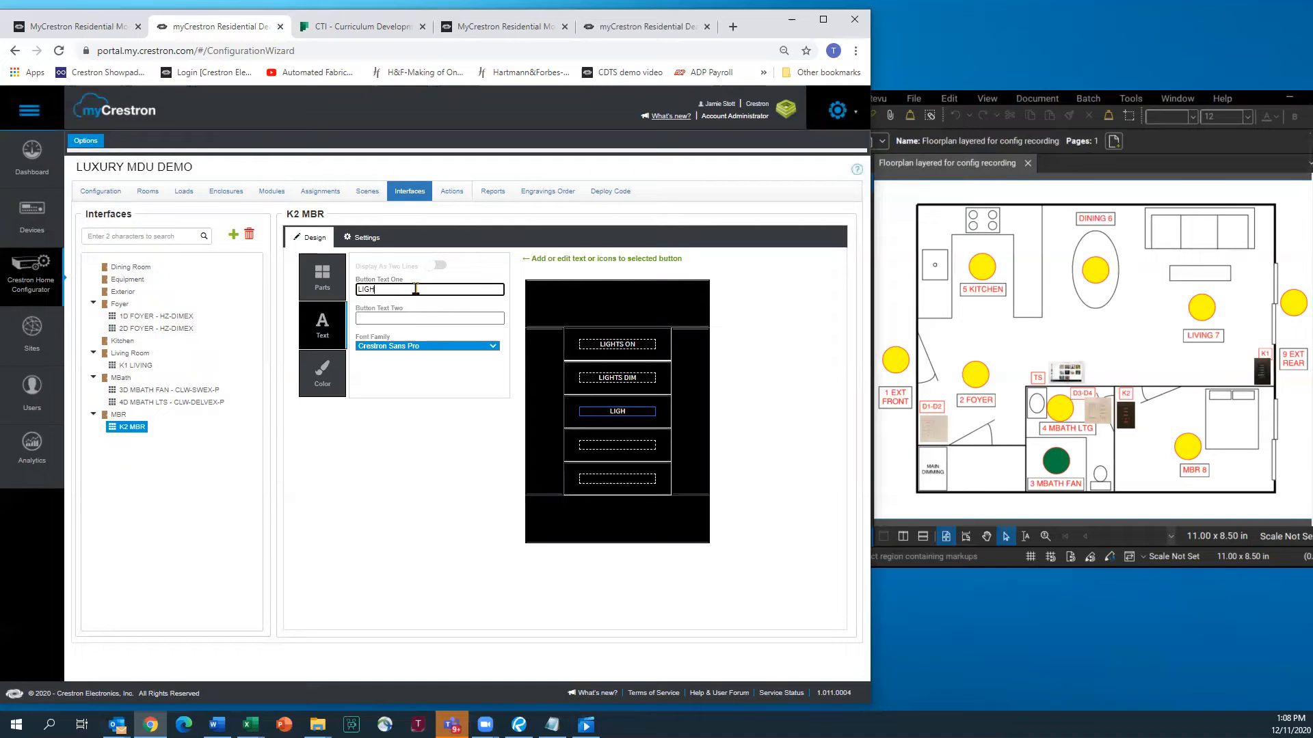
{"action": "type", "text": "TS LOW"}
Put a Small Rocker cap on button four labelled MBR and SD, and label button five LIGHTS OFF
{"action": "left_click", "coordinate": [317, 276]}
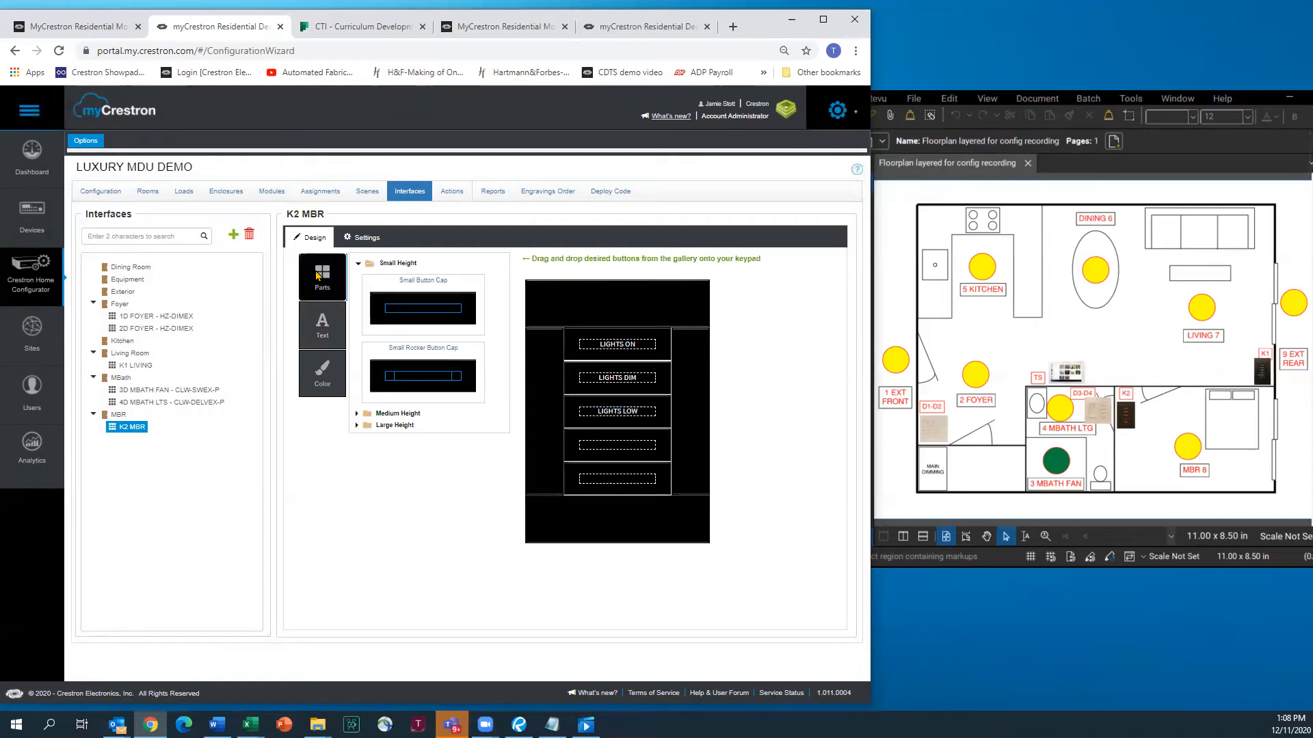
{"action": "left_click_drag", "start_coordinate": [415, 378], "coordinate": [565, 433]}
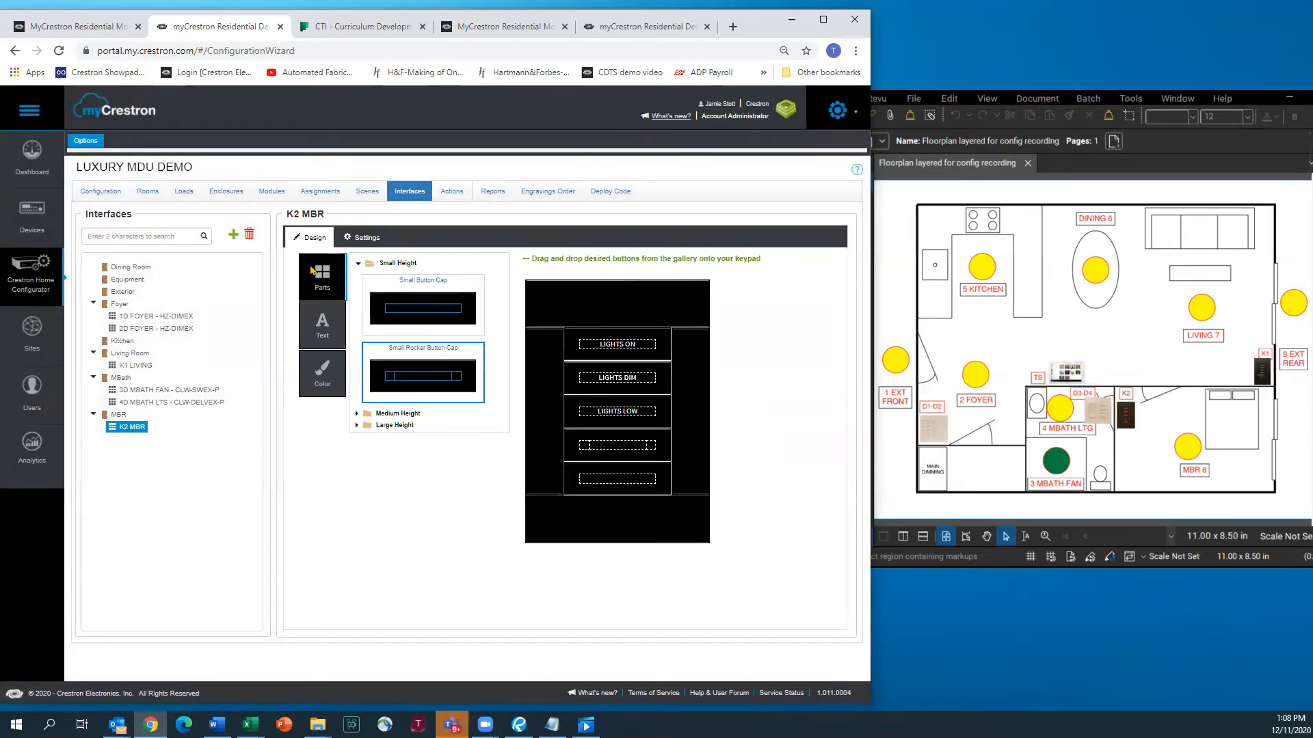
{"action": "left_click", "coordinate": [321, 333]}
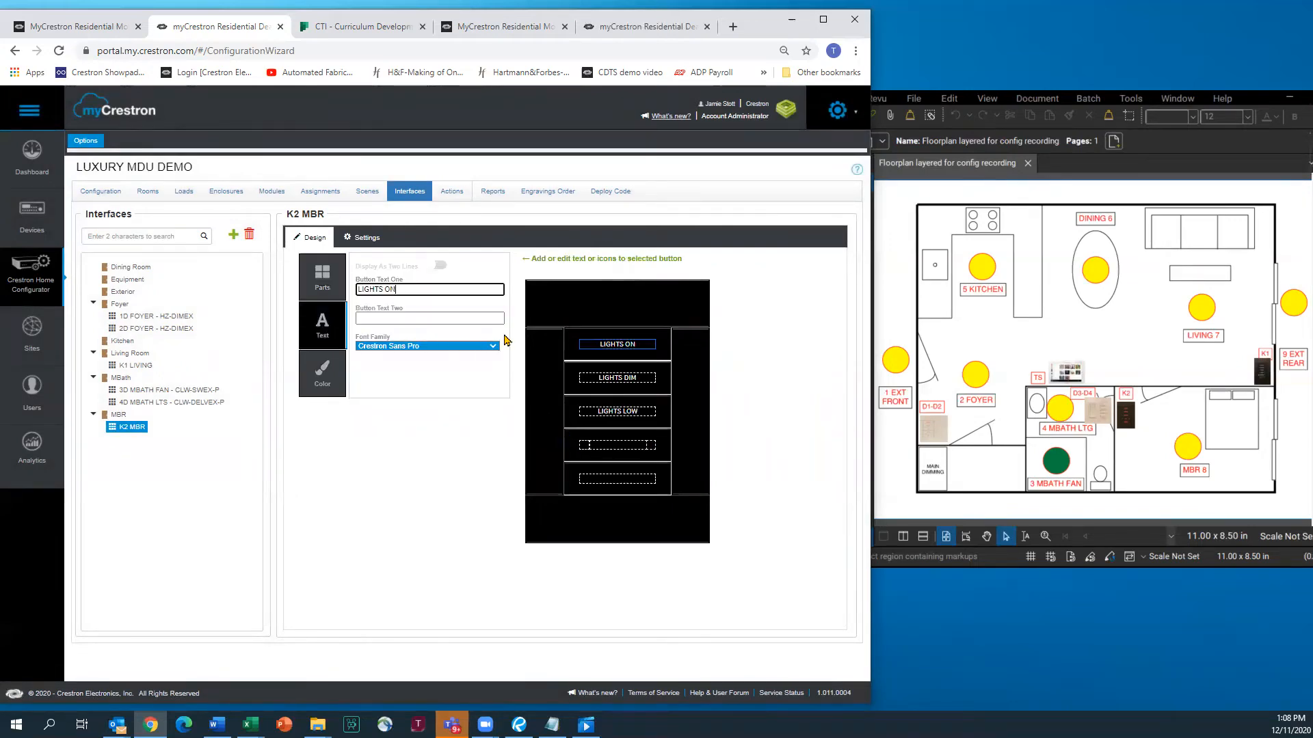
{"action": "left_click", "coordinate": [625, 447]}
{"action": "type", "text": "MBR"}
{"action": "left_click", "coordinate": [584, 447]}
{"action": "left_click", "coordinate": [652, 445]}
{"action": "type", "text": "SD"}
{"action": "left_click", "coordinate": [622, 481]}
{"action": "type", "text": "LIGHTS OFF"}
{"action": "left_click", "coordinate": [336, 449]}
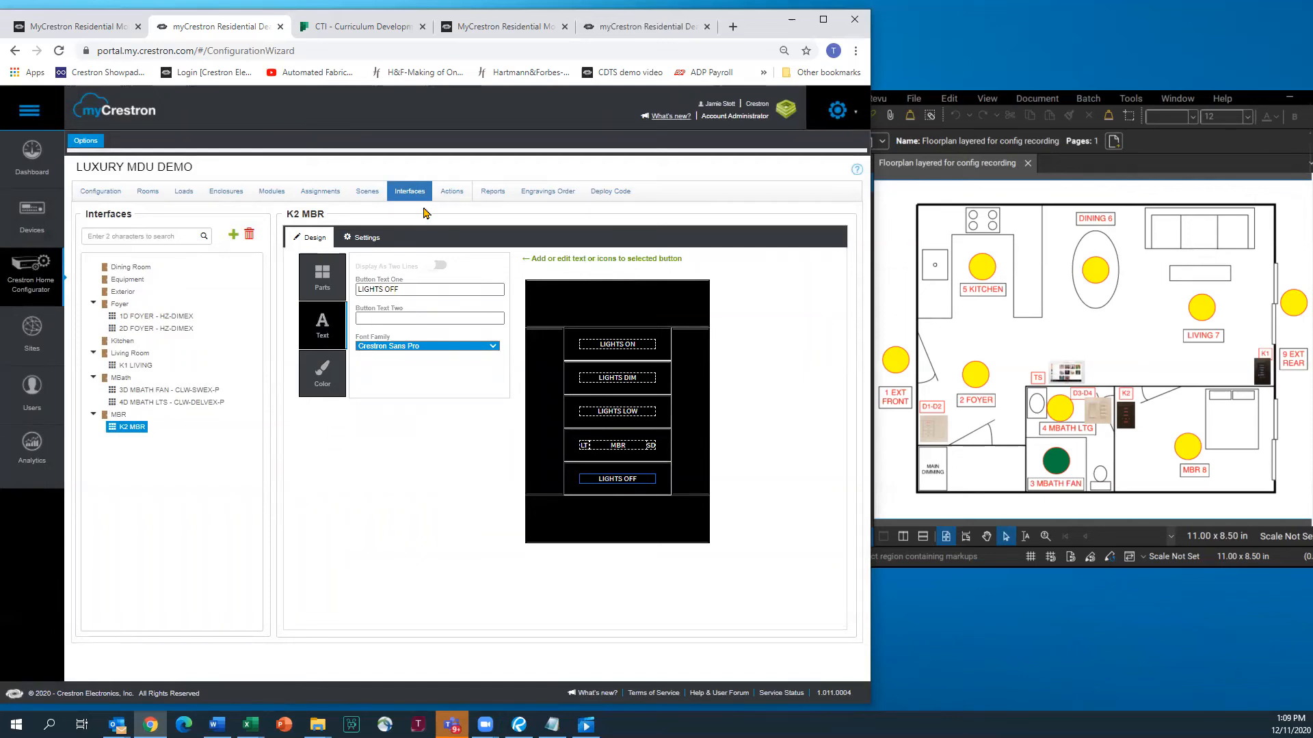
In the Engravings Order, uncheck K2 MBR's LIGHTS ON, LIGHTS DIM and LIGHTS OFF, then go to Actions
{"action": "left_click", "coordinate": [546, 194]}
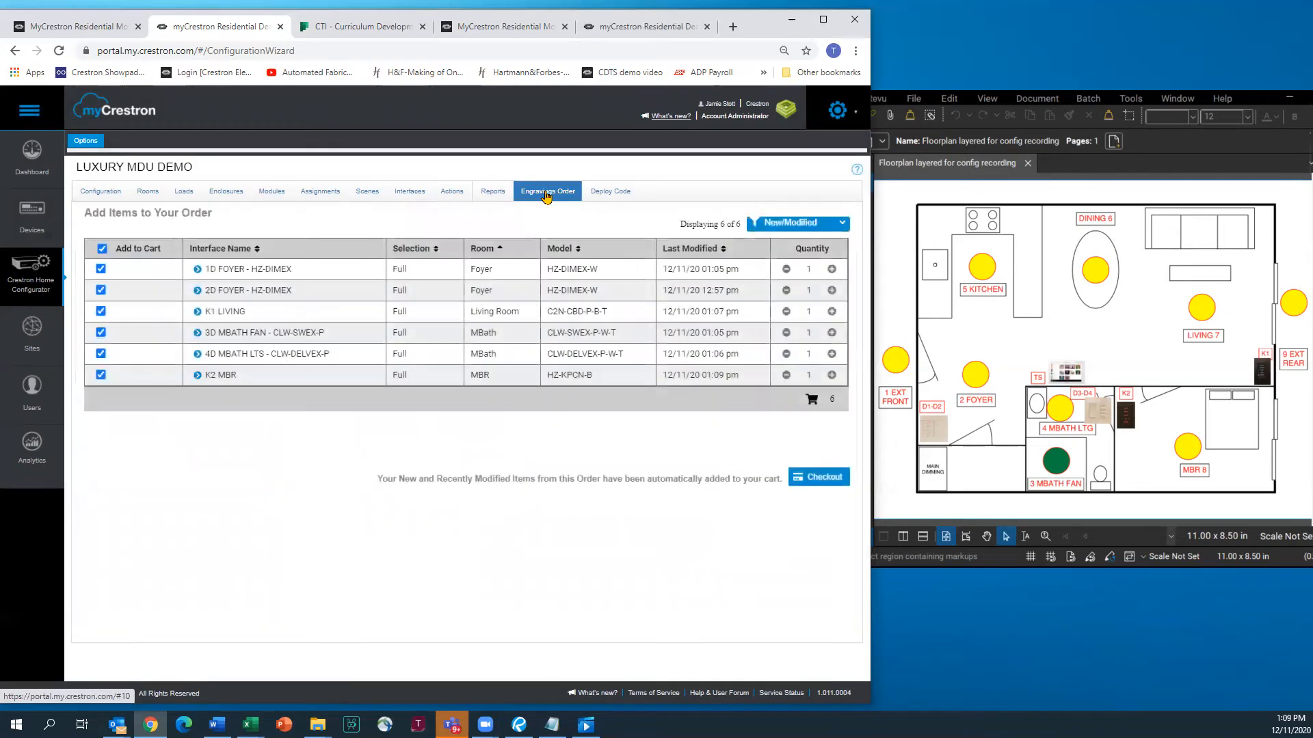
{"action": "left_click", "coordinate": [197, 377]}
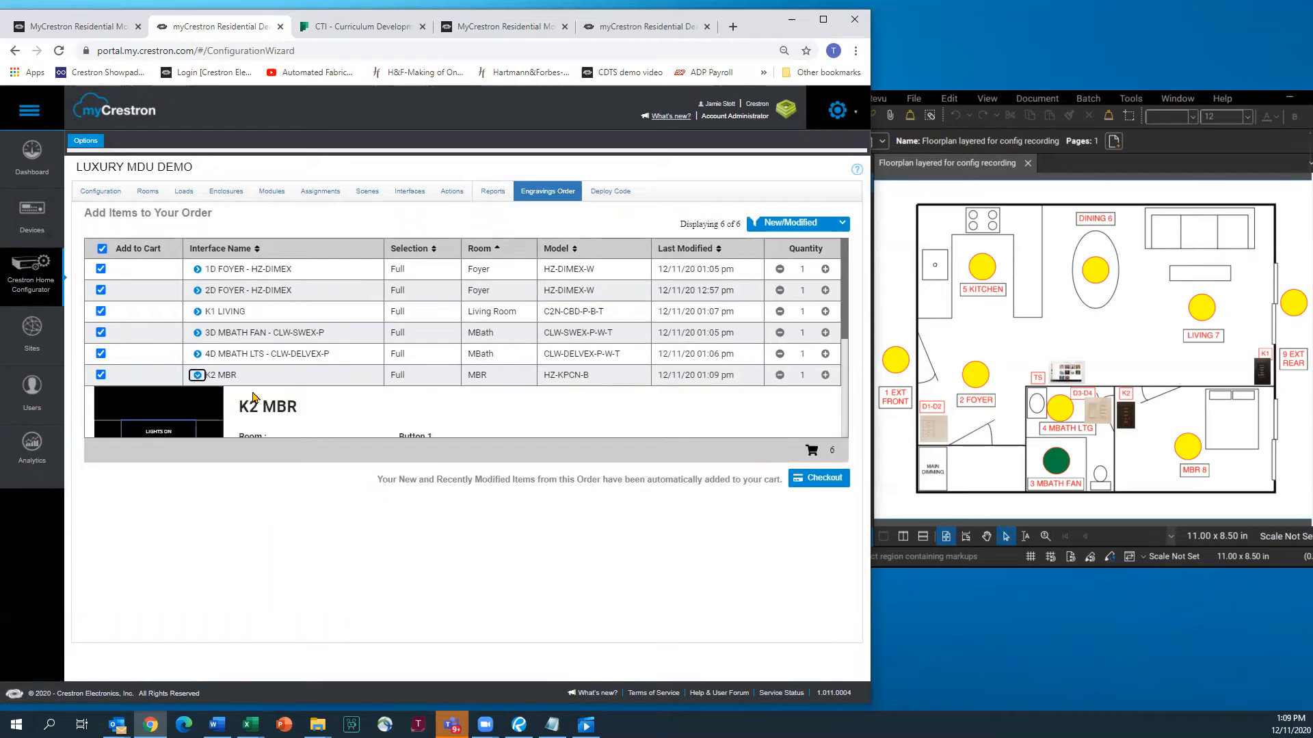
{"action": "left_click_drag", "start_coordinate": [845, 299], "coordinate": [845, 374]}
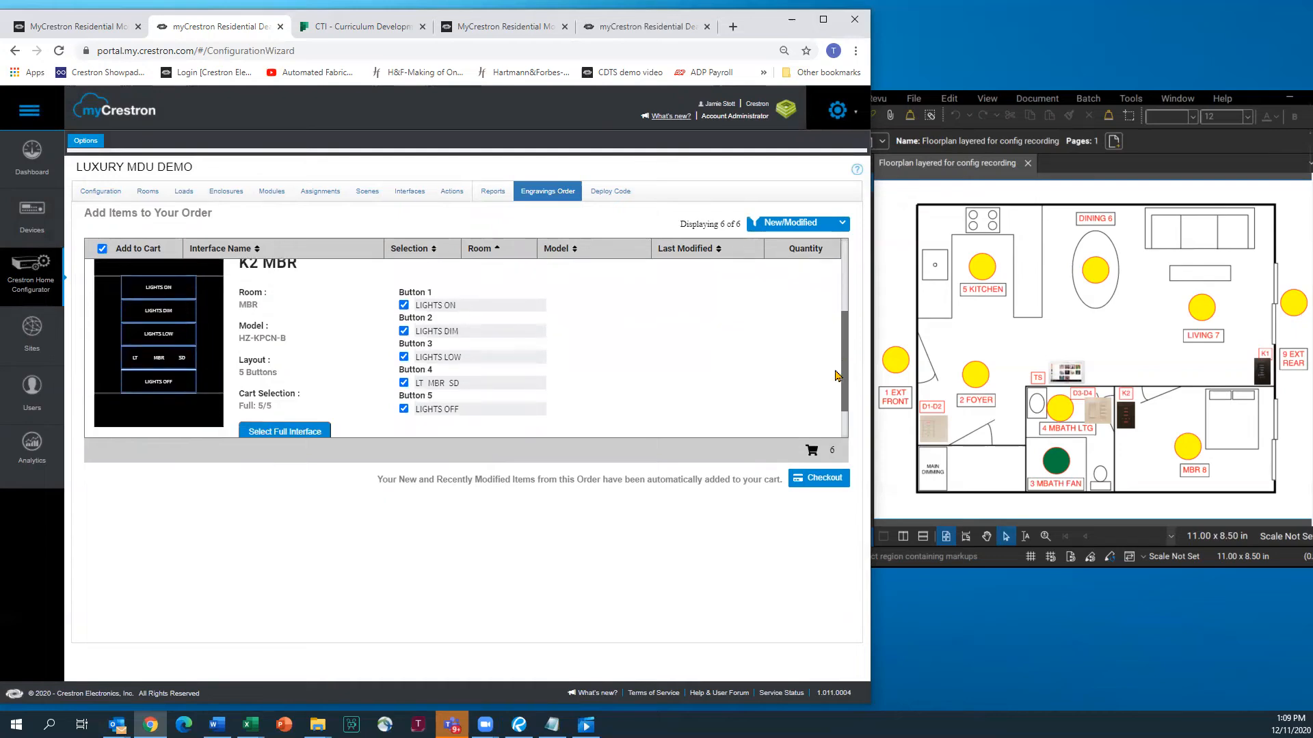
{"action": "mouse_move", "coordinate": [845, 367]}
{"action": "left_mouse_down"}
{"action": "mouse_move", "coordinate": [846, 400]}
{"action": "mouse_move", "coordinate": [847, 370]}
{"action": "left_mouse_up"}
{"action": "left_click", "coordinate": [404, 304]}
{"action": "left_click", "coordinate": [404, 331]}
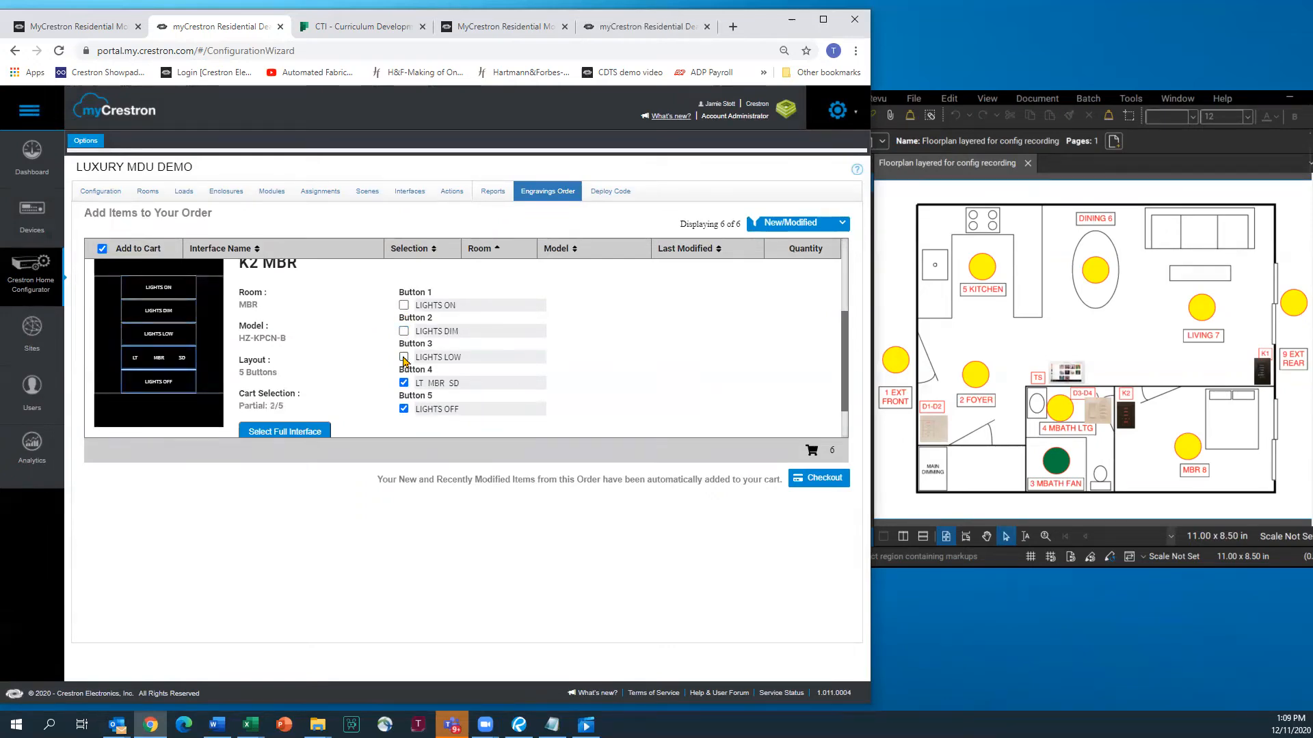
{"action": "left_click", "coordinate": [403, 408]}
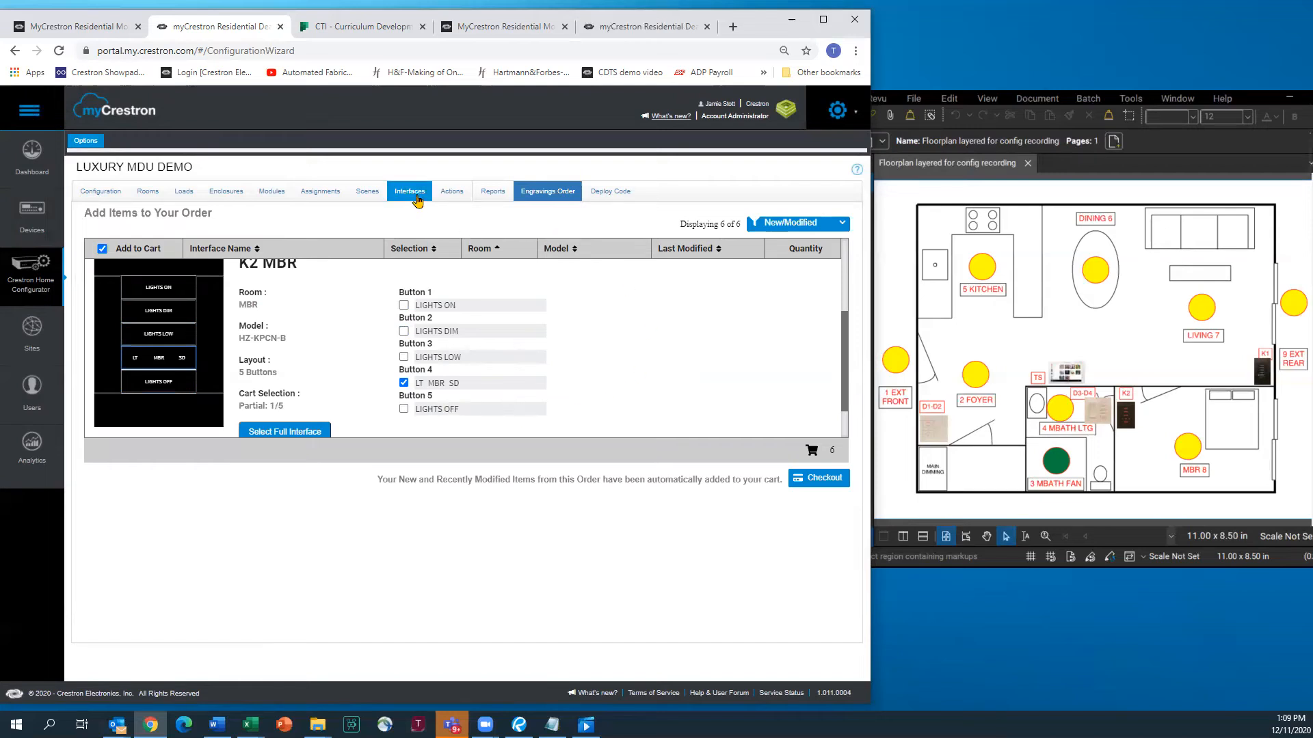
{"action": "left_click", "coordinate": [451, 196]}
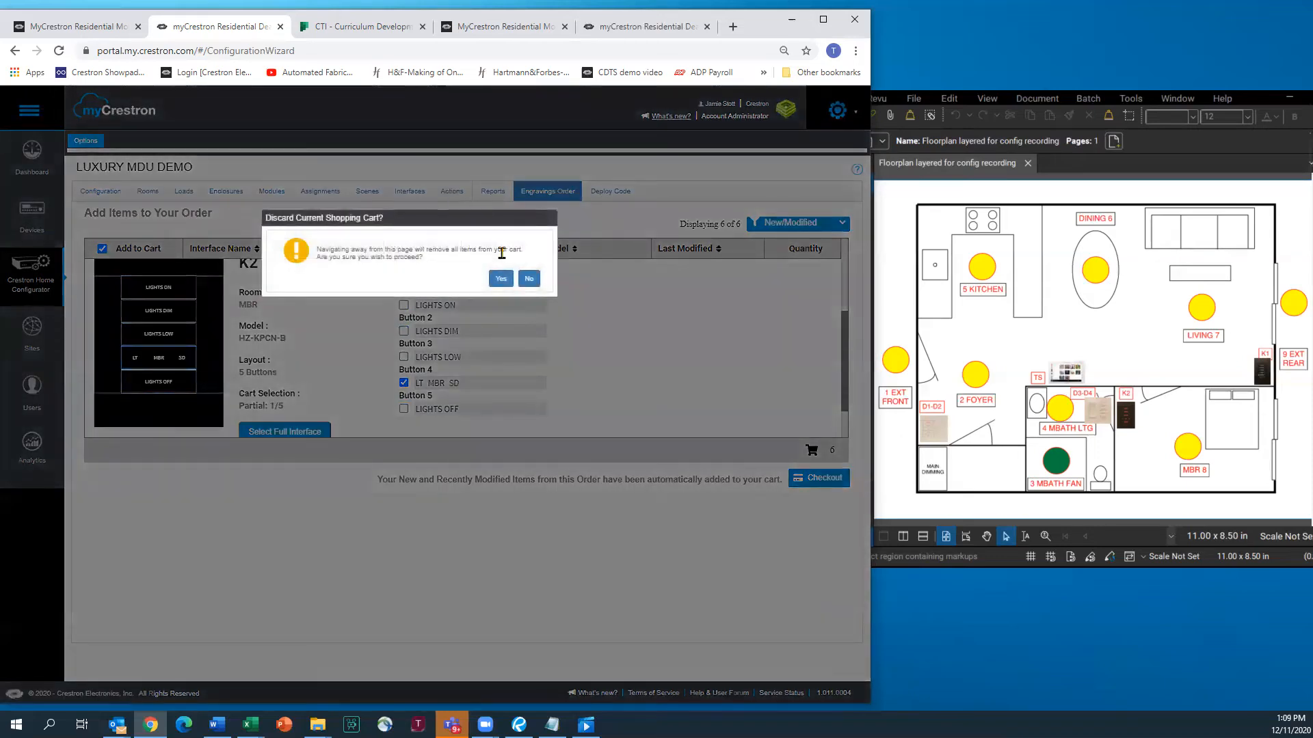
Discard the cart and set WELCOME to recall the Whole House All On scene
{"action": "left_click", "coordinate": [501, 281]}
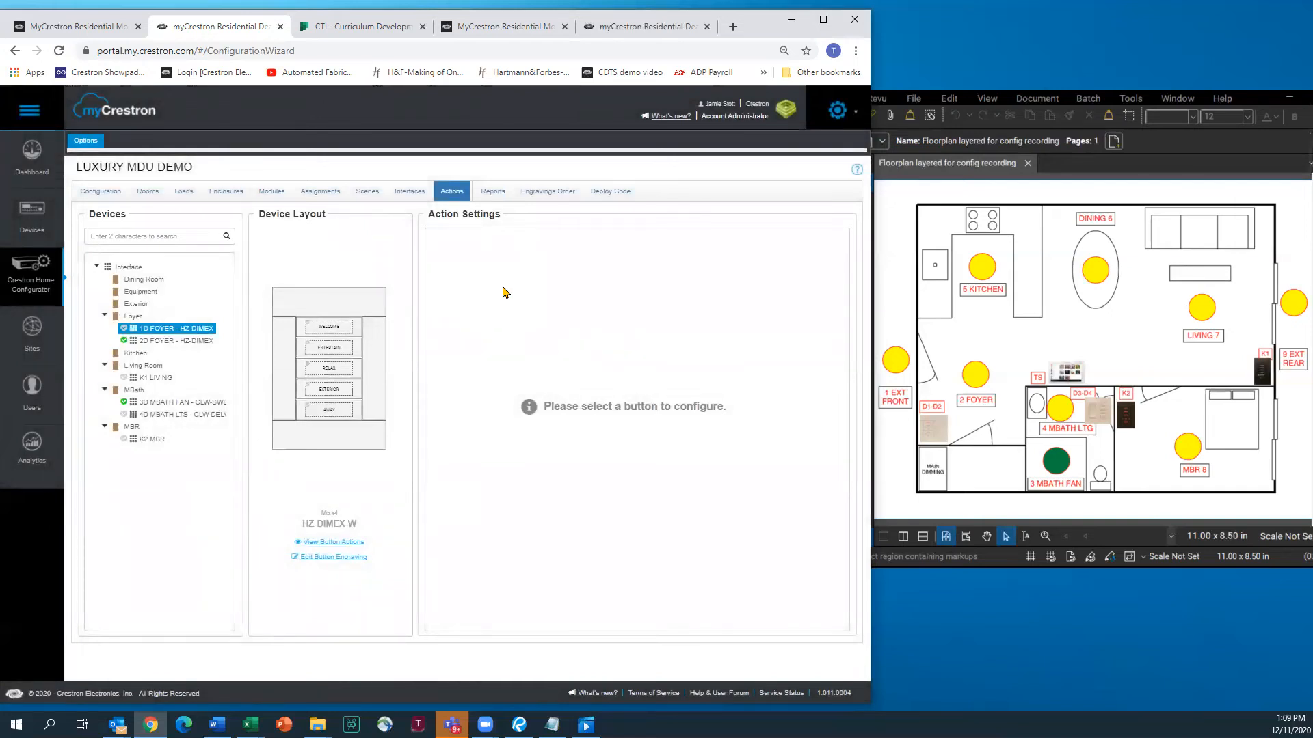
{"action": "left_click", "coordinate": [328, 332]}
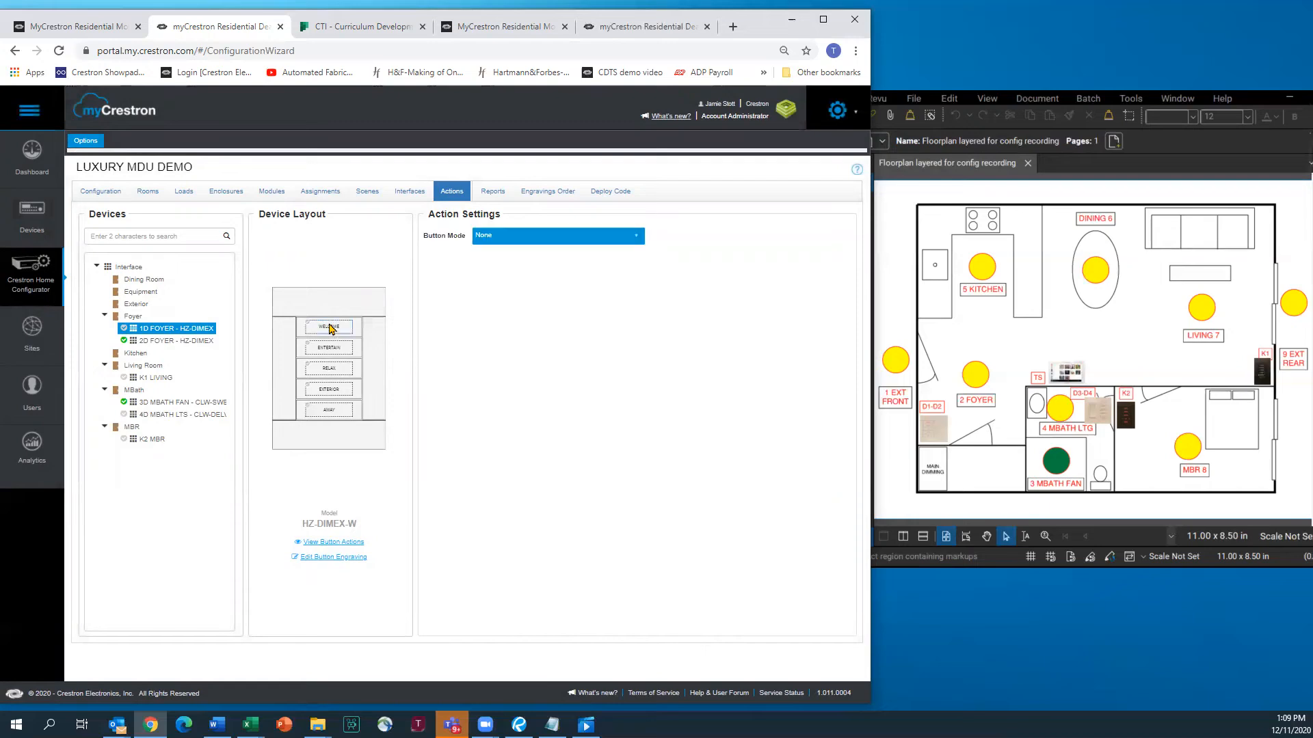
{"action": "left_click", "coordinate": [638, 237]}
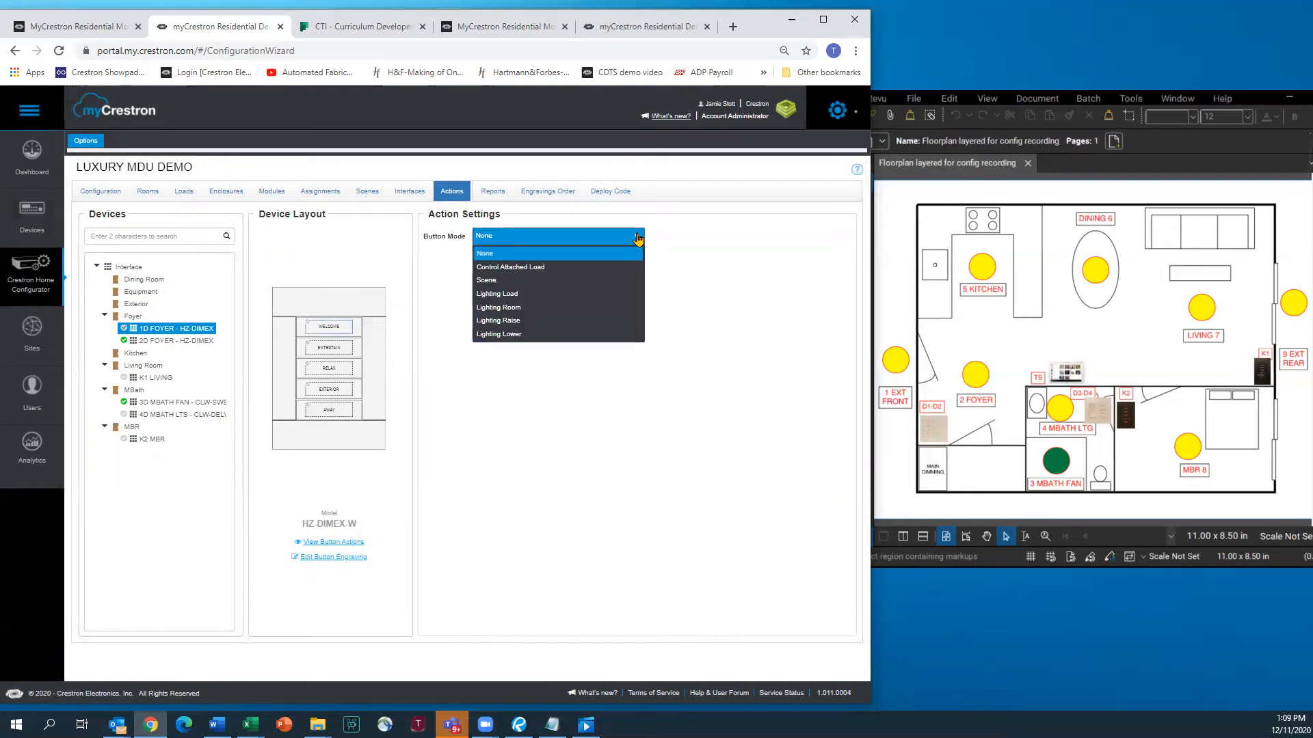
{"action": "left_click", "coordinate": [489, 282]}
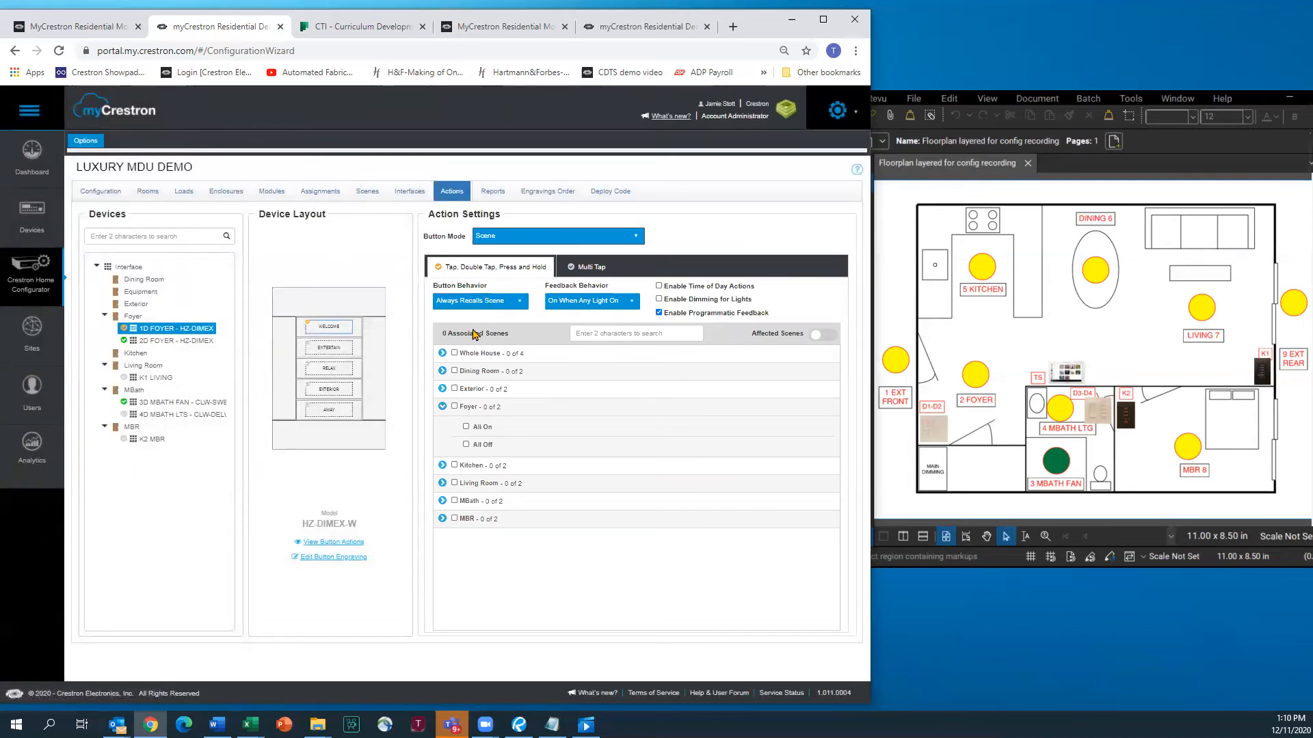
{"action": "left_click", "coordinate": [442, 354]}
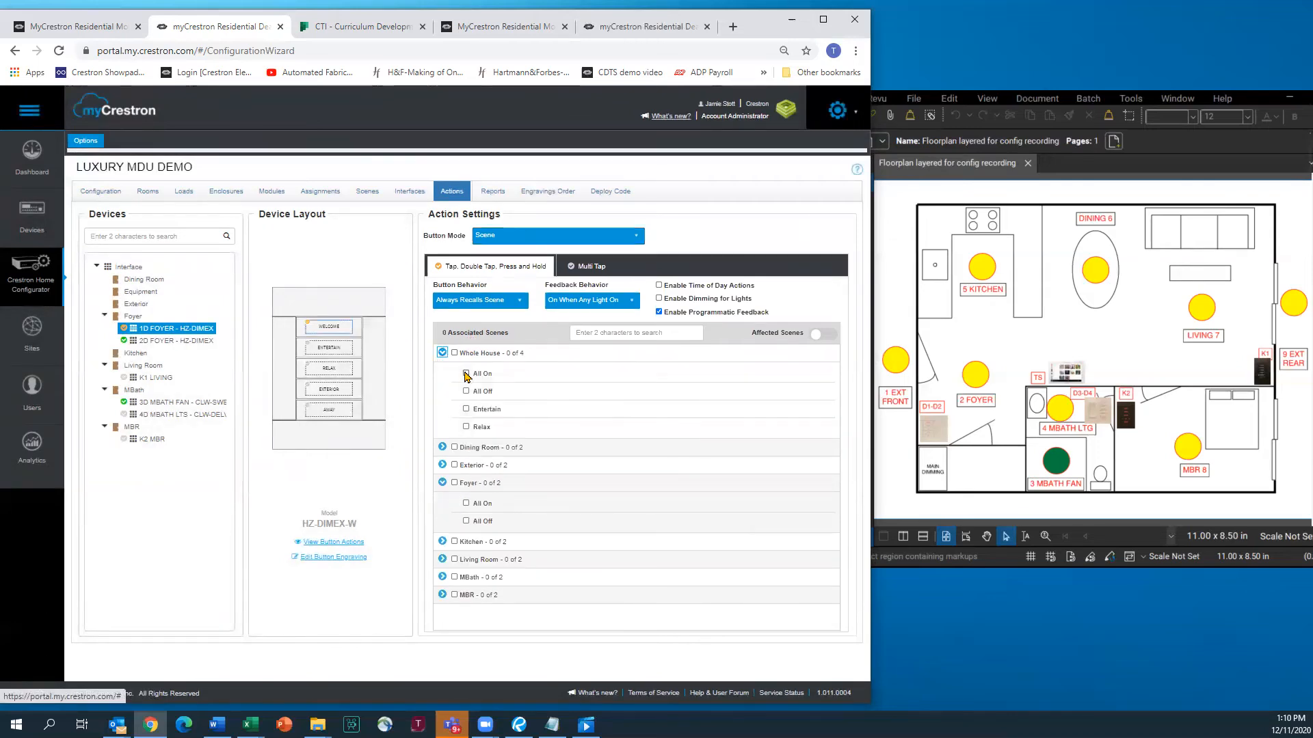
{"action": "left_click", "coordinate": [466, 373]}
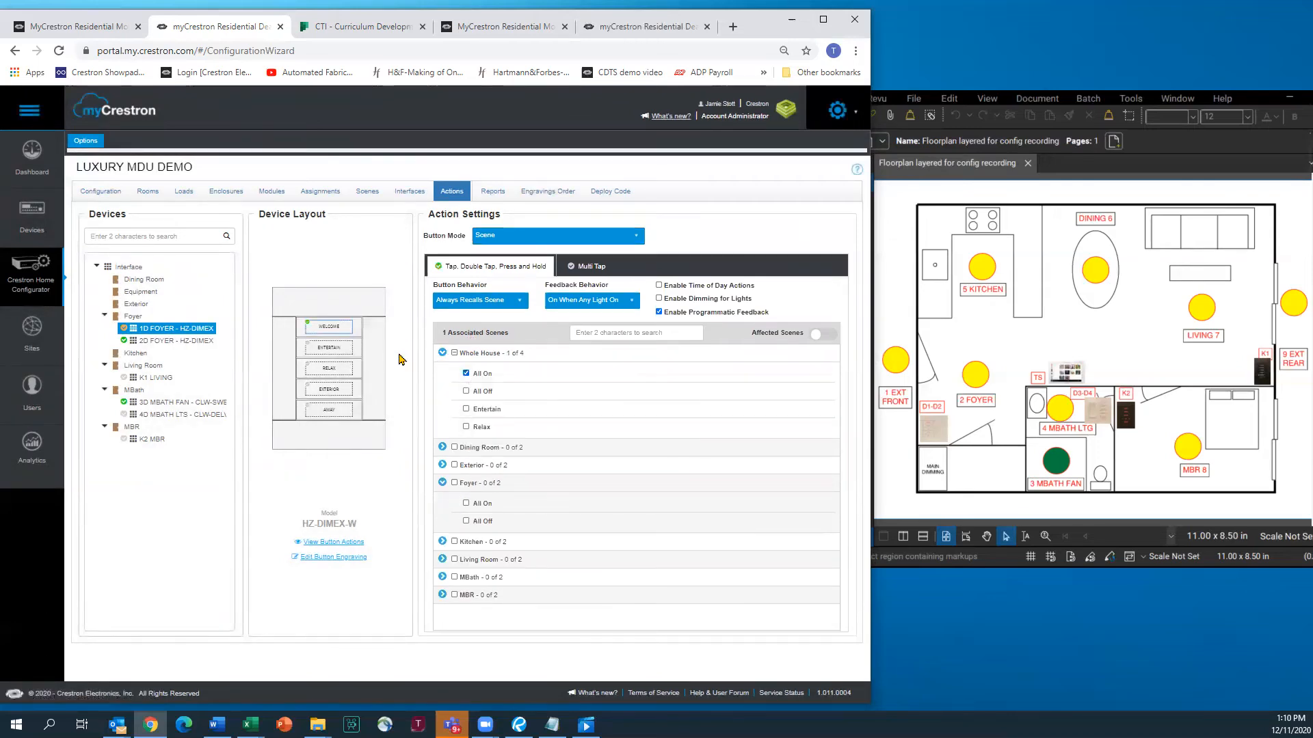
Set ENTERTAIN to recall the Whole House Entertain scene, and set RELAX to Scene mode under Whole House
{"action": "left_click", "coordinate": [339, 352]}
{"action": "left_click", "coordinate": [634, 236]}
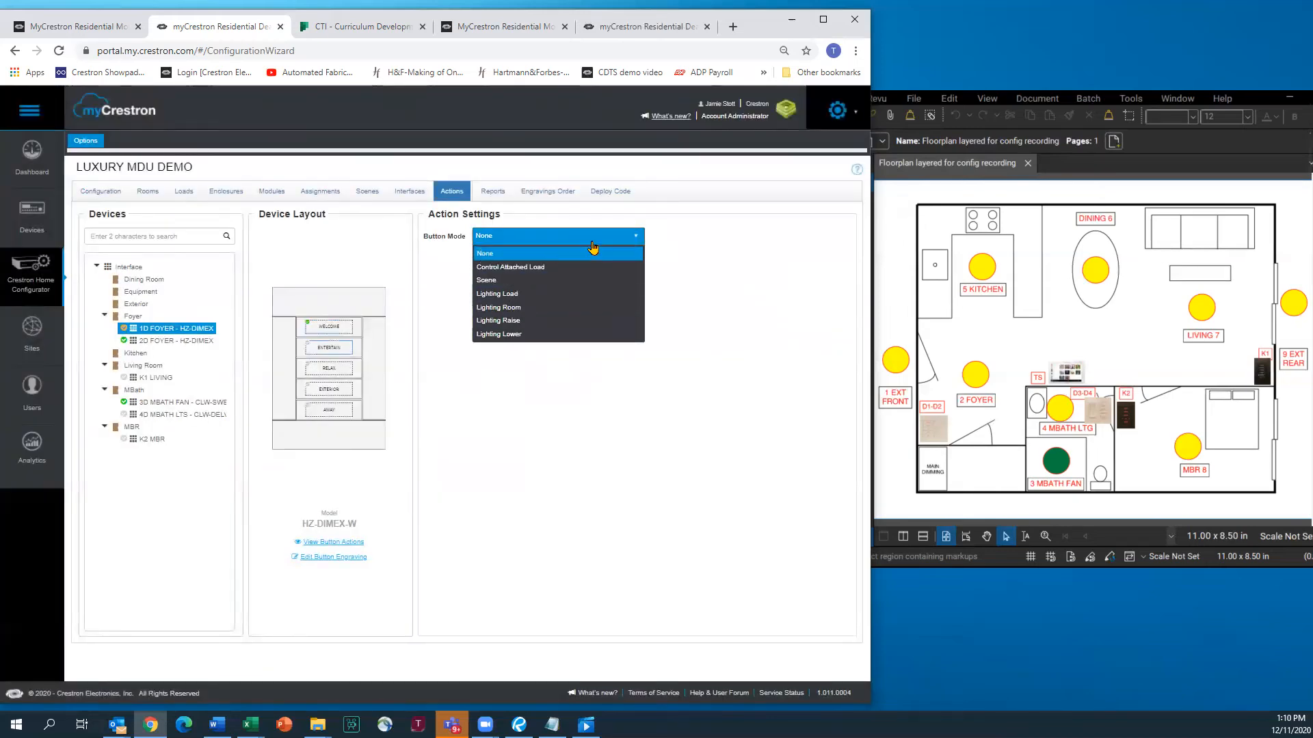
{"action": "left_click", "coordinate": [491, 281]}
{"action": "left_click", "coordinate": [443, 353]}
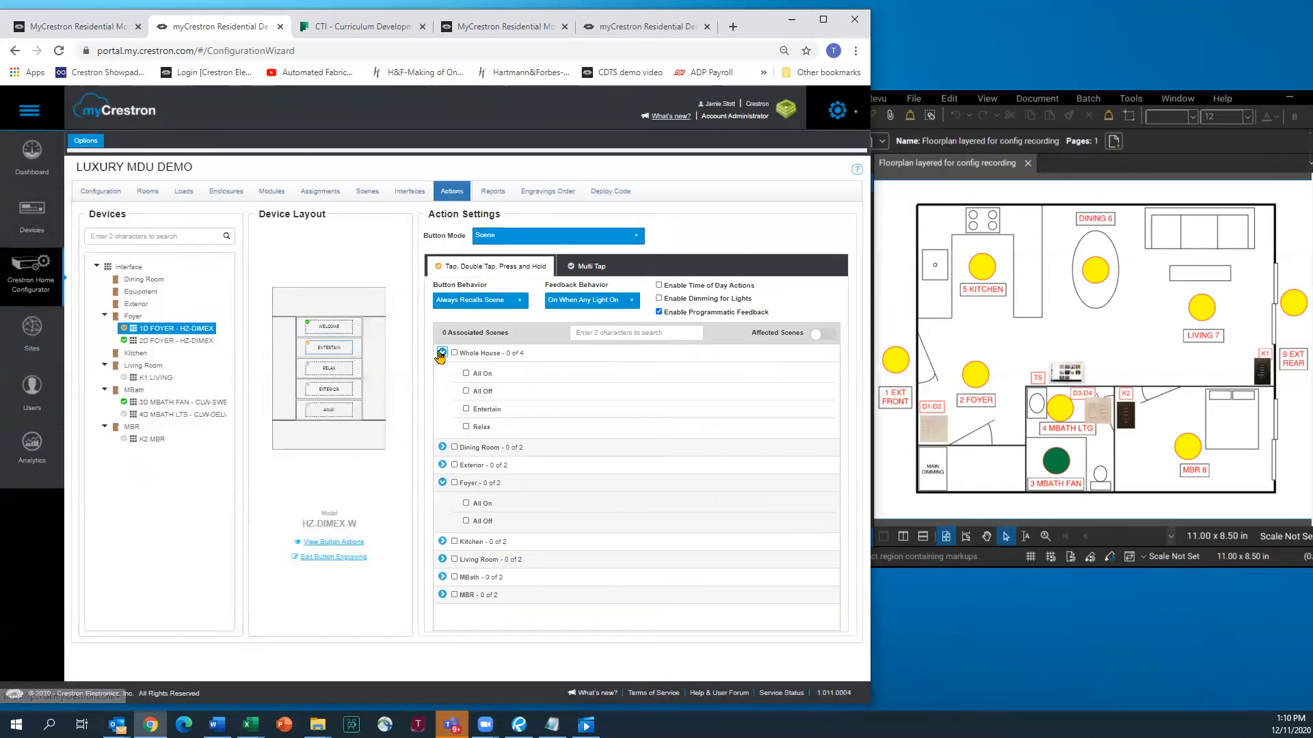
{"action": "left_click", "coordinate": [466, 409]}
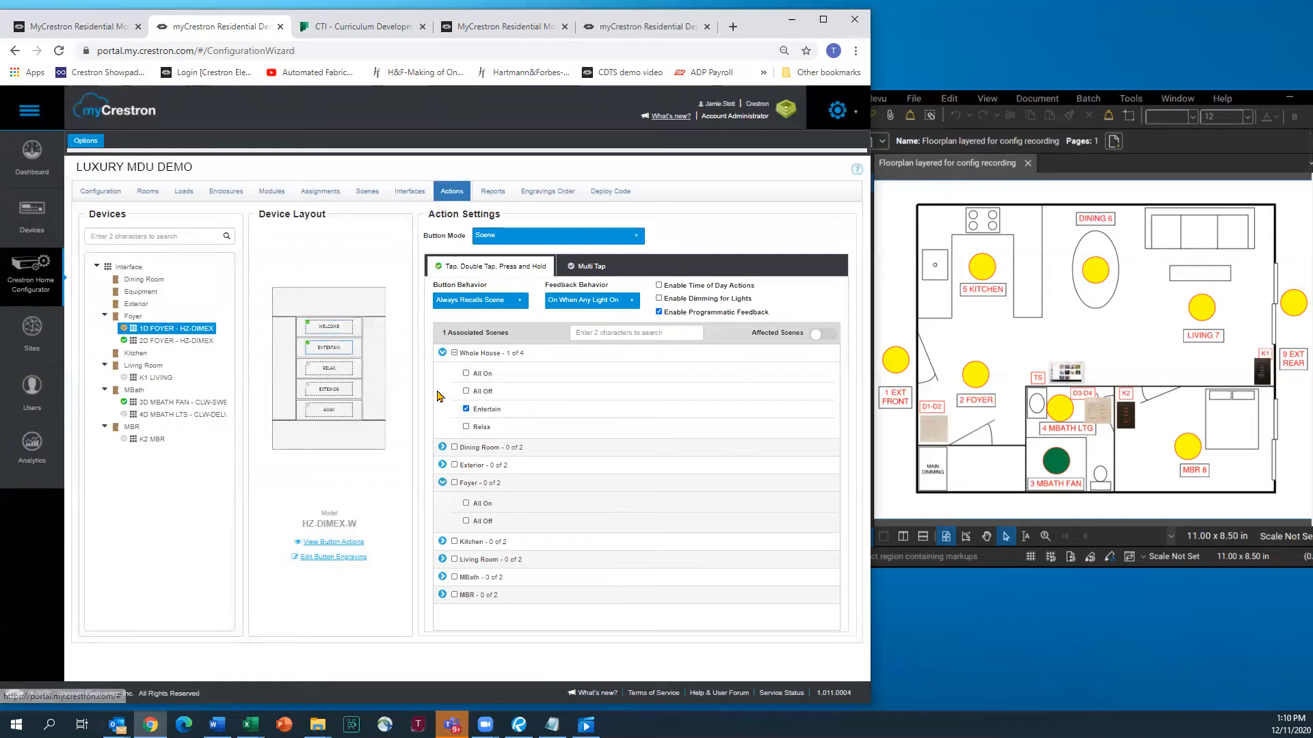
{"action": "left_click", "coordinate": [333, 370]}
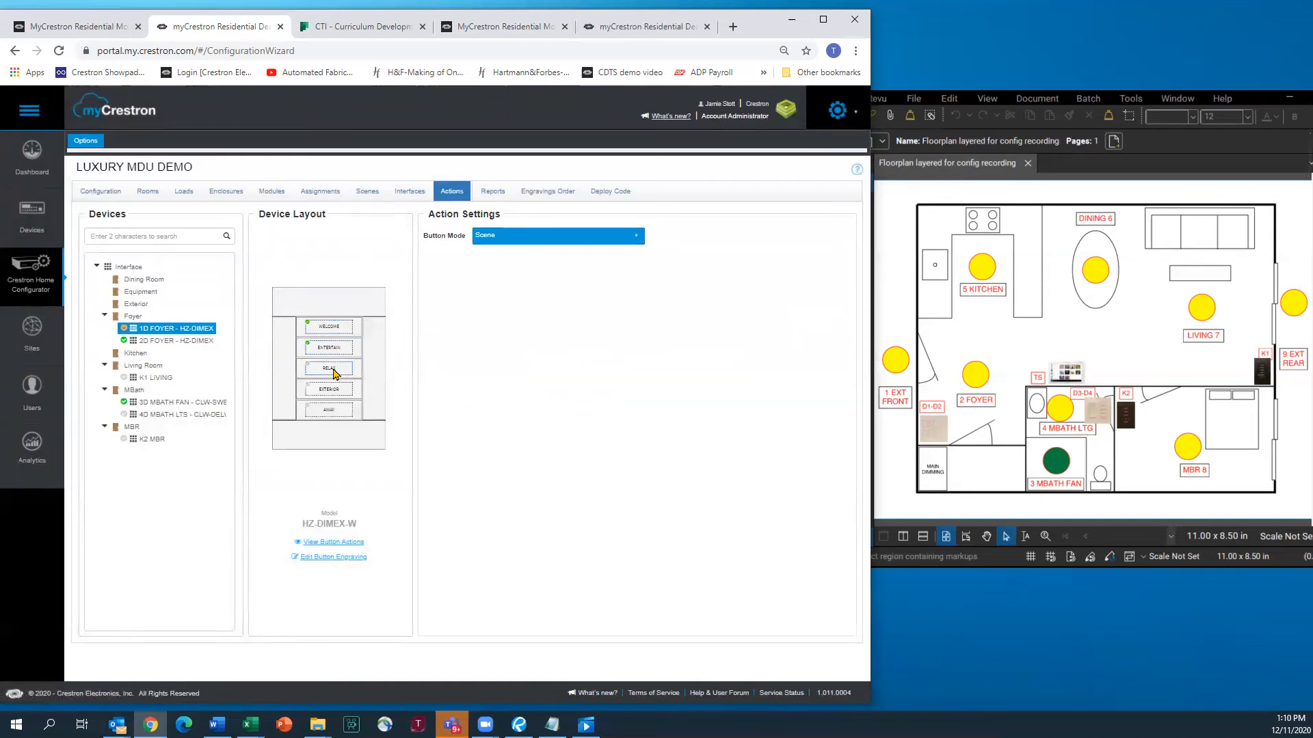
{"action": "left_click", "coordinate": [636, 235]}
{"action": "left_click", "coordinate": [495, 283]}
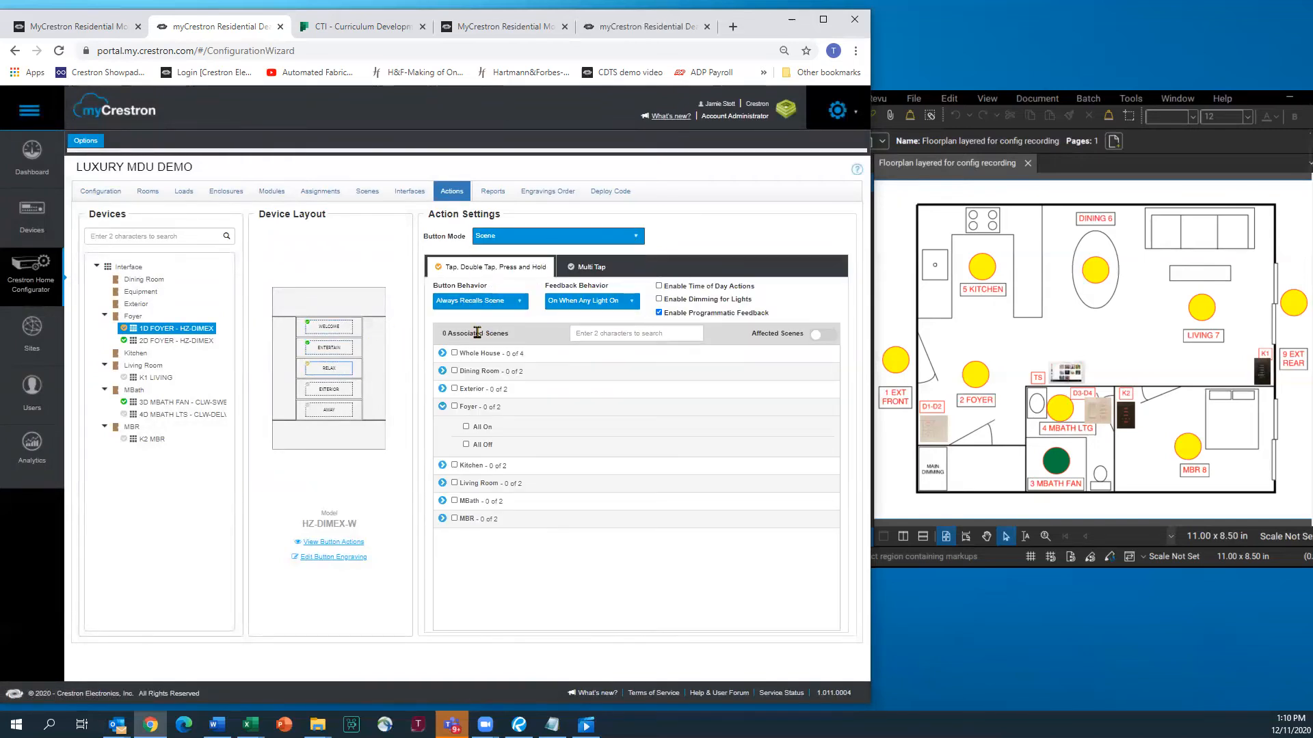
{"action": "left_click", "coordinate": [443, 352]}
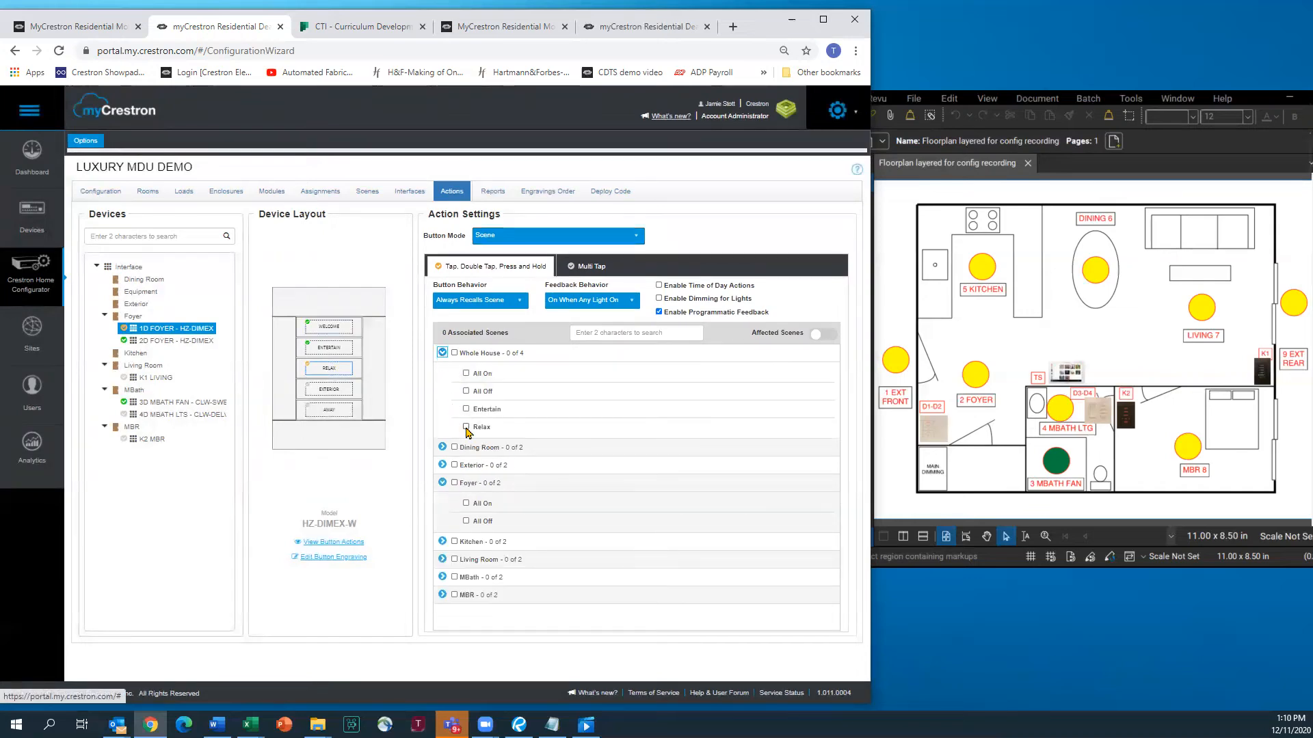
Make EXTERIOR a Lighting Load button controlling the 1COACH exterior light
{"action": "left_click", "coordinate": [344, 391]}
{"action": "left_click", "coordinate": [634, 236]}
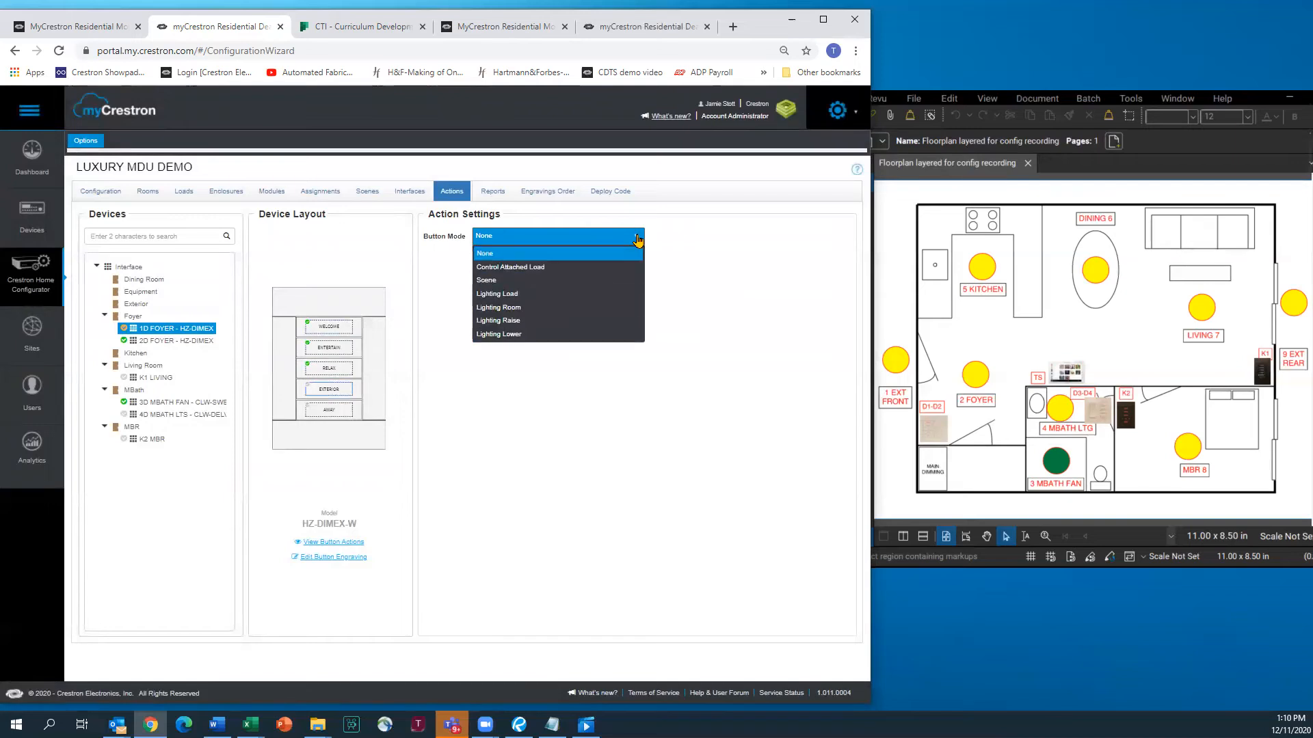
{"action": "left_click", "coordinate": [504, 295]}
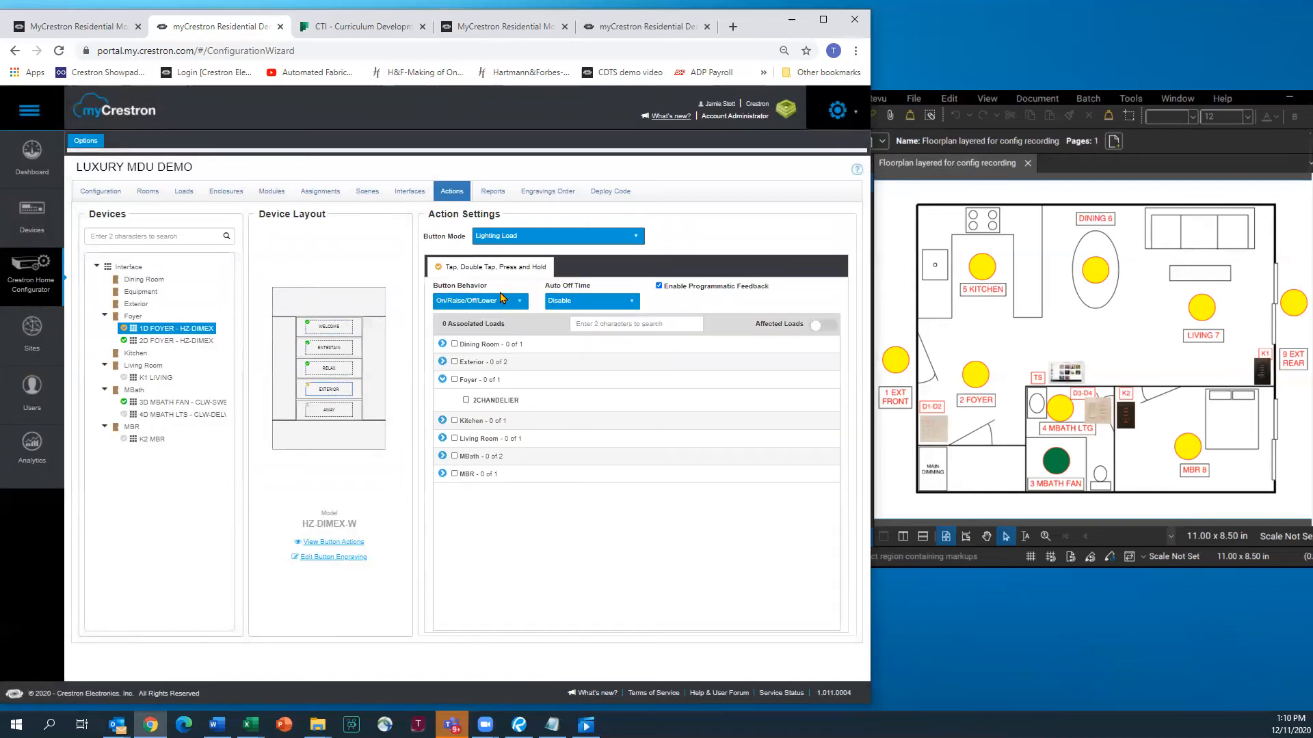
{"action": "left_click", "coordinate": [442, 361]}
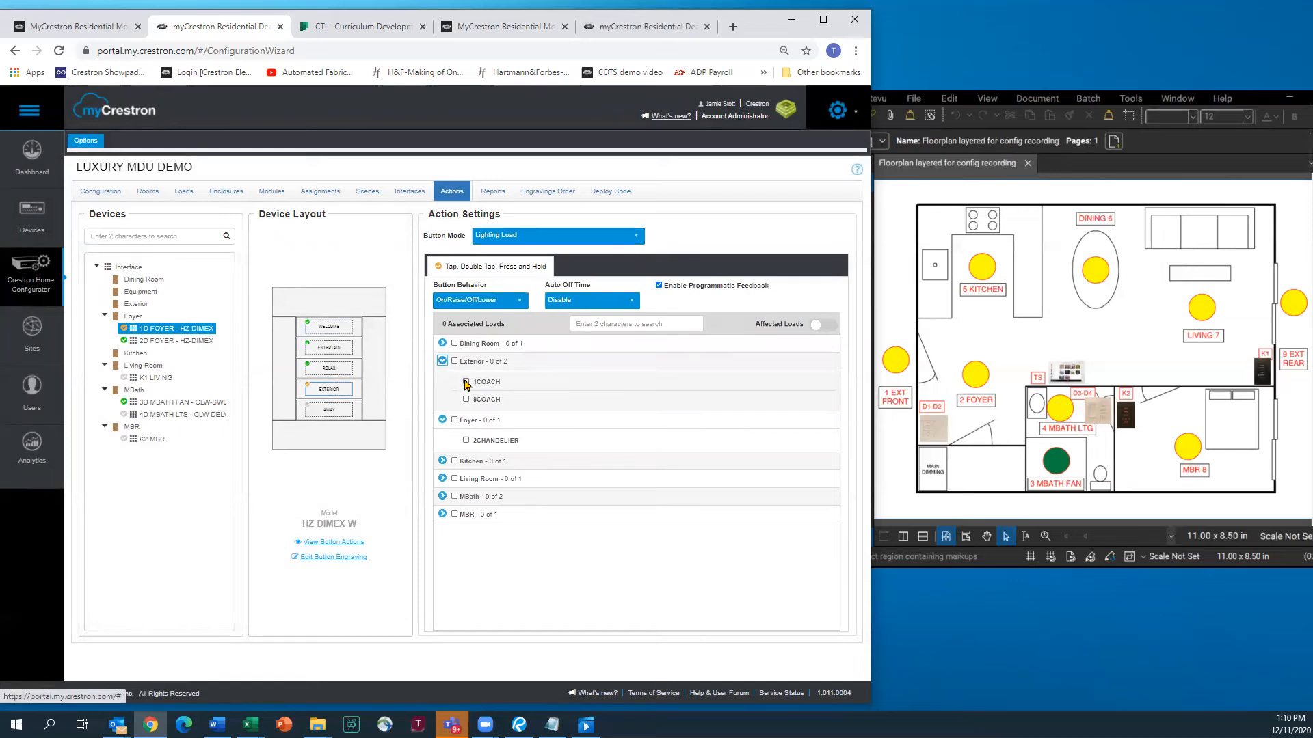
{"action": "left_click", "coordinate": [466, 382]}
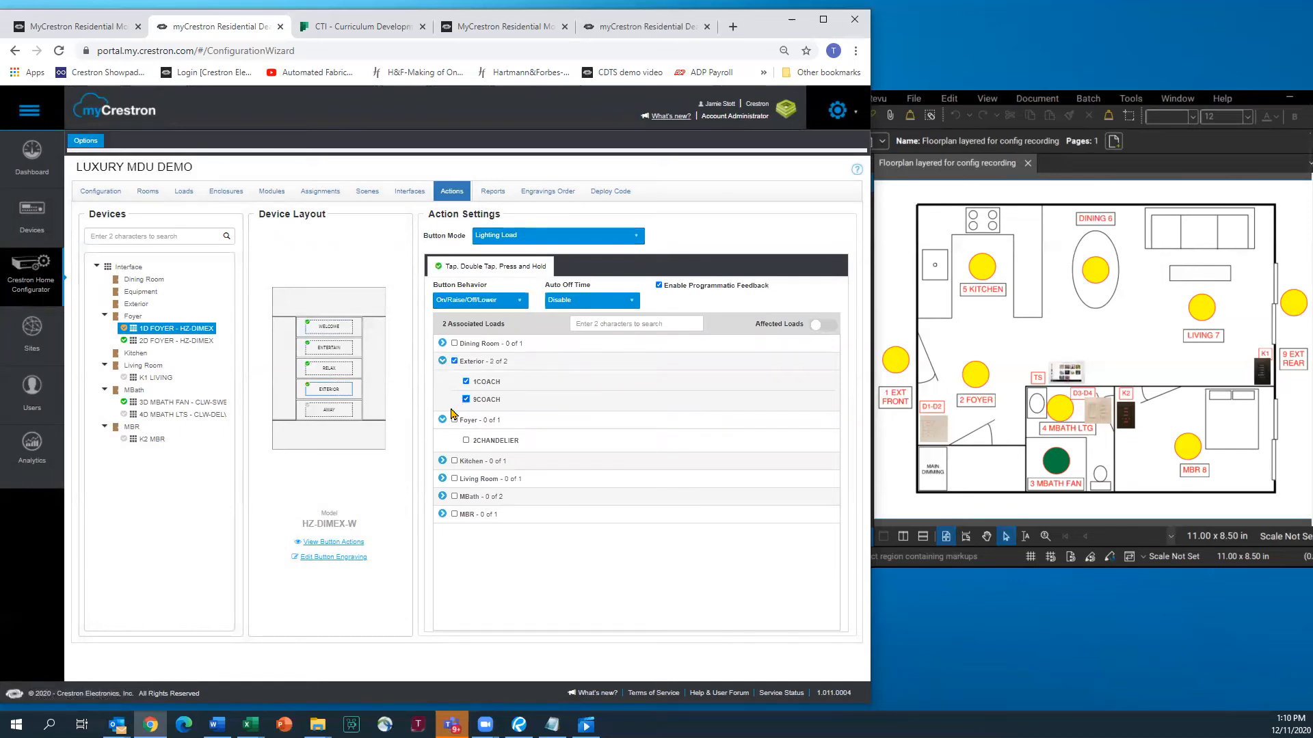
Set AWAY to Scene mode under the Whole House scenes
{"action": "left_click", "coordinate": [340, 411]}
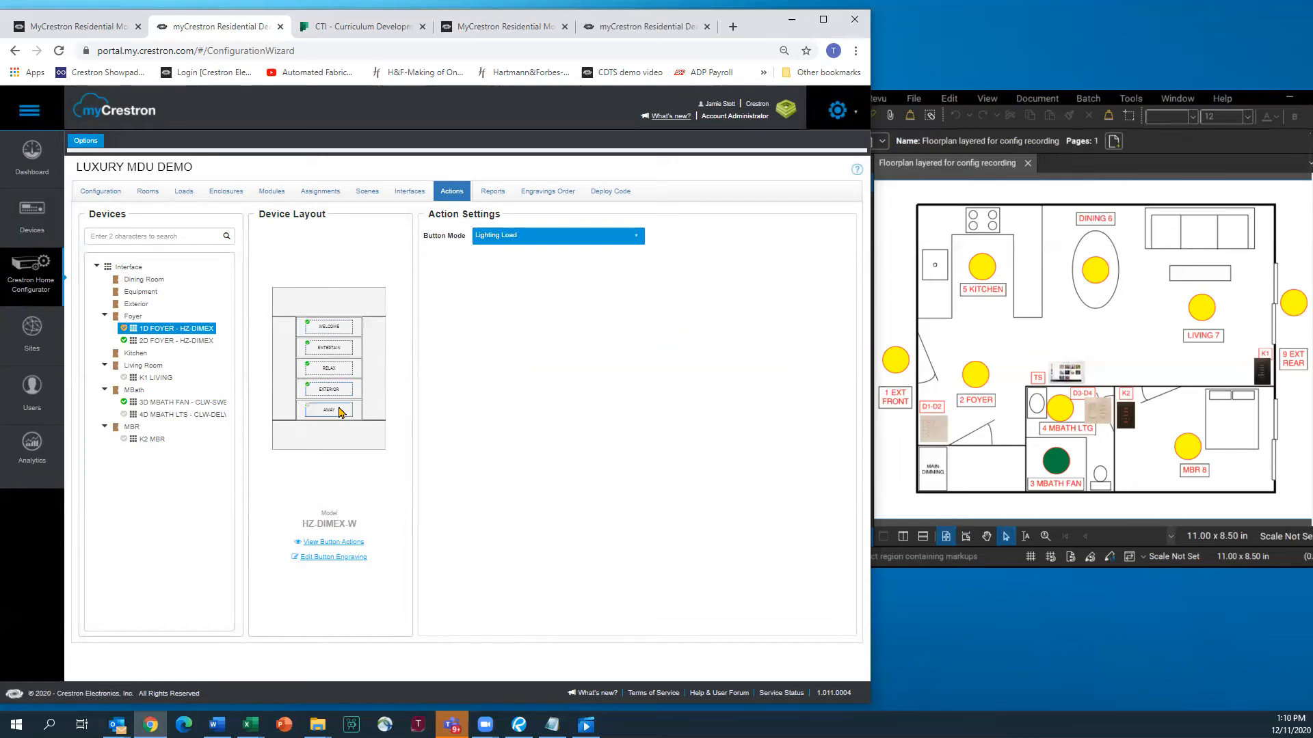
{"action": "left_click", "coordinate": [632, 238]}
{"action": "left_click", "coordinate": [494, 283]}
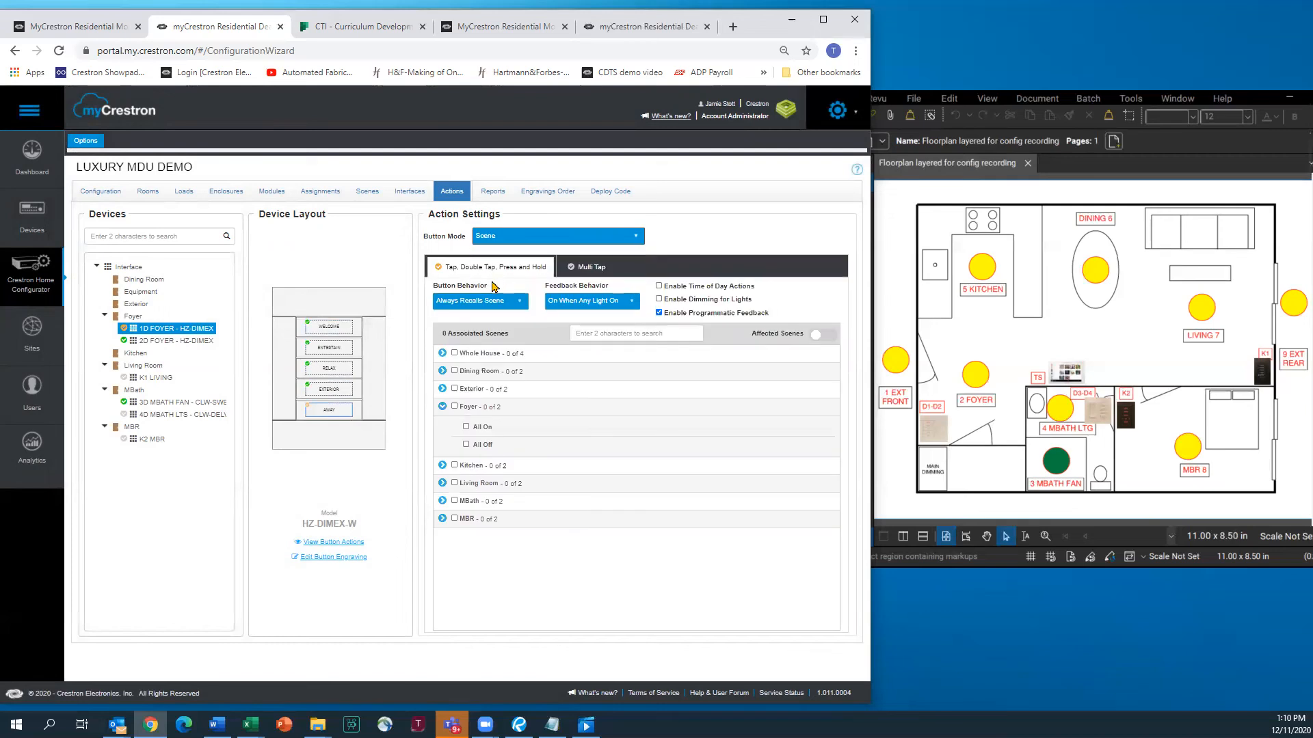
{"action": "left_click", "coordinate": [442, 353]}
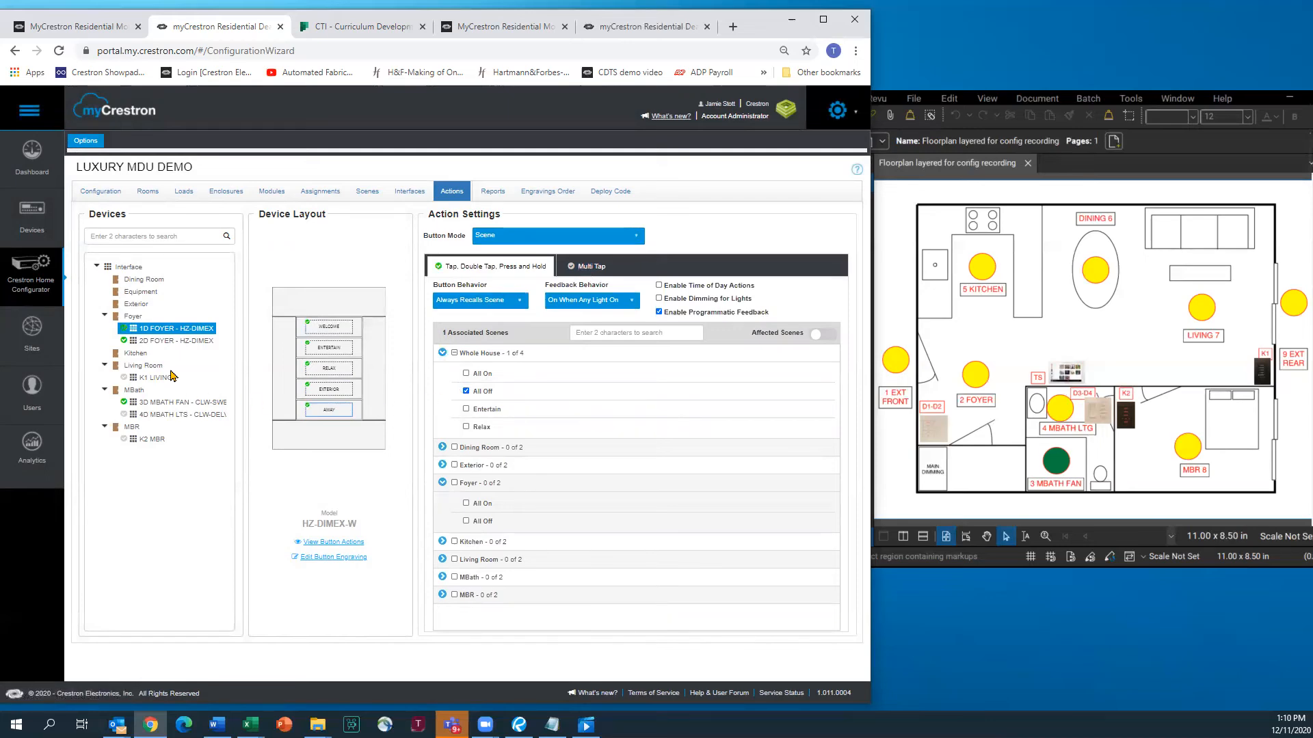
{"action": "left_click", "coordinate": [172, 340], "text": "ctrl"}
{"action": "left_click", "coordinate": [172, 328], "text": "ctrl"}
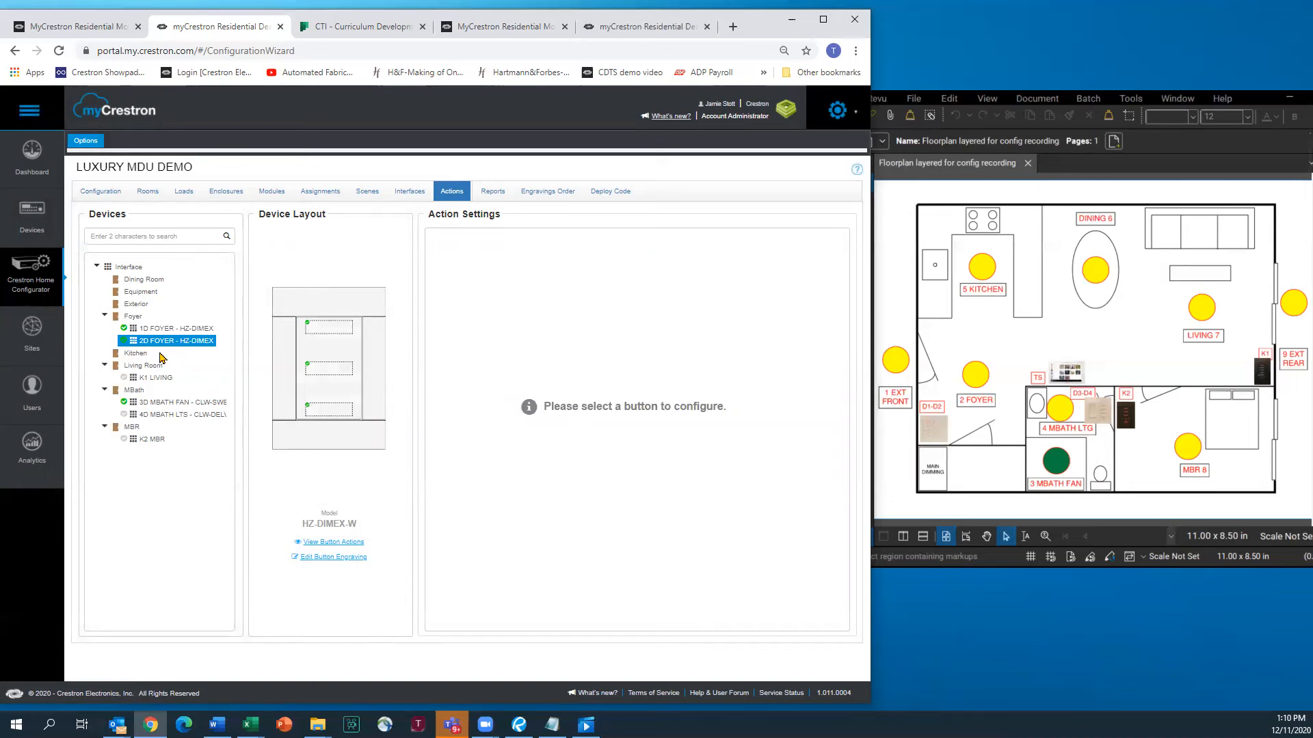
Filter the device list from the 3D MBATH FAN switch to the 4D MBATH LTS keypad
{"action": "left_click", "coordinate": [174, 402], "text": "ctrl"}
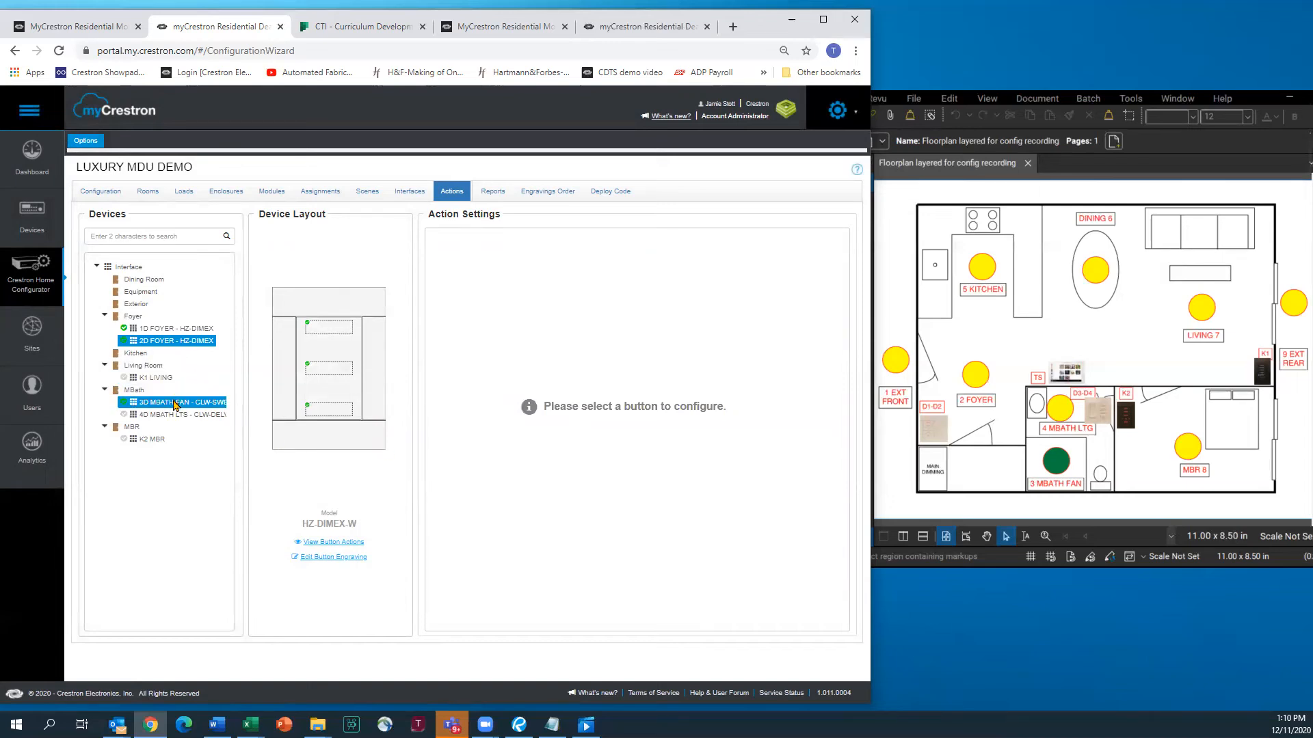
{"action": "left_click", "coordinate": [175, 402]}
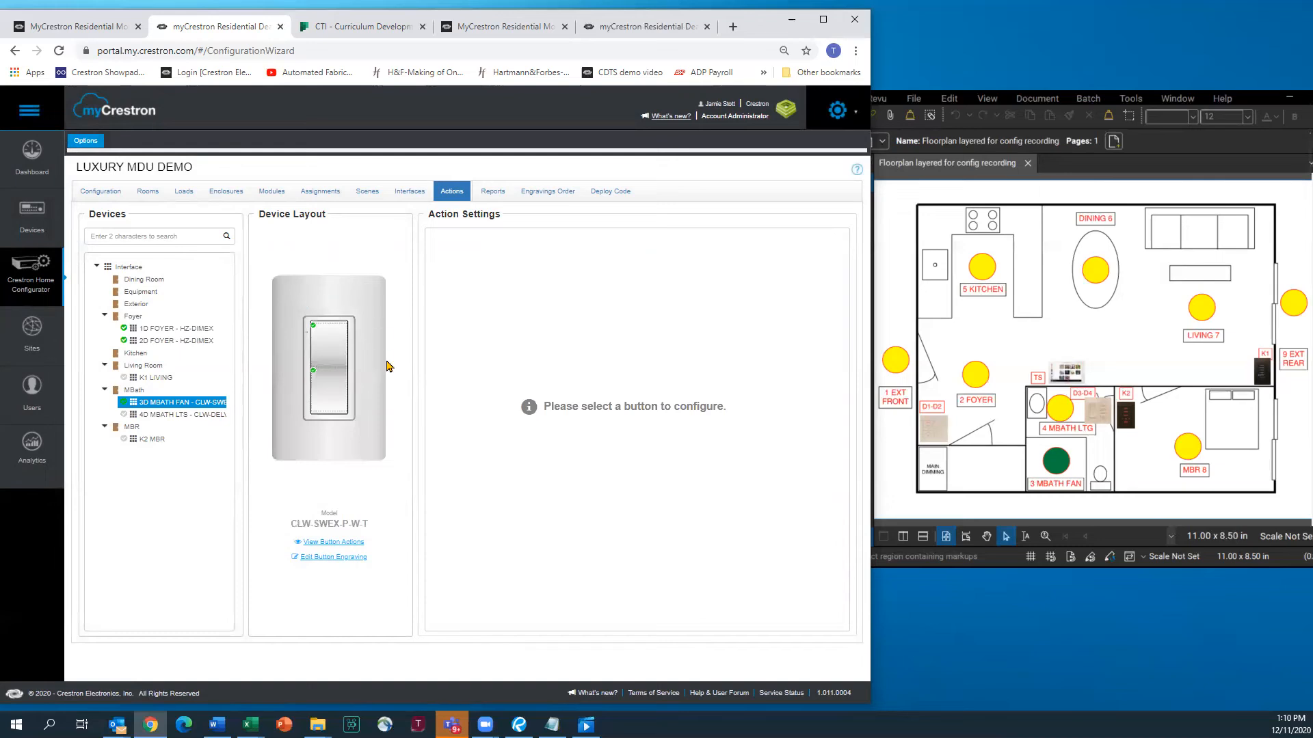
{"action": "left_click", "coordinate": [182, 414], "text": "ctrl"}
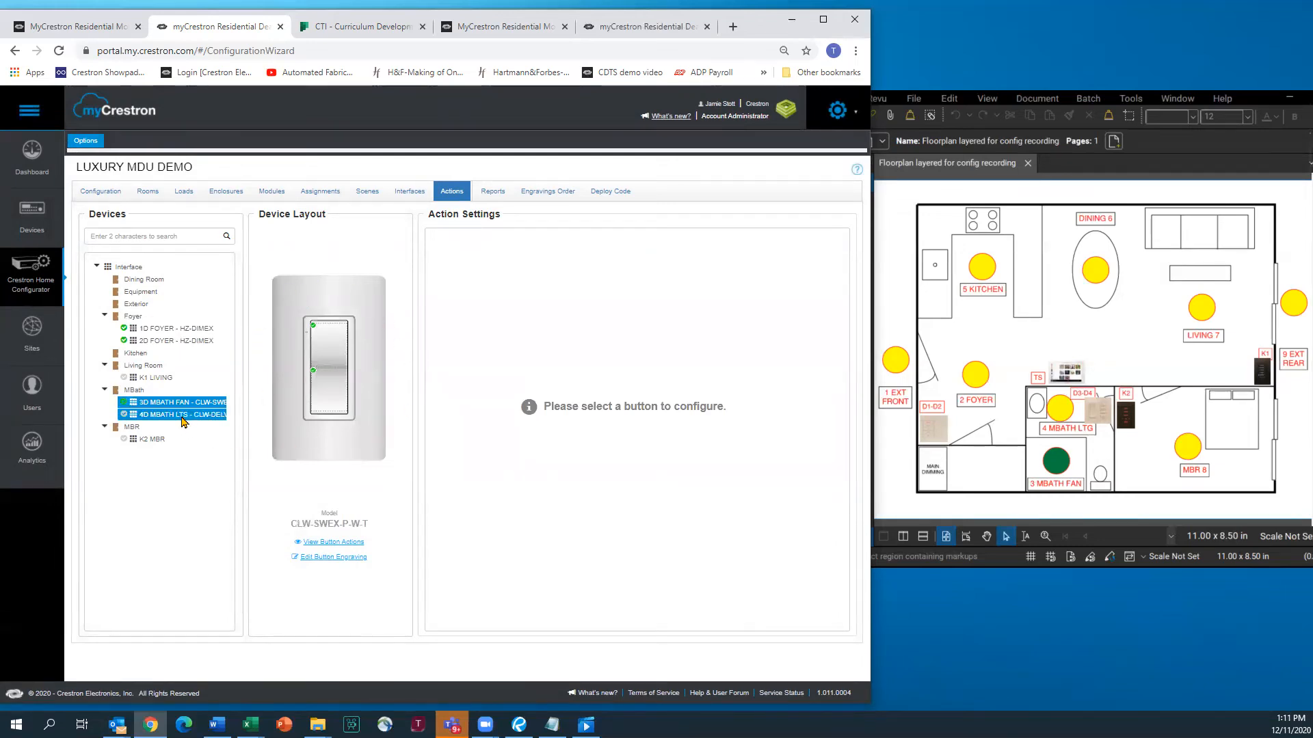
{"action": "left_click", "coordinate": [179, 415]}
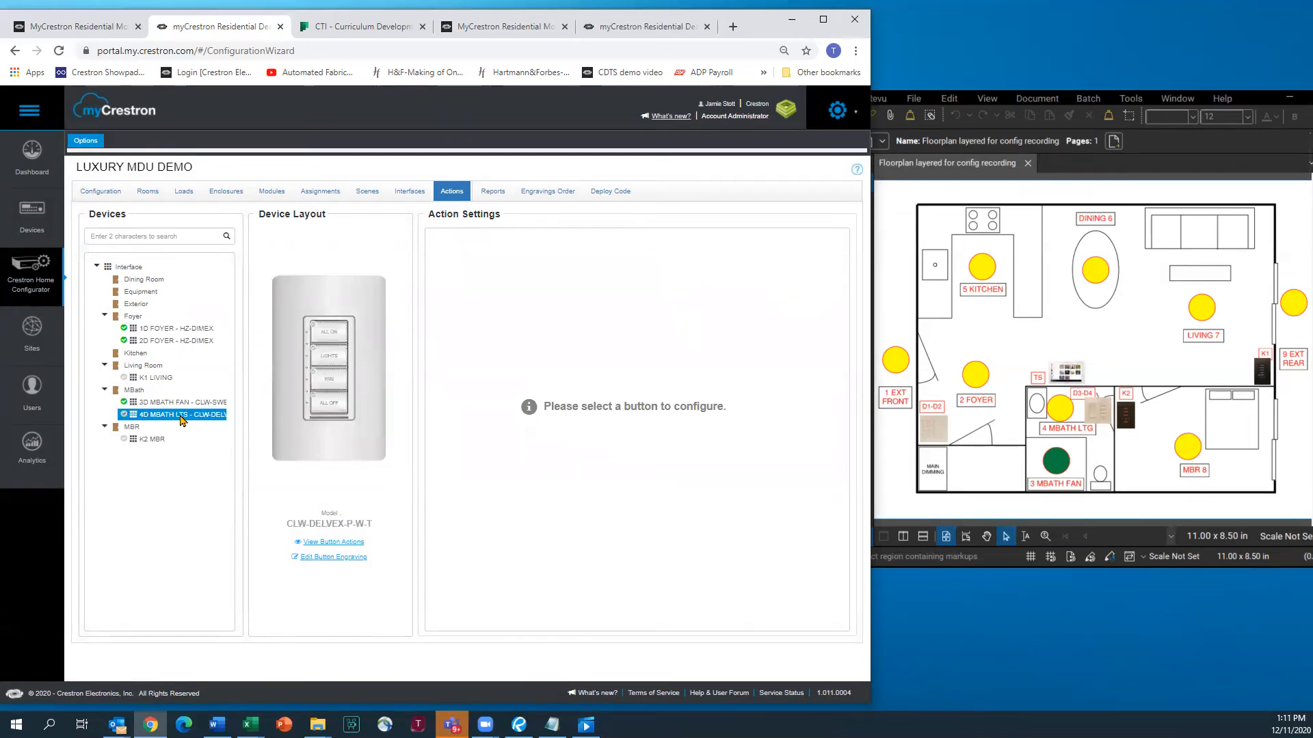
Make ALL ON a Lighting Load button for 3EXHAUST FAN, and LIGHTS one for 4RECESS
{"action": "left_click", "coordinate": [332, 337]}
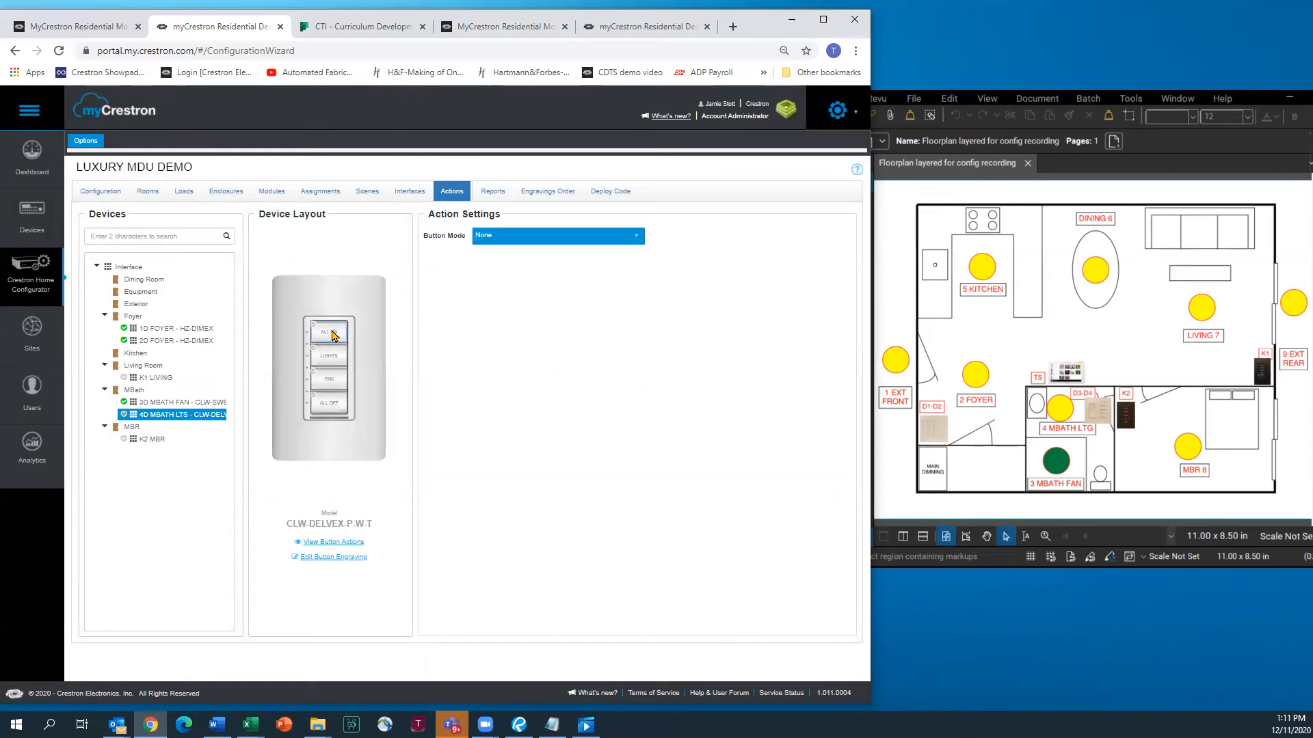
{"action": "left_click", "coordinate": [637, 239]}
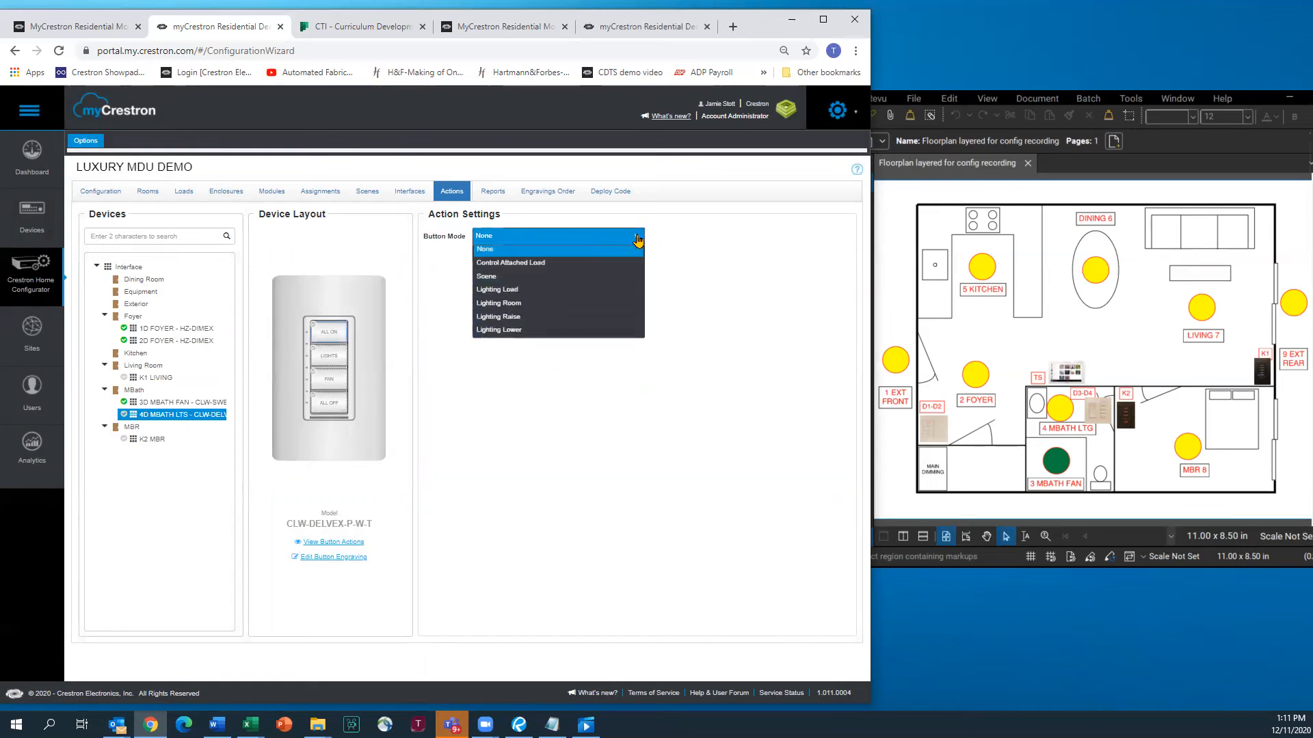
{"action": "left_click", "coordinate": [499, 295]}
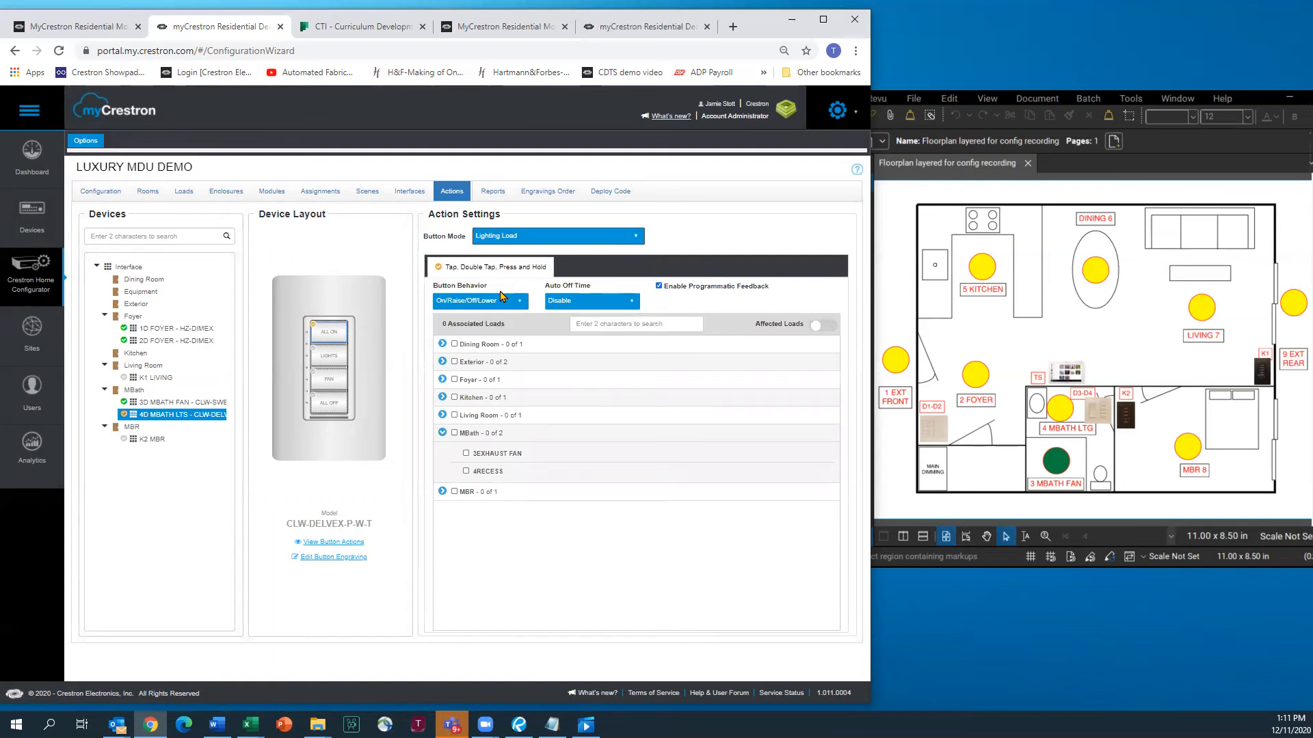
{"action": "left_click", "coordinate": [466, 454]}
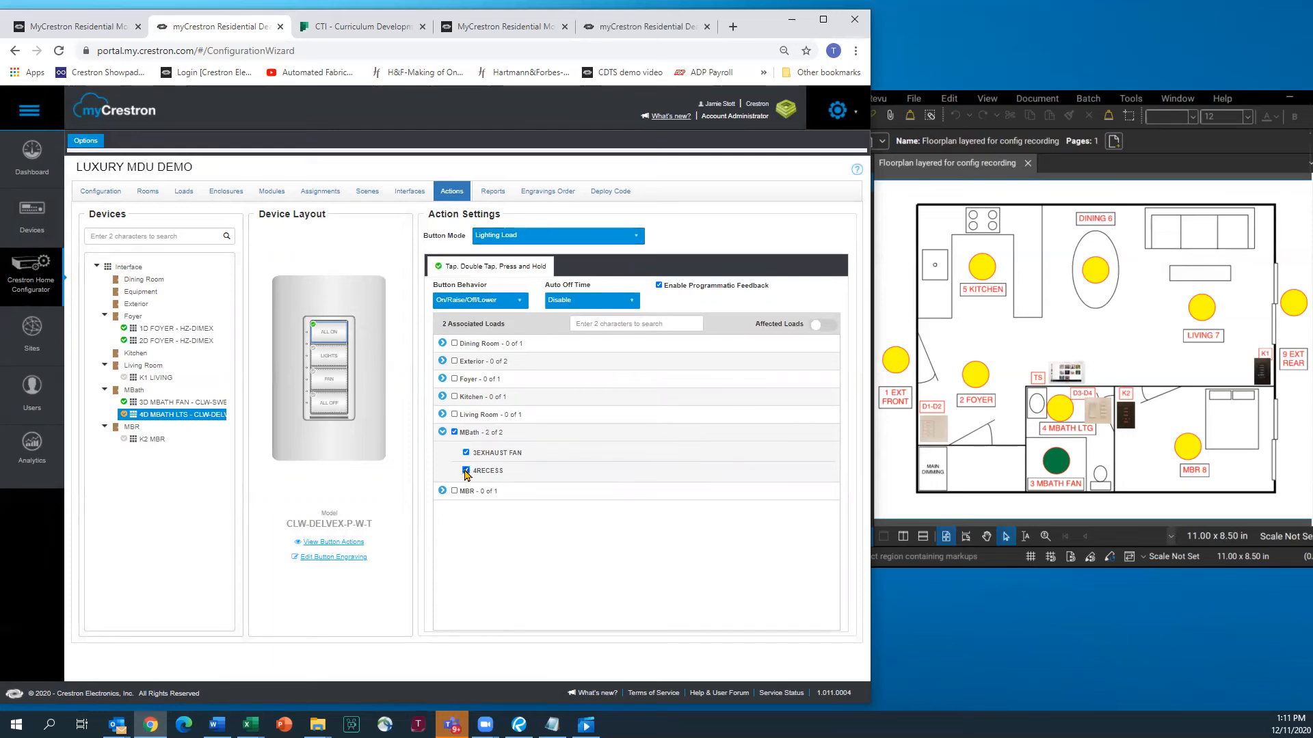
{"action": "left_click", "coordinate": [330, 355]}
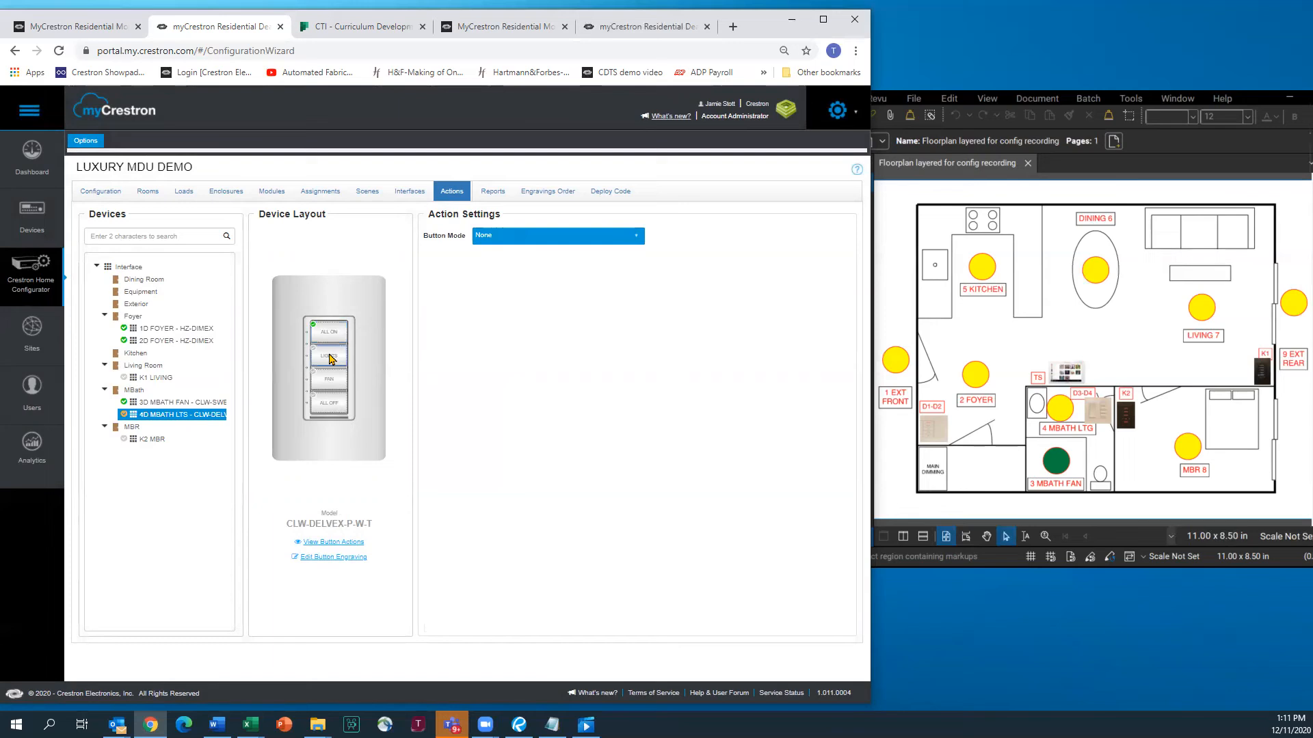
{"action": "left_click", "coordinate": [639, 238]}
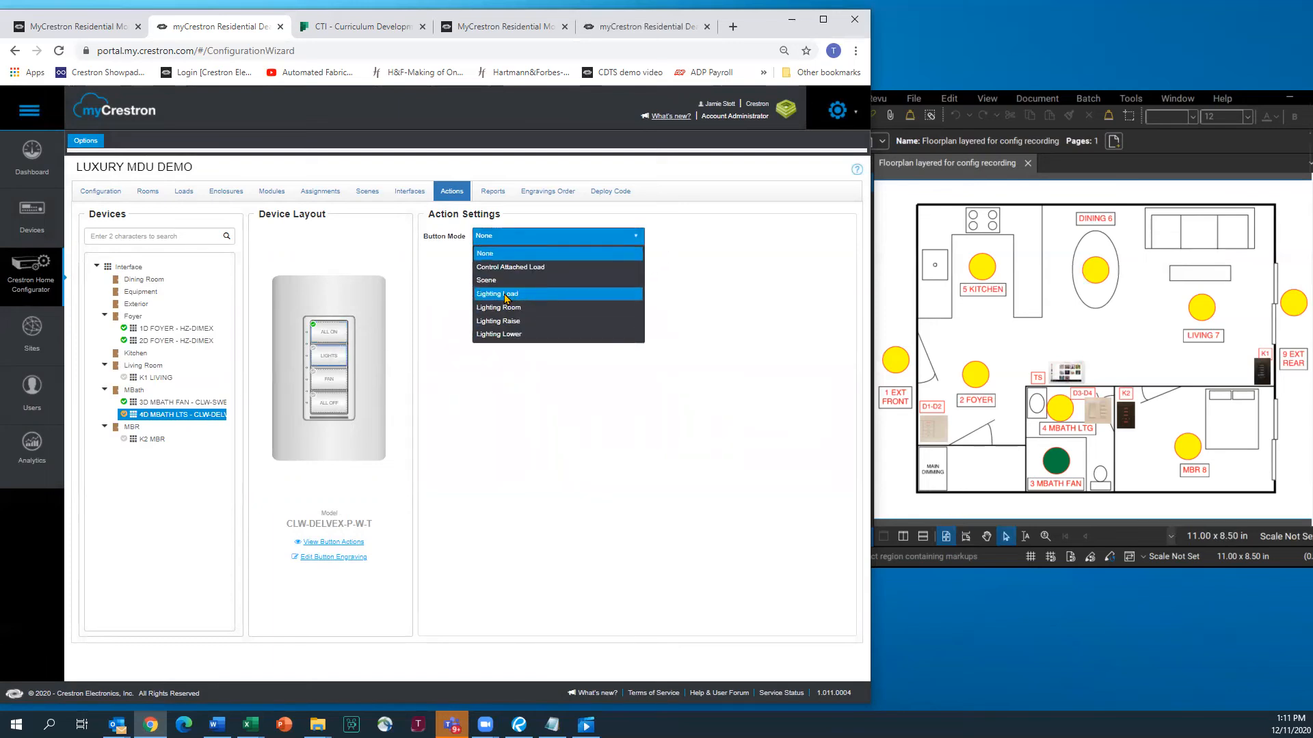
{"action": "left_click", "coordinate": [506, 296]}
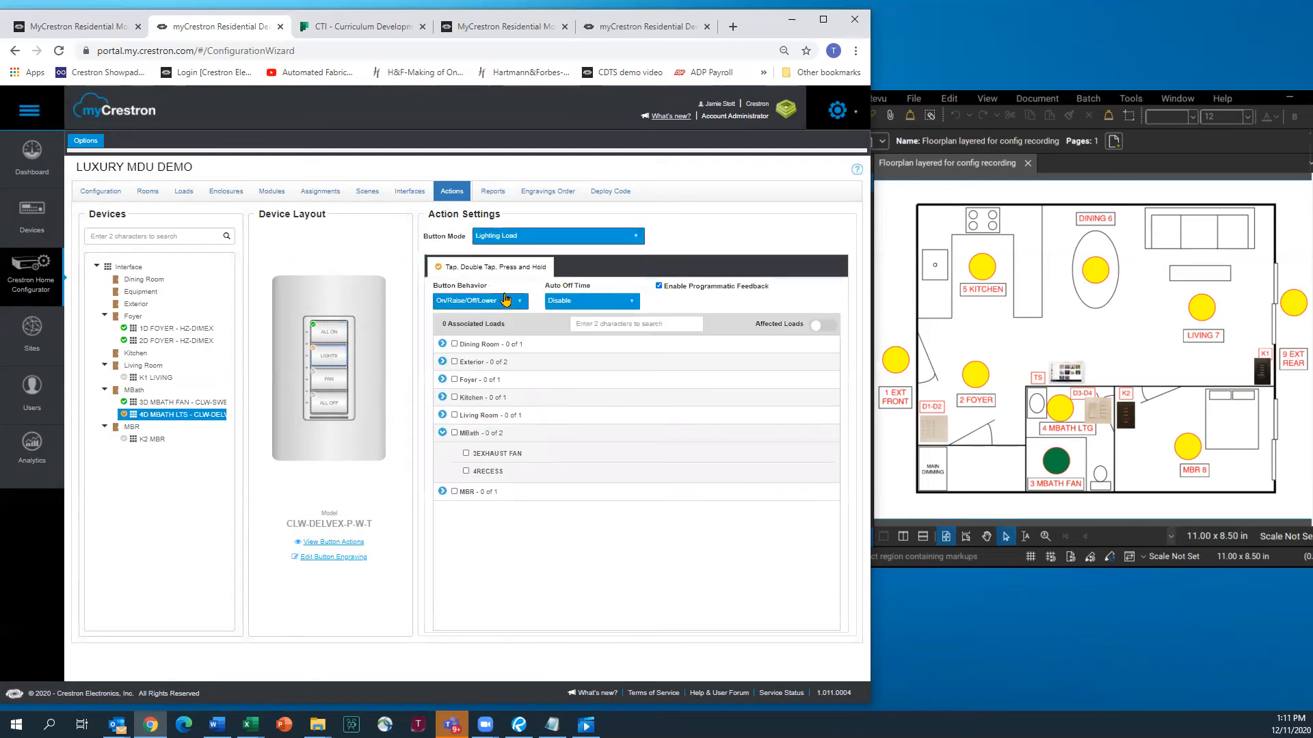
{"action": "left_click", "coordinate": [466, 472]}
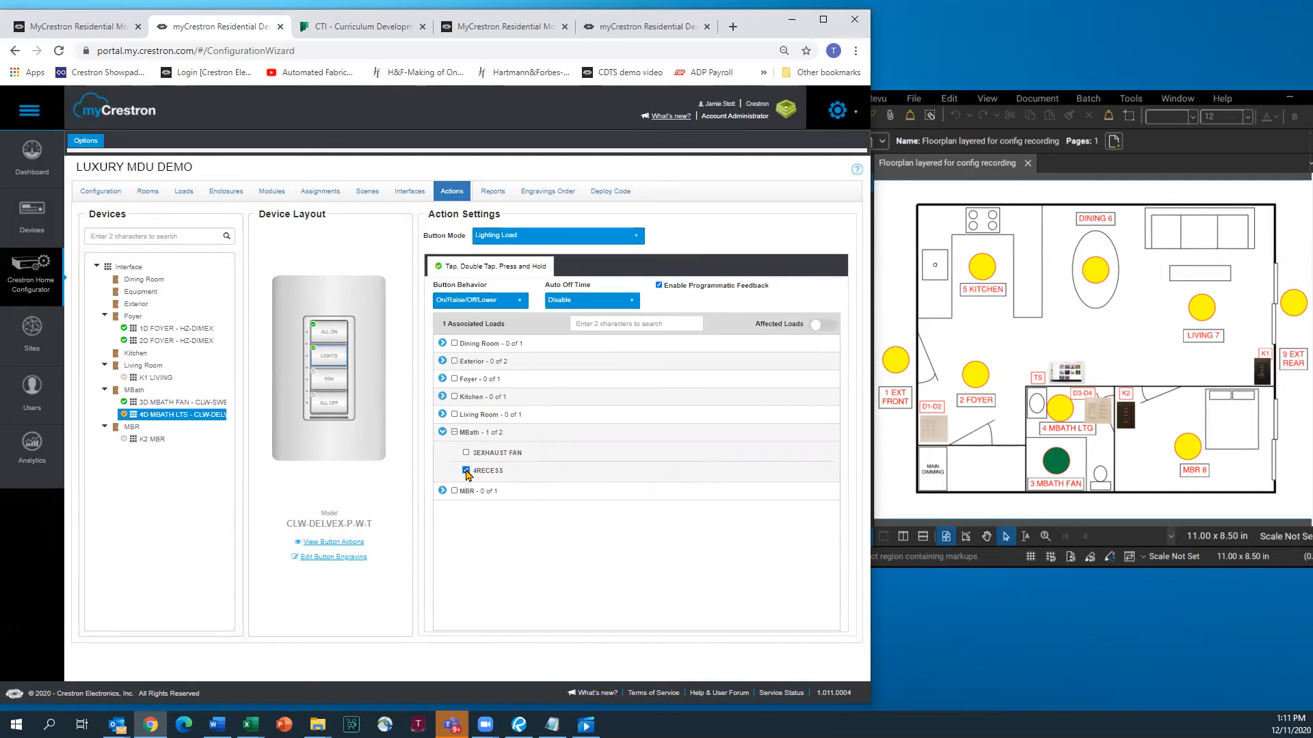
Make the FAN button a Lighting Load button controlling 3EXHAUST FAN
{"action": "left_click", "coordinate": [331, 380]}
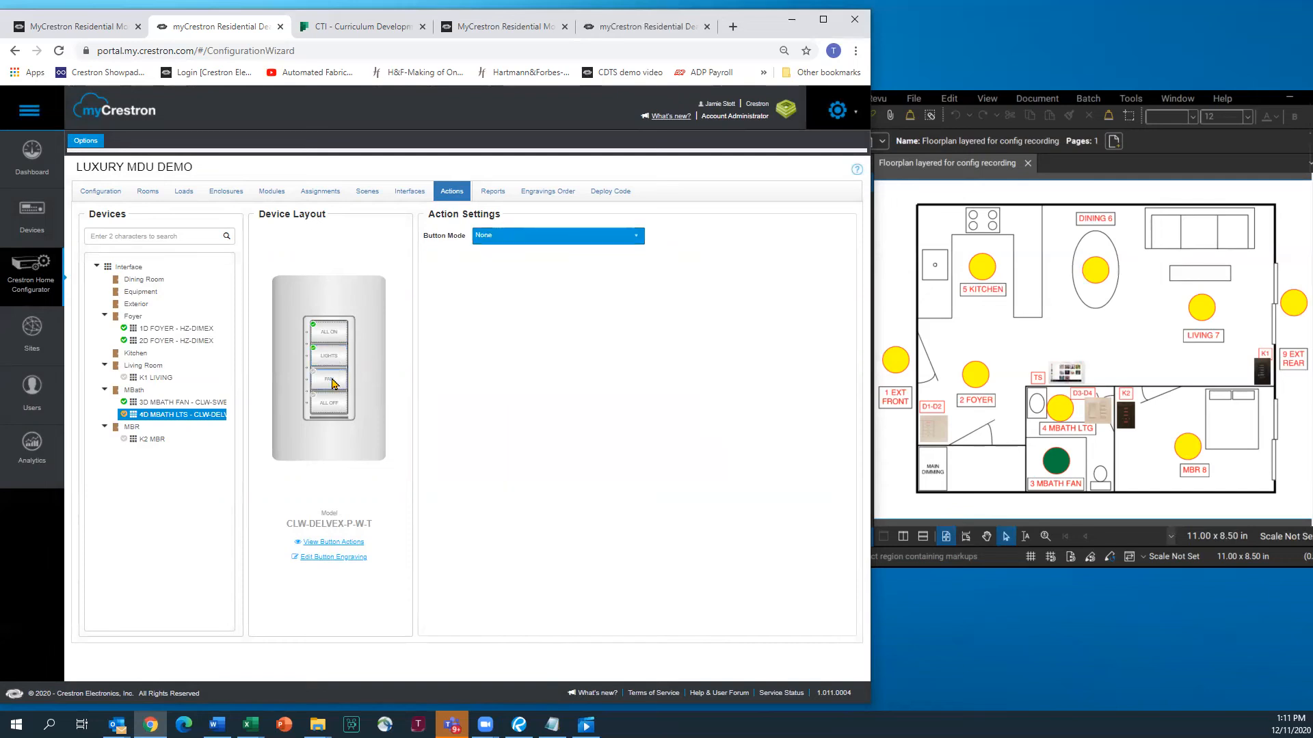
{"action": "left_click", "coordinate": [635, 236]}
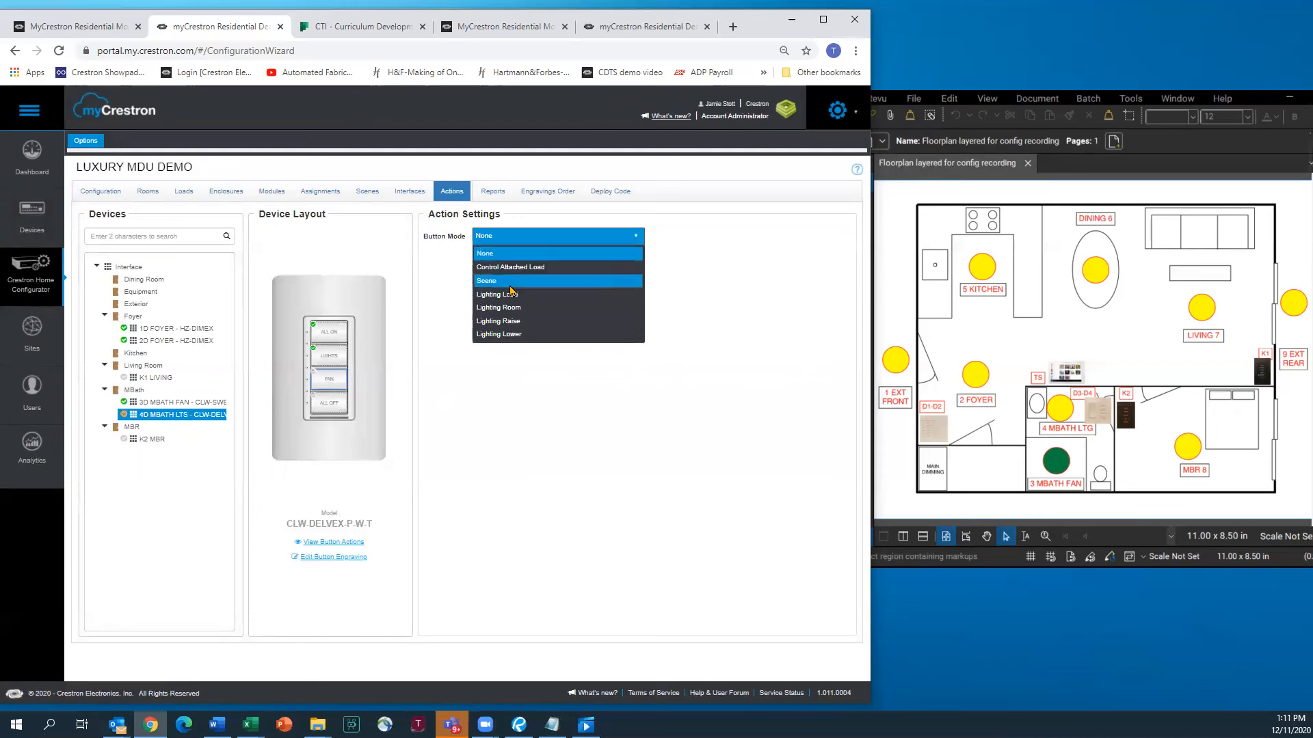
{"action": "left_click", "coordinate": [506, 299]}
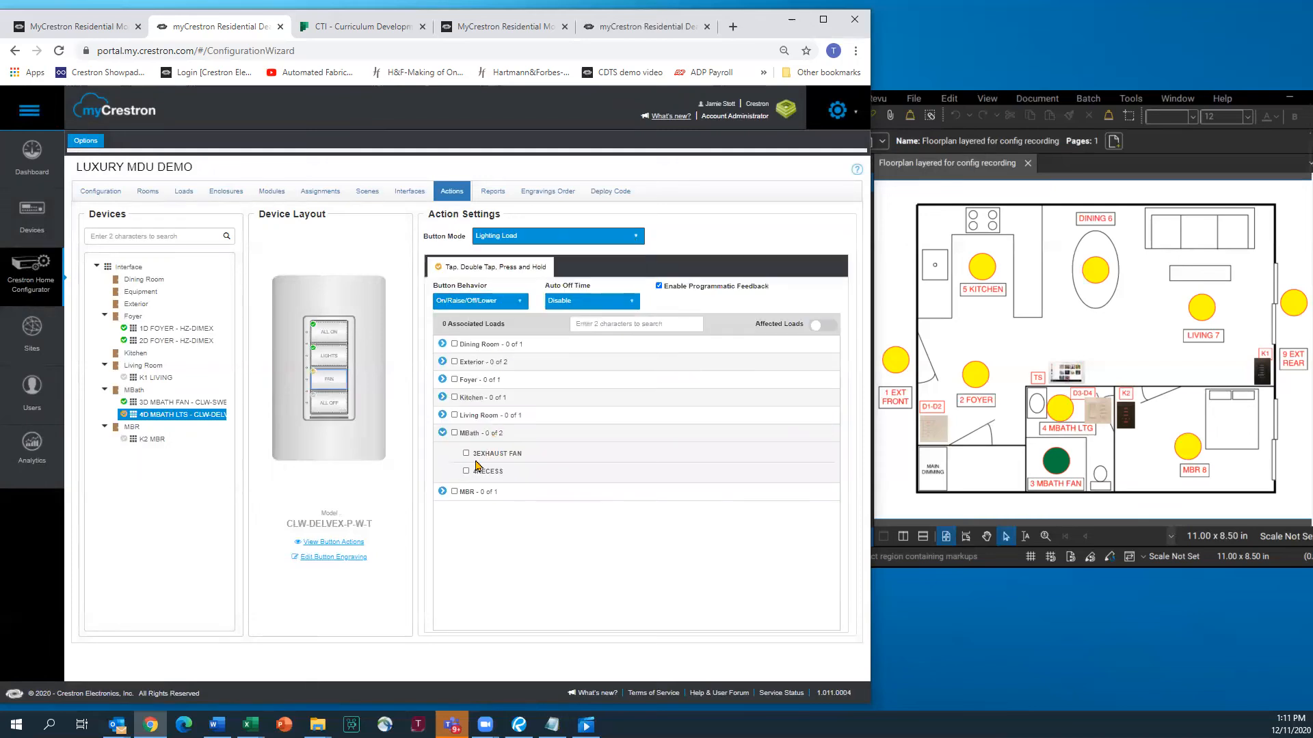
{"action": "left_click", "coordinate": [466, 454]}
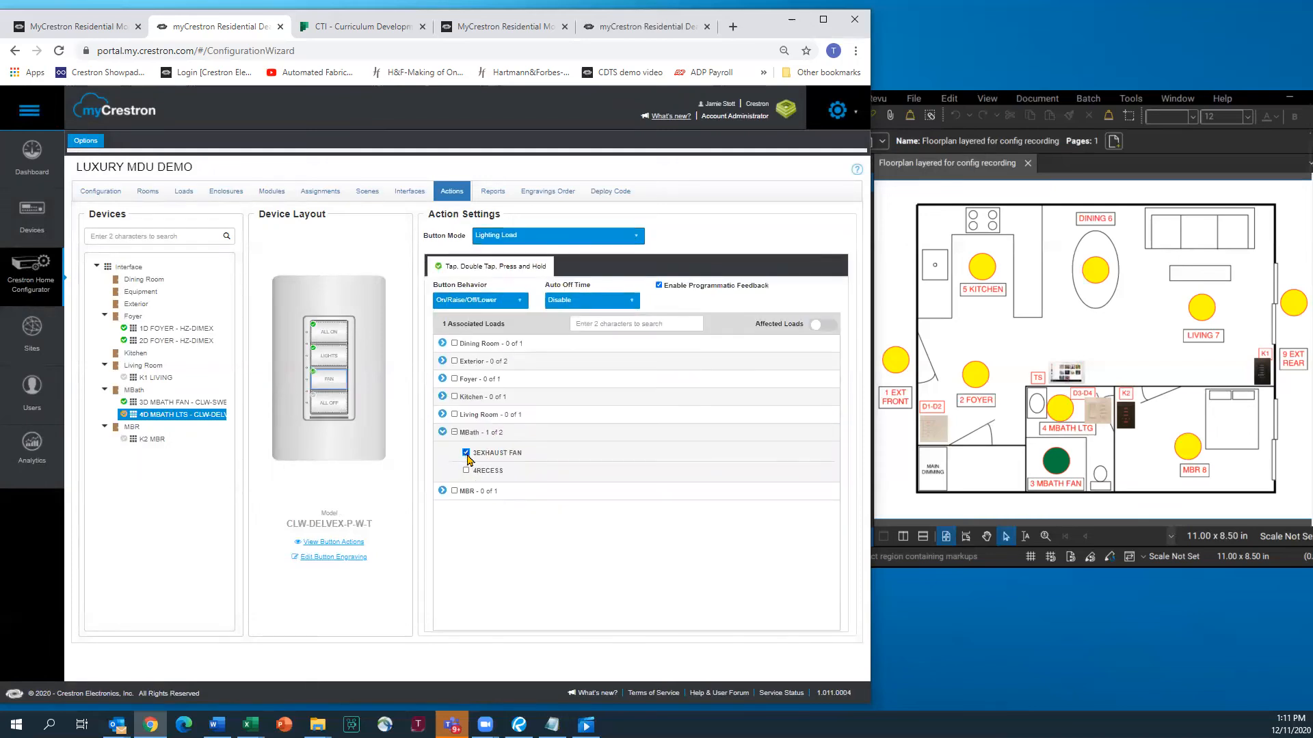
Make ALL OFF a Lighting Load button on 3EXHAUST FAN with Off/Lower behavior
{"action": "left_click", "coordinate": [332, 407]}
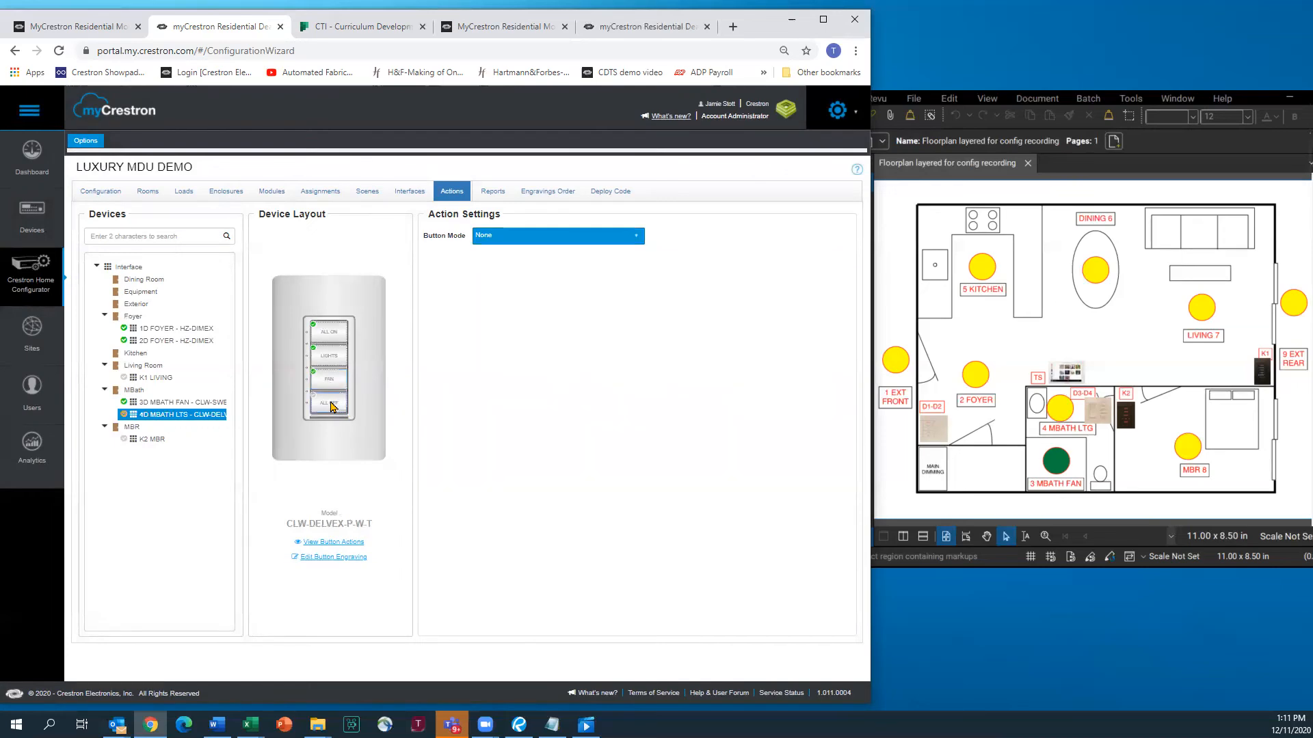
{"action": "left_click", "coordinate": [636, 237]}
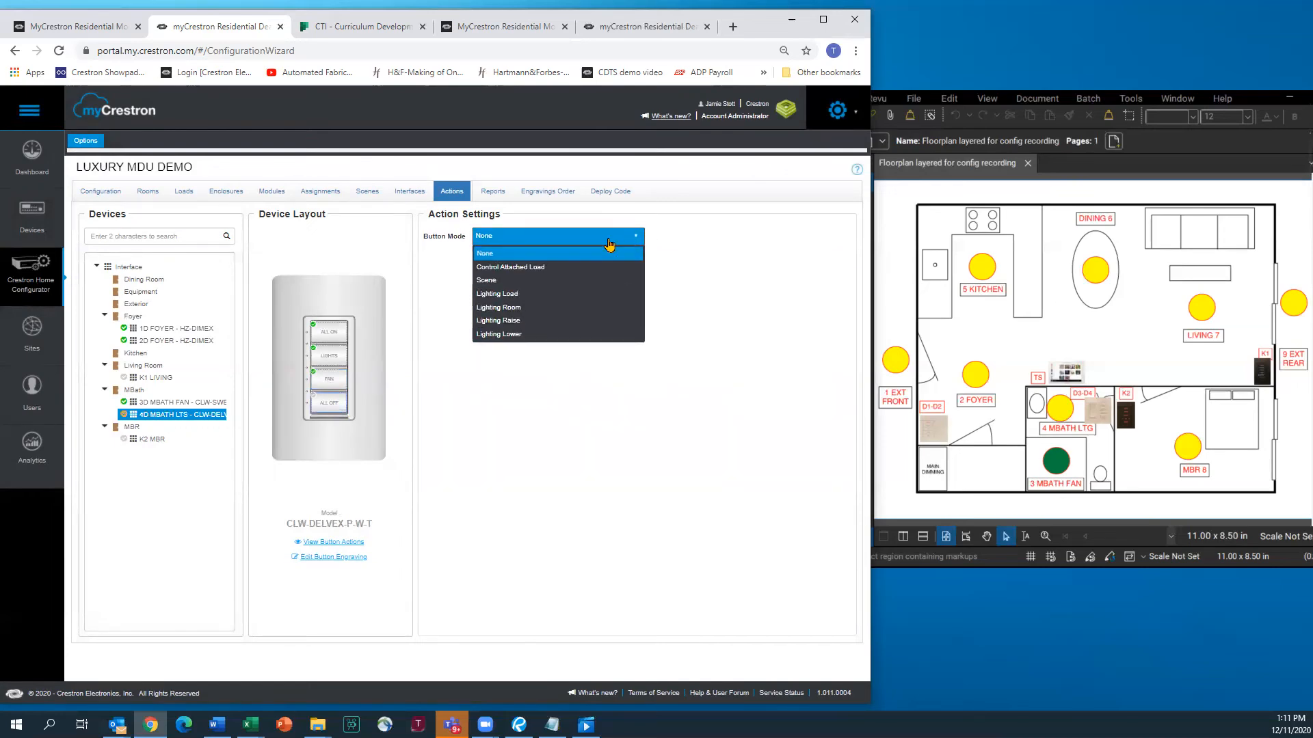
{"action": "left_click", "coordinate": [507, 295]}
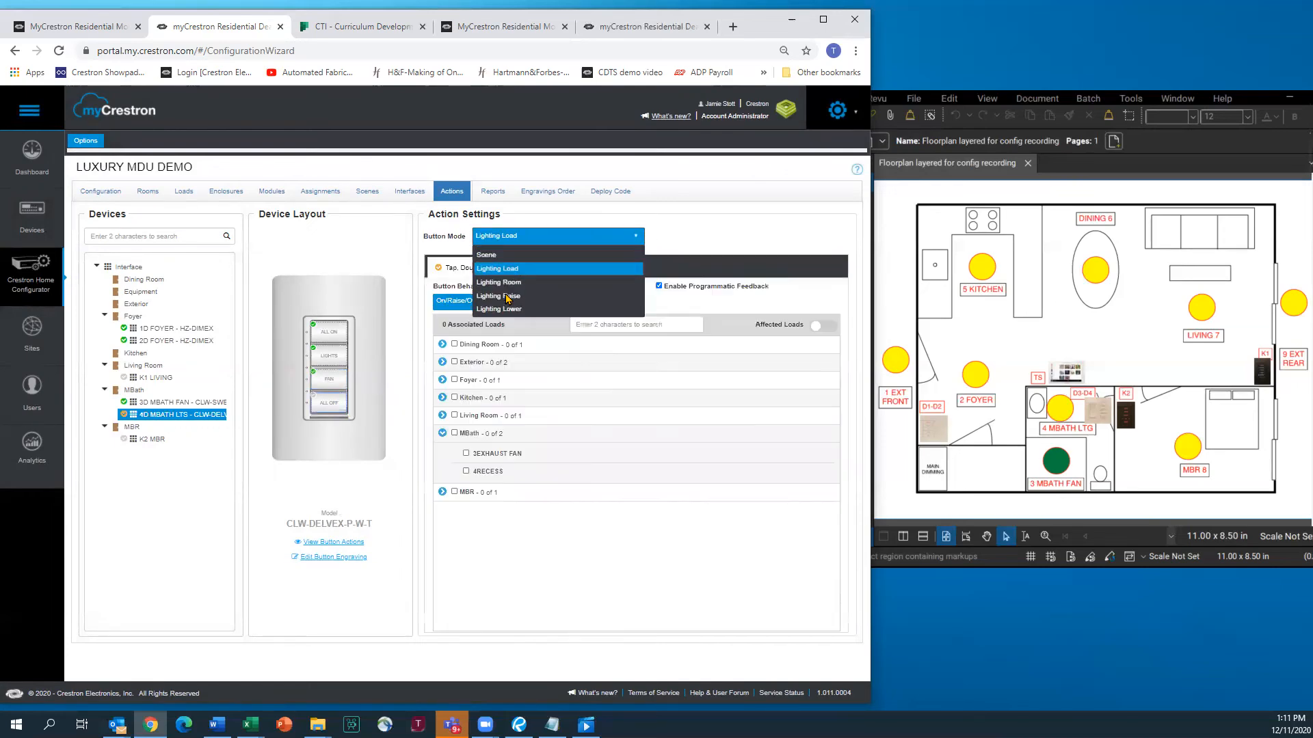
{"action": "left_click", "coordinate": [466, 453]}
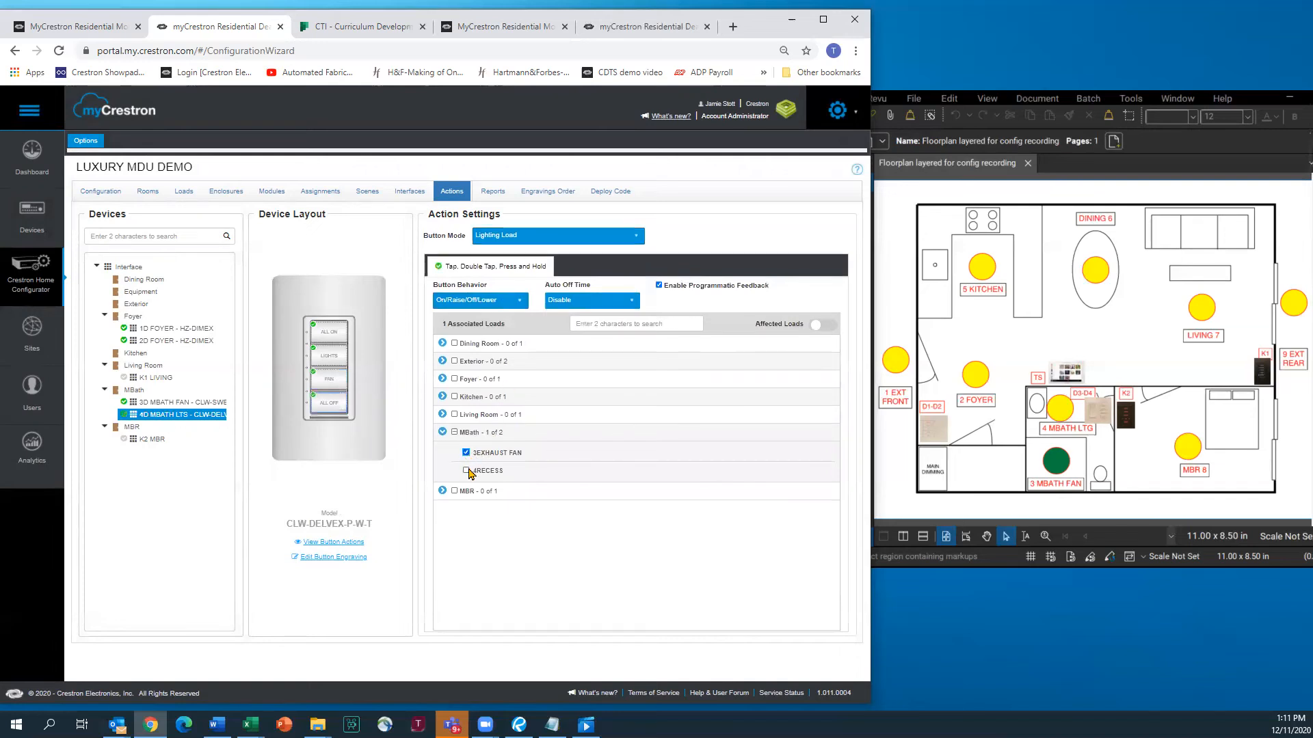
{"action": "left_click", "coordinate": [482, 300]}
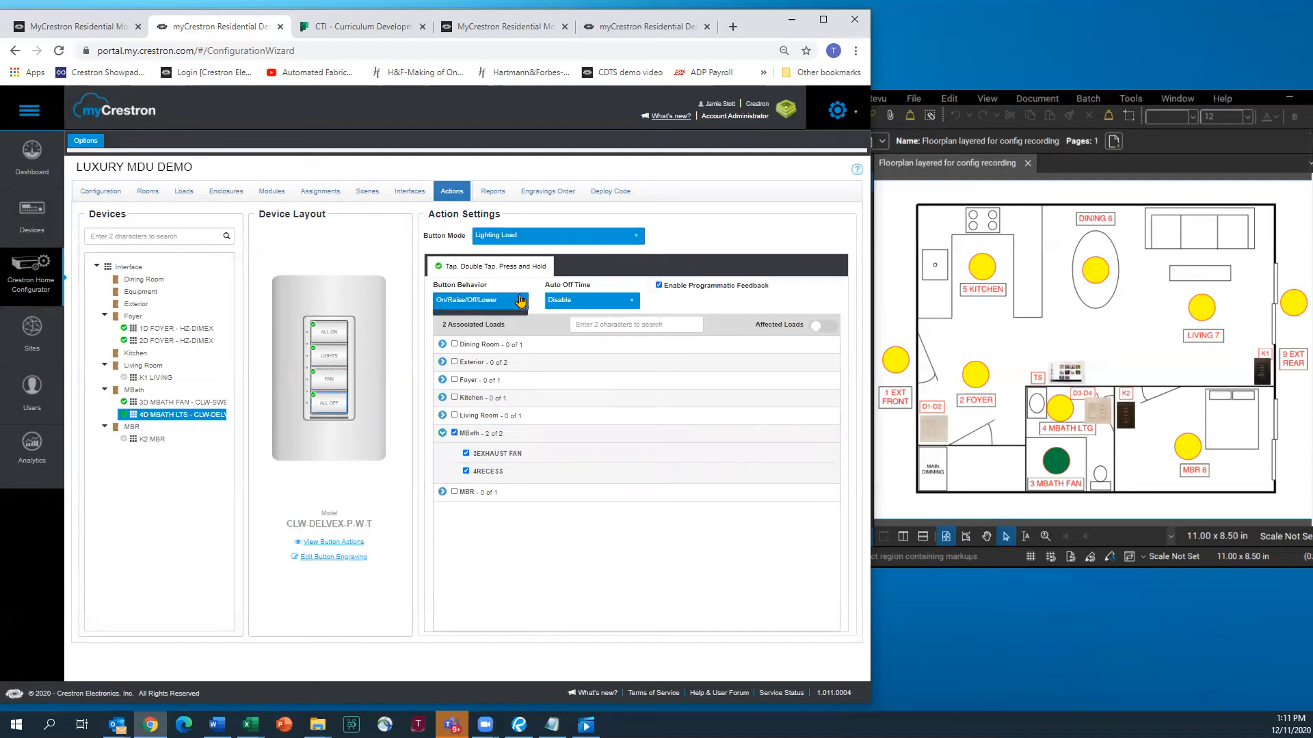
{"action": "left_click", "coordinate": [459, 346]}
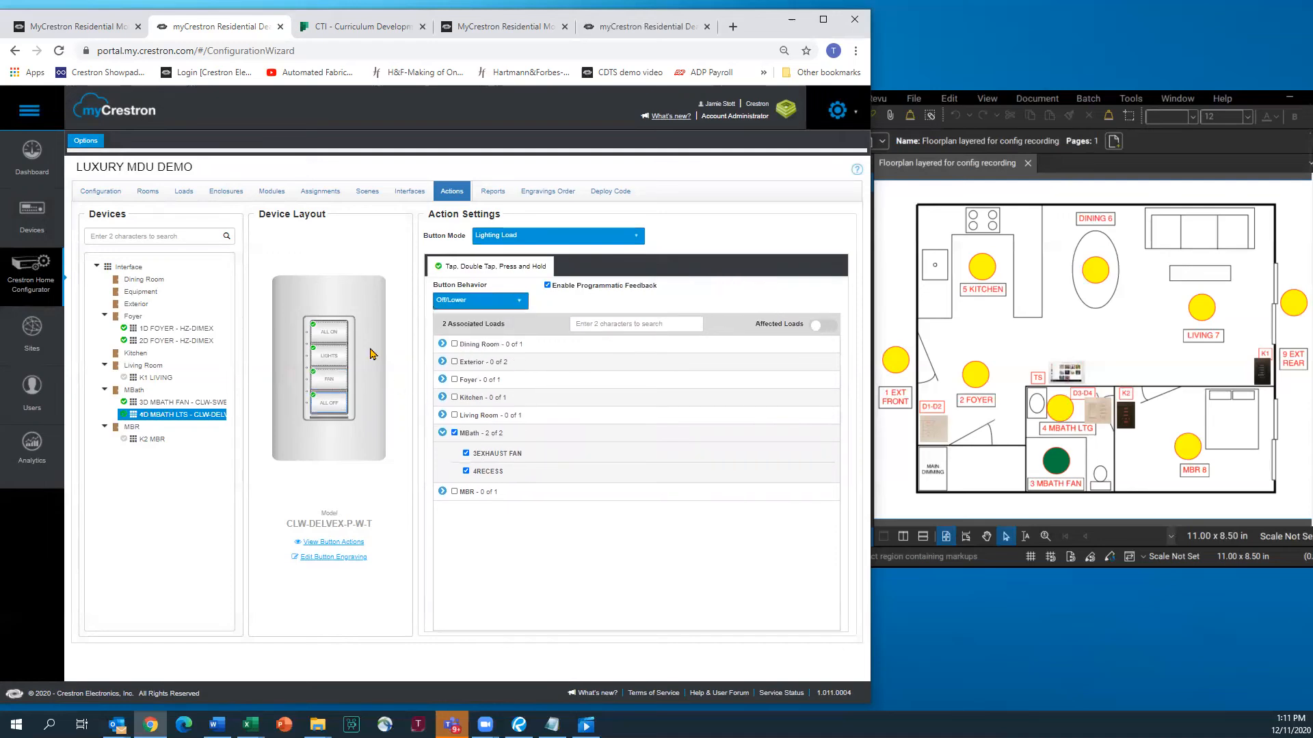
Give ALL ON On/Raise behavior, review the other buttons, then select K1 LIVING
{"action": "left_click", "coordinate": [334, 333]}
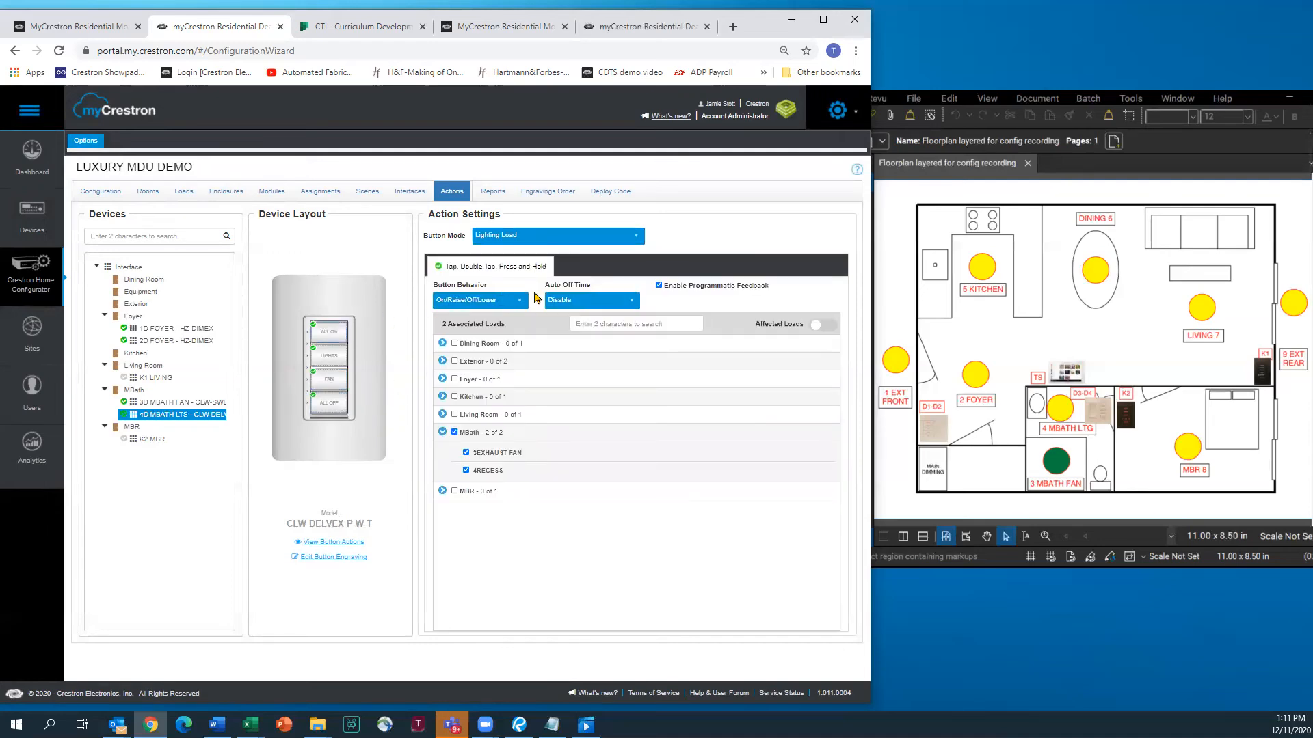
{"action": "left_click", "coordinate": [522, 301]}
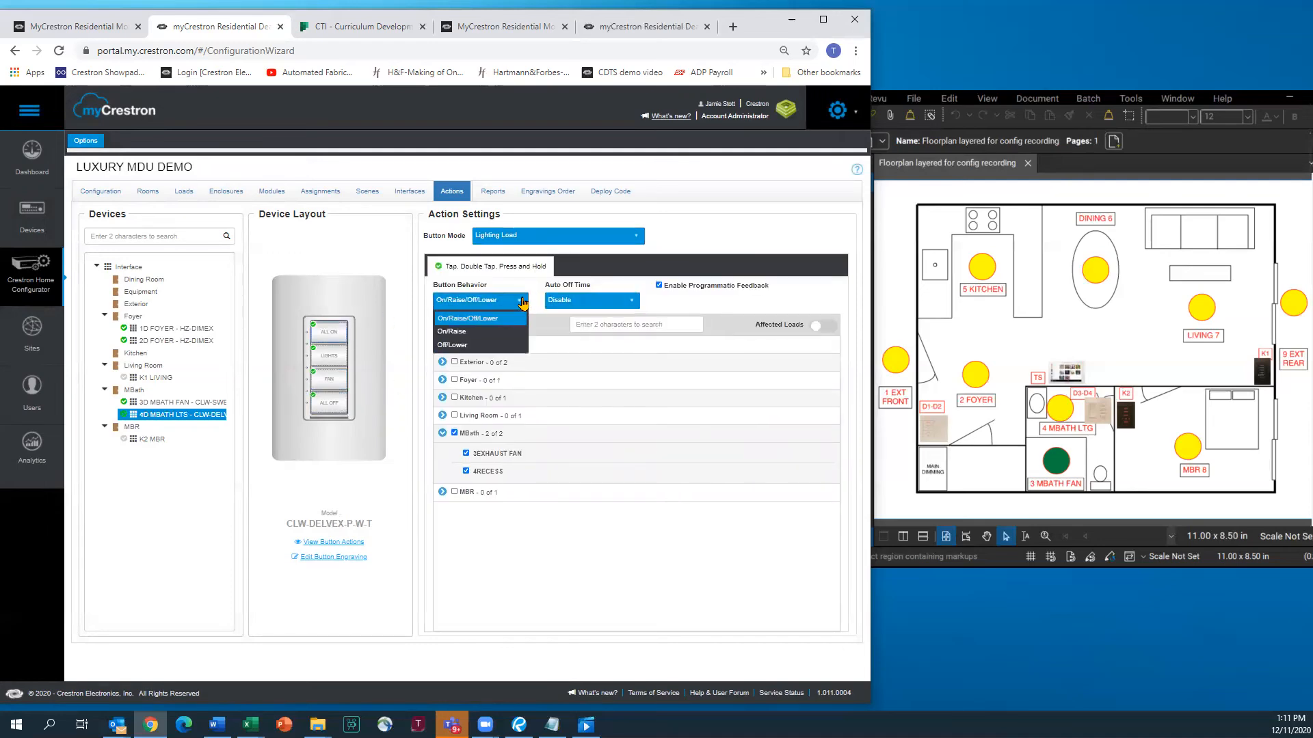
{"action": "left_click", "coordinate": [458, 332]}
{"action": "left_click", "coordinate": [329, 358]}
{"action": "left_click", "coordinate": [337, 382]}
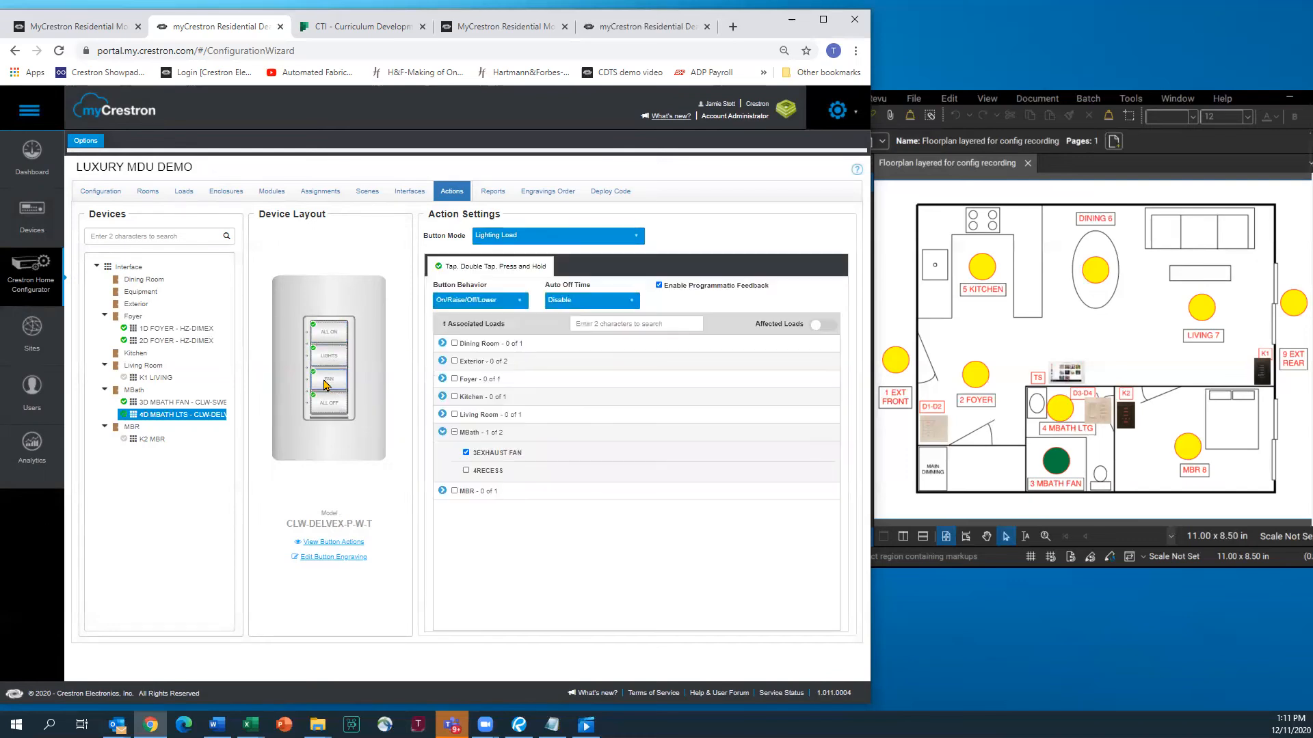
{"action": "left_click", "coordinate": [338, 408]}
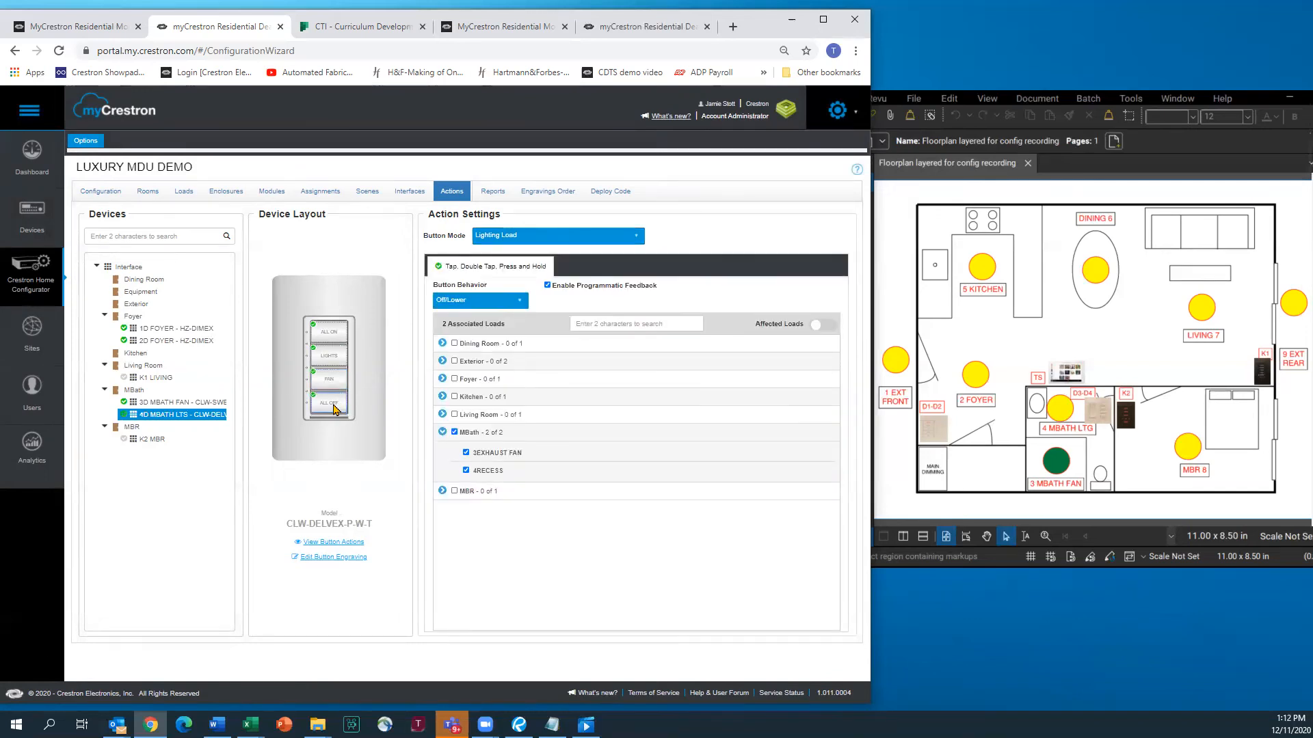
{"action": "left_click", "coordinate": [157, 379]}
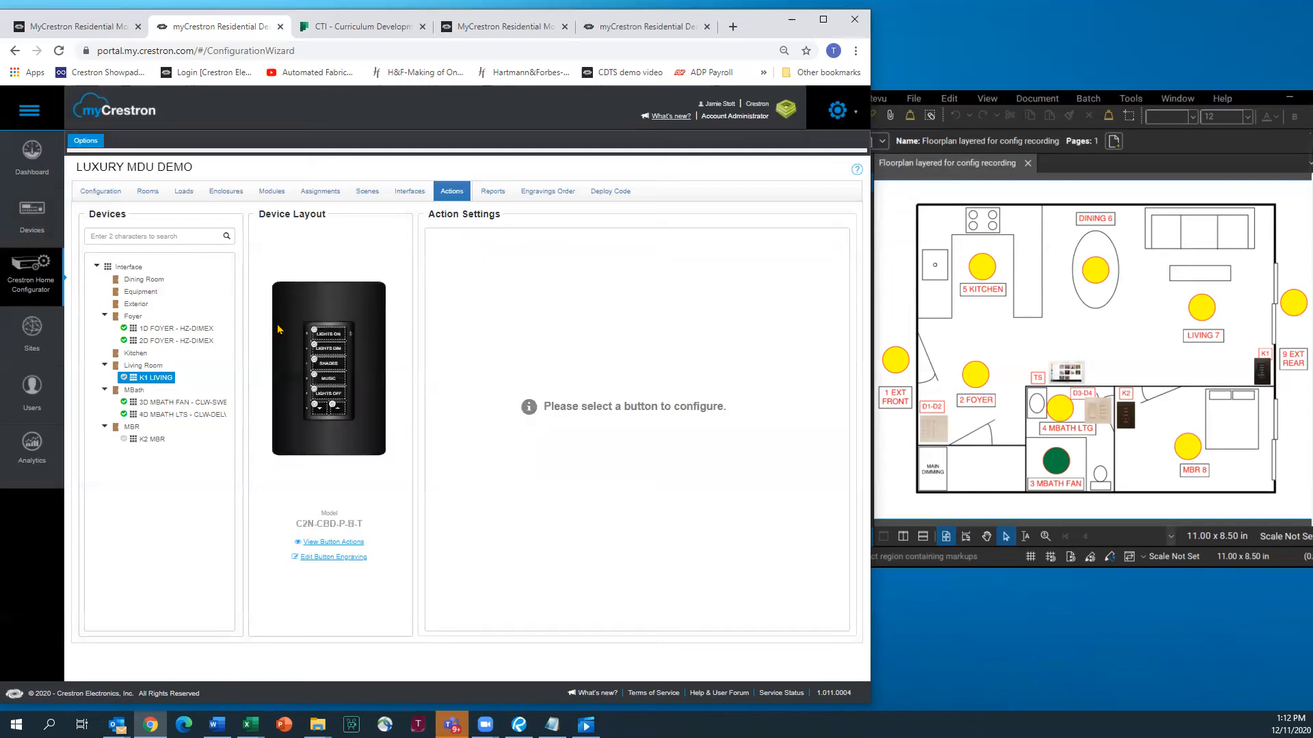
Make LIGHTS ON a Scene button recalling Whole House All On
{"action": "left_click", "coordinate": [337, 335]}
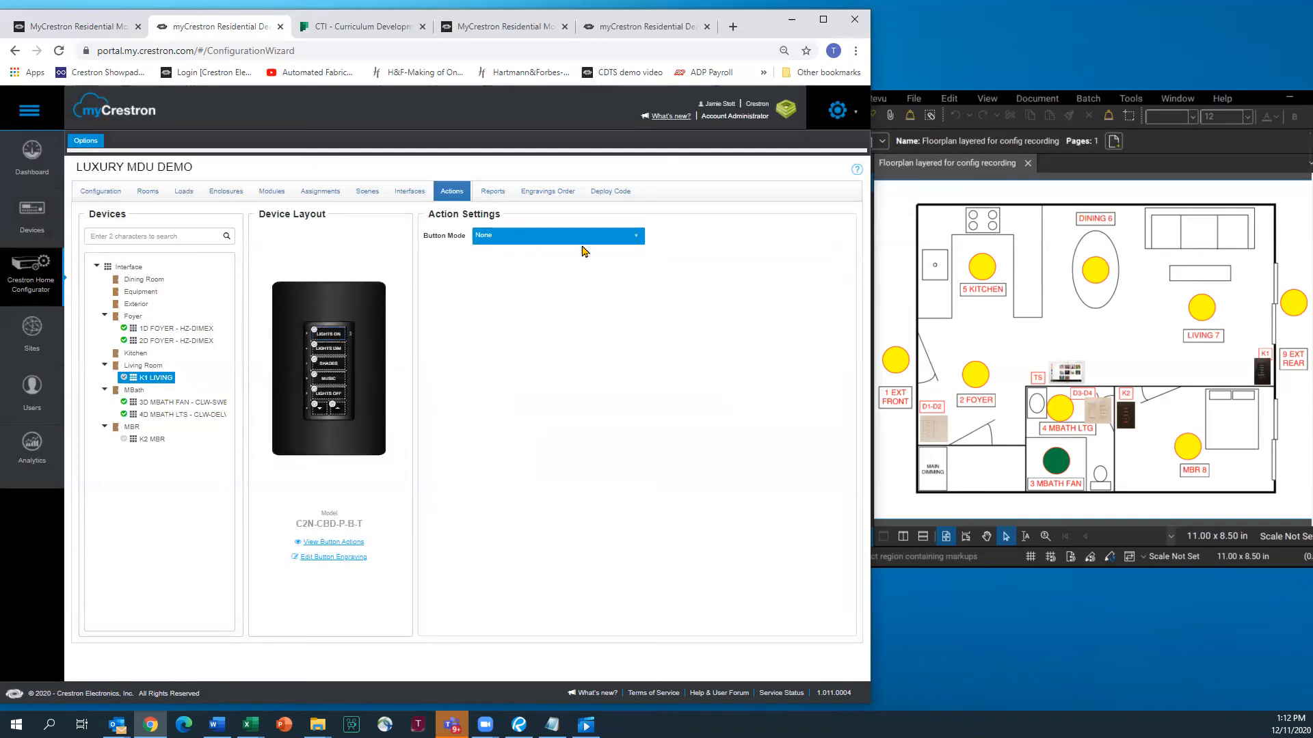
{"action": "left_click", "coordinate": [637, 240]}
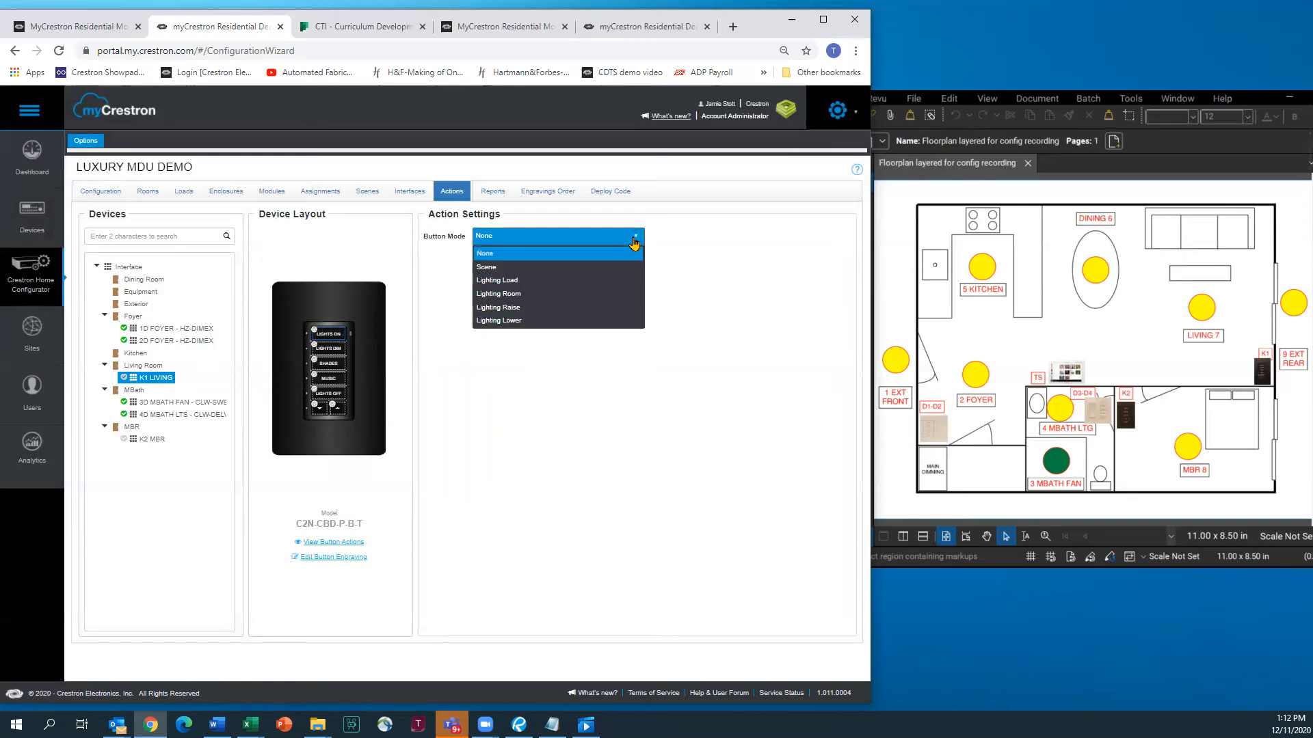
{"action": "left_click", "coordinate": [496, 268]}
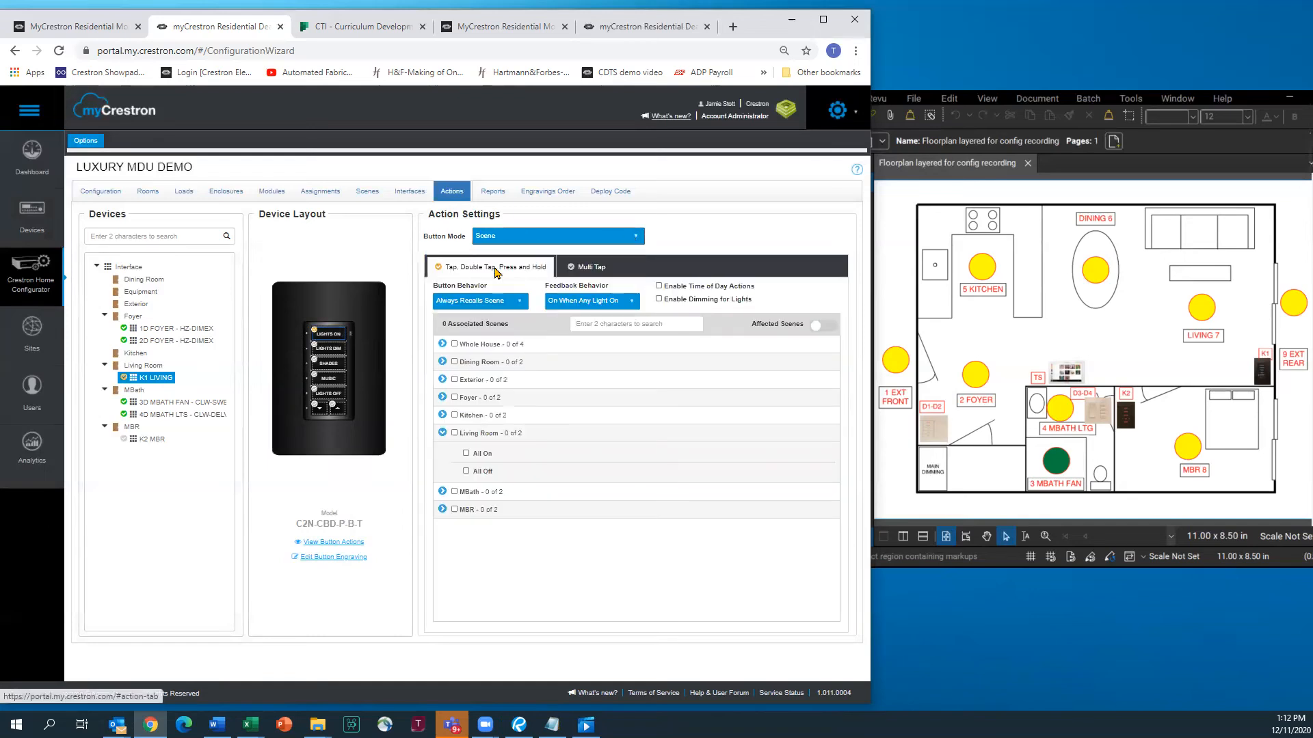
{"action": "left_click", "coordinate": [442, 344]}
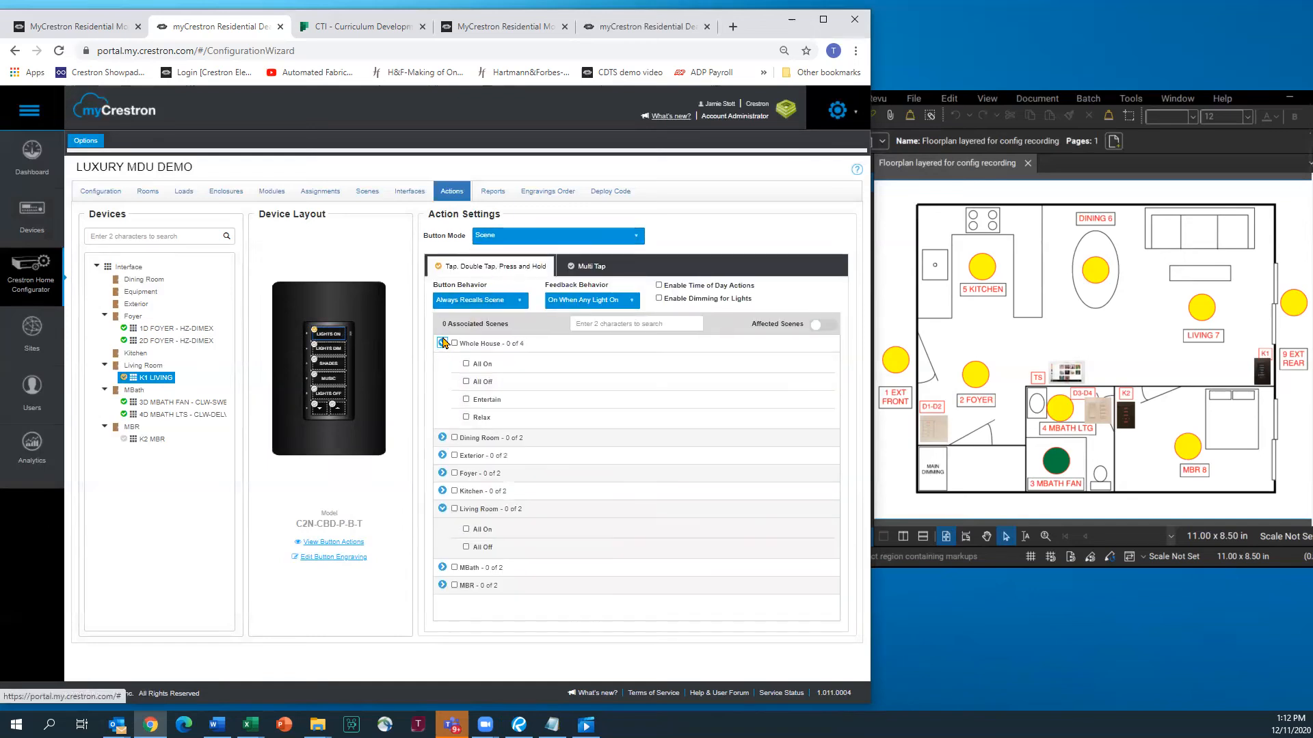
{"action": "left_click", "coordinate": [467, 365]}
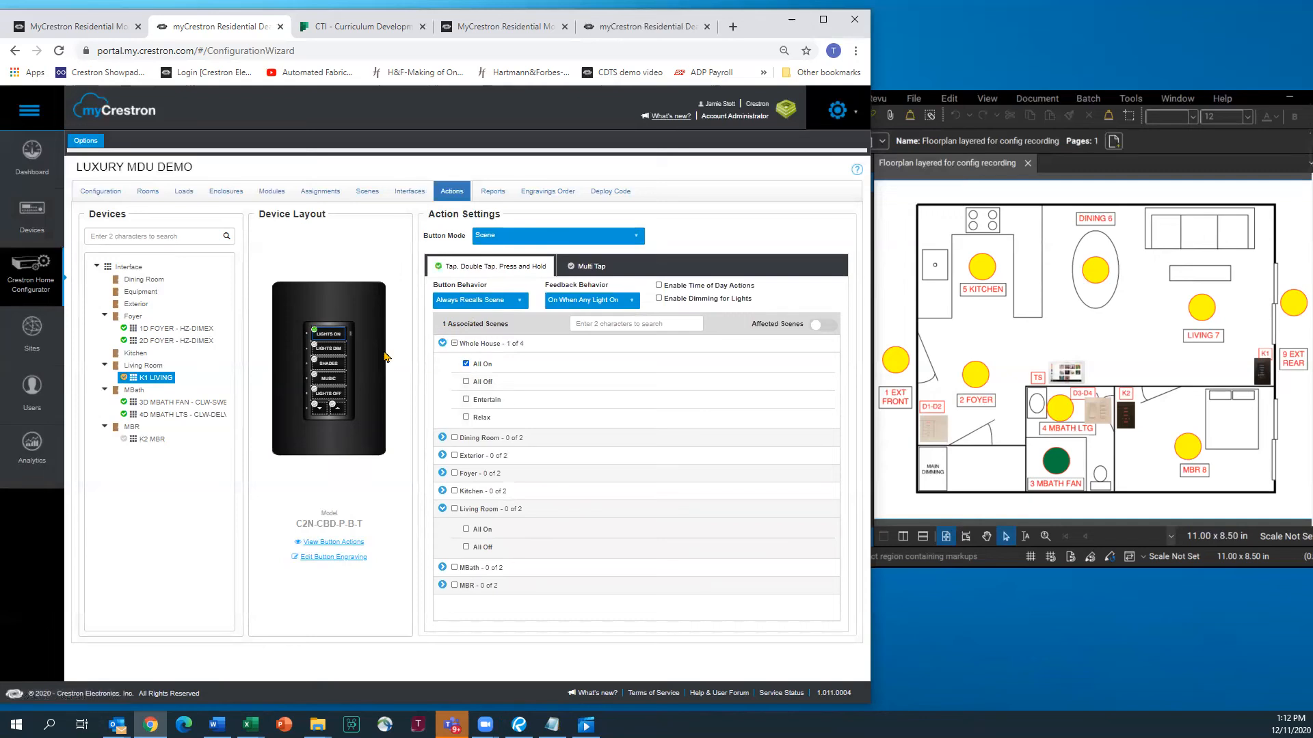
Set LIGHTS DIM to multi-tap Whole House scenes: Entertain on tap 1, Relax on tap 2
{"action": "left_click", "coordinate": [333, 350]}
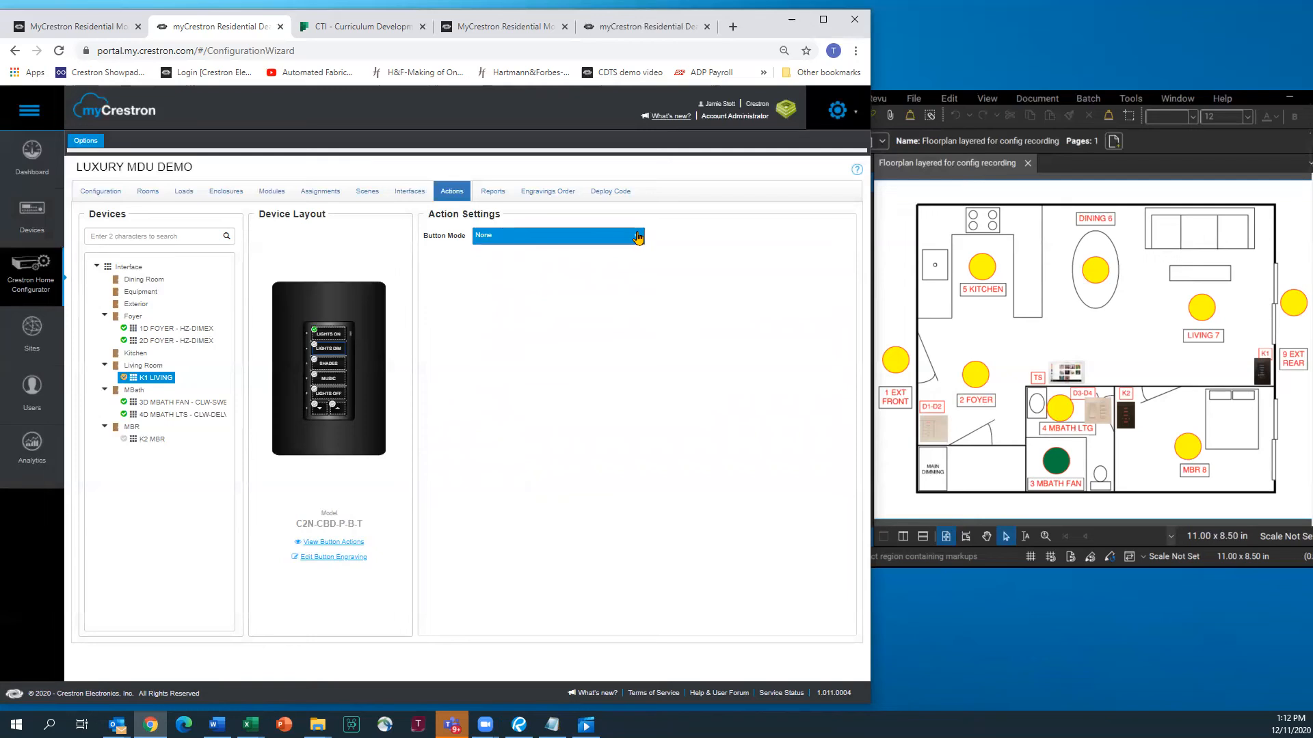
{"action": "left_click", "coordinate": [638, 237]}
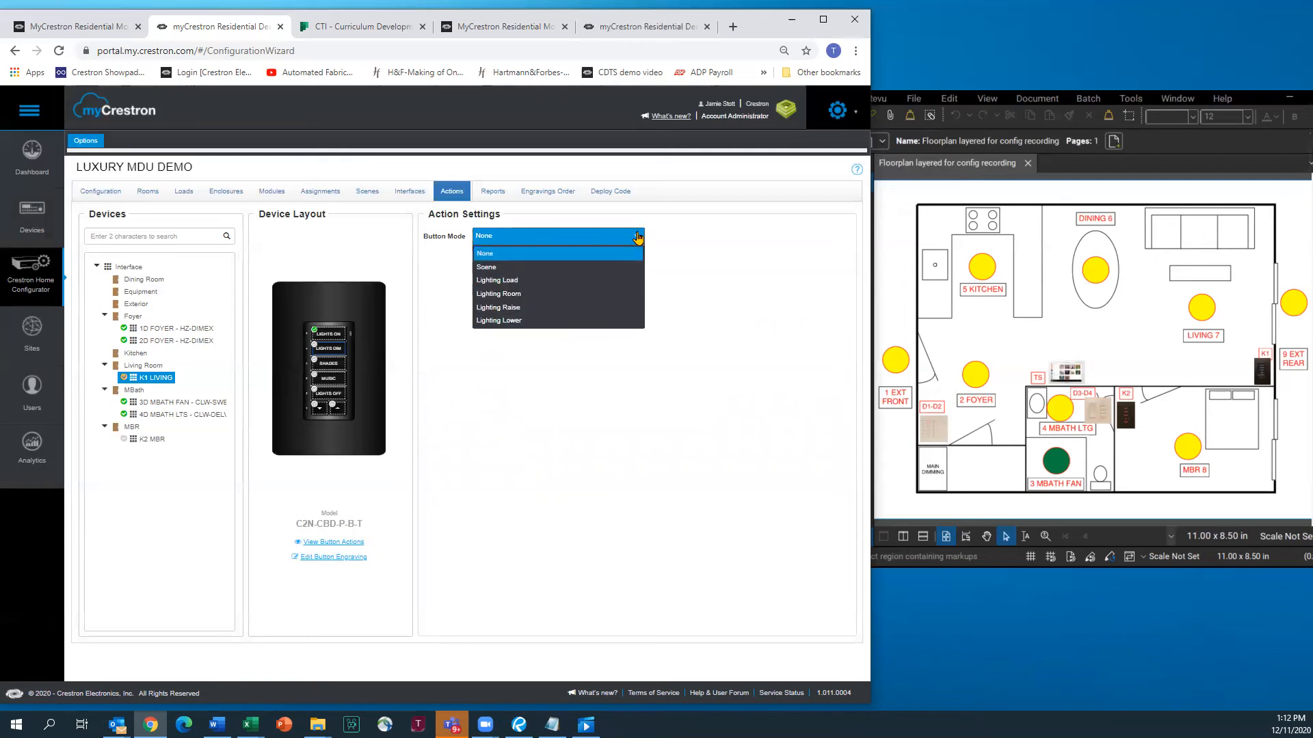
{"action": "left_click", "coordinate": [498, 270]}
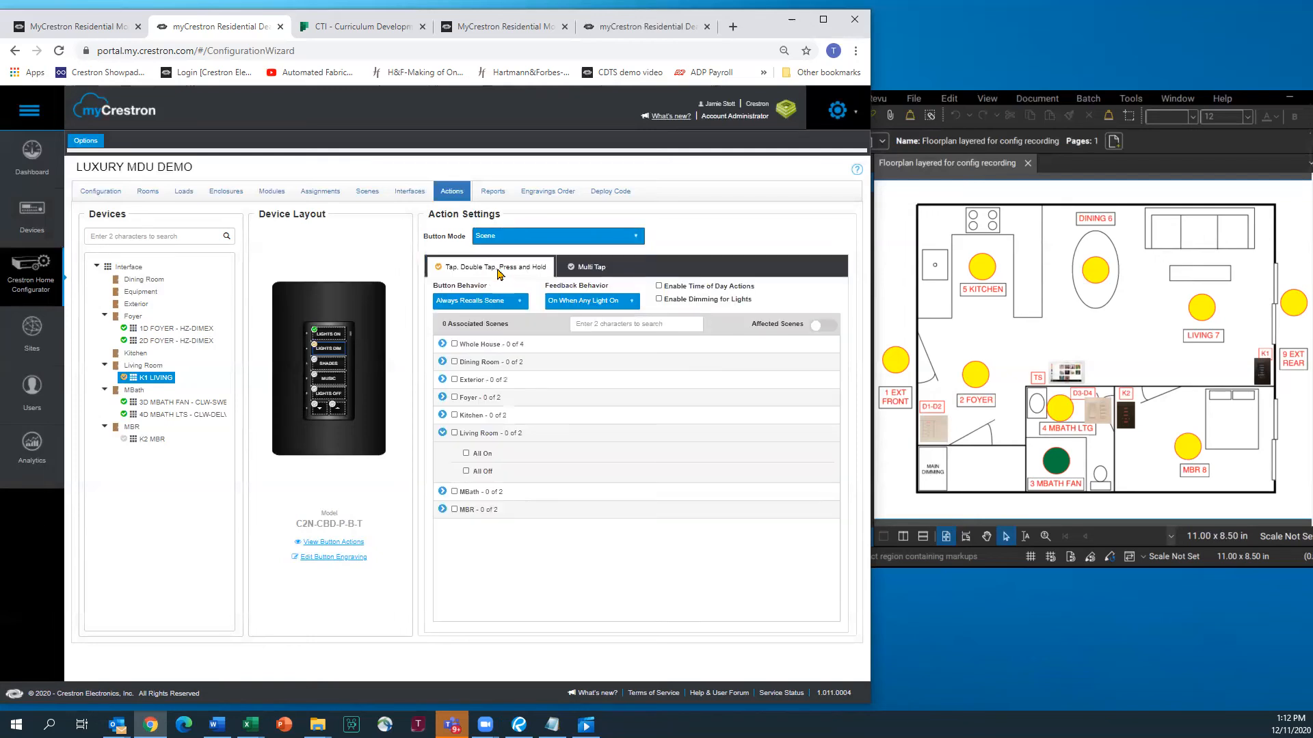
{"action": "left_click", "coordinate": [589, 271]}
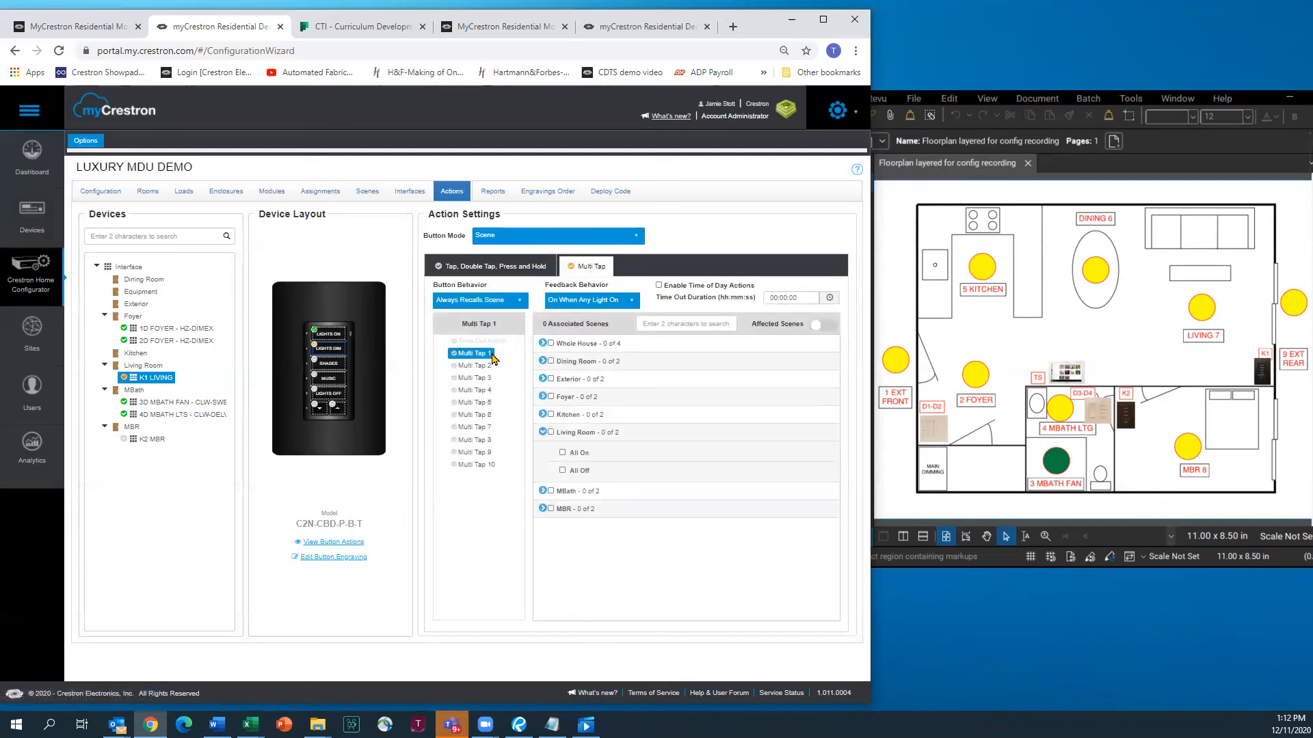
{"action": "left_click", "coordinate": [542, 343]}
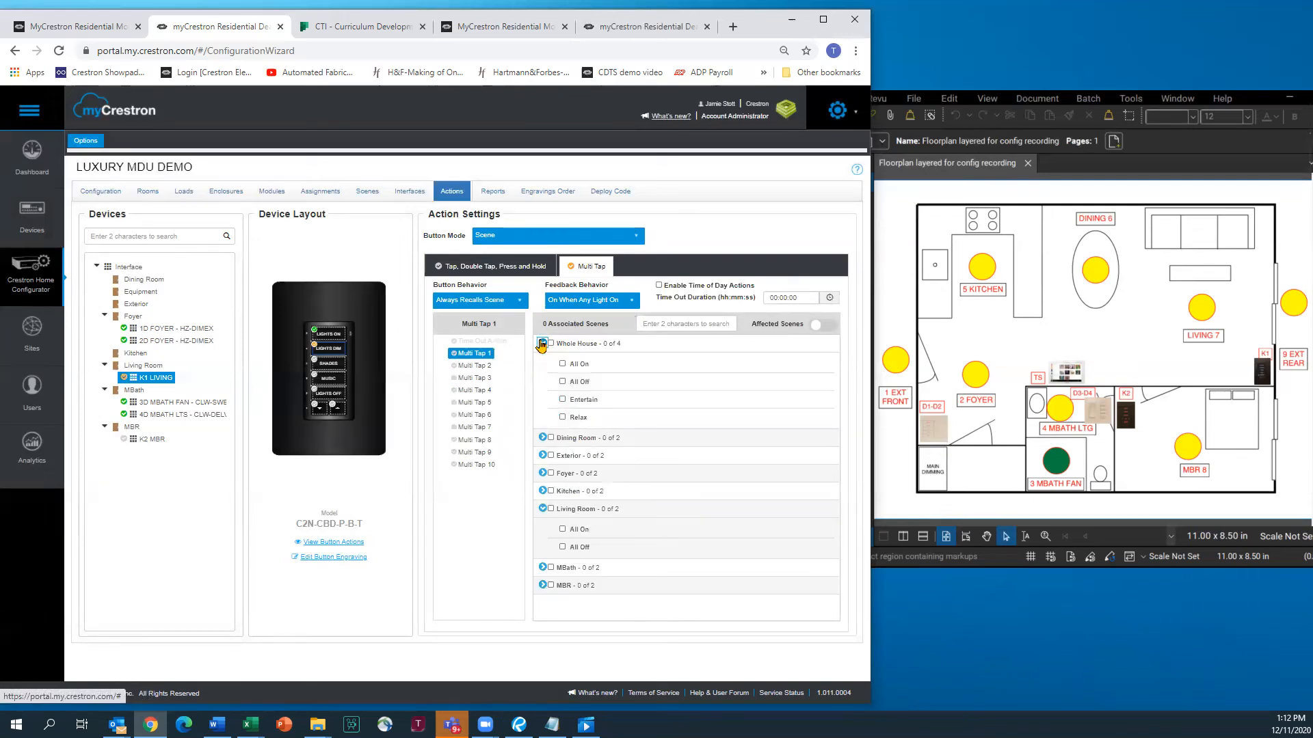
{"action": "left_click", "coordinate": [563, 400]}
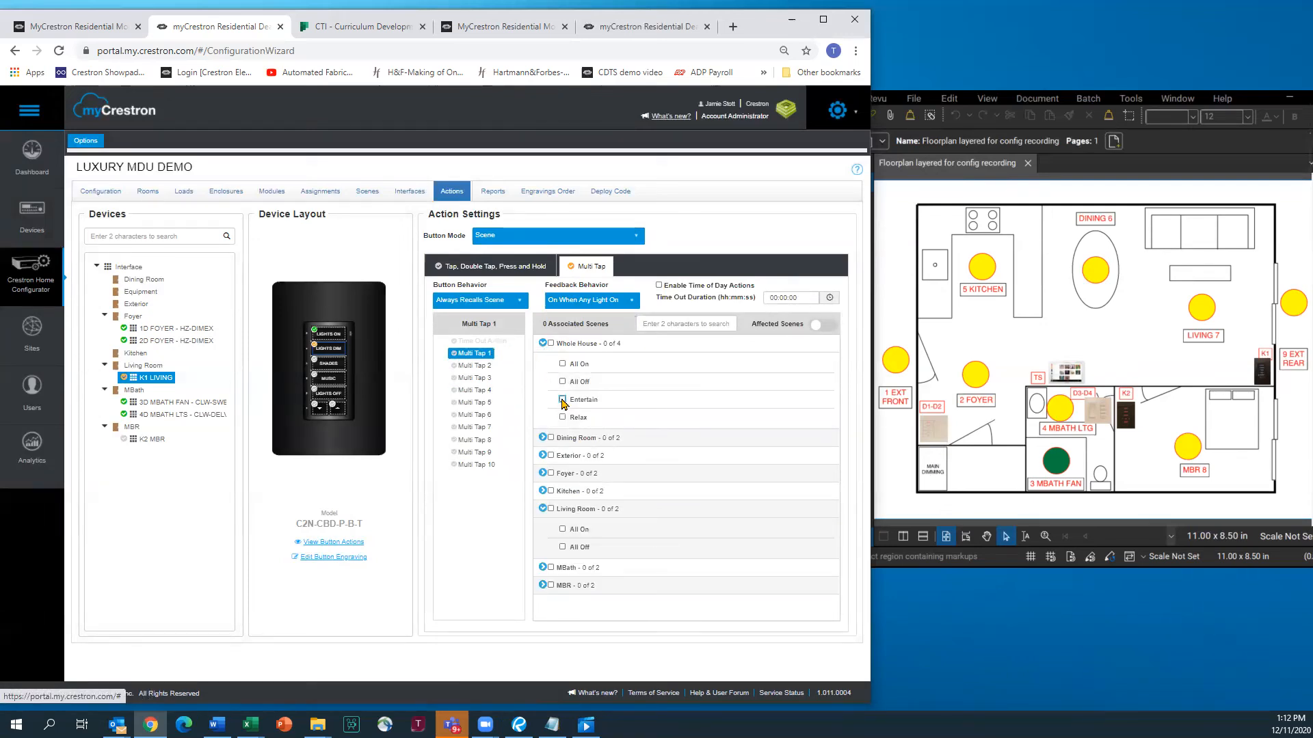
{"action": "left_click", "coordinate": [474, 366]}
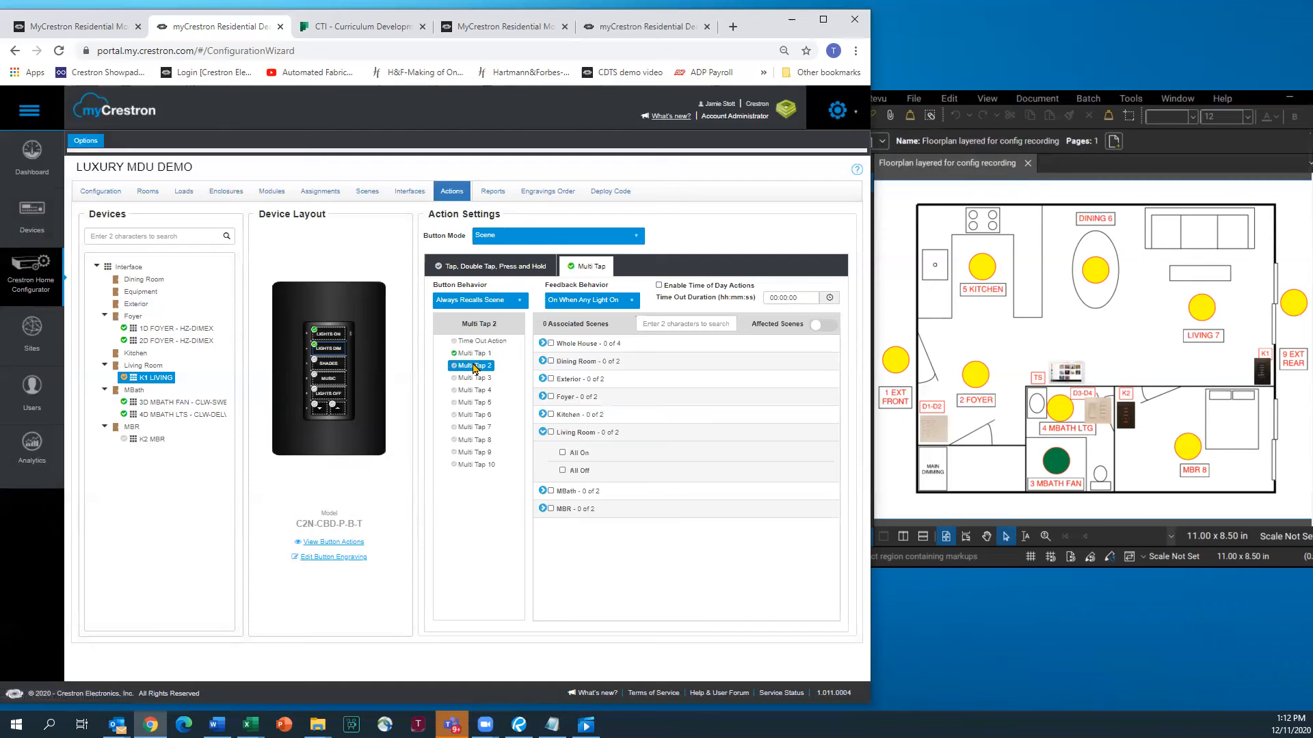
{"action": "left_click", "coordinate": [541, 343]}
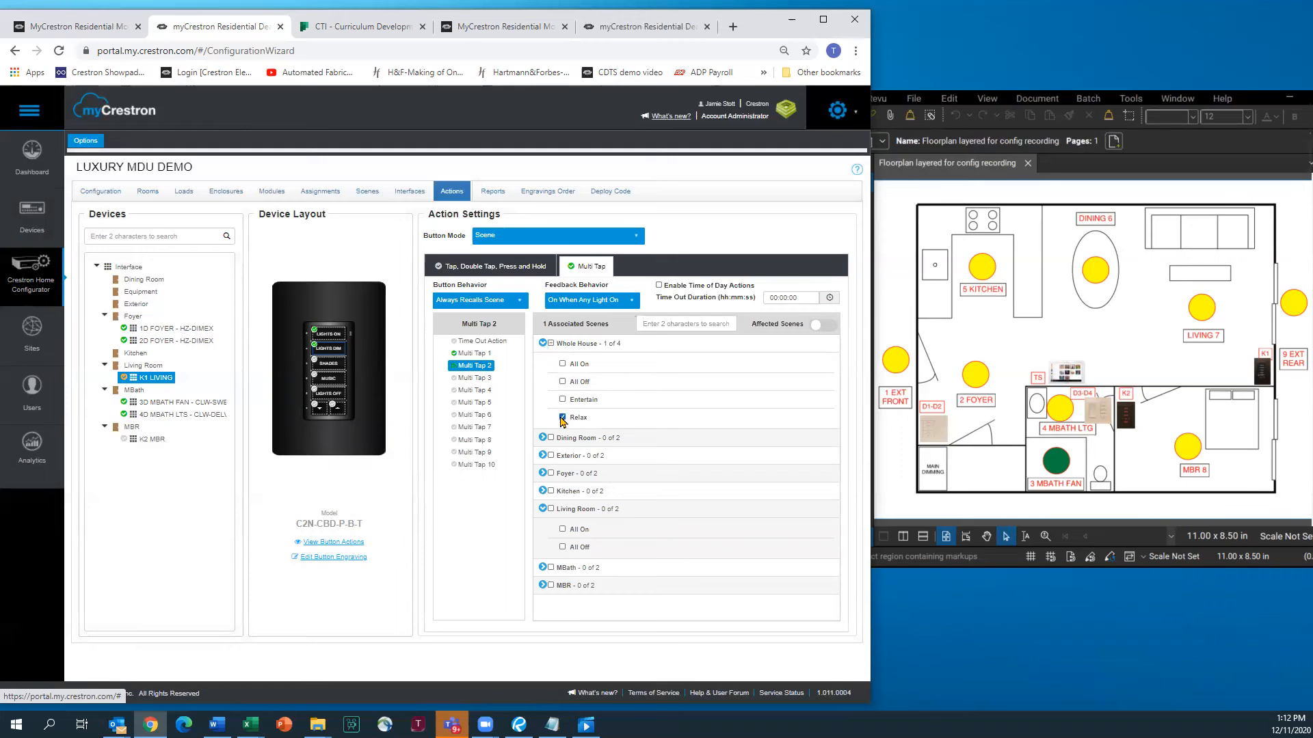
{"action": "left_click", "coordinate": [483, 355]}
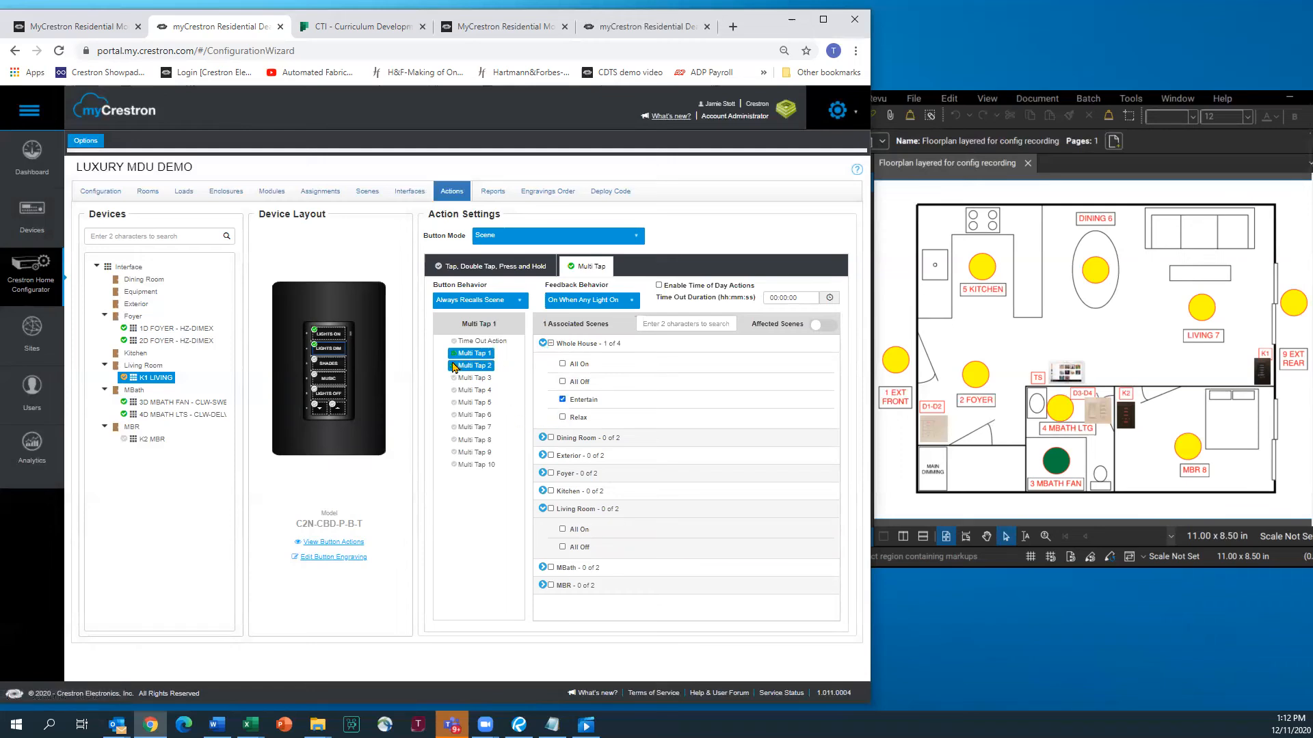
{"action": "left_click", "coordinate": [328, 365]}
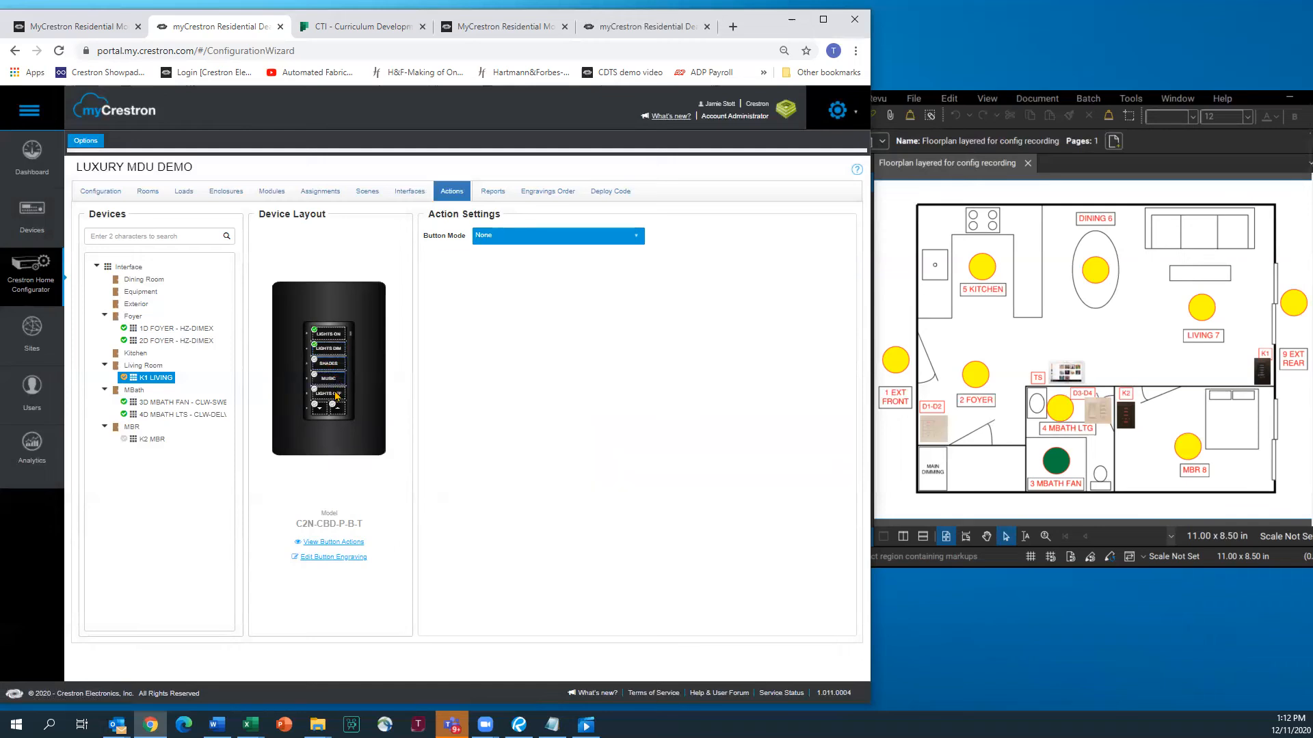
Make the SHADES button a Scene button recalling Whole House All Off
{"action": "left_click", "coordinate": [634, 237]}
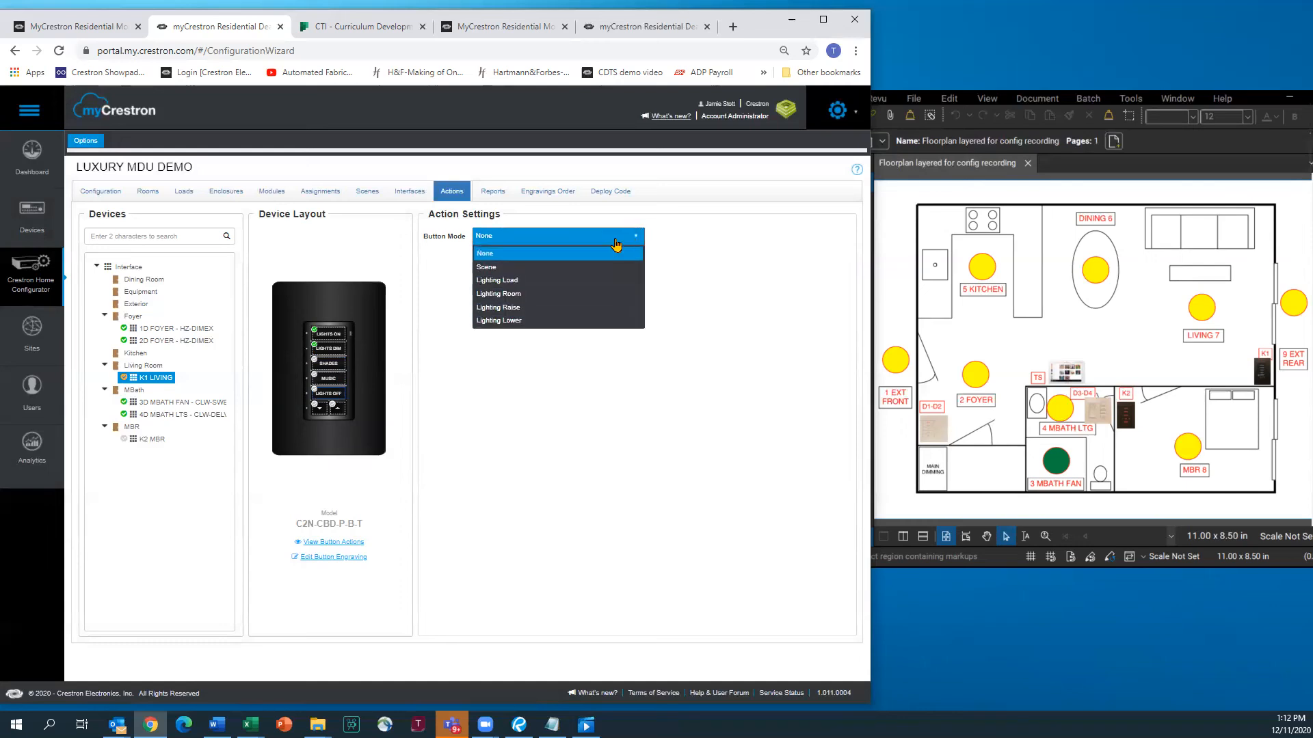
{"action": "left_click", "coordinate": [490, 268]}
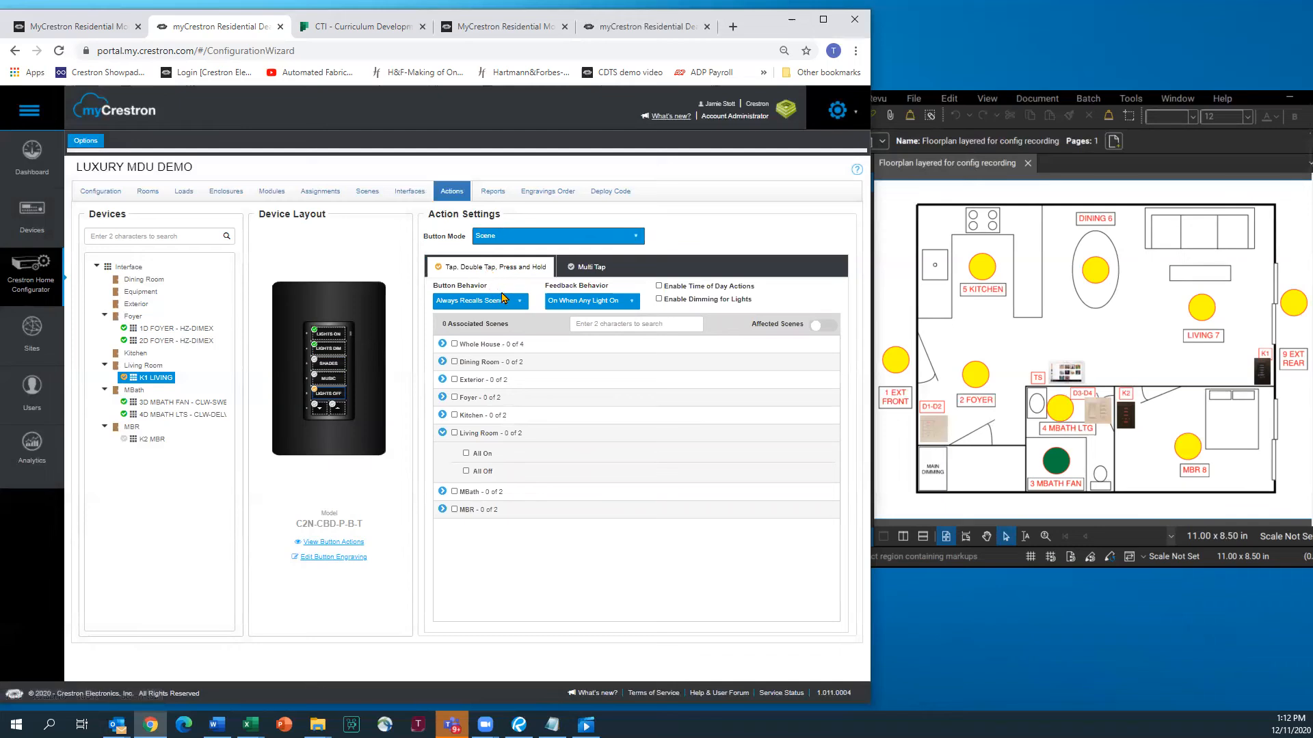
{"action": "left_click", "coordinate": [441, 345]}
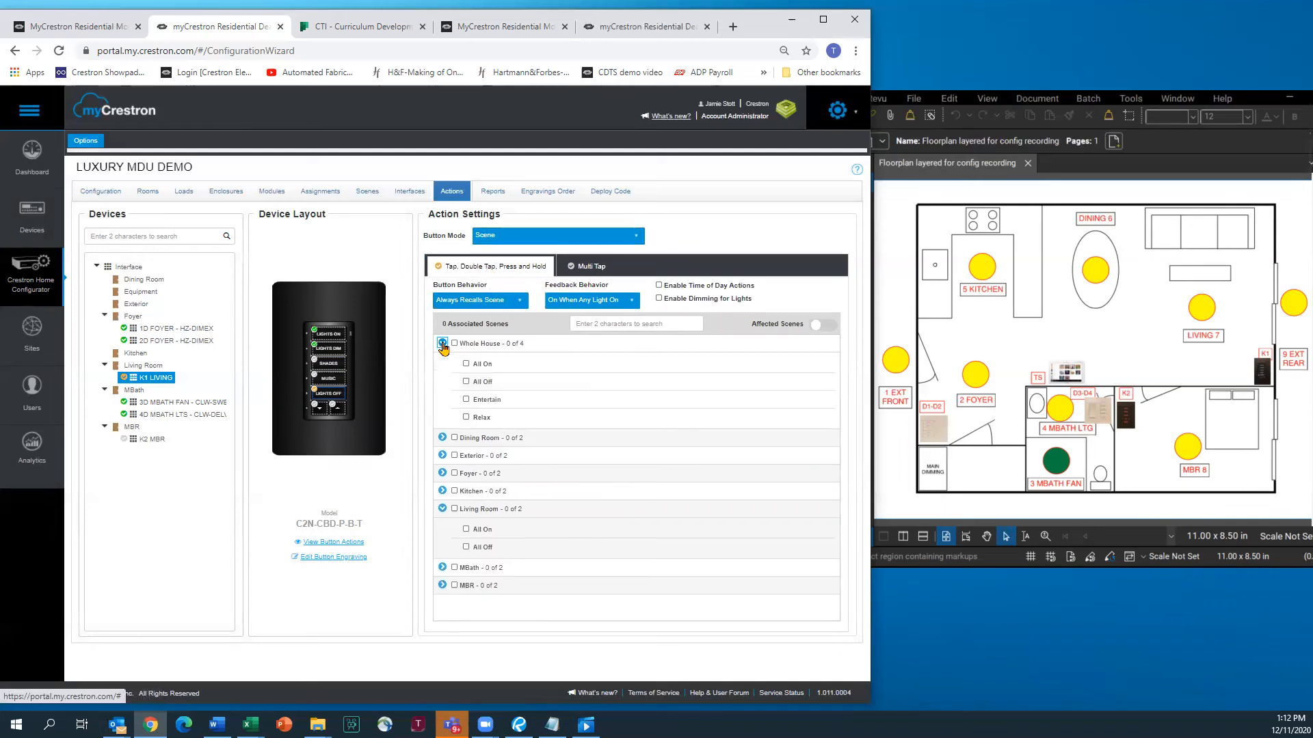
{"action": "left_click", "coordinate": [467, 382]}
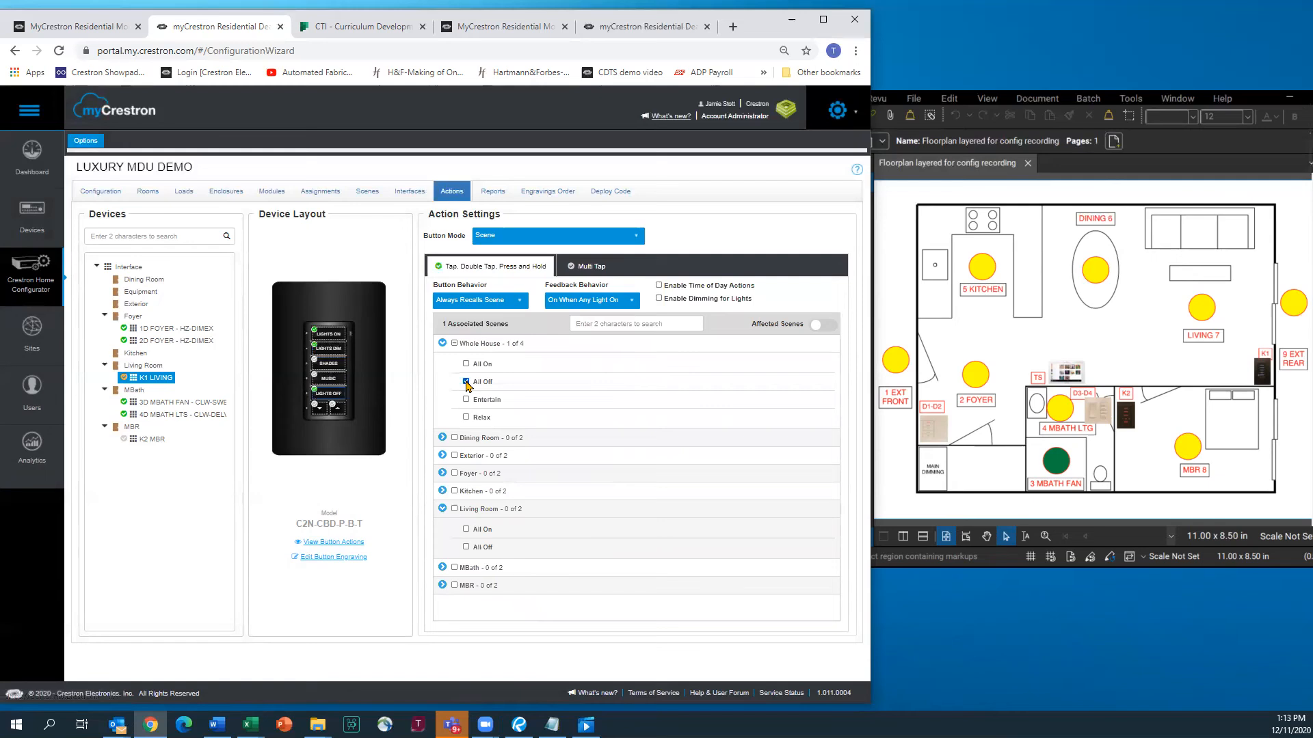
Set the bottom buttons to Lighting Lower and Lighting Raise on 7RECESS, then select K2 MBR
{"action": "left_click", "coordinate": [321, 409]}
{"action": "left_click", "coordinate": [638, 239]}
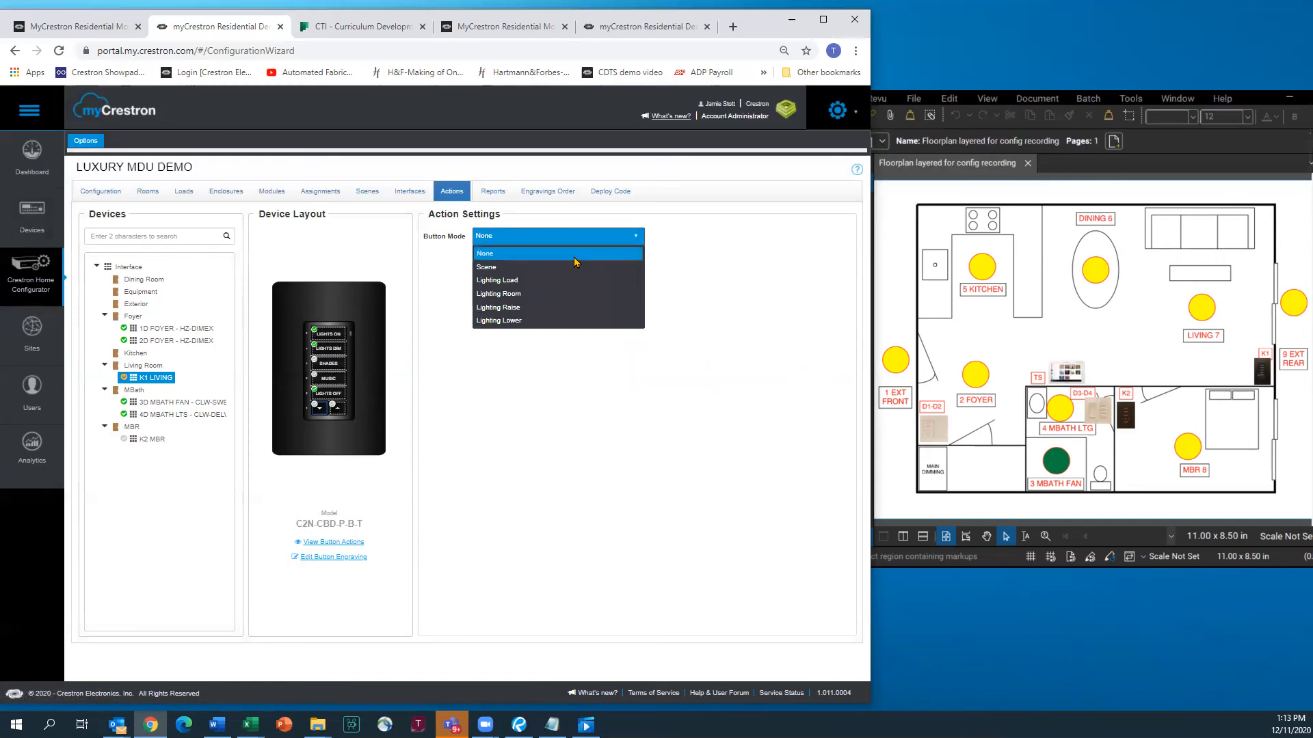
{"action": "left_click", "coordinate": [511, 320]}
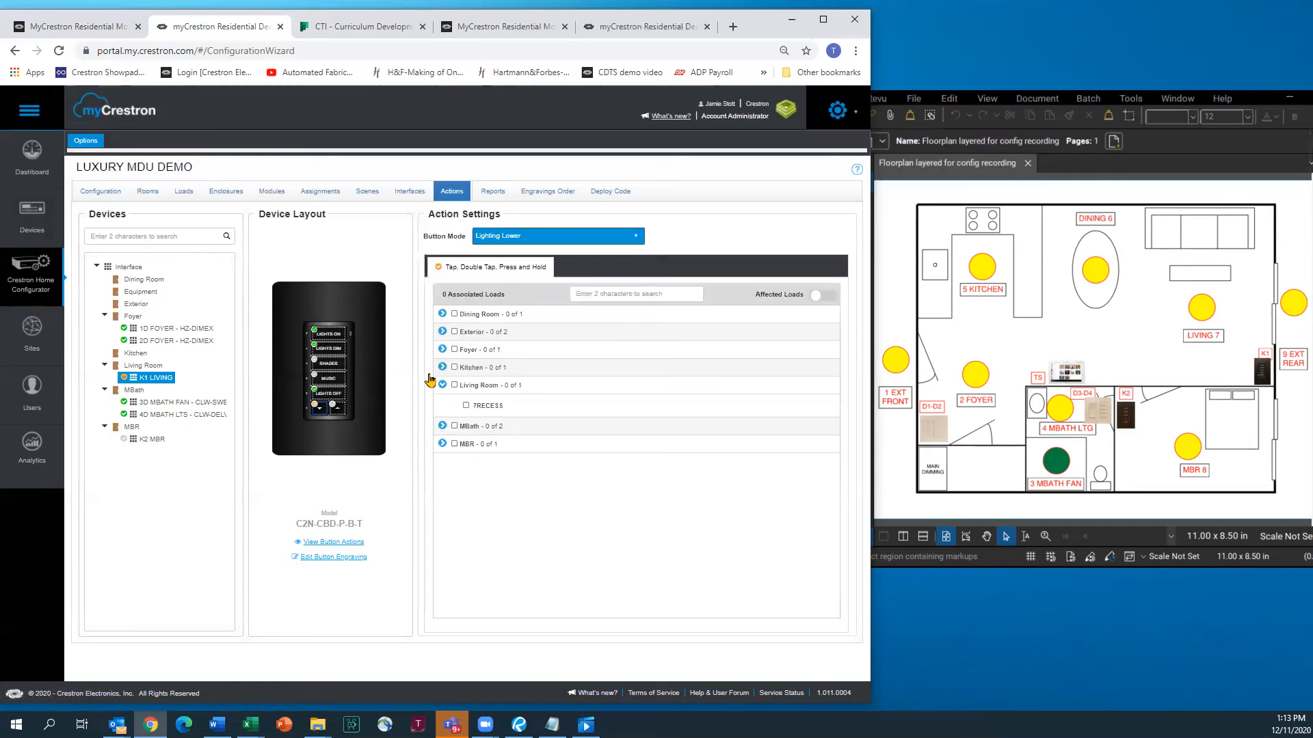
{"action": "left_click", "coordinate": [340, 409]}
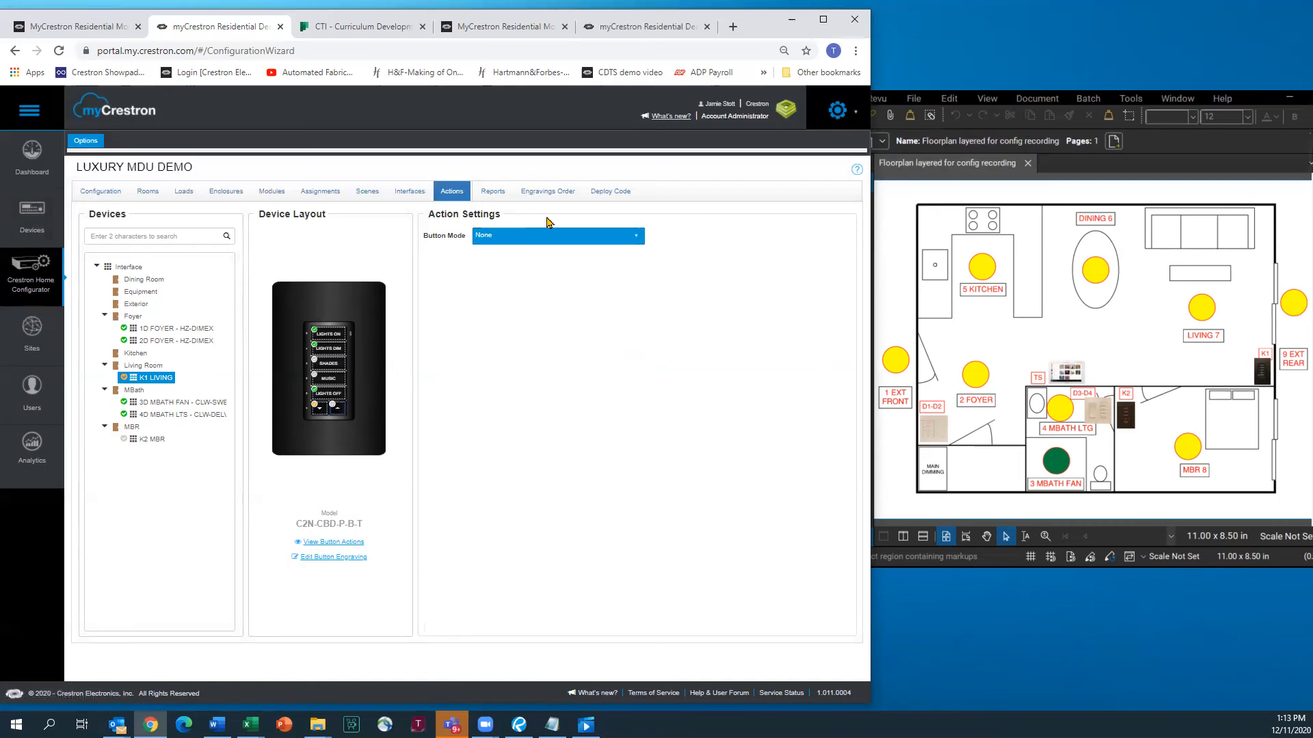
{"action": "left_click", "coordinate": [635, 235]}
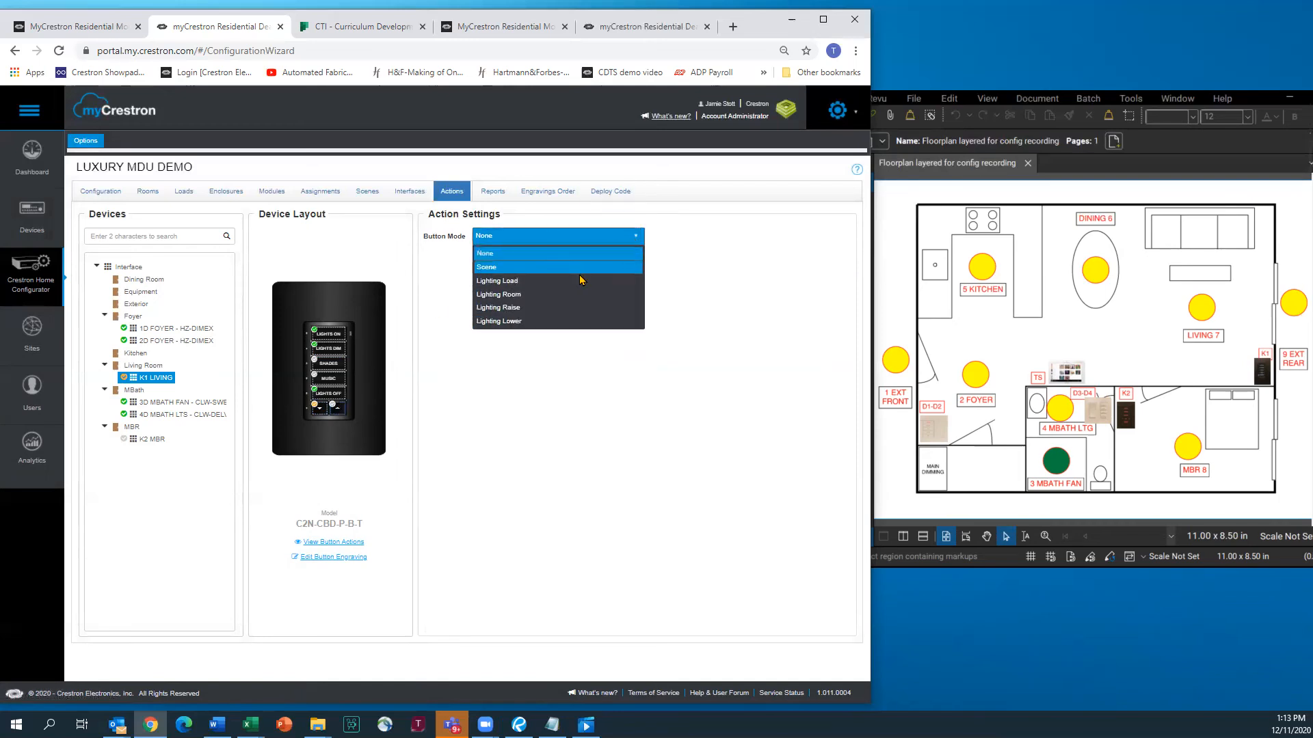
{"action": "left_click", "coordinate": [516, 309]}
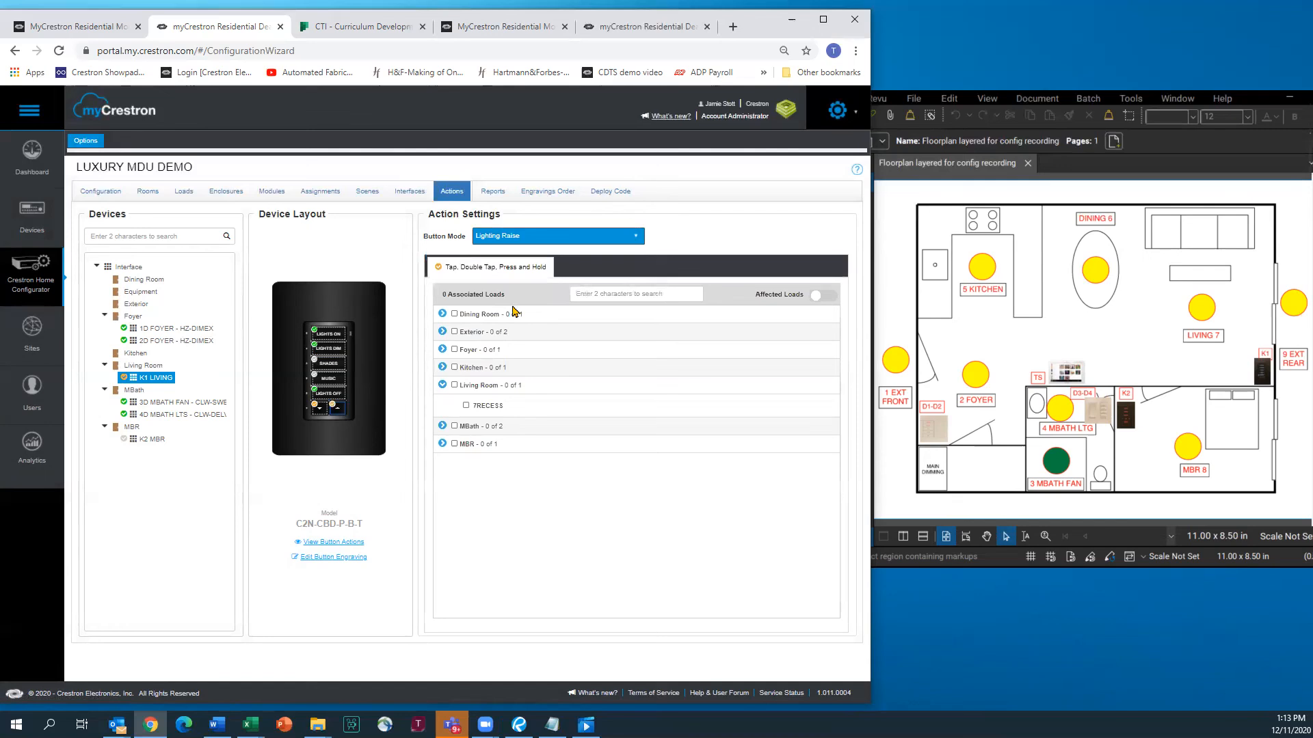
{"action": "left_click", "coordinate": [466, 406]}
{"action": "left_click", "coordinate": [317, 411]}
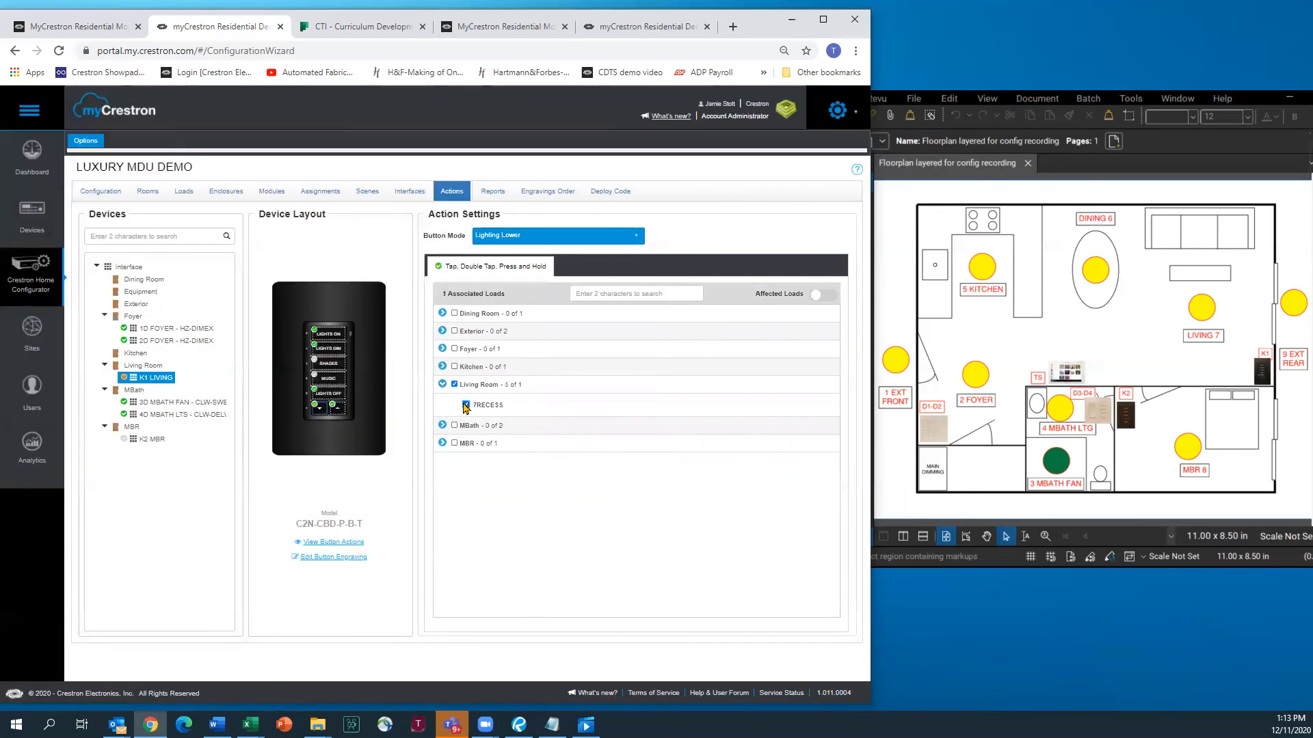
{"action": "left_click", "coordinate": [152, 442]}
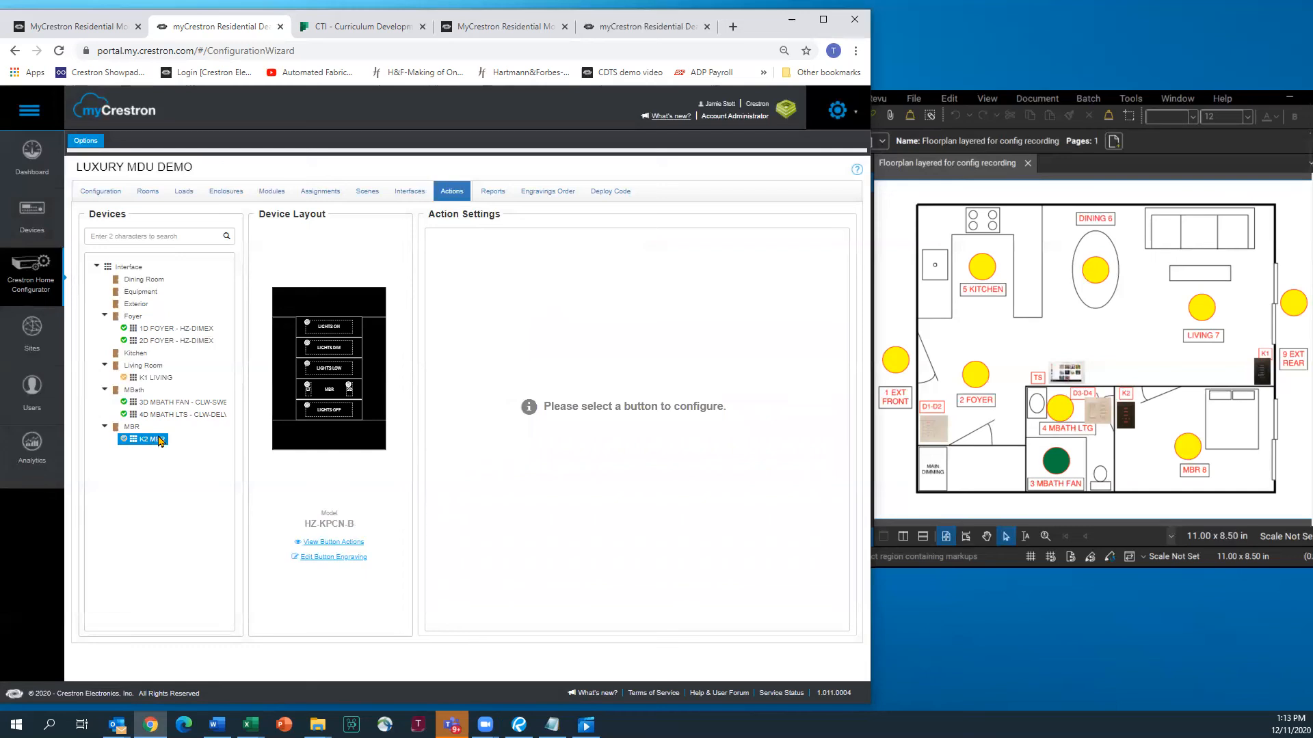
Set LIGHTS ON to recall Whole House All On and LIGHTS DIM to recall Entertain
{"action": "left_click", "coordinate": [335, 328]}
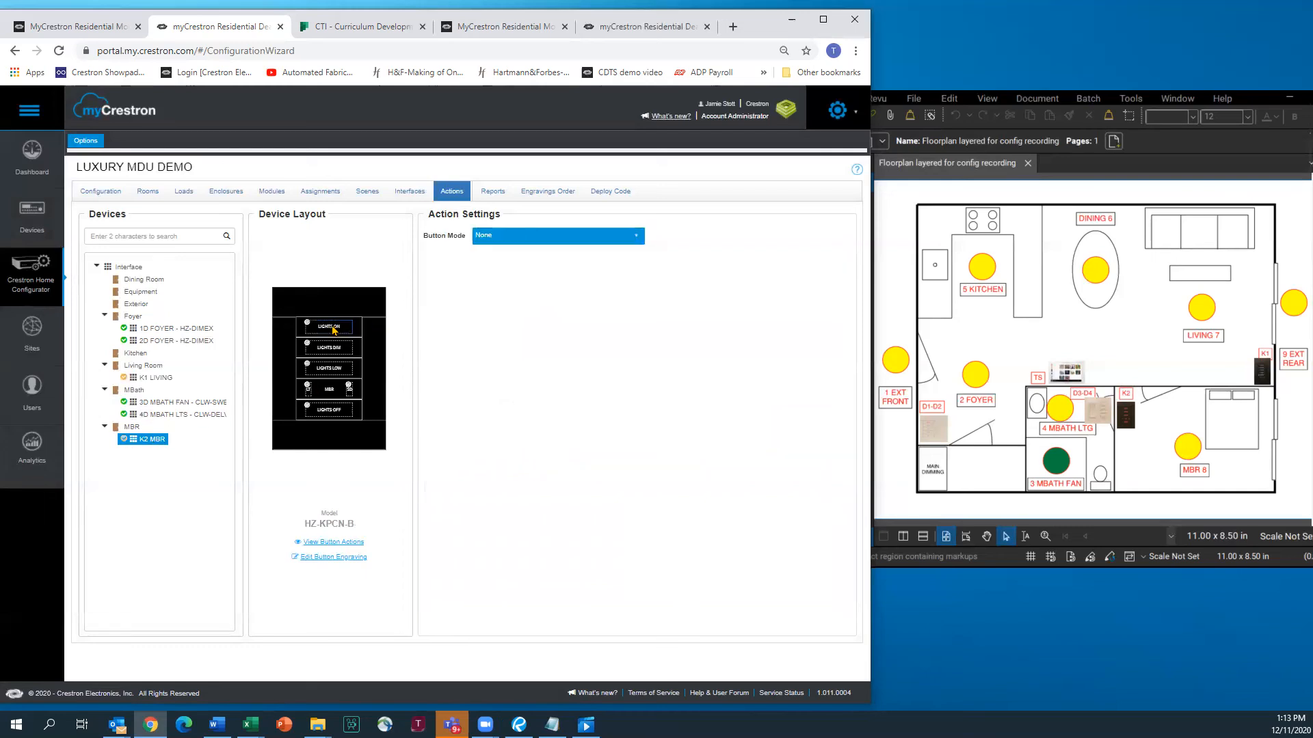
{"action": "left_click", "coordinate": [636, 238]}
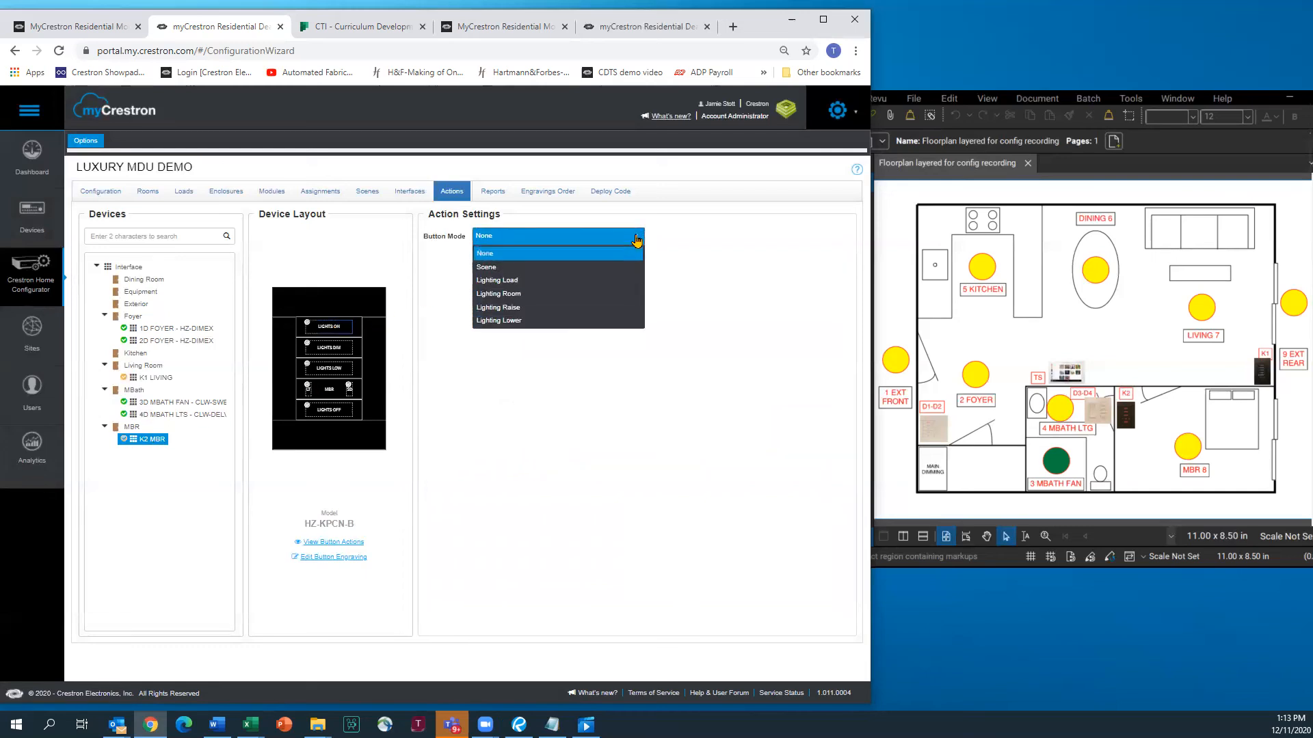
{"action": "left_click", "coordinate": [489, 268]}
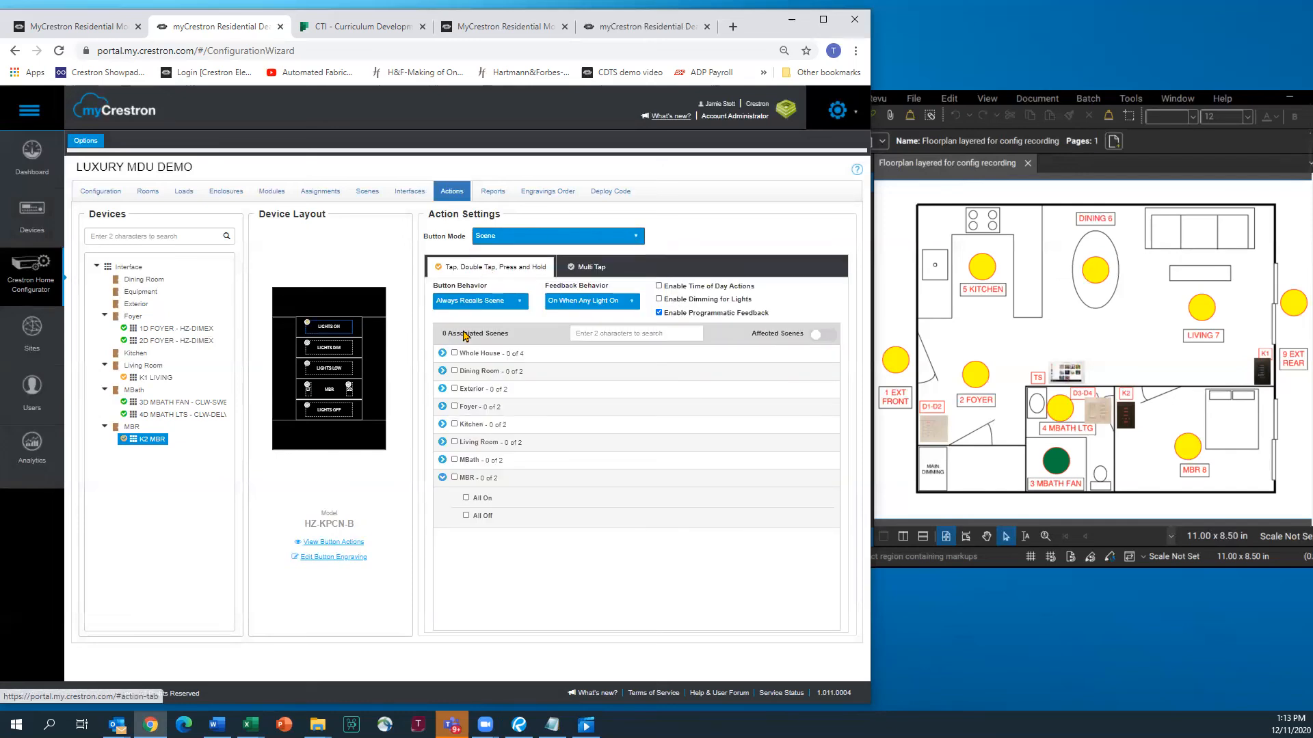
{"action": "left_click", "coordinate": [442, 353]}
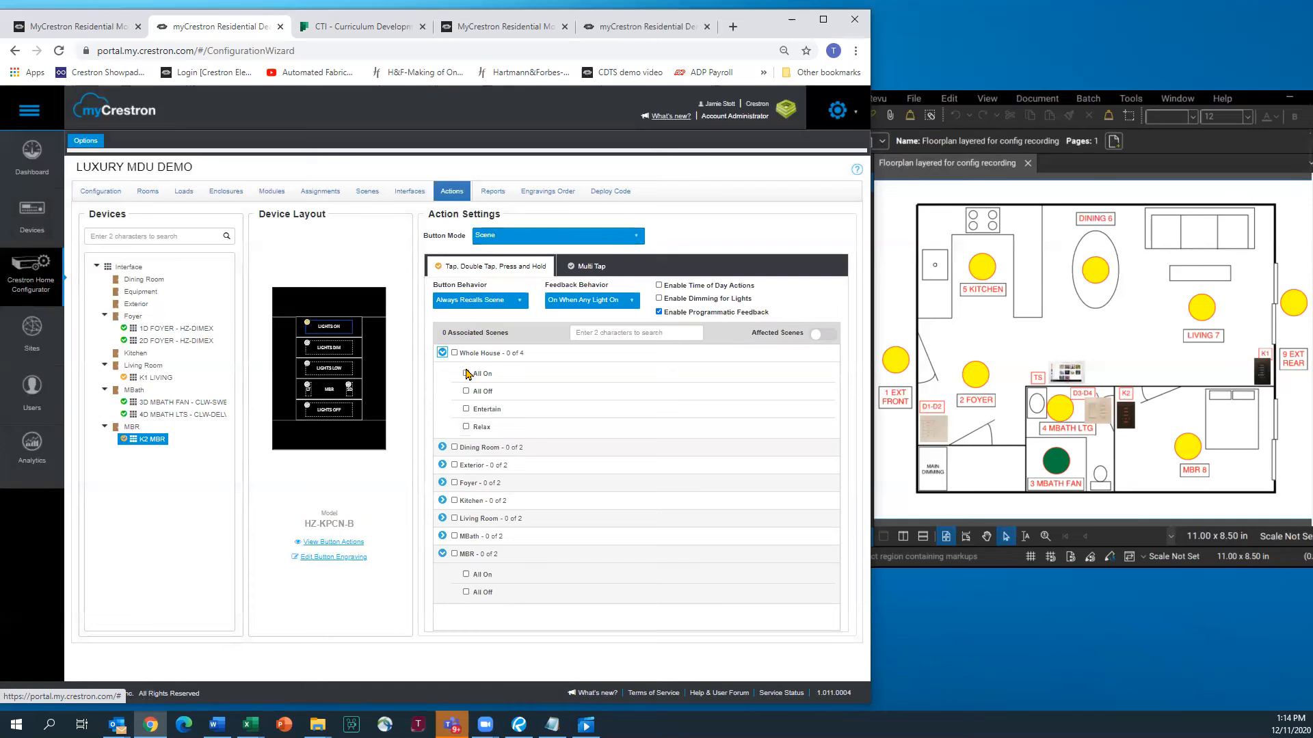
{"action": "left_click", "coordinate": [466, 374]}
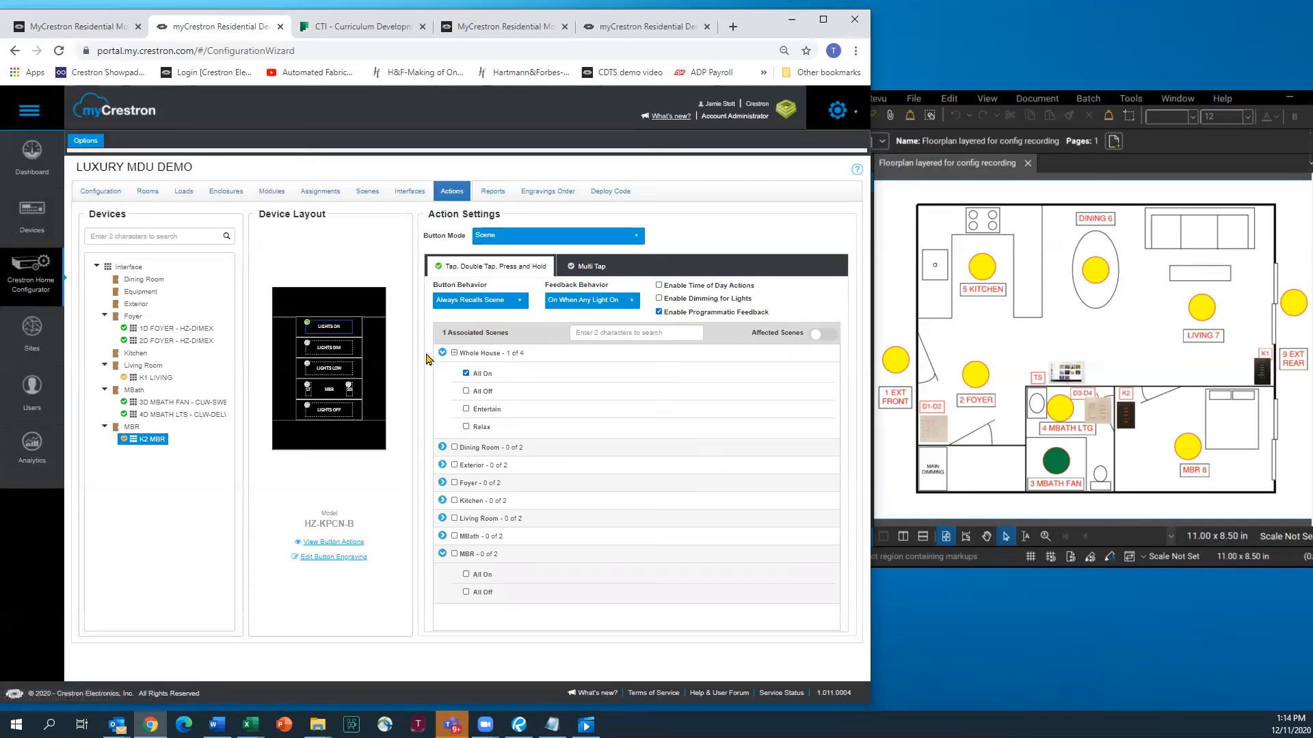
{"action": "left_click", "coordinate": [339, 351]}
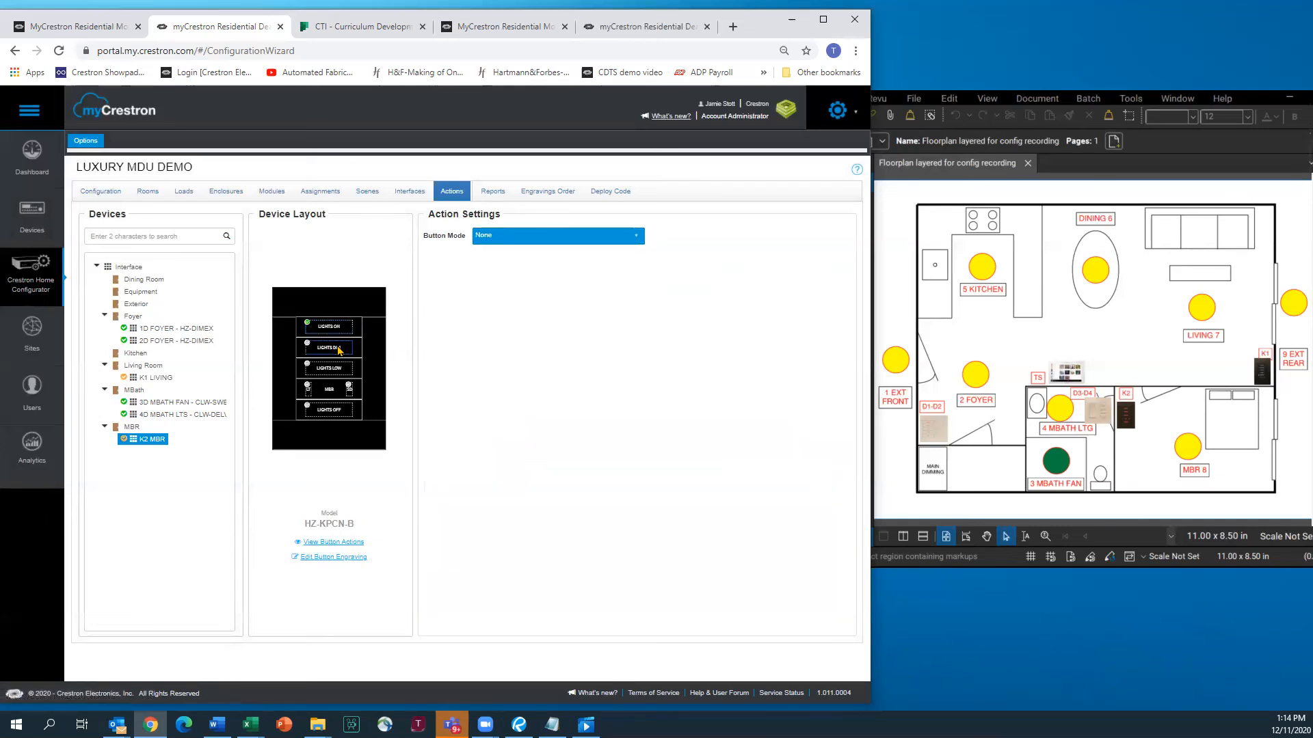
{"action": "left_click", "coordinate": [640, 237]}
{"action": "left_click", "coordinate": [492, 268]}
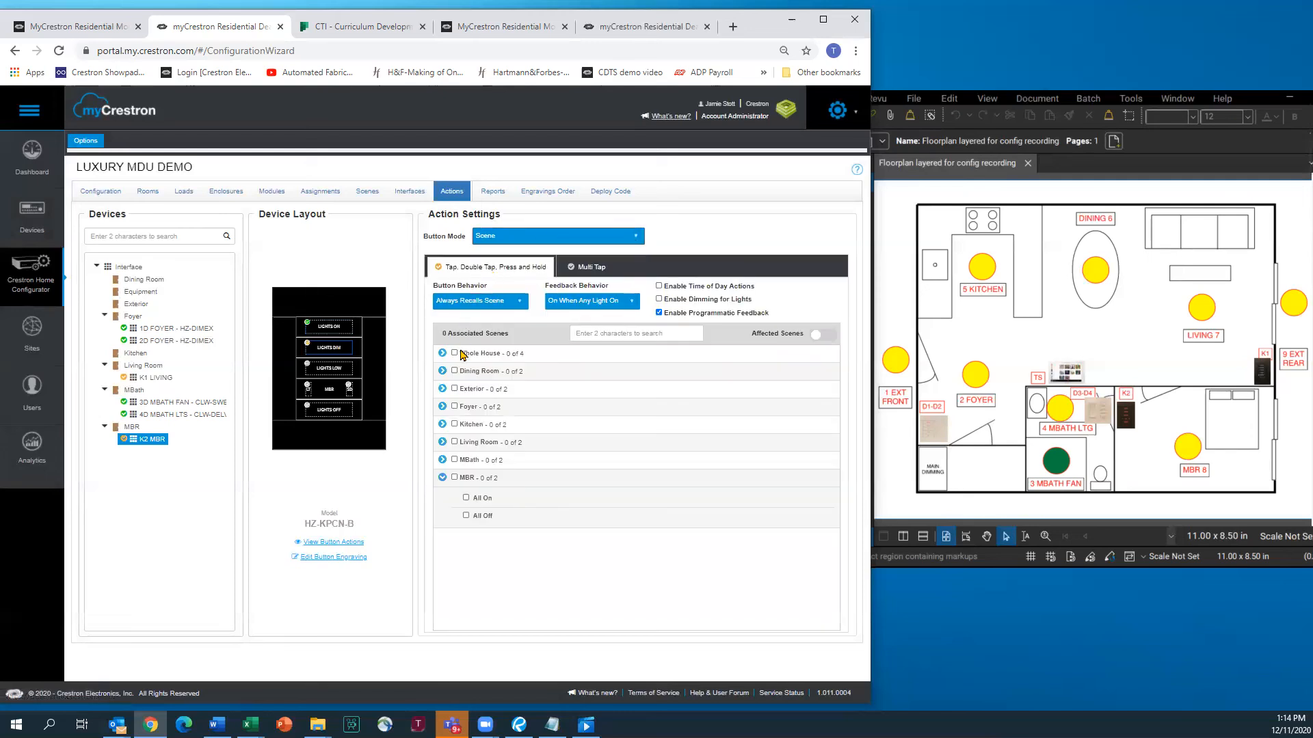
{"action": "left_click", "coordinate": [441, 353]}
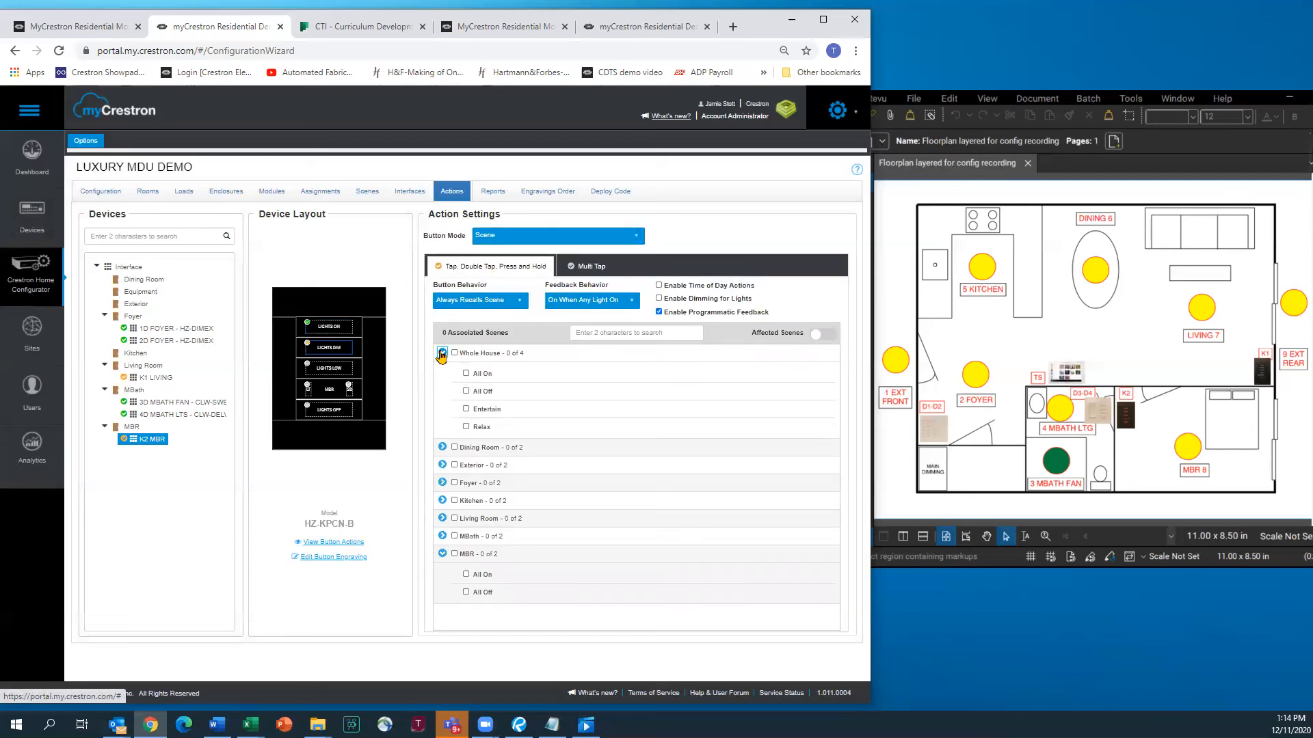
{"action": "left_click", "coordinate": [467, 410]}
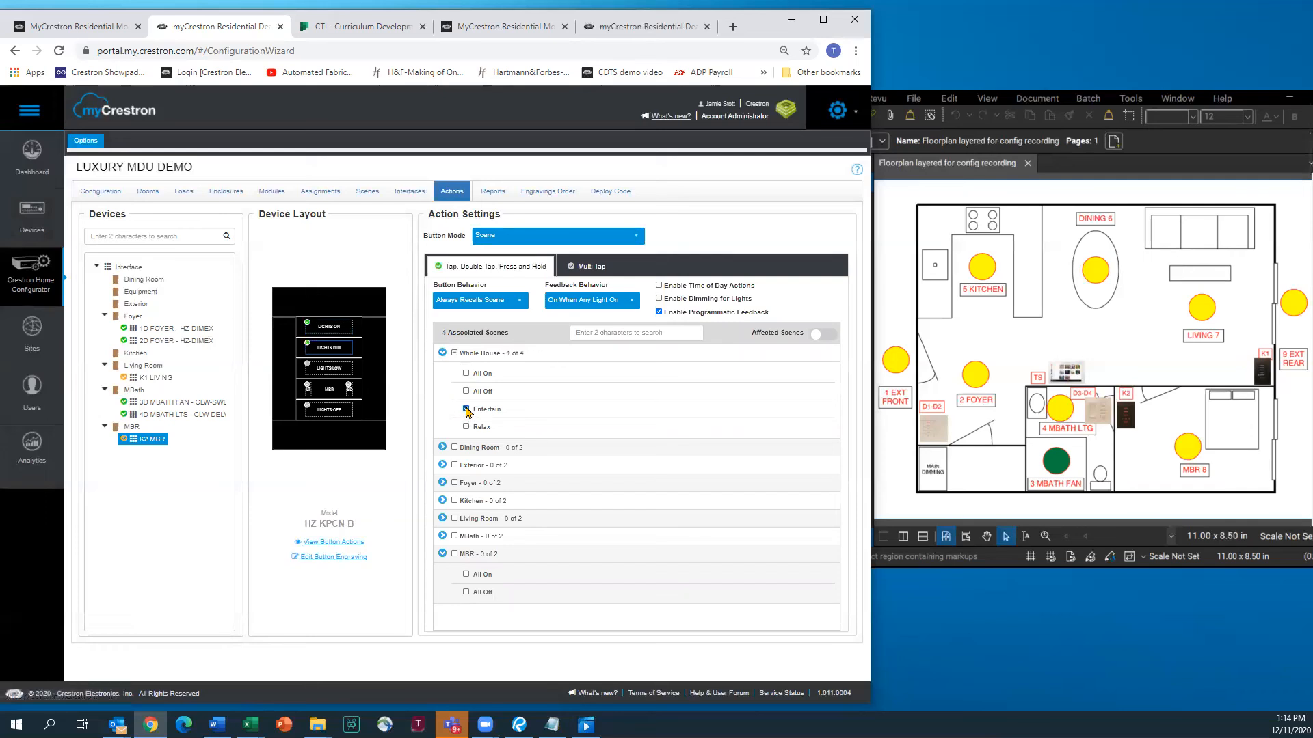
Set LIGHTS LOW to recall the Whole House Relax scene
{"action": "left_click", "coordinate": [335, 373]}
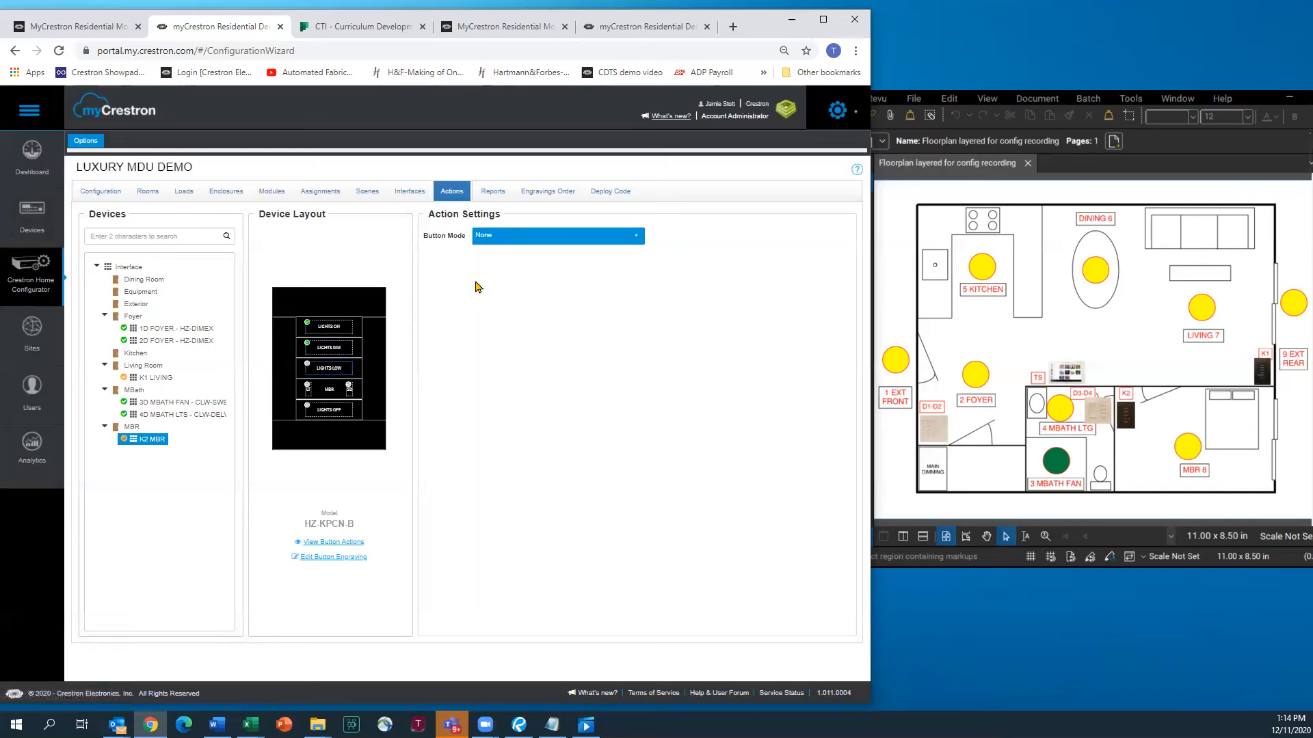
{"action": "left_click", "coordinate": [509, 236]}
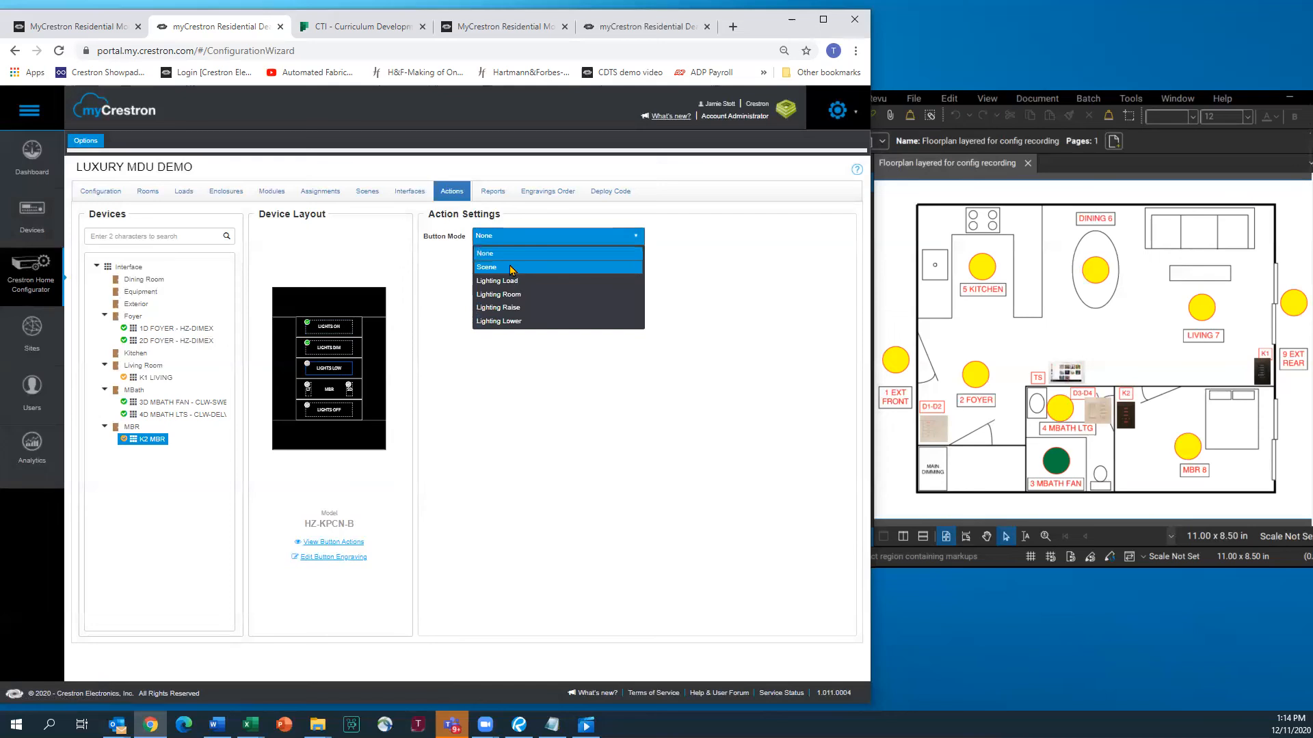
{"action": "left_click", "coordinate": [507, 269]}
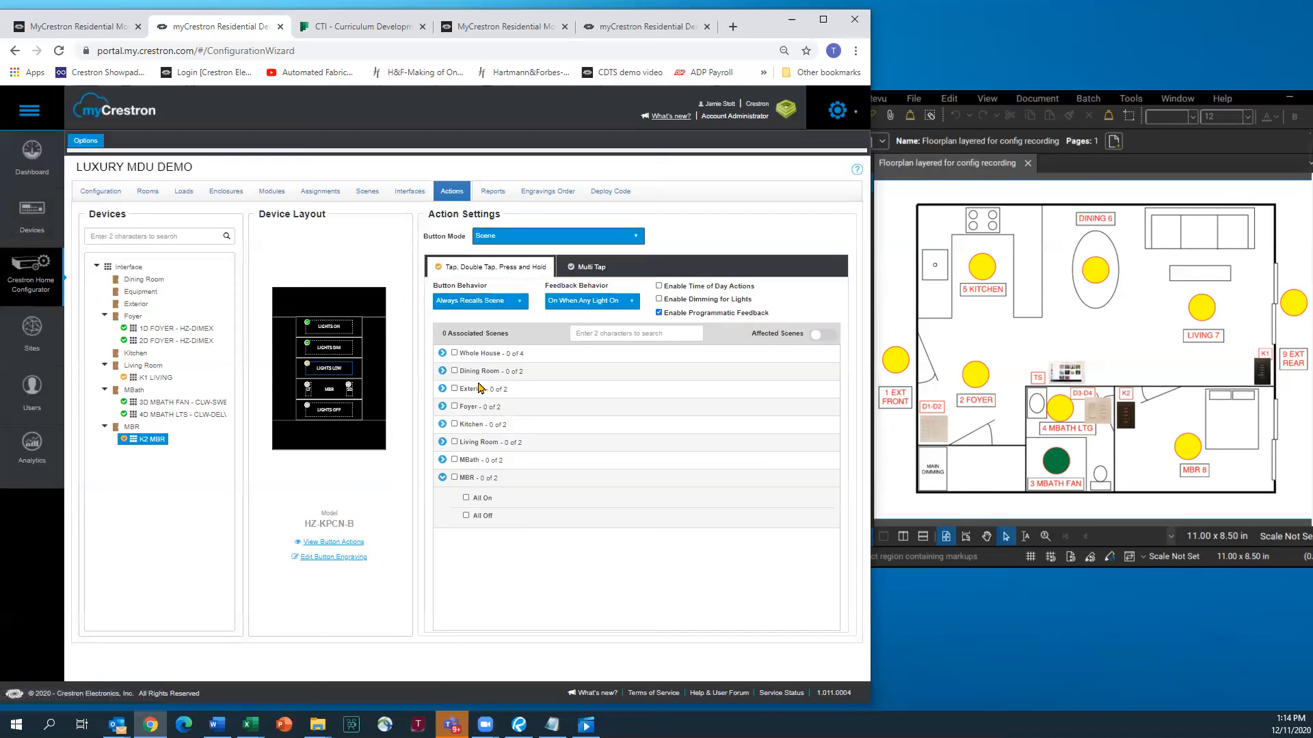
{"action": "left_click", "coordinate": [442, 353]}
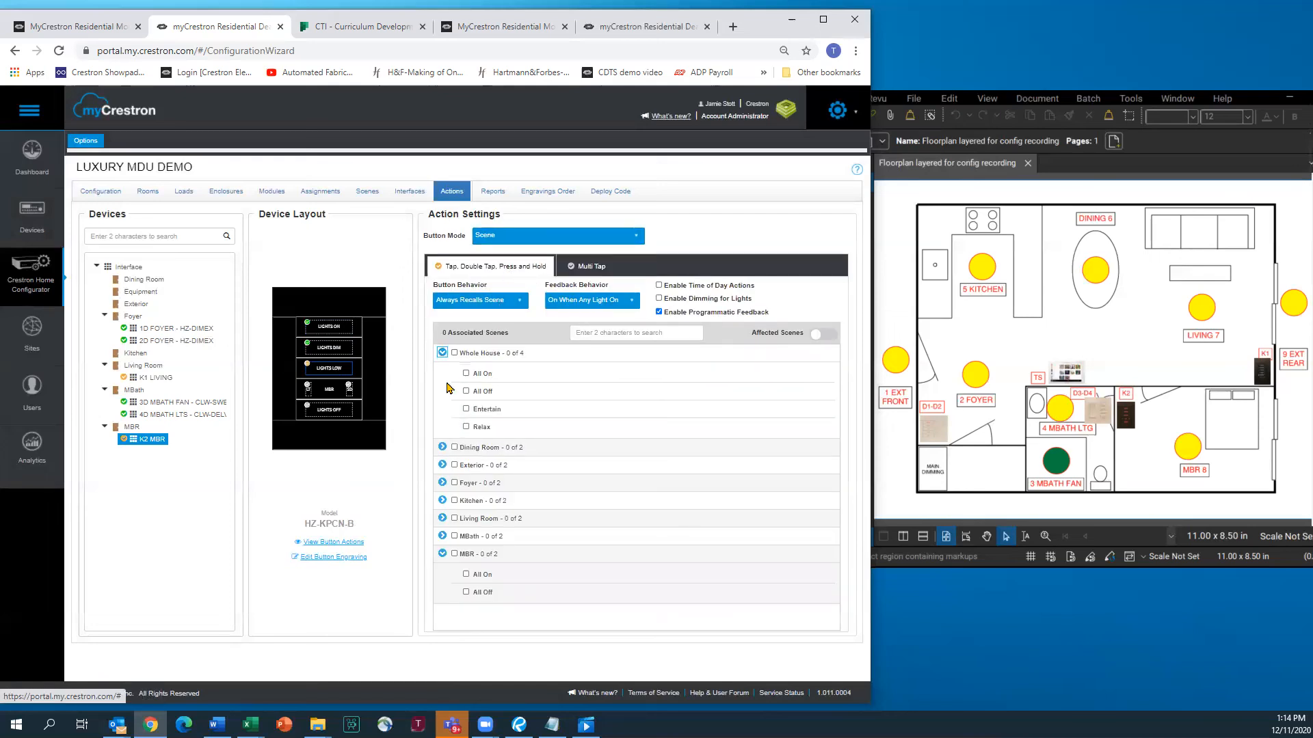
{"action": "left_click", "coordinate": [466, 428]}
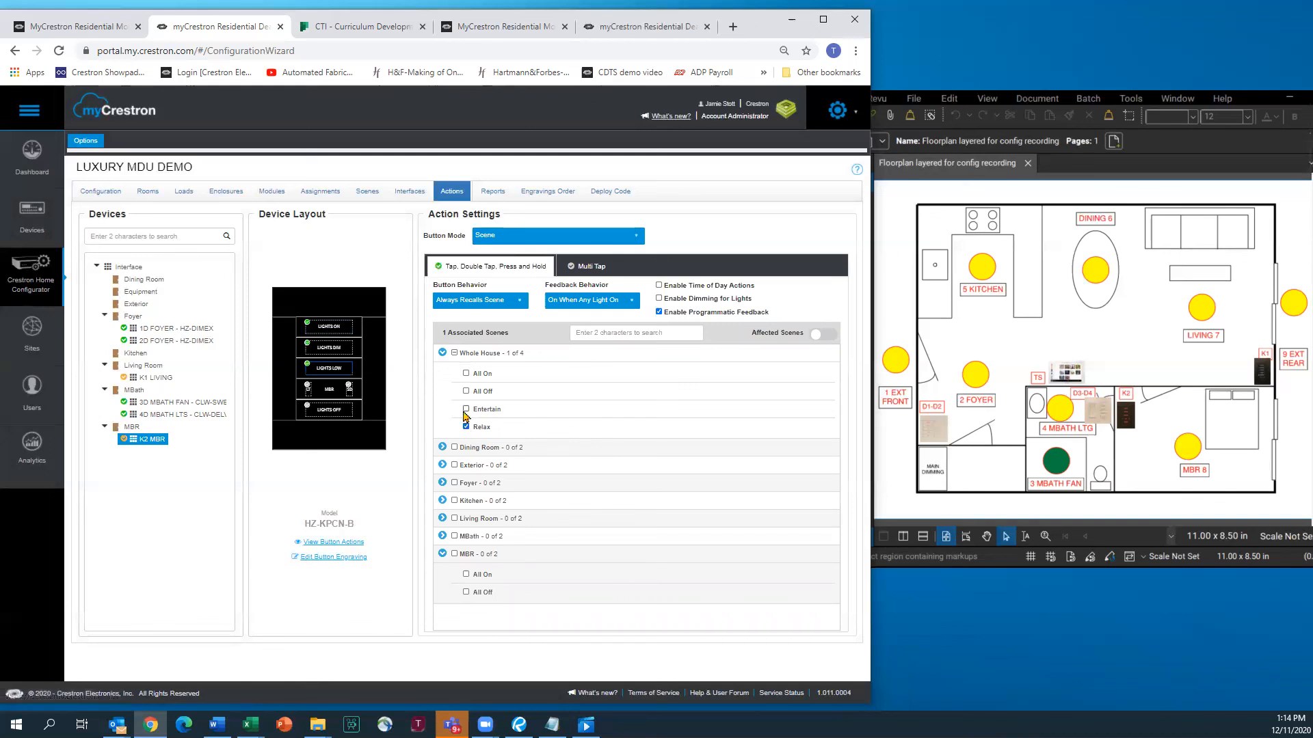
Make the MBR button a Lighting Load button controlling 8RECESS
{"action": "left_click", "coordinate": [307, 391]}
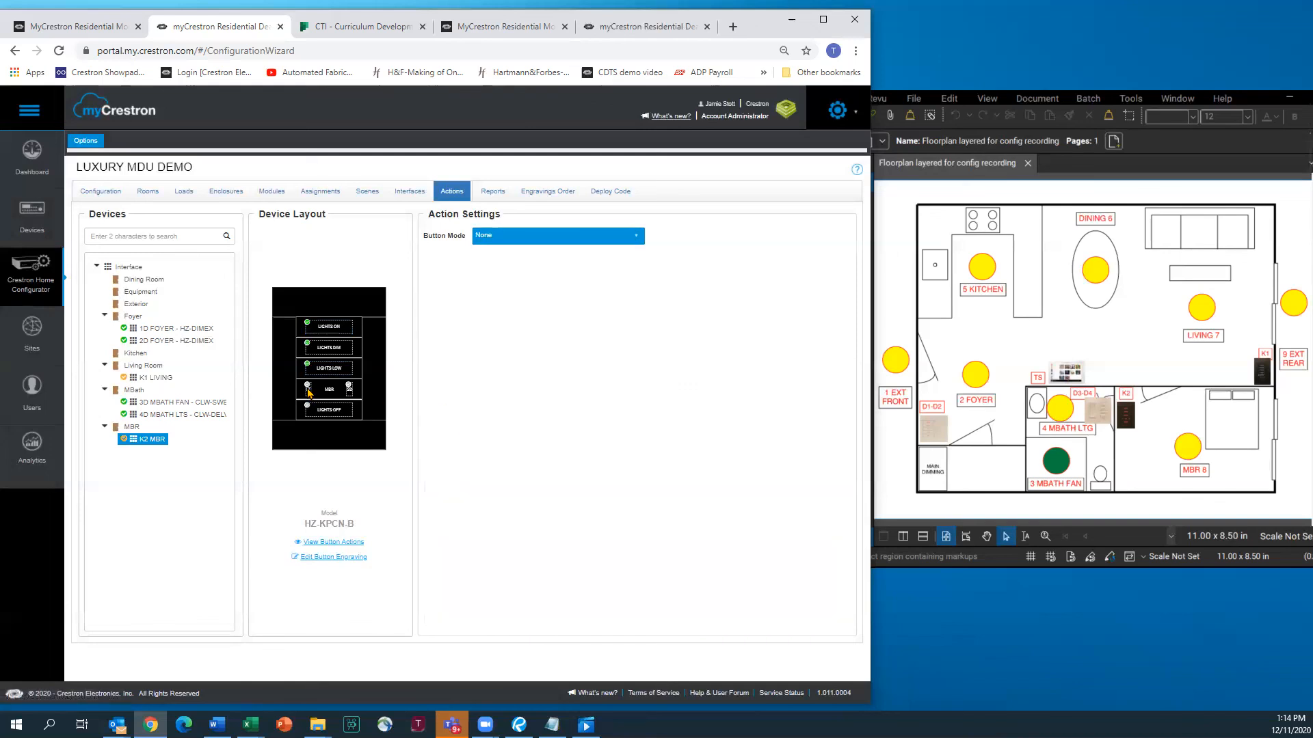
{"action": "left_click", "coordinate": [635, 235]}
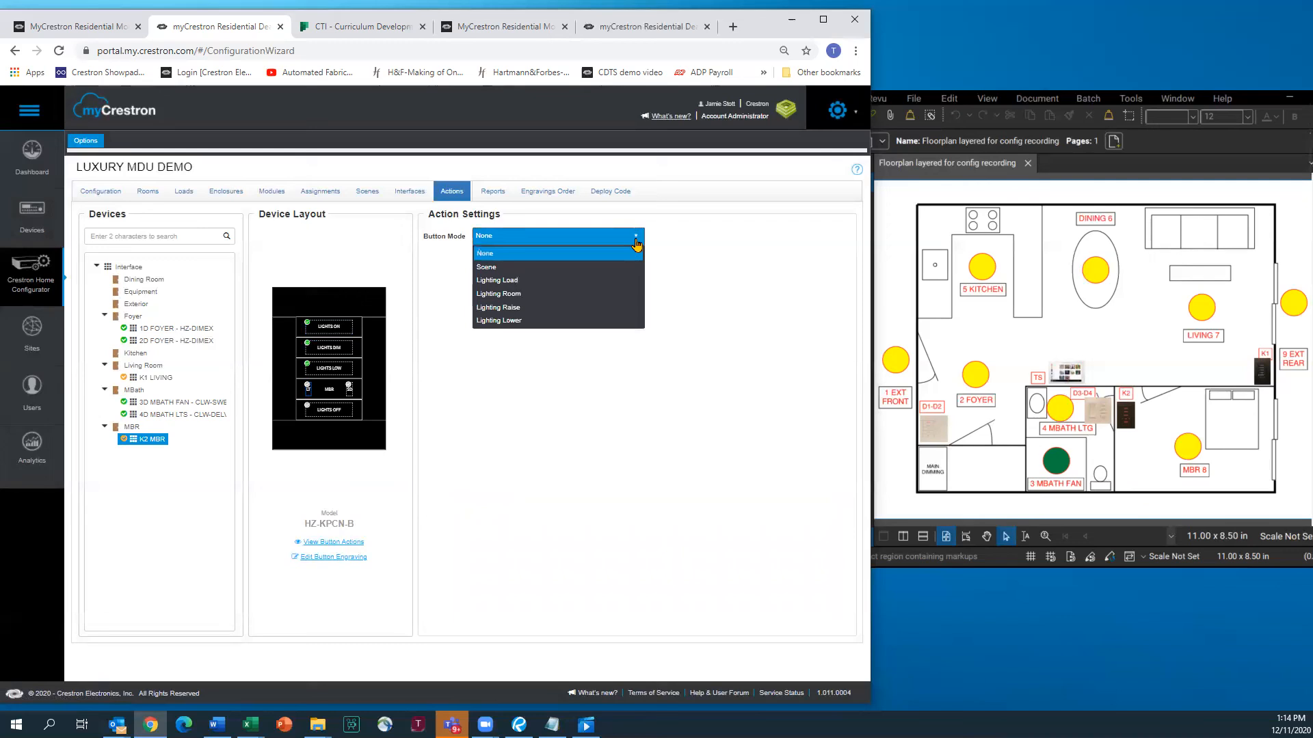
{"action": "left_click", "coordinate": [483, 281]}
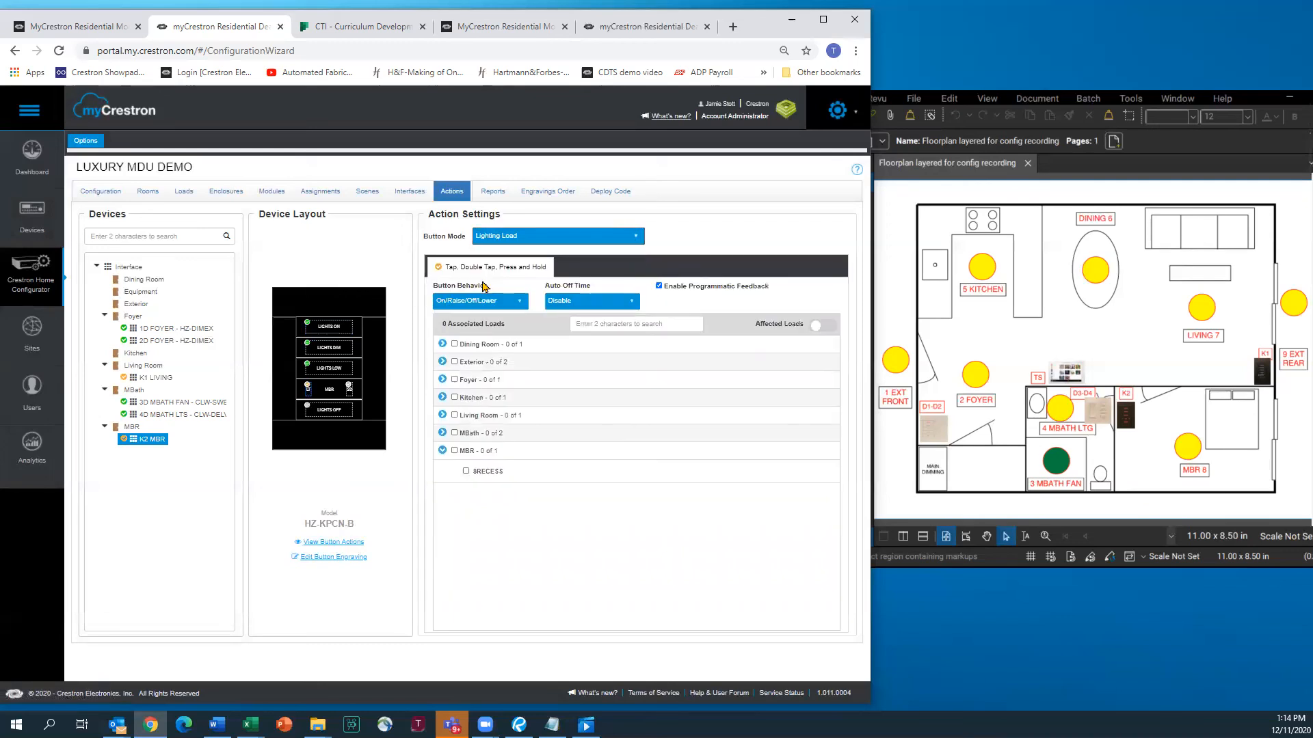
{"action": "left_click", "coordinate": [465, 472]}
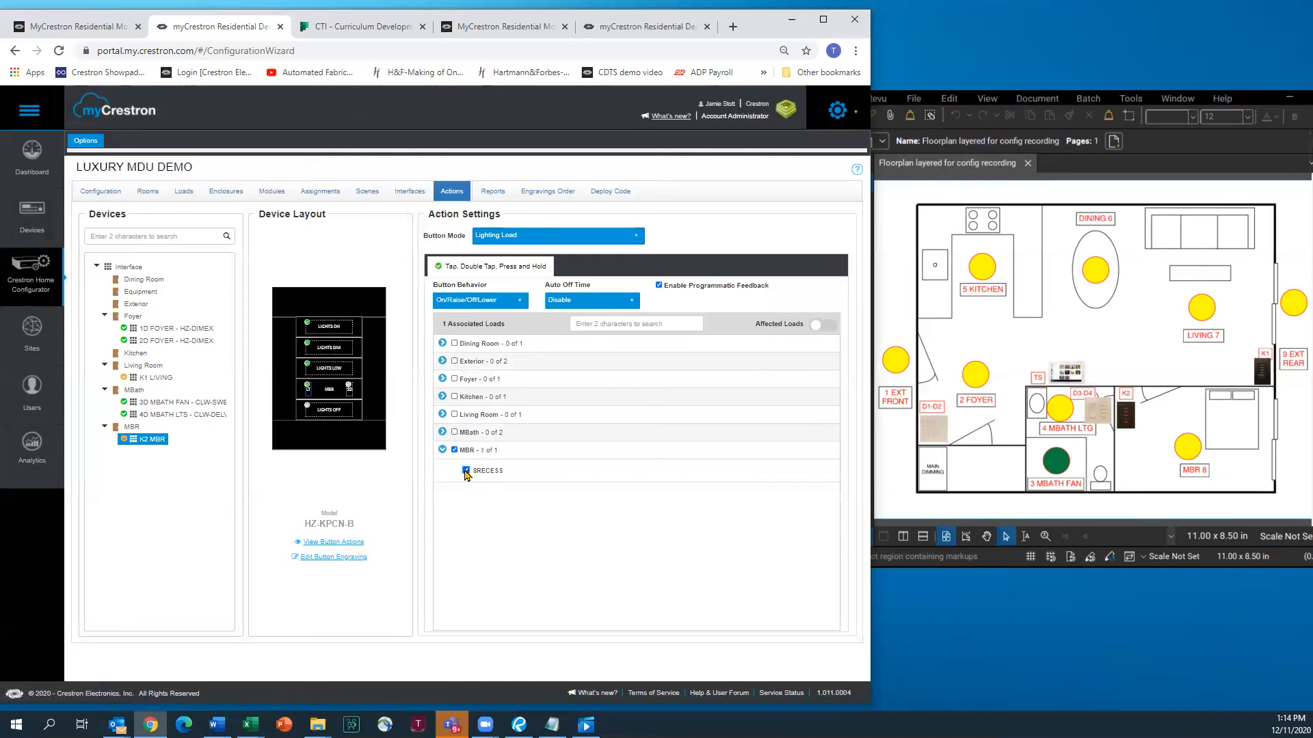
Set LIGHTS OFF to recall the Whole House All Off scene
{"action": "left_click", "coordinate": [351, 391]}
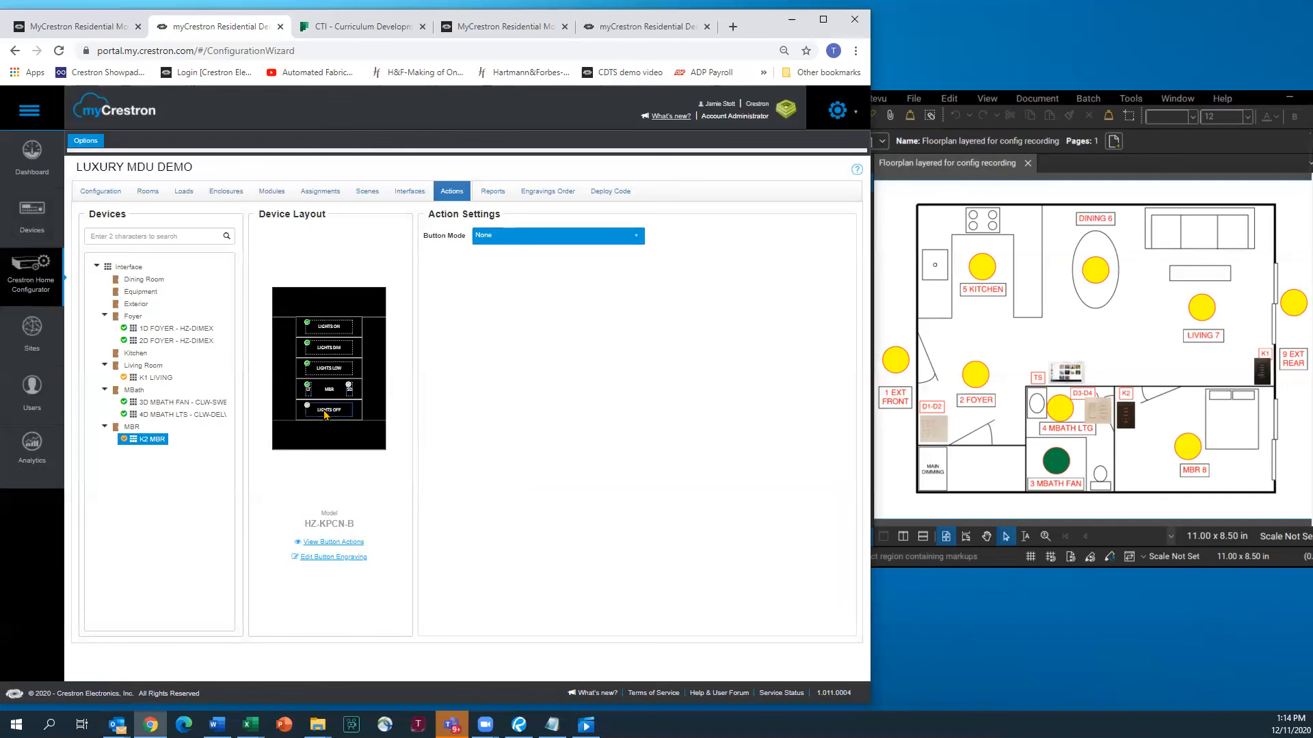
{"action": "left_click", "coordinate": [635, 236]}
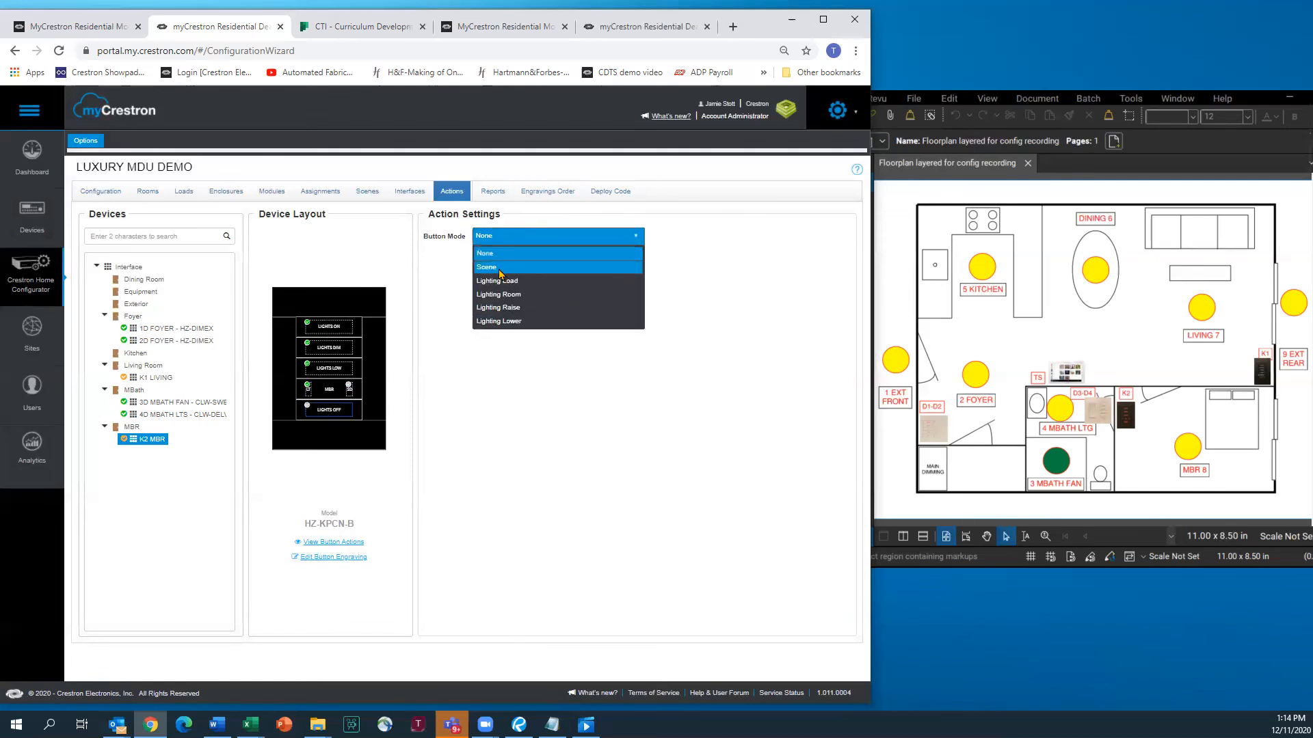
{"action": "left_click", "coordinate": [499, 273]}
{"action": "left_click", "coordinate": [443, 353]}
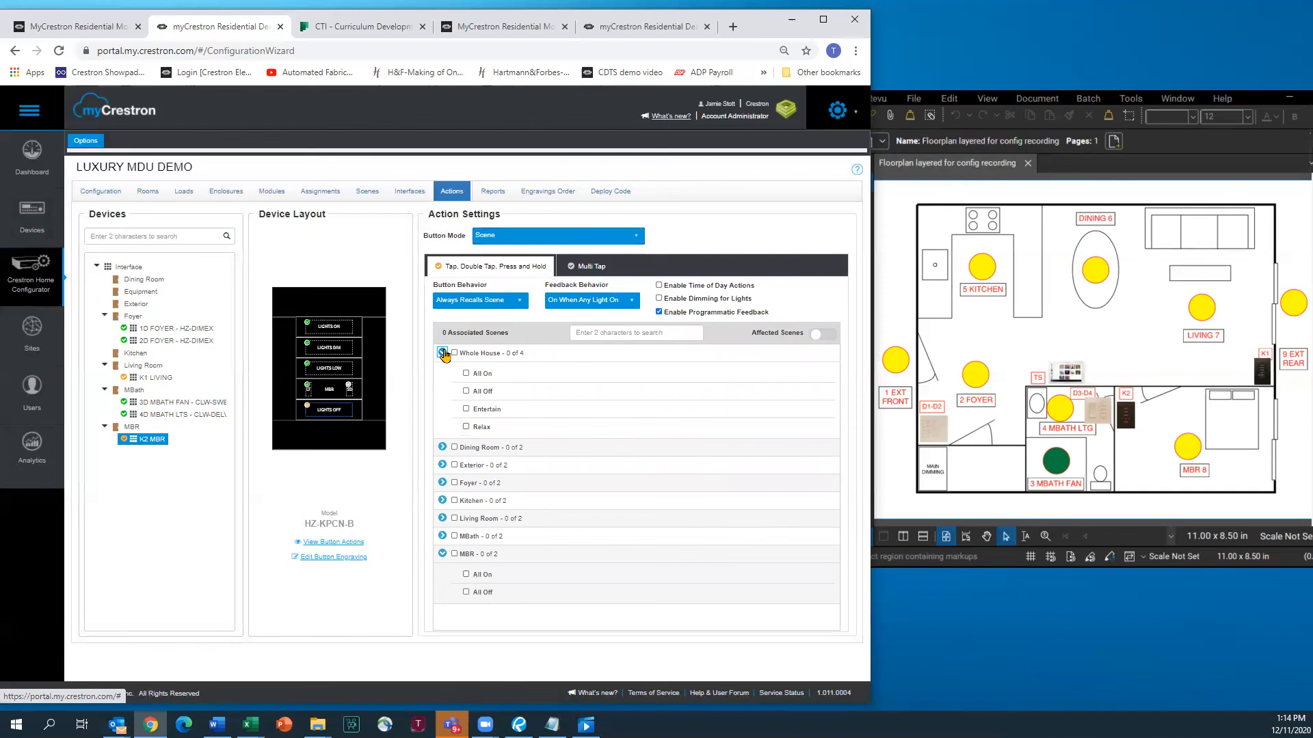
{"action": "left_click", "coordinate": [465, 392]}
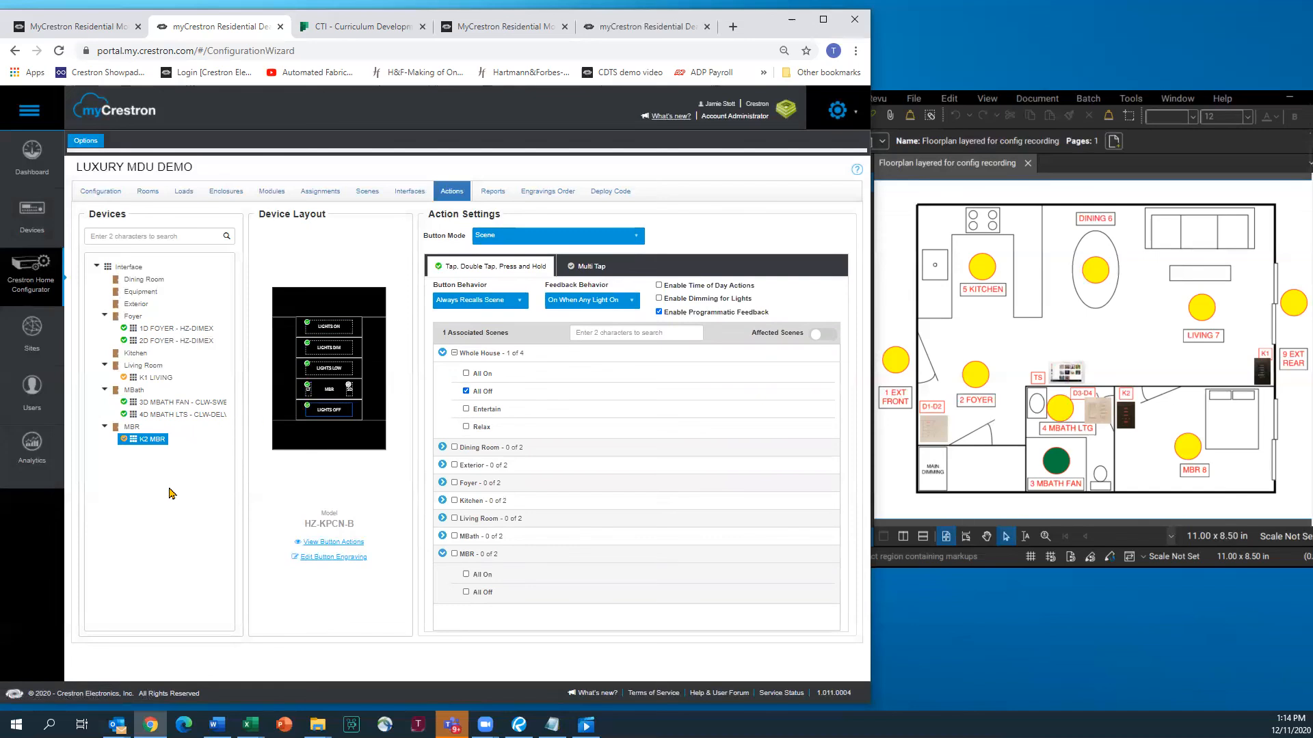
Generate the Engraving Report in Reports and scroll through the engravings for keypads 1–6
{"action": "left_click", "coordinate": [494, 196]}
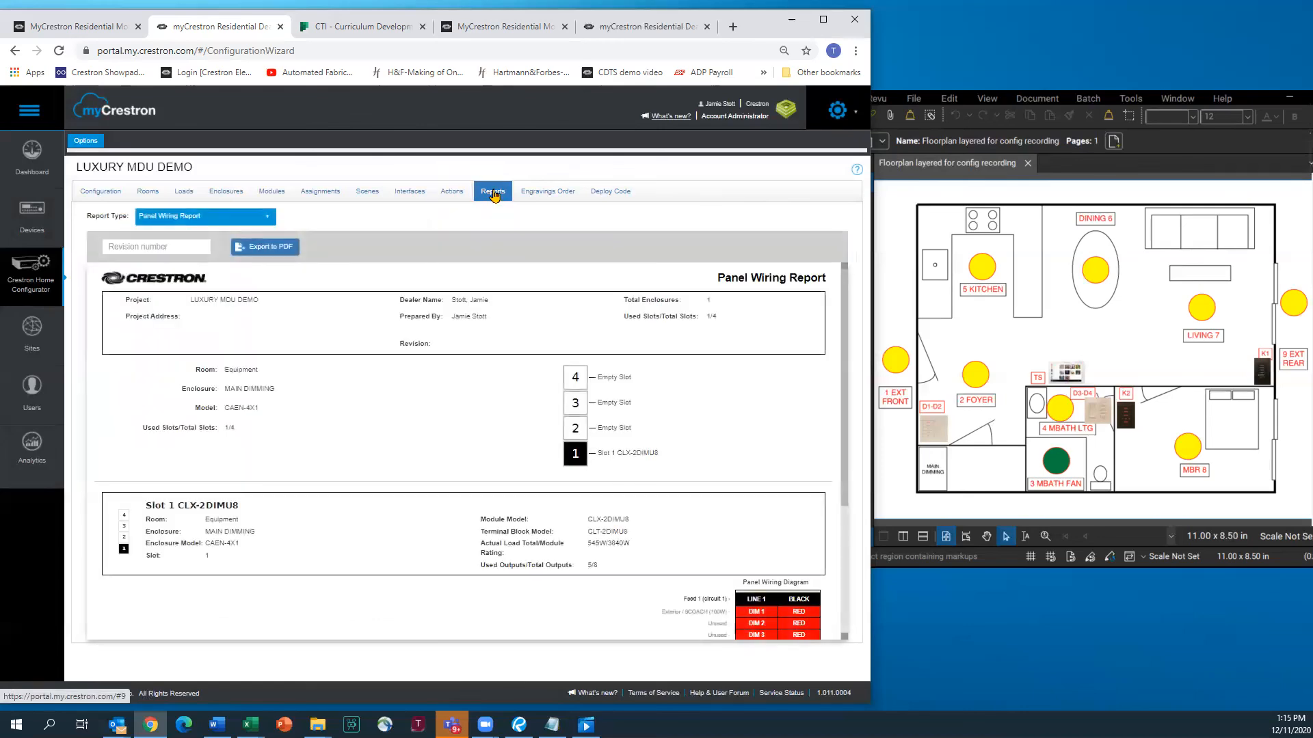
{"action": "left_click", "coordinate": [267, 218]}
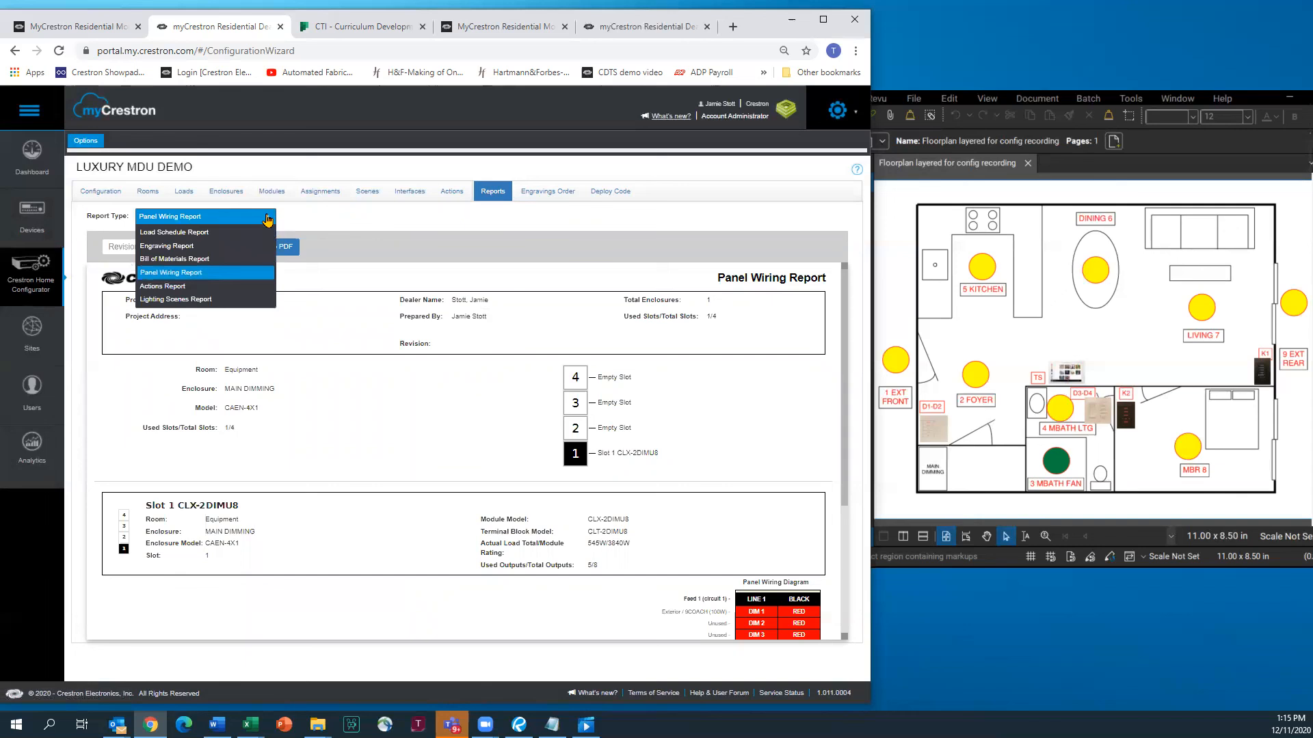
{"action": "left_click", "coordinate": [171, 247]}
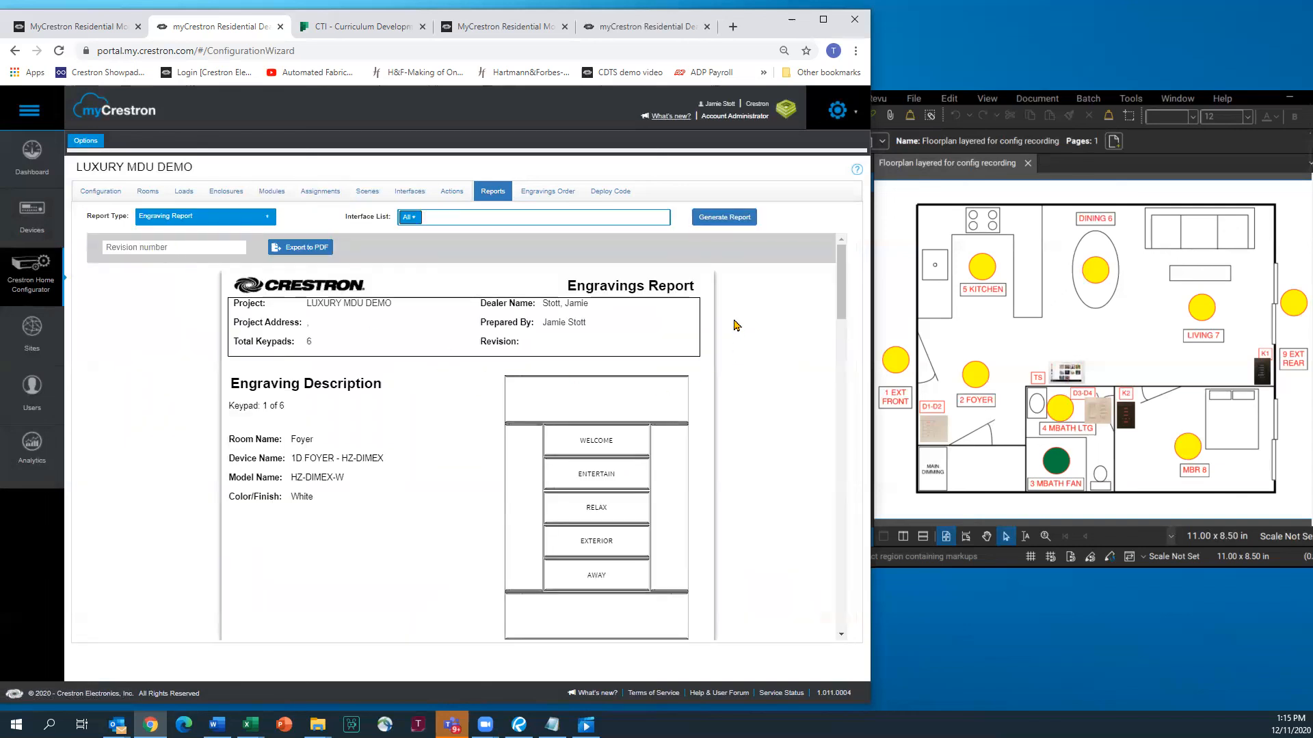
{"action": "scroll", "coordinate": [737, 325], "scroll_direction": "down", "scroll_amount": 5}
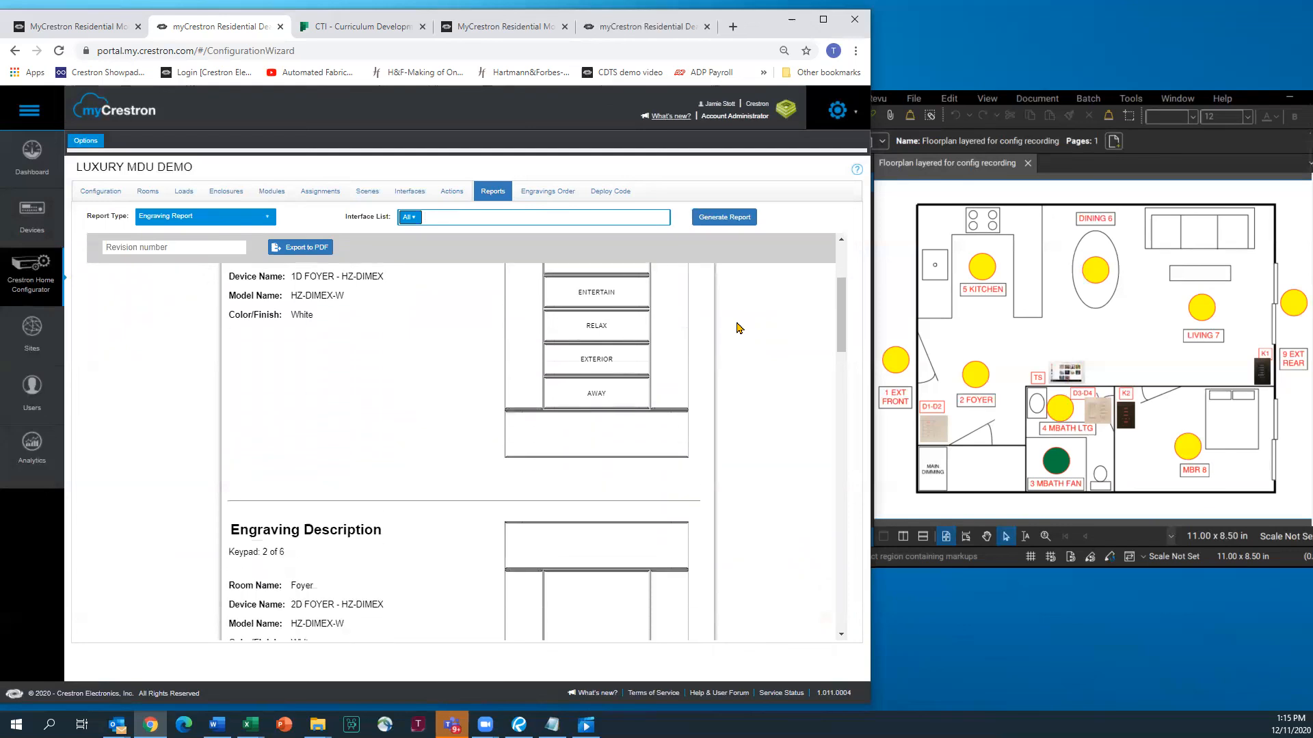
{"action": "scroll", "coordinate": [736, 328], "scroll_direction": "down", "scroll_amount": 6}
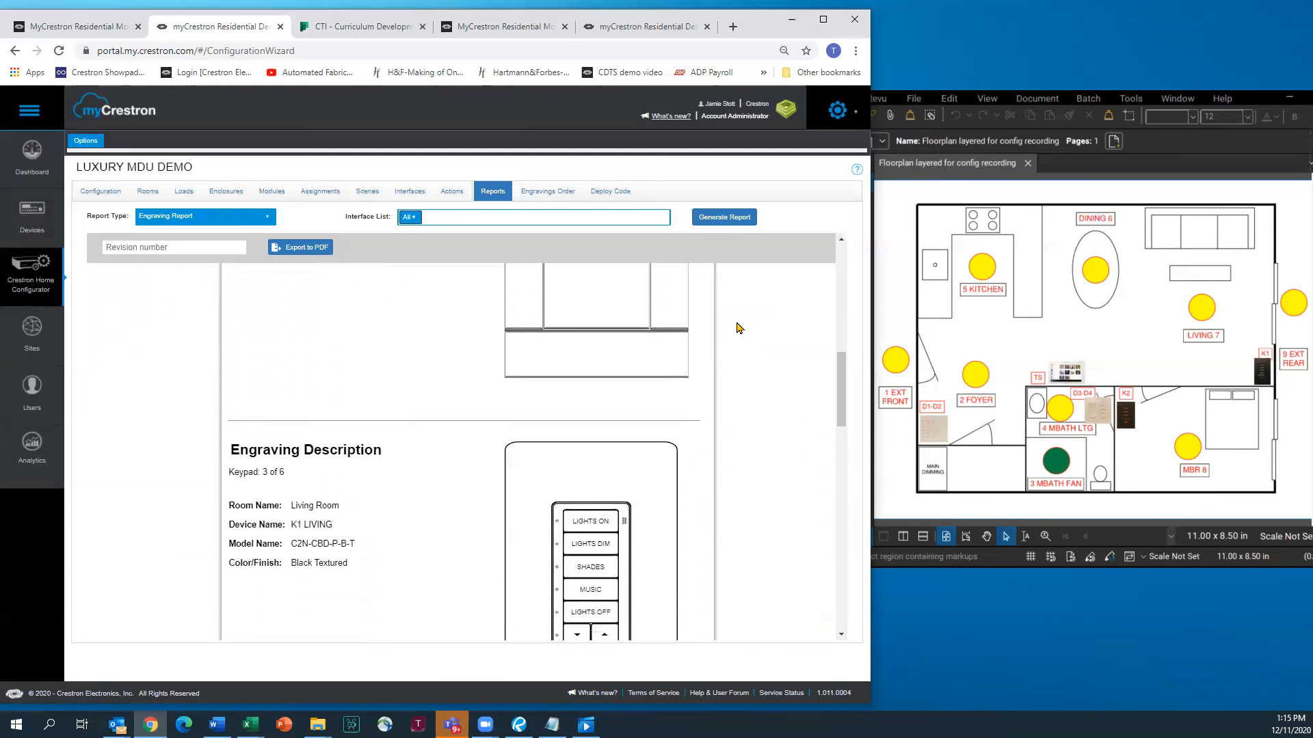
{"action": "scroll", "coordinate": [736, 327], "scroll_direction": "down", "scroll_amount": 6}
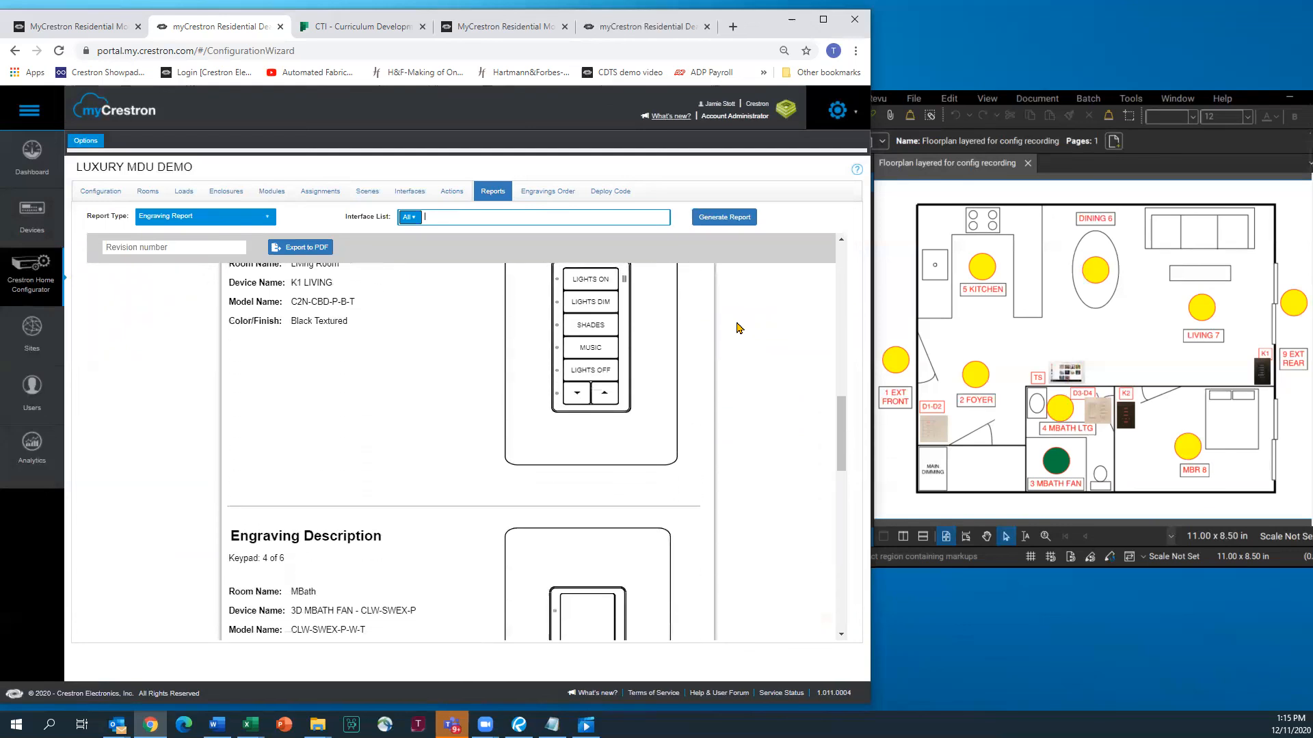
{"action": "scroll", "coordinate": [739, 327], "scroll_direction": "down", "scroll_amount": 5}
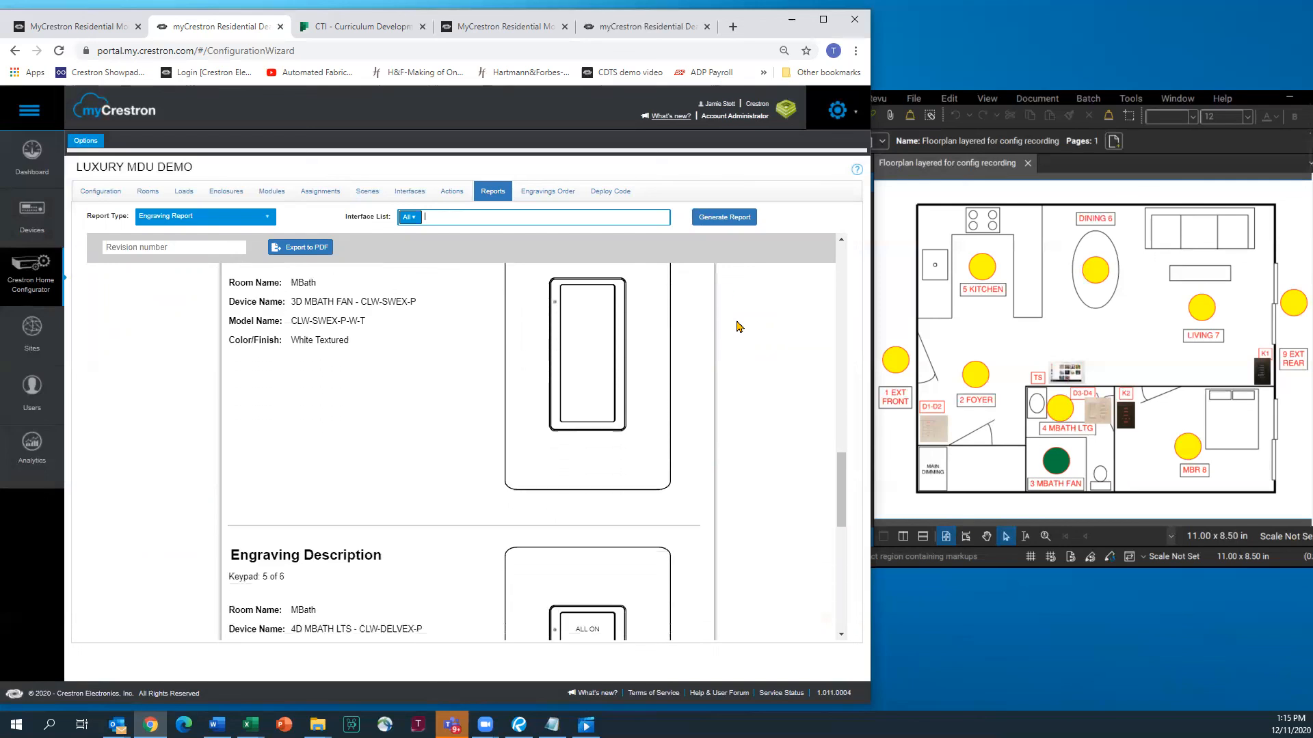
{"action": "scroll", "coordinate": [734, 322], "scroll_direction": "down", "scroll_amount": 5}
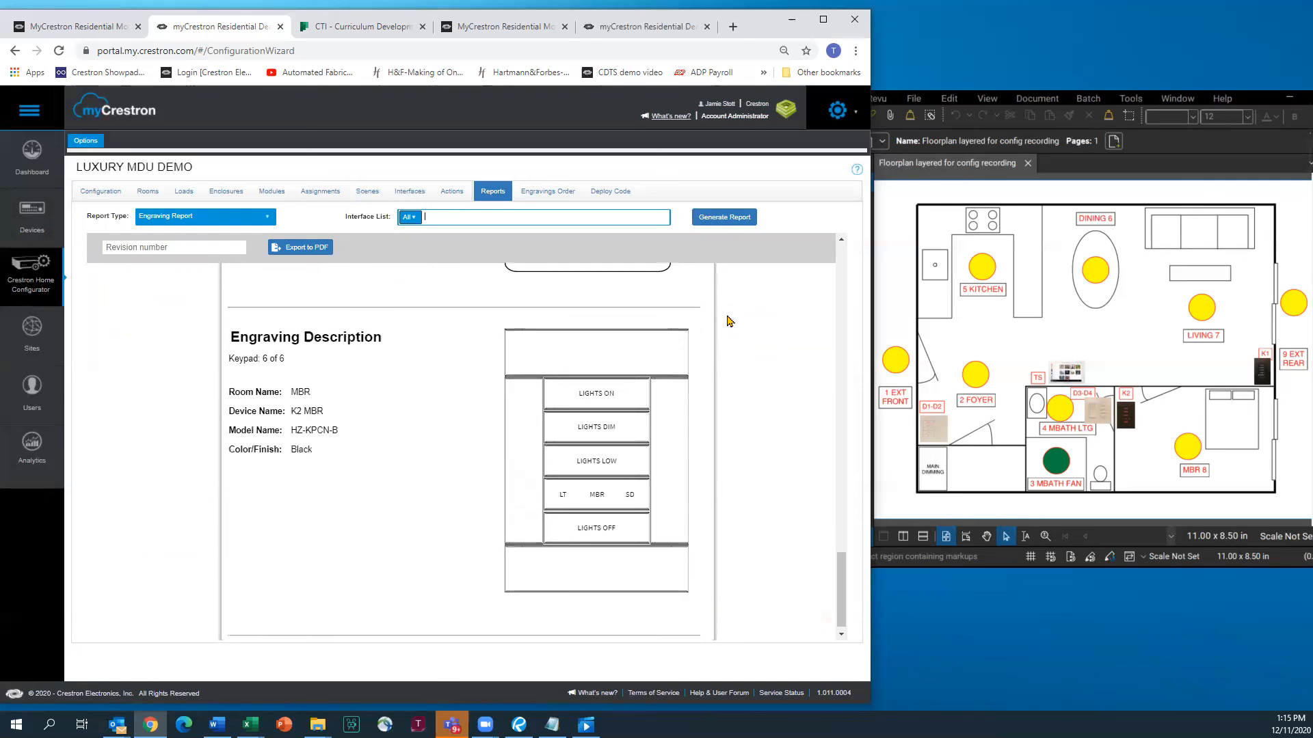
{"action": "scroll", "coordinate": [730, 321], "scroll_direction": "down", "scroll_amount": 1}
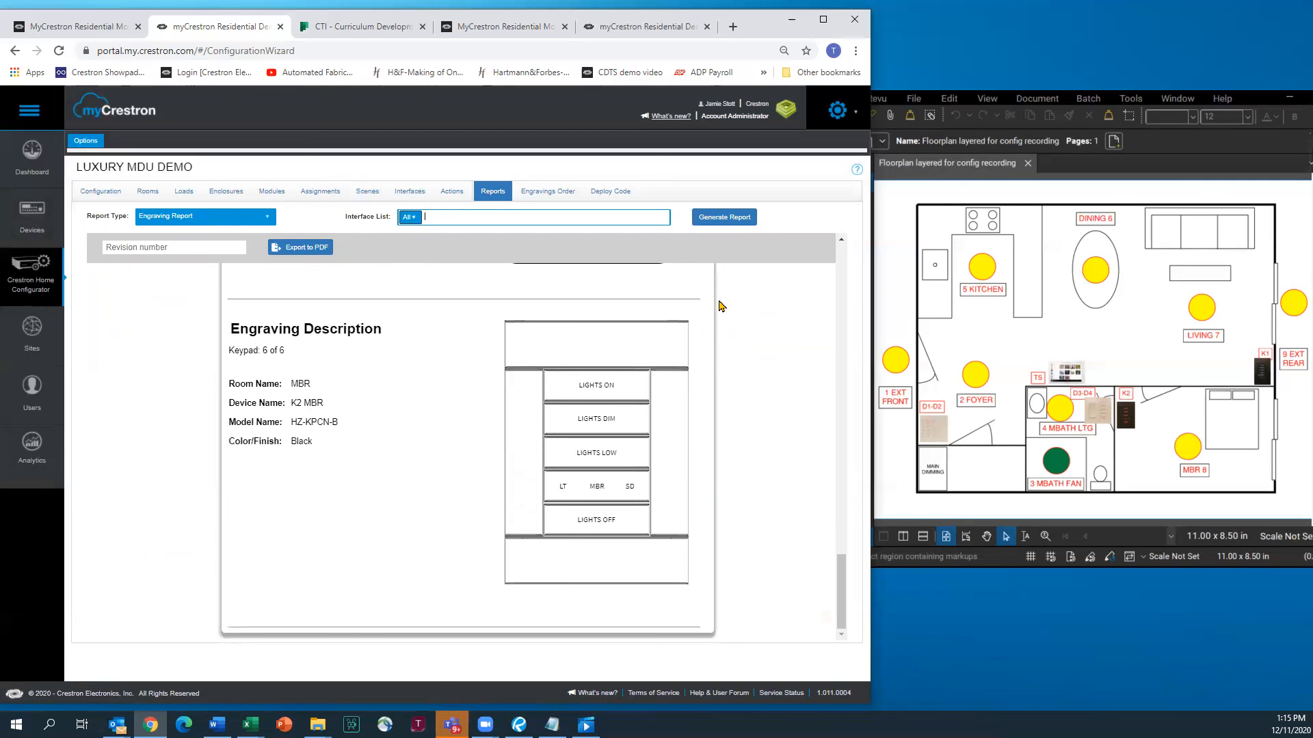
{"action": "left_click", "coordinate": [268, 219]}
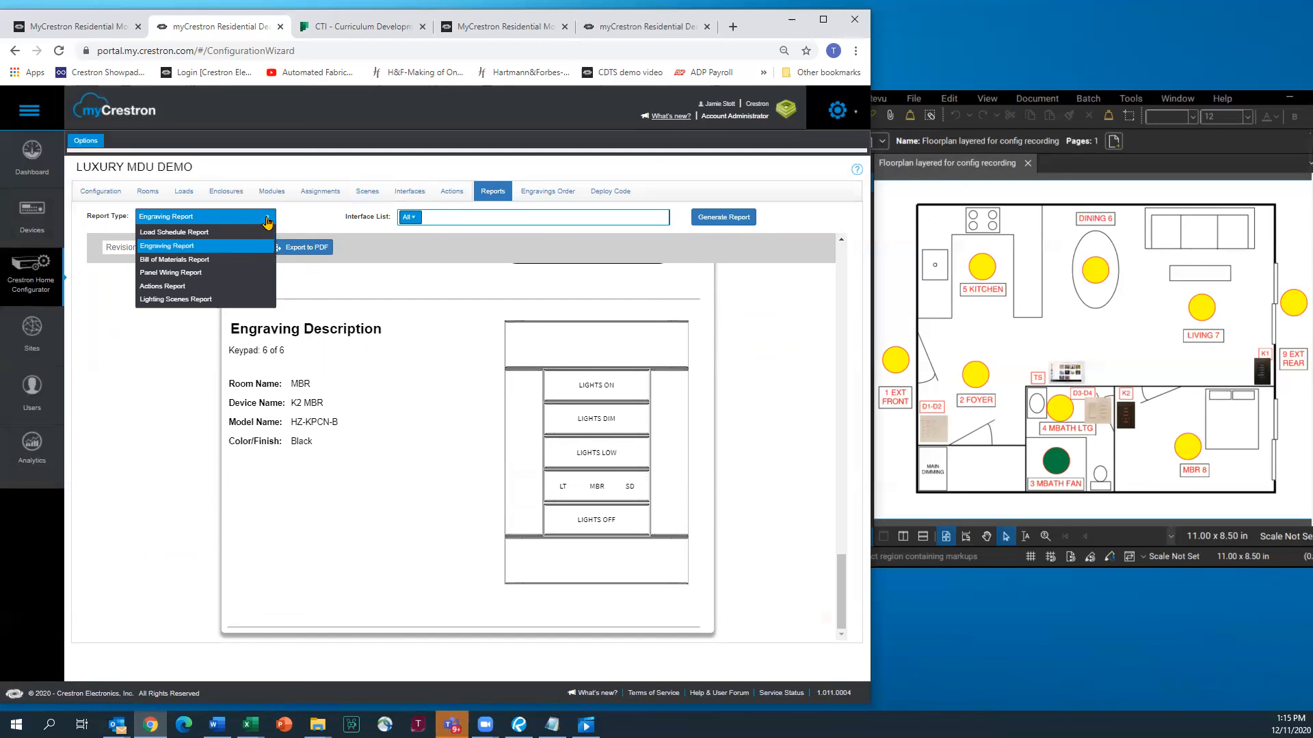
Show the Actions Report and scroll through each keypad's button modes and targets
{"action": "left_click", "coordinate": [176, 286]}
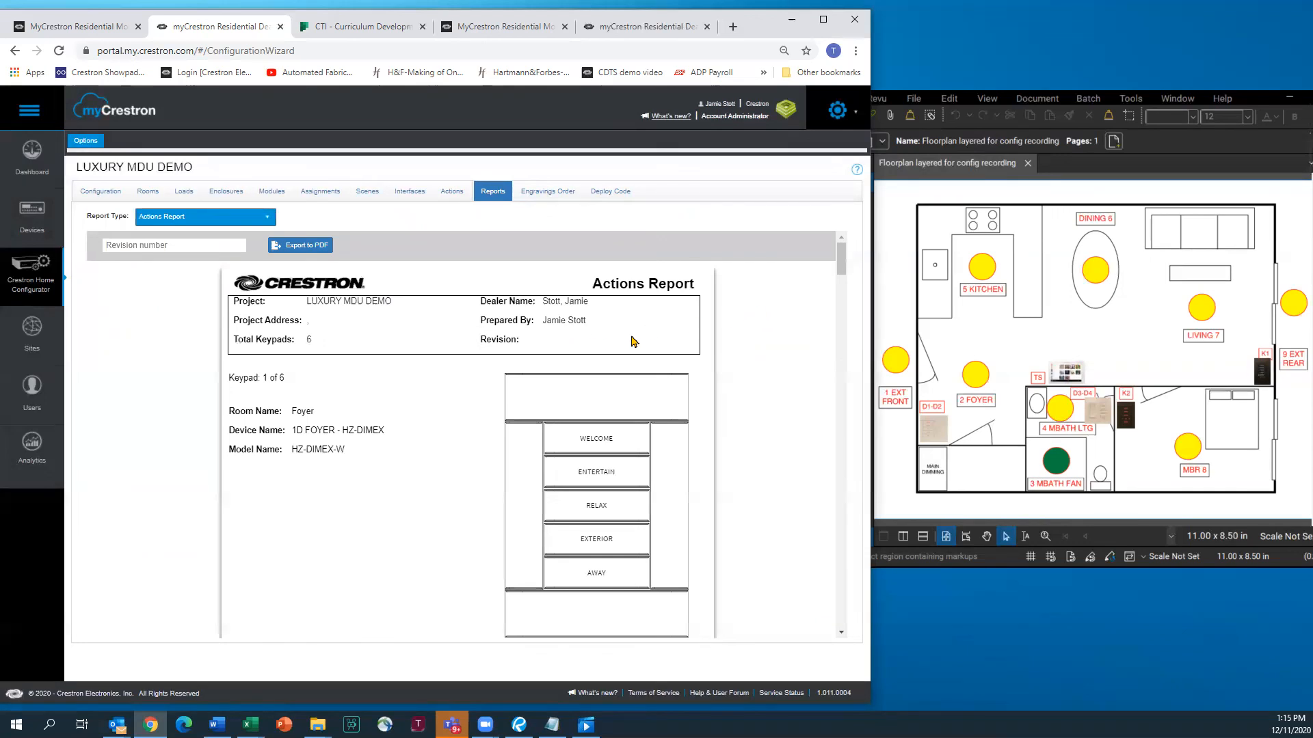
{"action": "scroll", "coordinate": [650, 345], "scroll_direction": "down", "scroll_amount": 2}
{"action": "scroll", "coordinate": [683, 363], "scroll_direction": "down", "scroll_amount": 4}
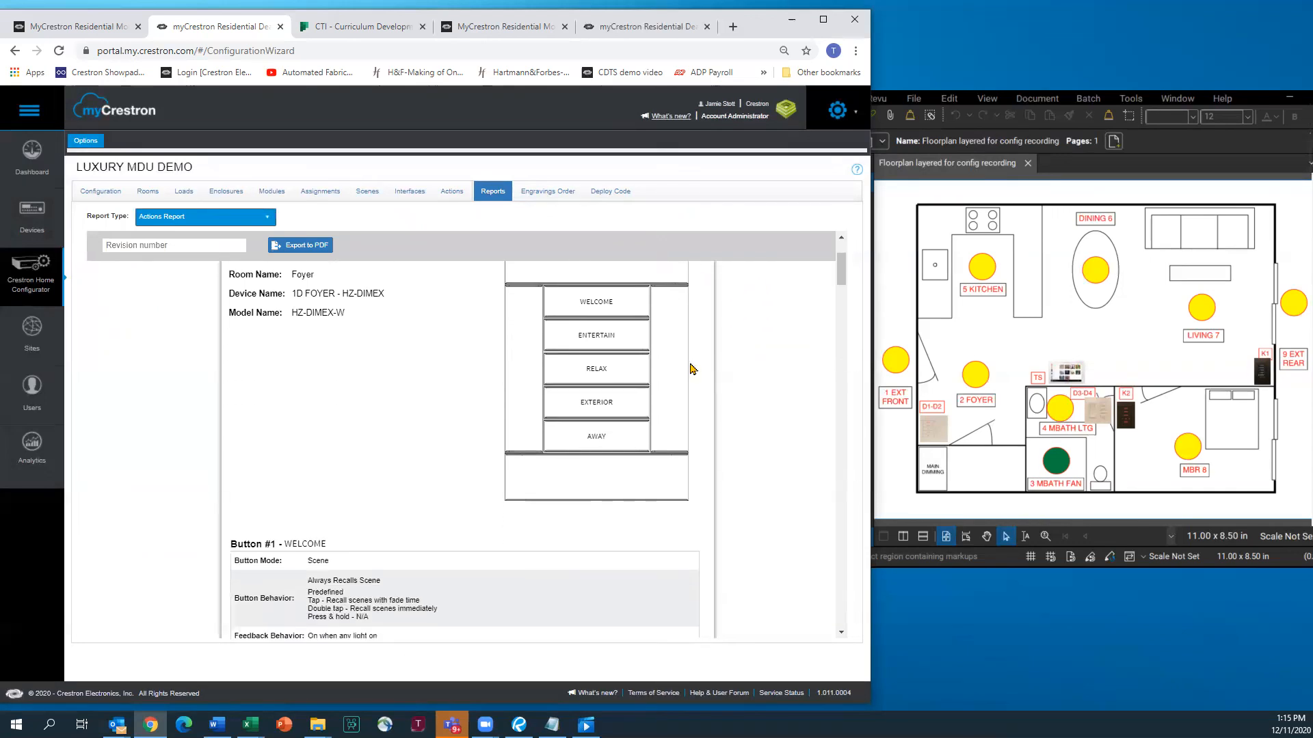
{"action": "scroll", "coordinate": [690, 373], "scroll_direction": "down", "scroll_amount": 2}
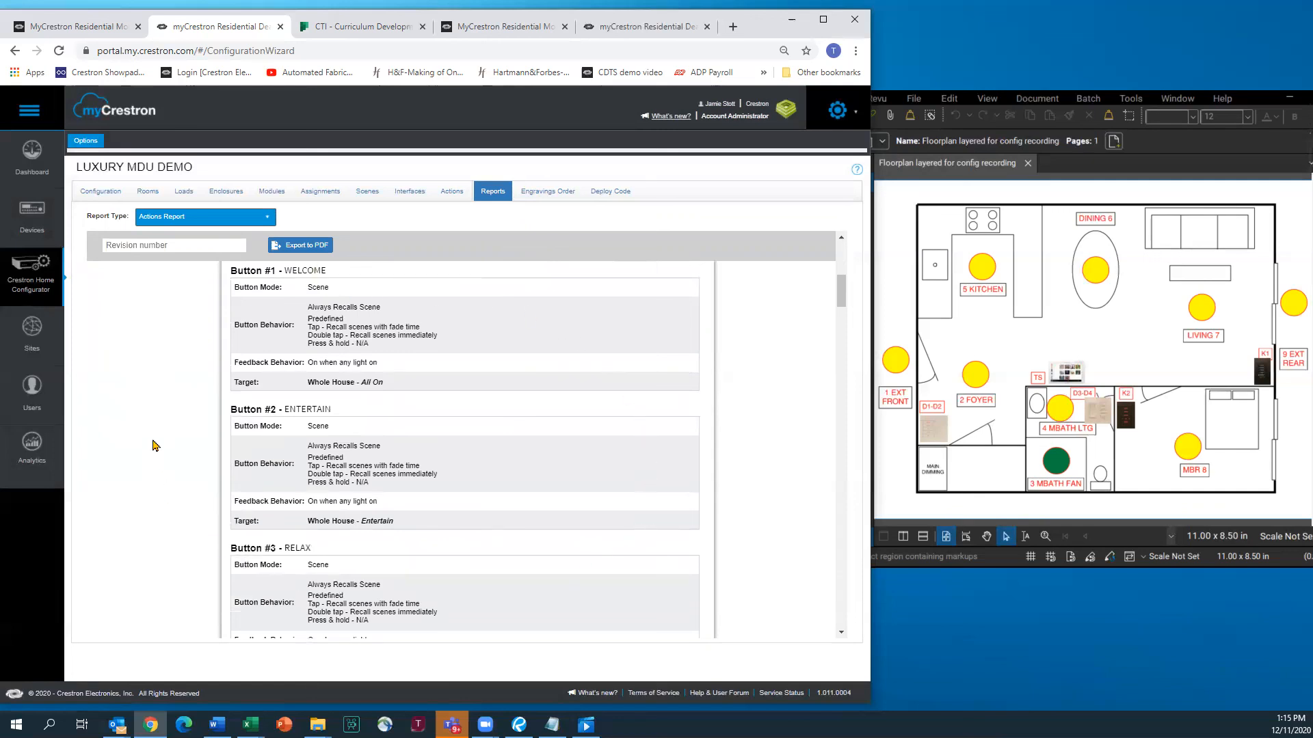
{"action": "scroll", "coordinate": [565, 378], "scroll_direction": "down", "scroll_amount": 5}
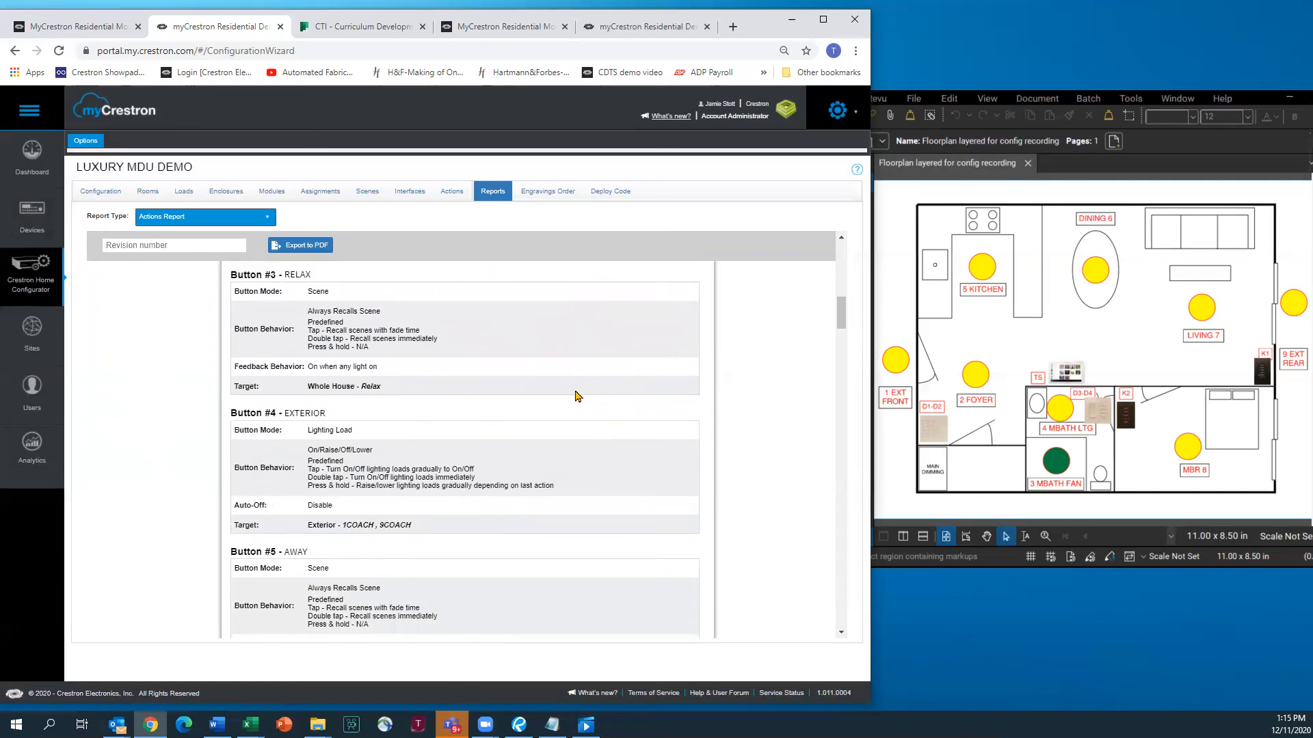
{"action": "scroll", "coordinate": [588, 390], "scroll_direction": "down", "scroll_amount": 5}
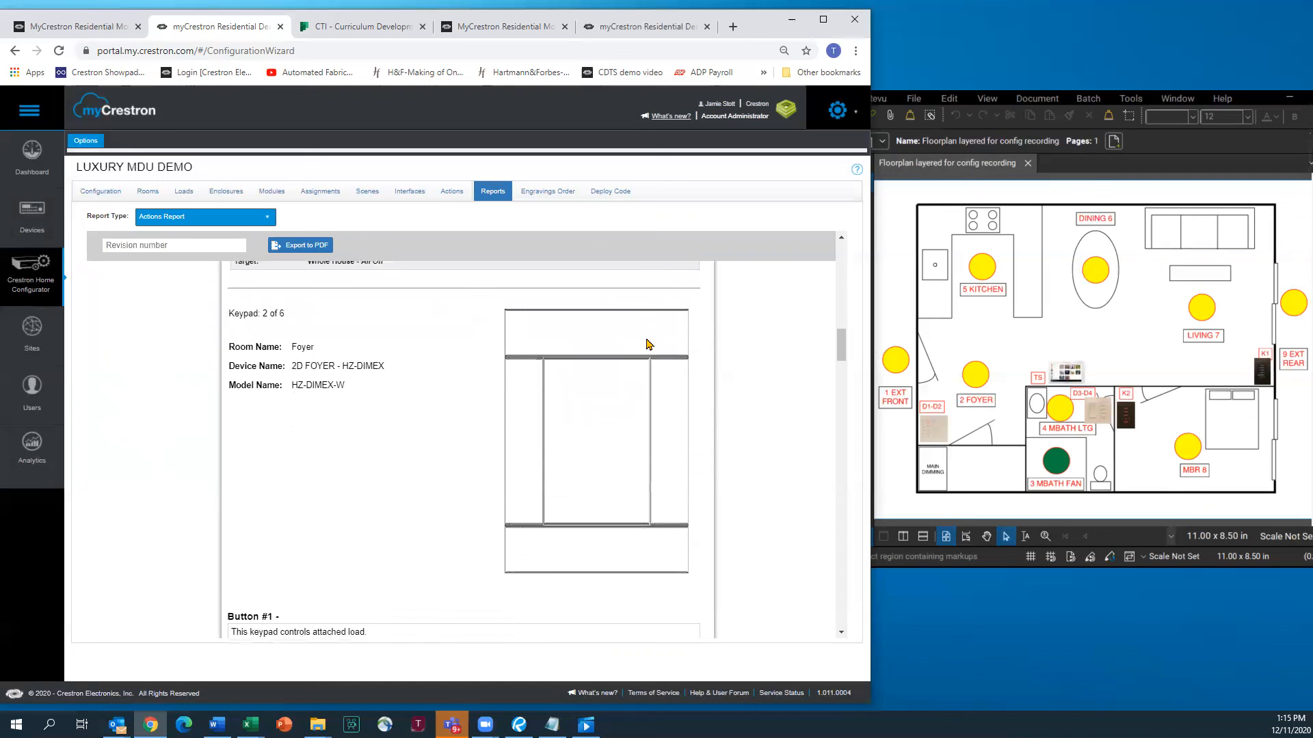
{"action": "scroll", "coordinate": [668, 325], "scroll_direction": "down", "scroll_amount": 4}
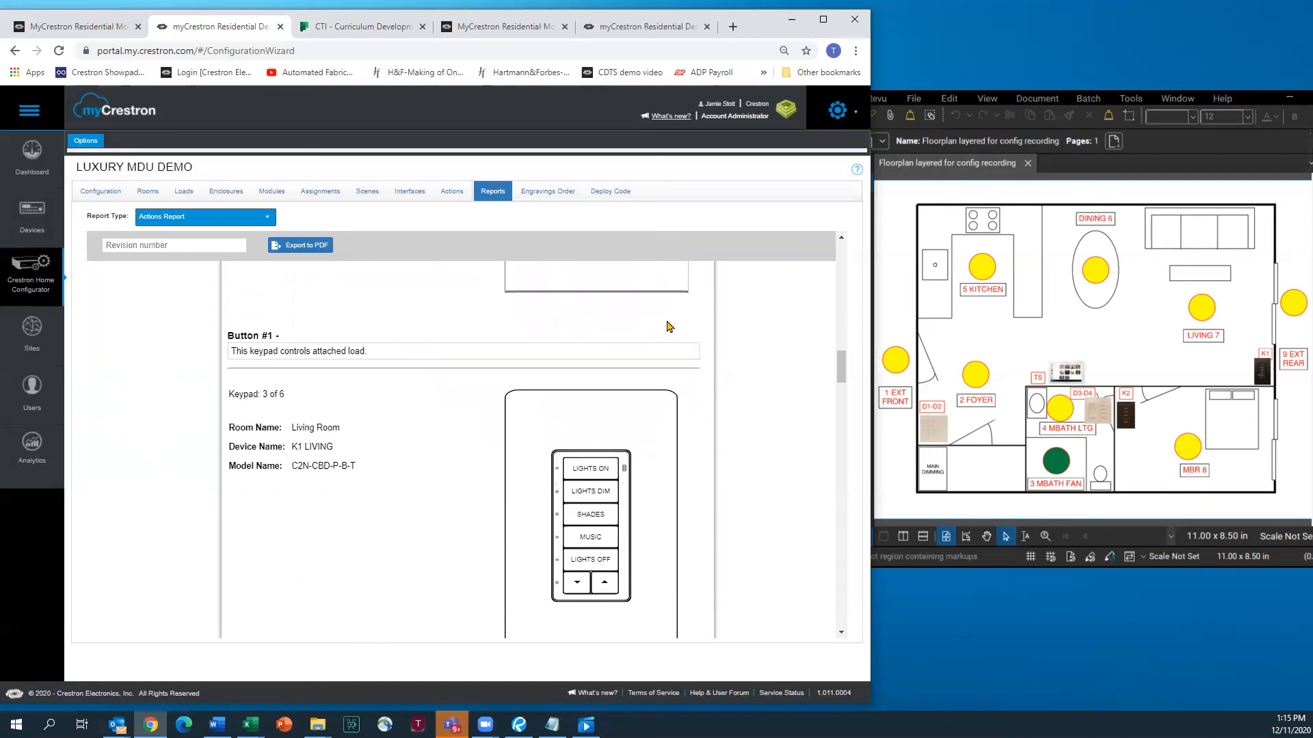
{"action": "scroll", "coordinate": [668, 325], "scroll_direction": "down", "scroll_amount": 7}
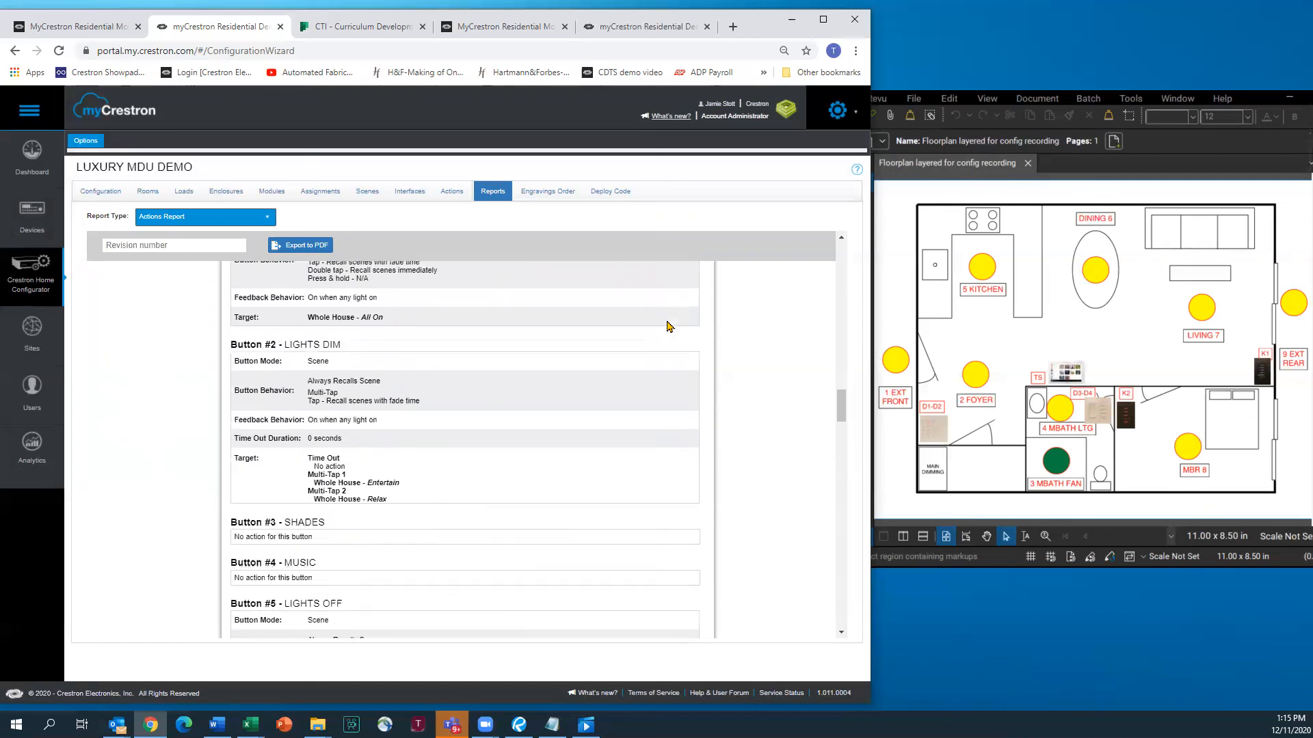
{"action": "scroll", "coordinate": [668, 325], "scroll_direction": "down", "scroll_amount": 1}
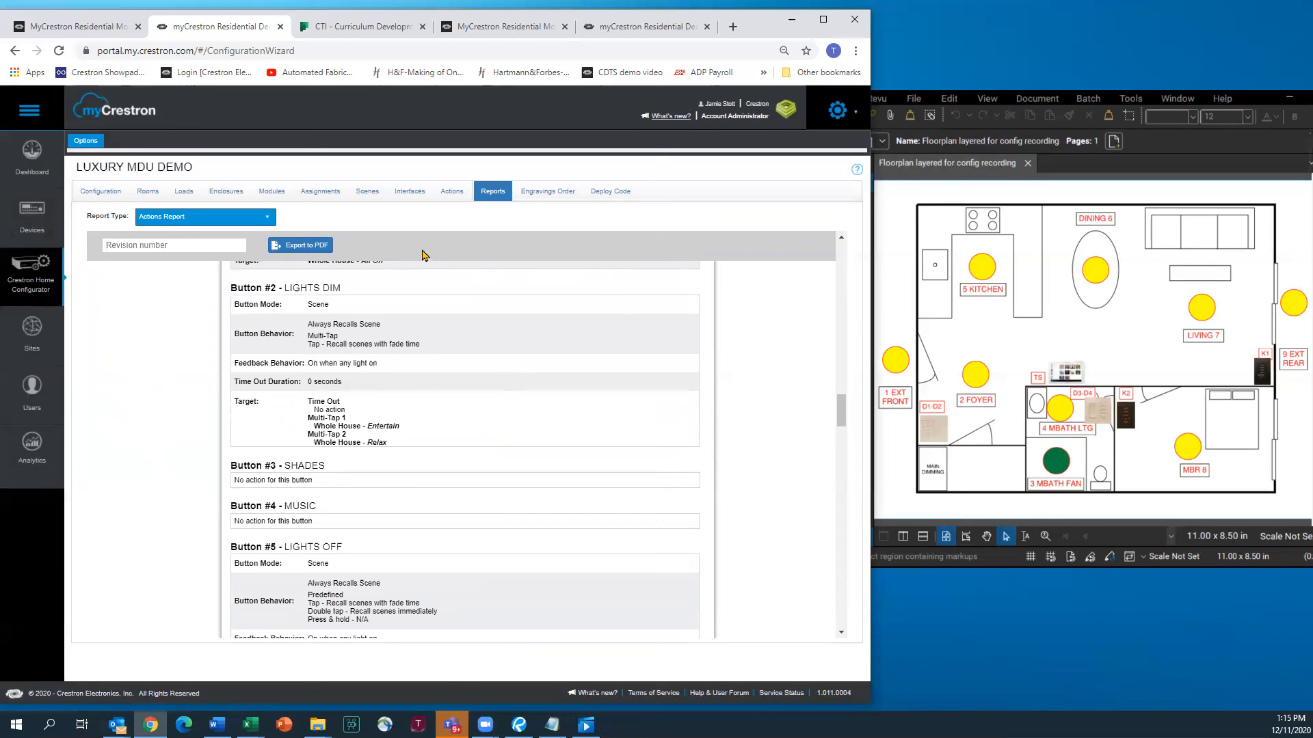
{"action": "left_click", "coordinate": [269, 219]}
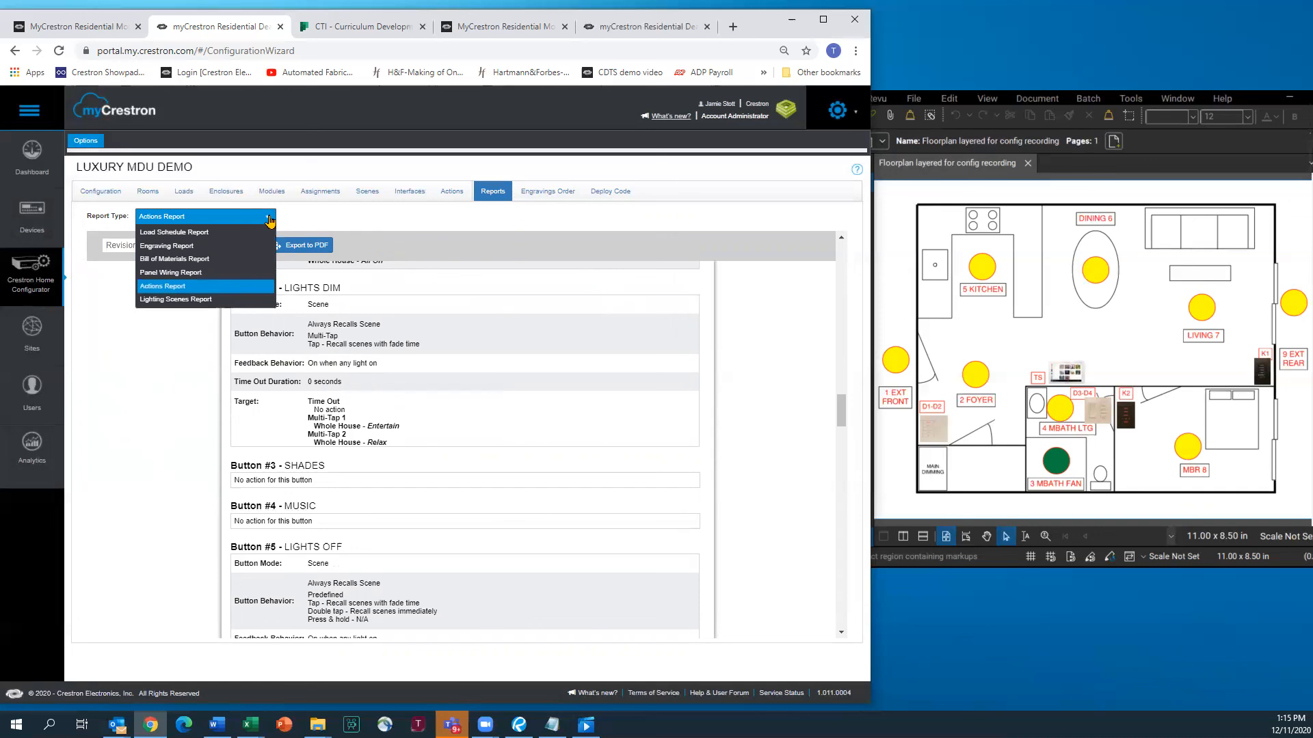
Scroll through the Lighting Scenes Report, then show the Load Schedule Report
{"action": "left_click", "coordinate": [189, 302]}
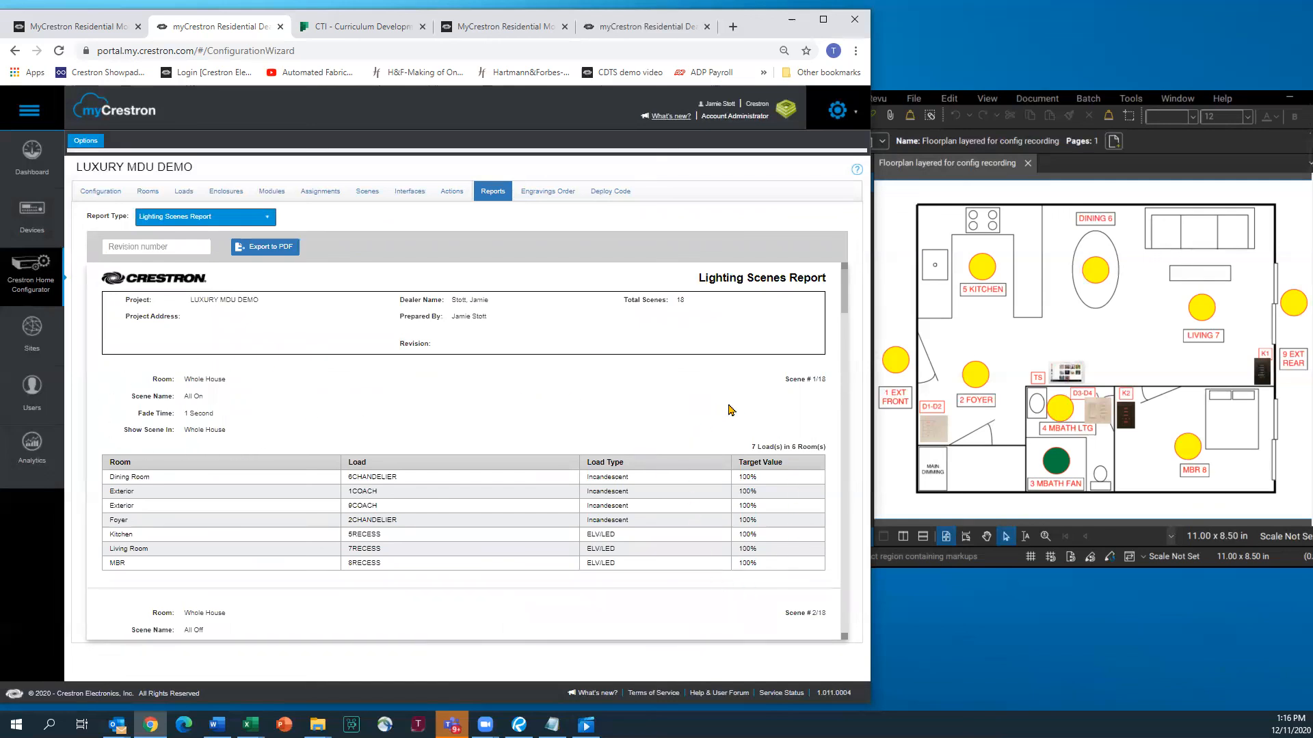
{"action": "scroll", "coordinate": [728, 408], "scroll_direction": "down", "scroll_amount": 4}
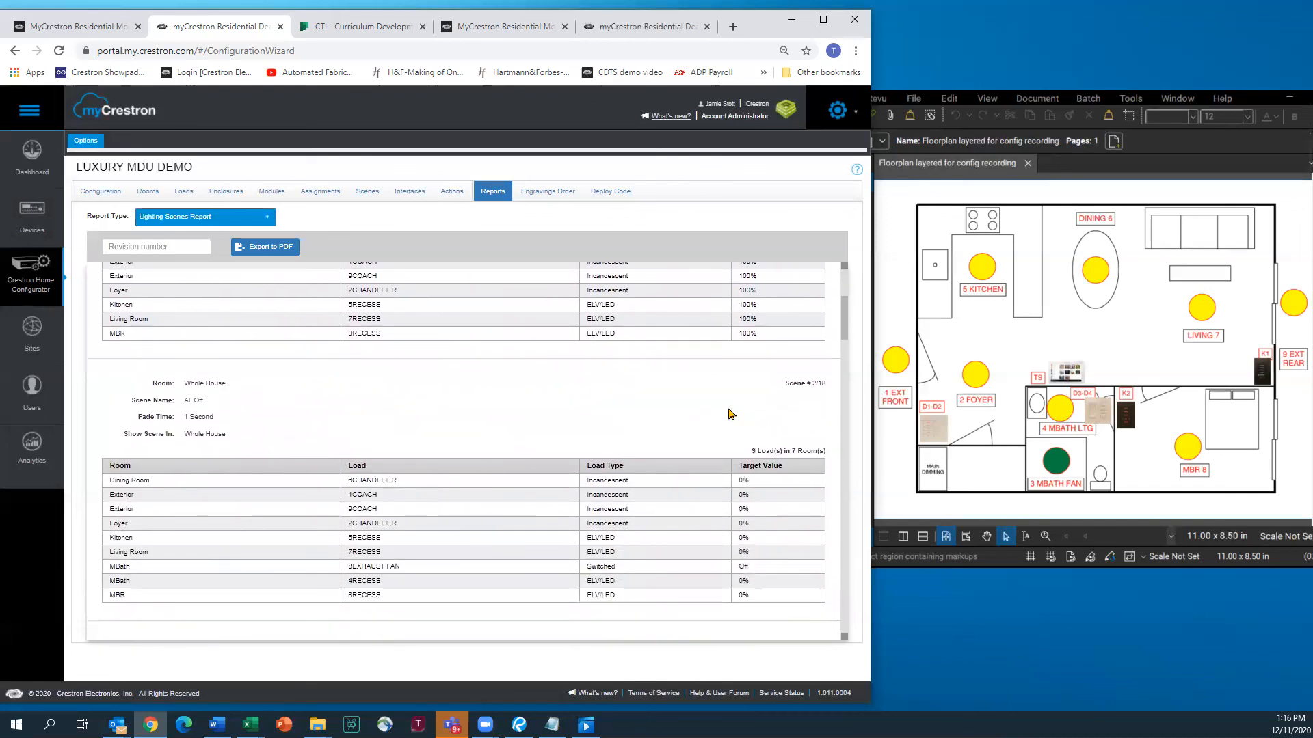
{"action": "scroll", "coordinate": [669, 381], "scroll_direction": "down", "scroll_amount": 5}
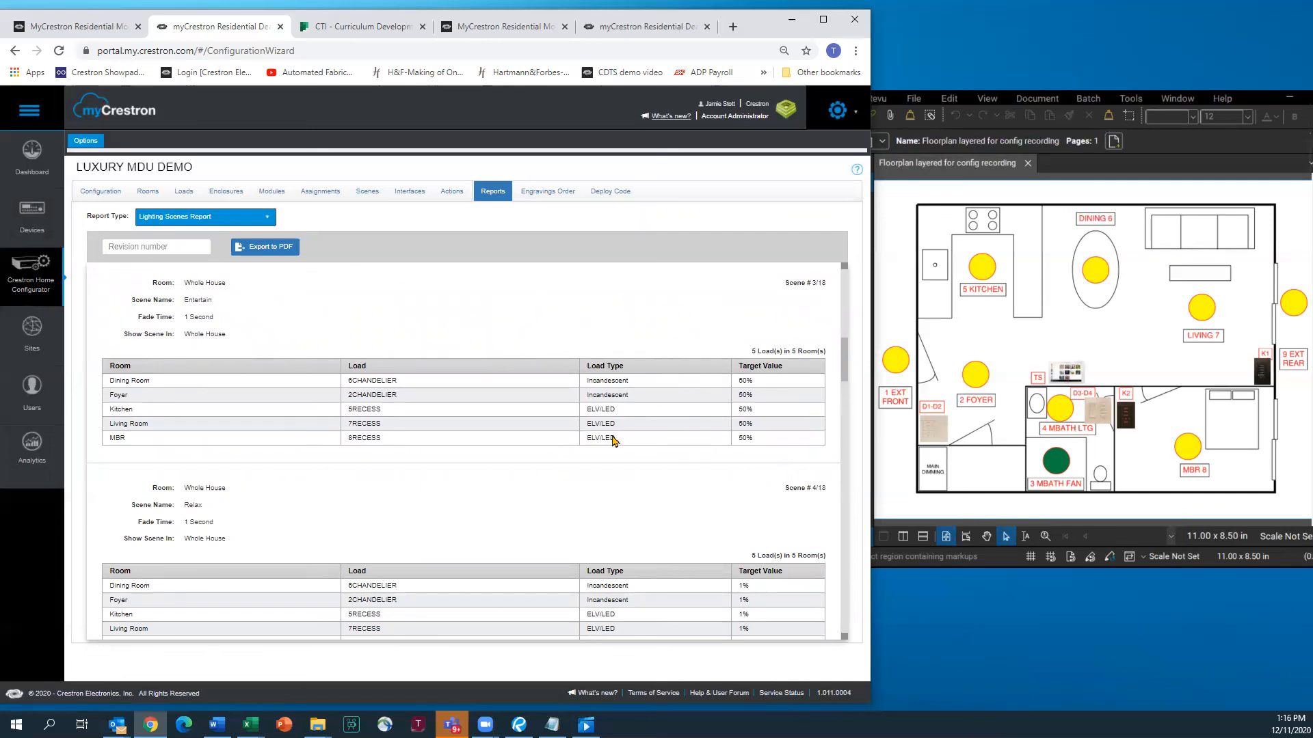
{"action": "scroll", "coordinate": [471, 352], "scroll_direction": "down", "scroll_amount": 8}
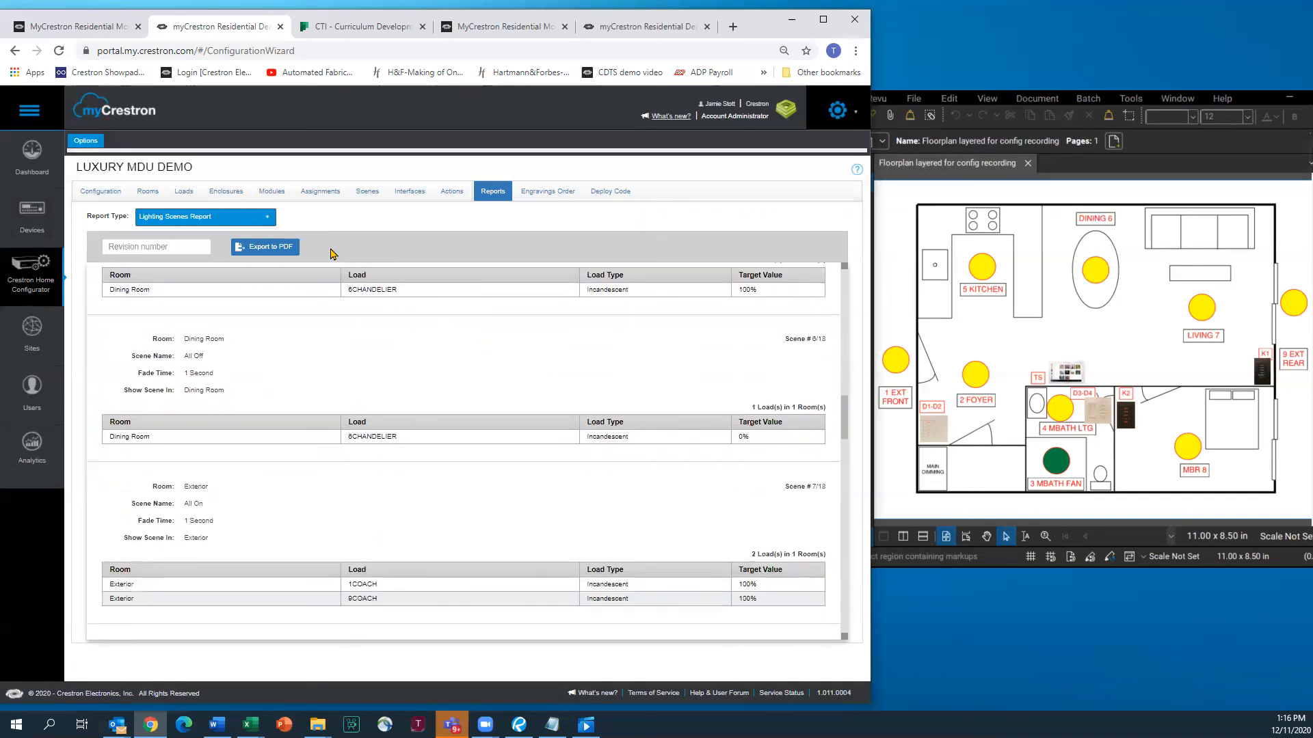
{"action": "left_click", "coordinate": [268, 220]}
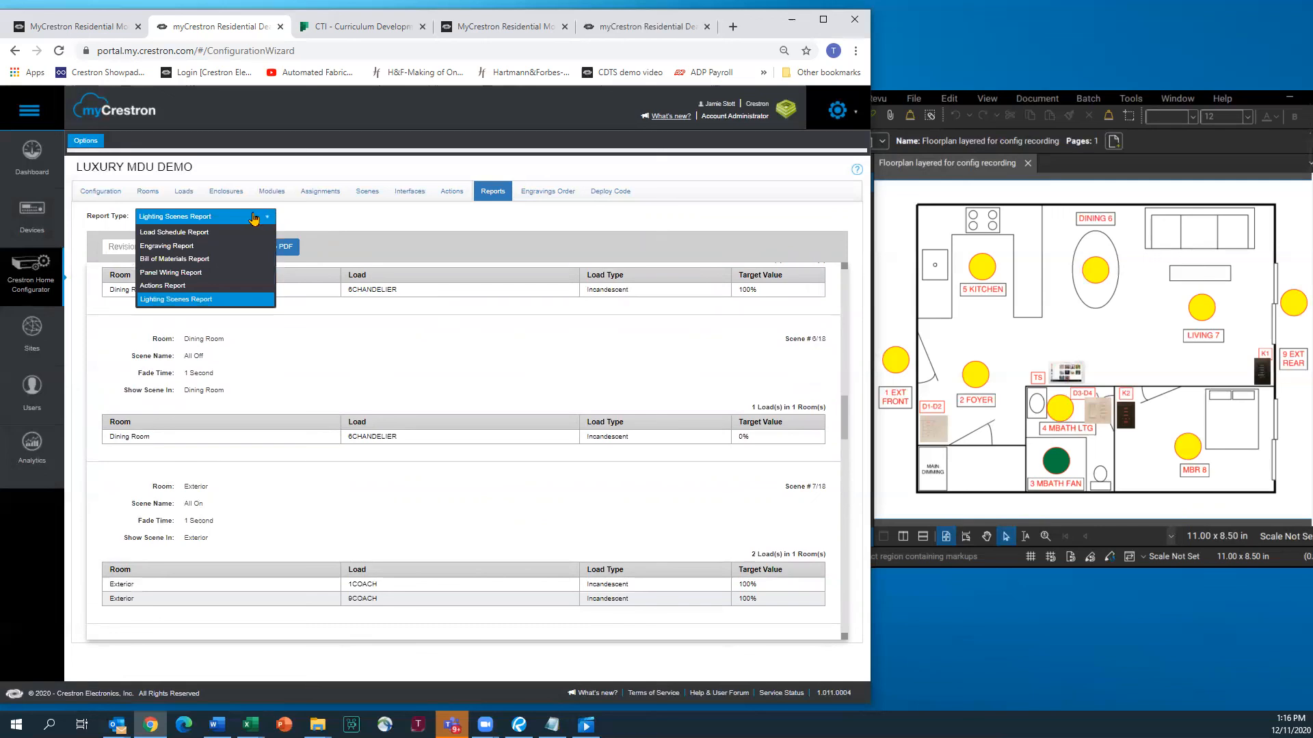
{"action": "left_click", "coordinate": [200, 235]}
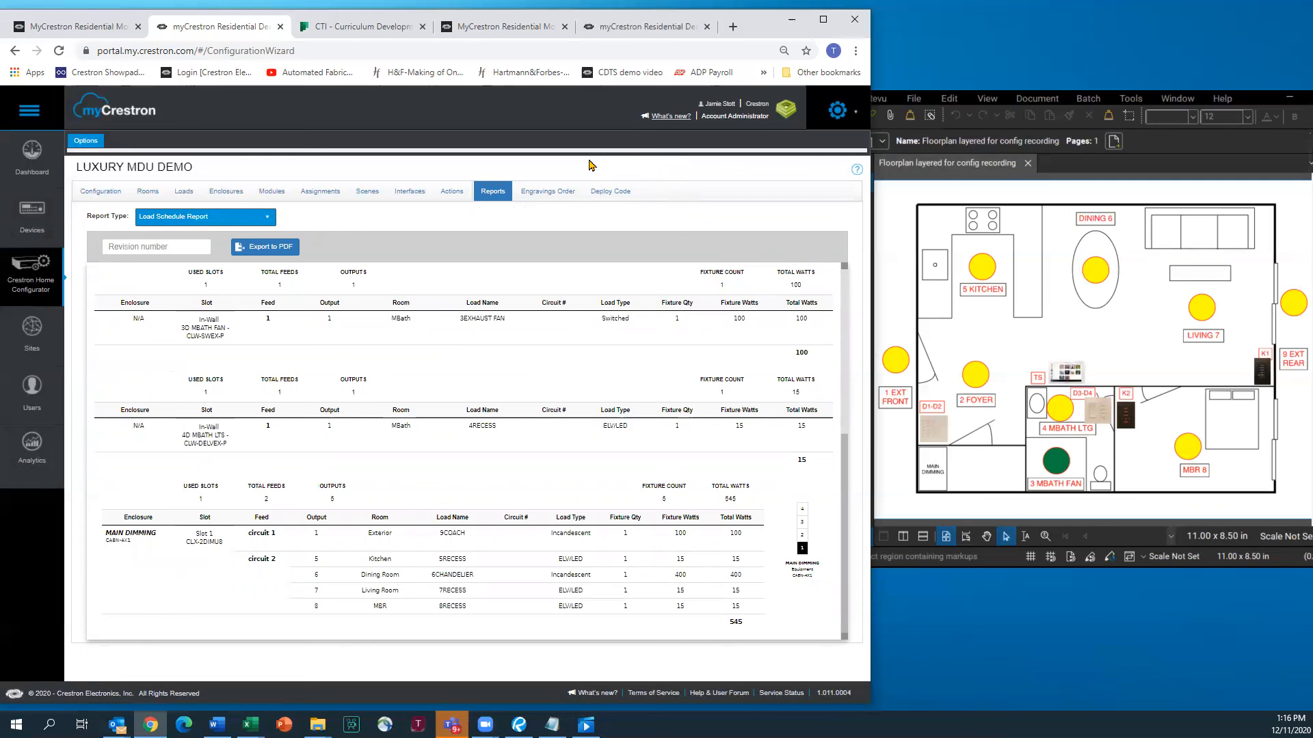
Generate a new deploy code expiring 12/25/20 on the Deploy Code tab and copy it
{"action": "left_click", "coordinate": [604, 193]}
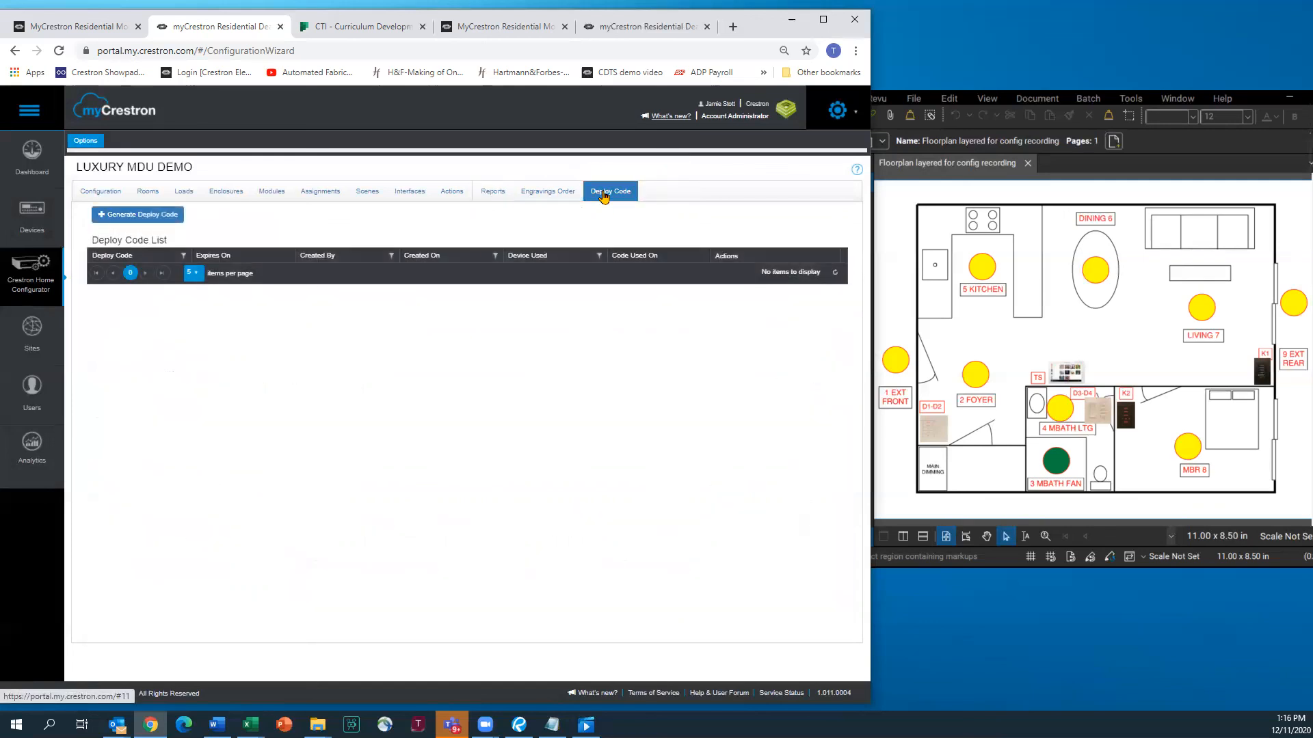
{"action": "left_click", "coordinate": [137, 216]}
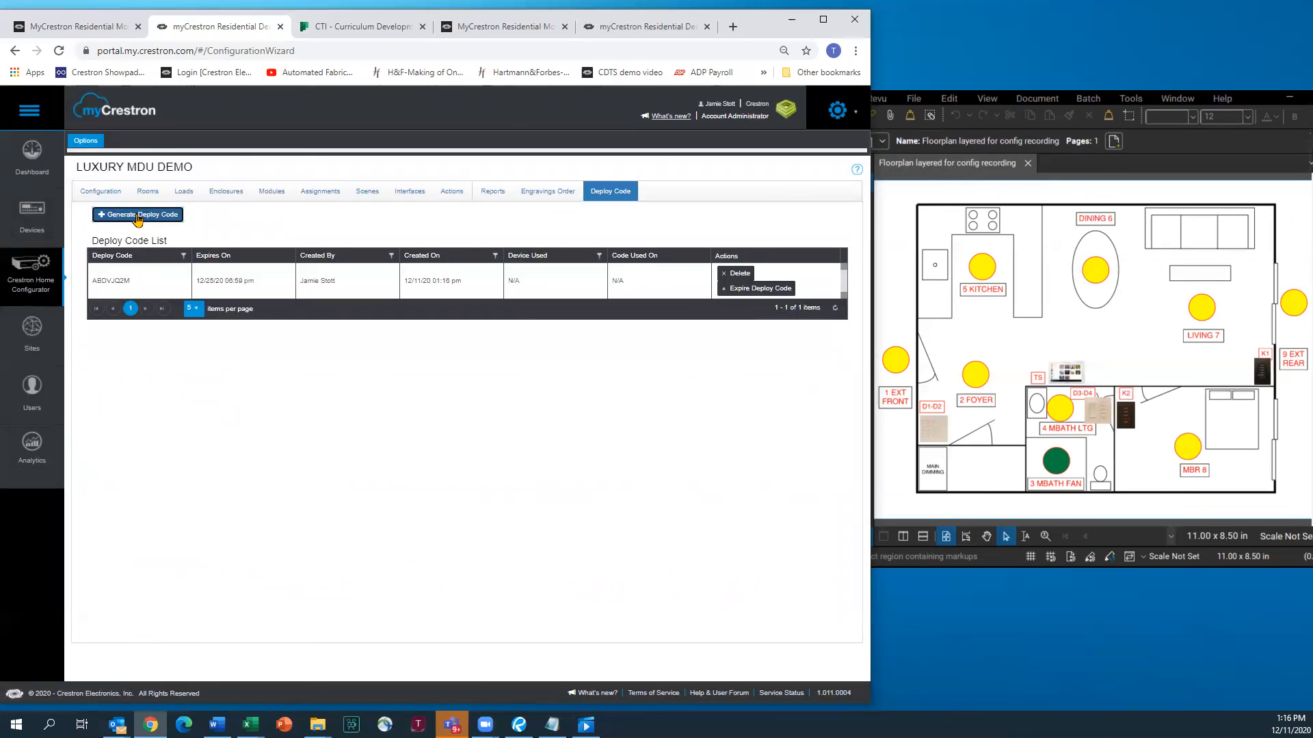
{"action": "double_click", "coordinate": [103, 283]}
{"action": "right_click", "coordinate": [105, 280]}
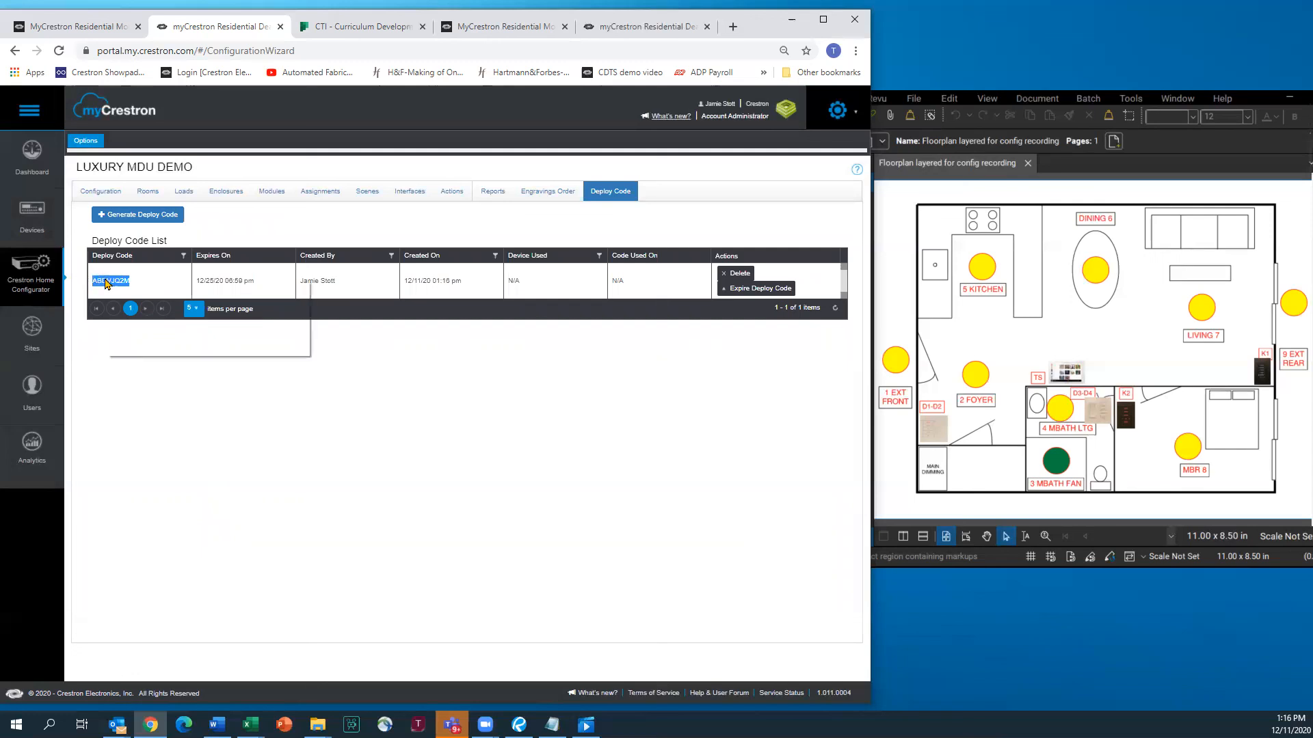
{"action": "left_click", "coordinate": [132, 290]}
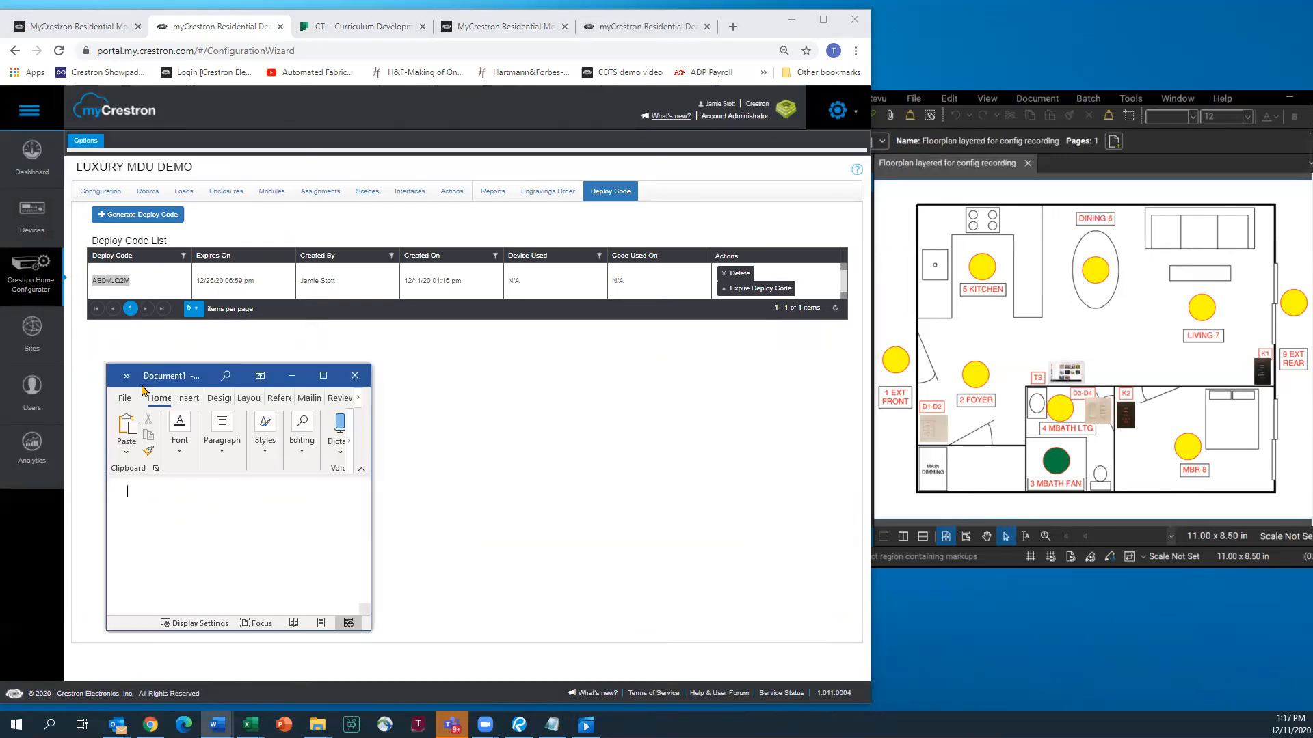
Paste the deploy code into Document1 as Keep Text Only
{"action": "right_click", "coordinate": [138, 492]}
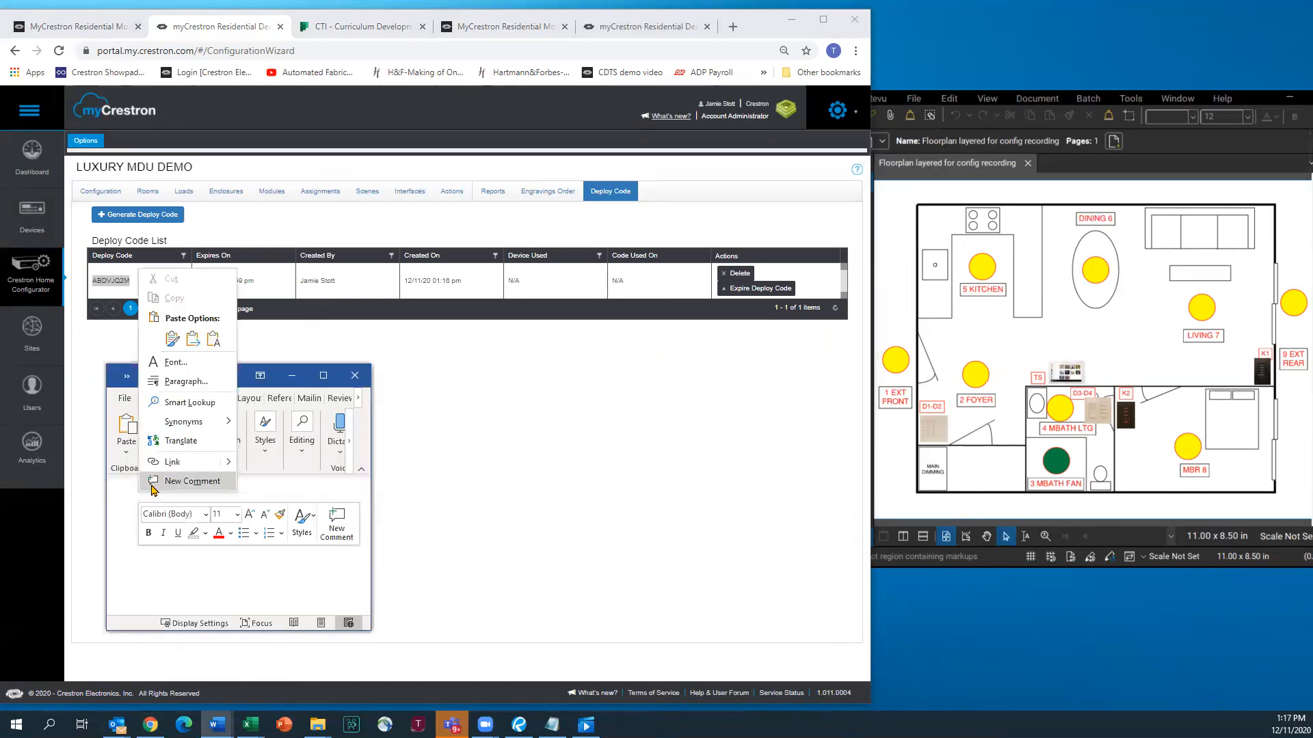
{"action": "left_click", "coordinate": [171, 350]}
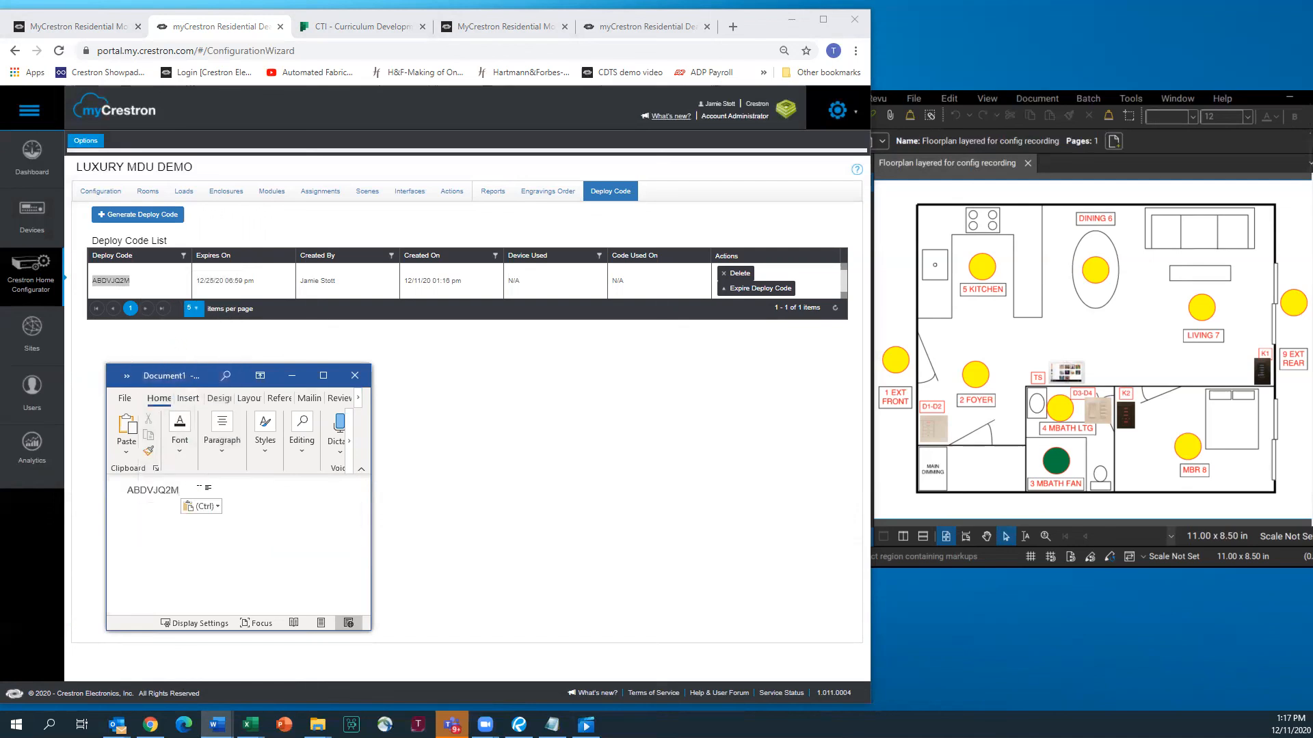